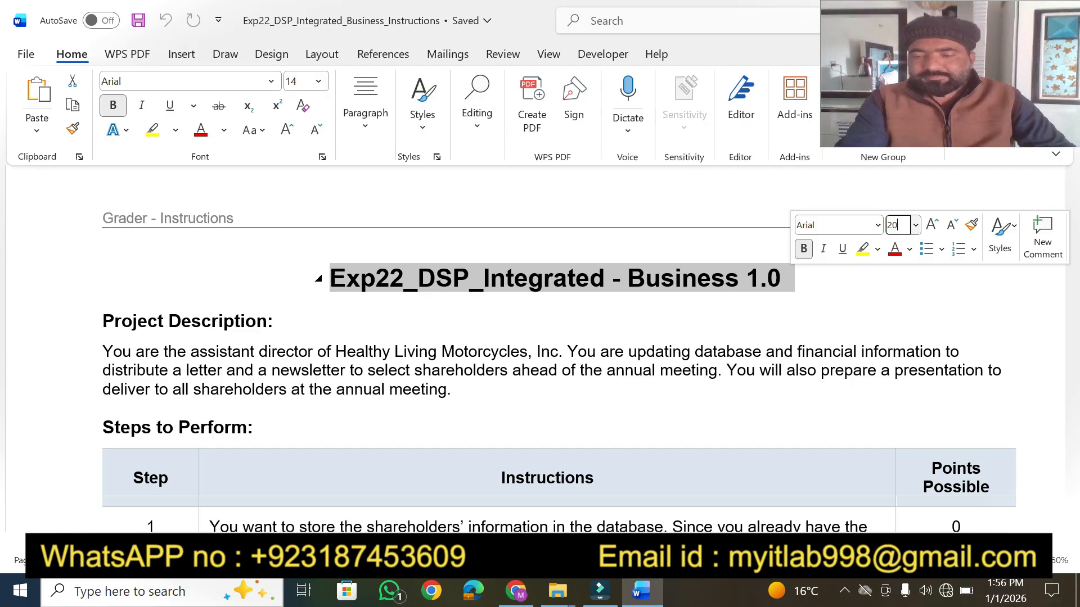
Set the document title's font size to 20 and highlight it in yellow.
key(Return)
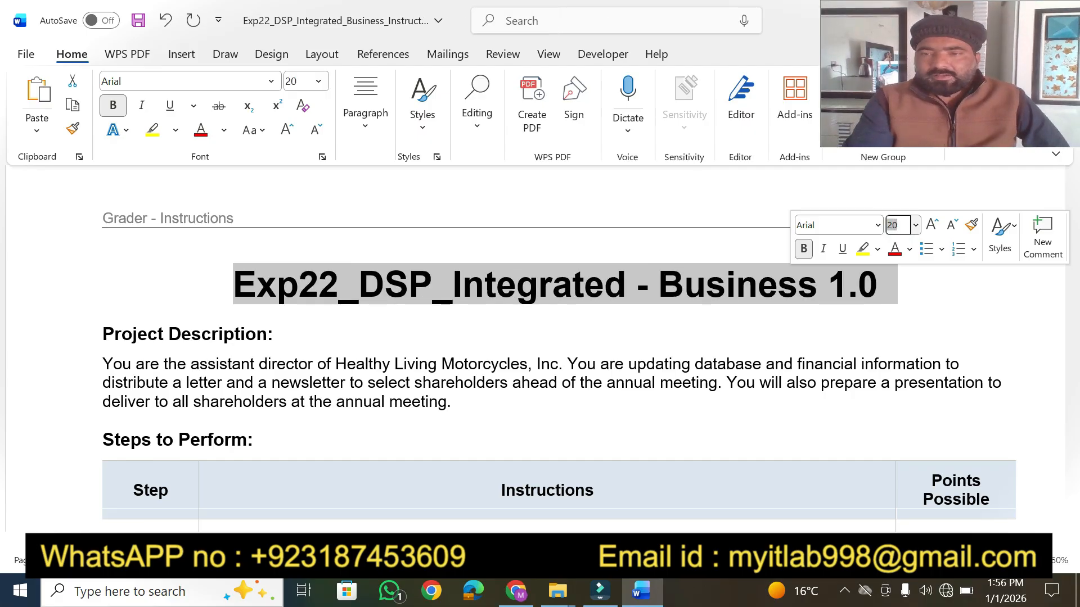
click(862, 248)
click(706, 326)
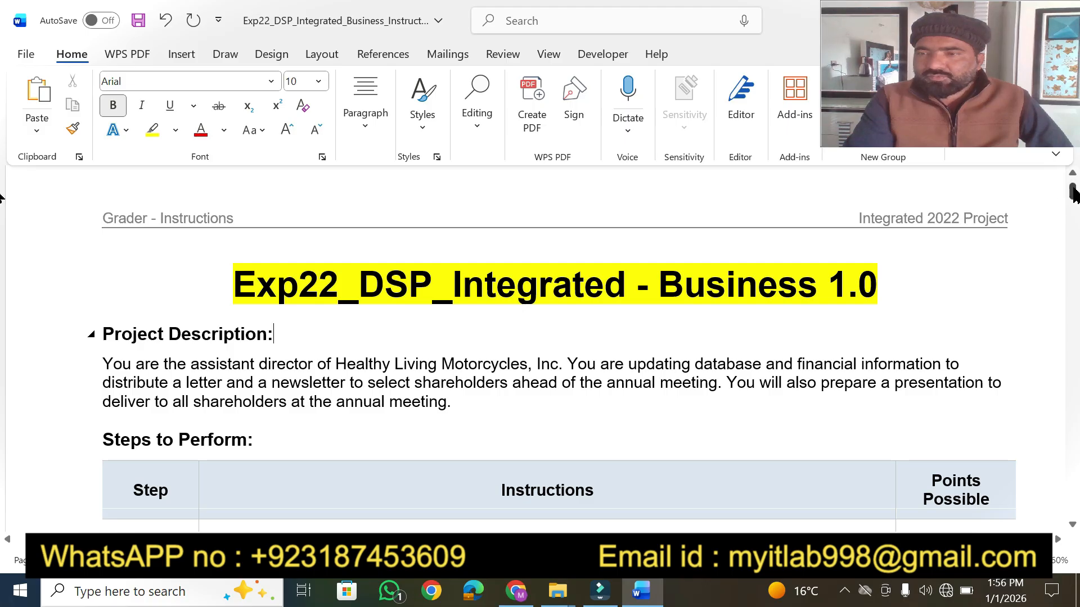
Set the "Project Description:" heading to font size 16 and highlight it in yellow.
mouse_move(1073, 194)
mouse_down()
mouse_move(1072, 476)
mouse_move(1073, 193)
mouse_up()
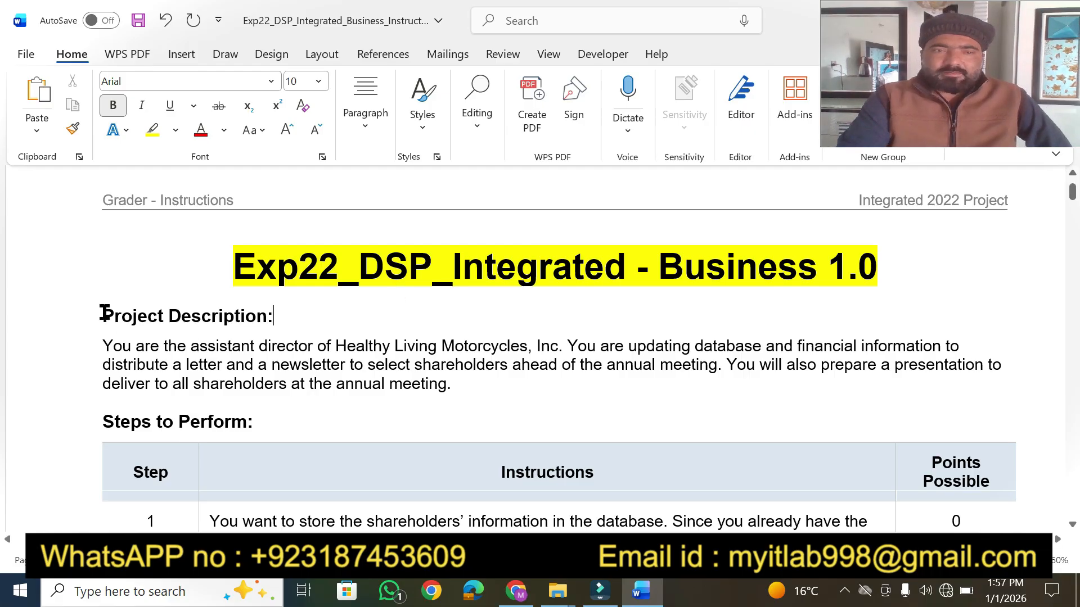
triple_click(276, 311)
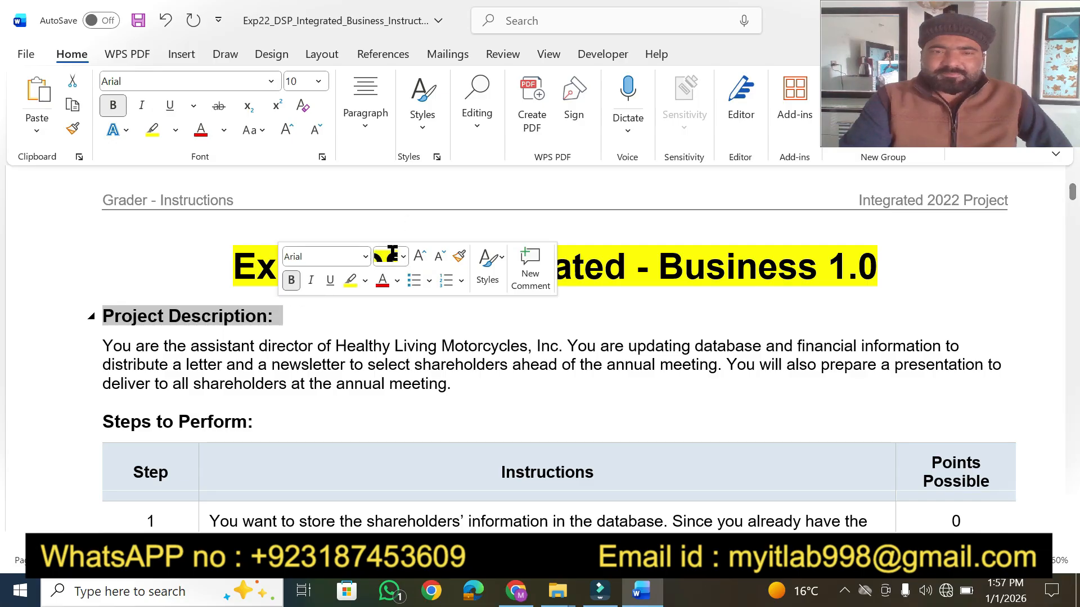
click(388, 256)
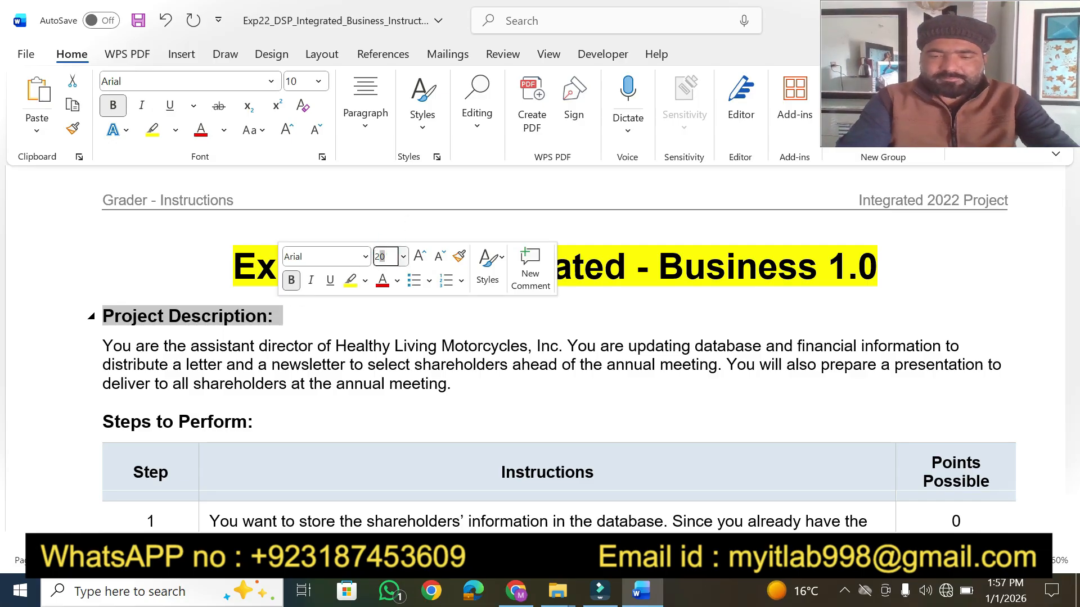
text(10)
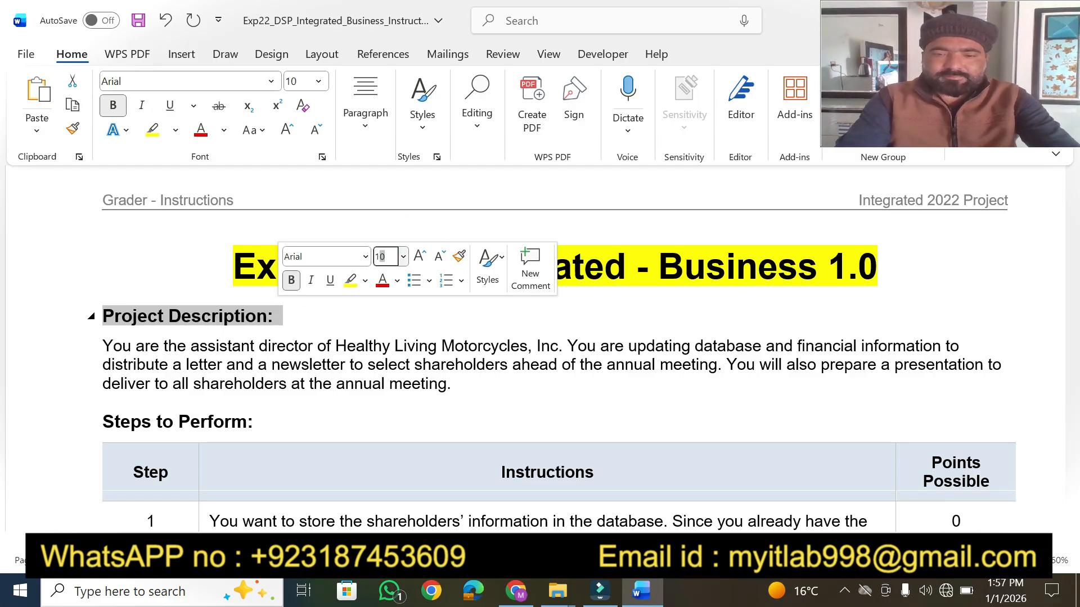
text(6)
key(Return)
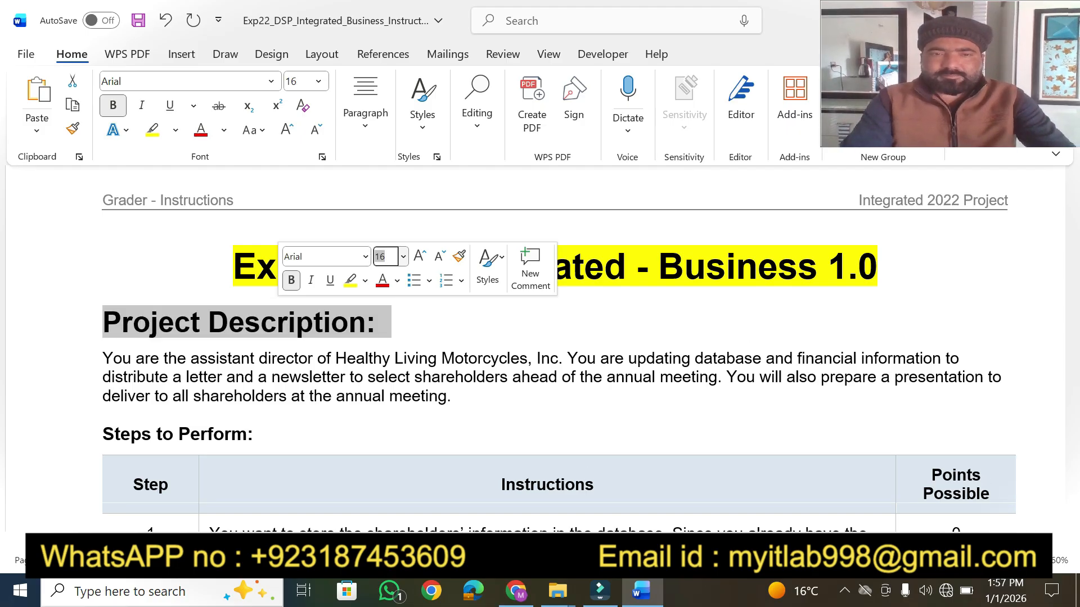
click(351, 280)
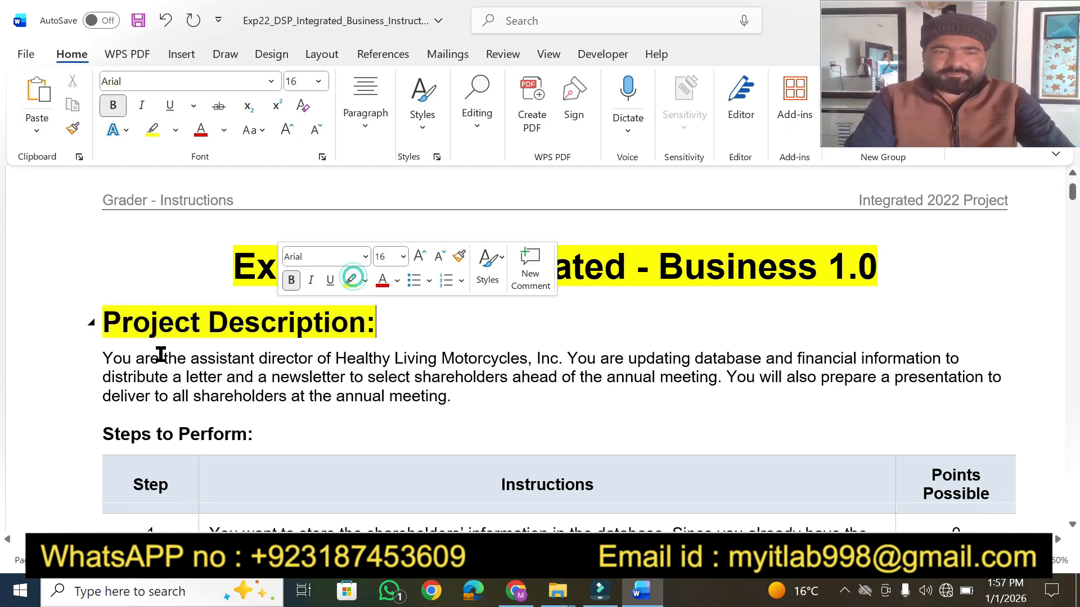
Highlight in yellow "You are the assistant director of Healthy Living Motorcycles, Inc." and "updating database and financial information" in the project description.
click(107, 360)
click(142, 134)
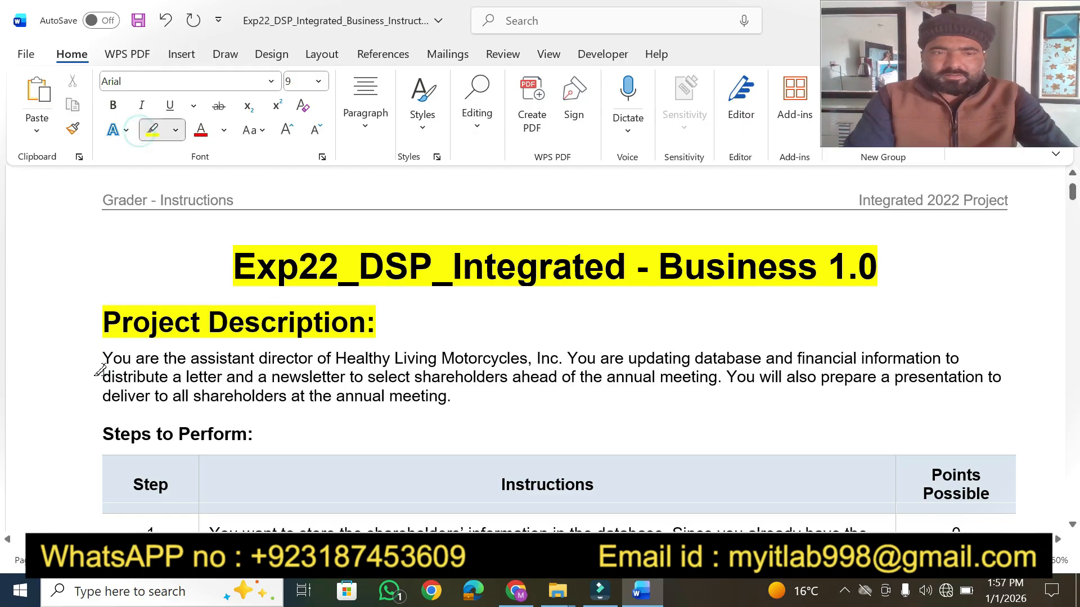
mouse_move(103, 355)
mouse_down()
mouse_move(627, 359)
mouse_move(562, 359)
mouse_up()
drag(627, 358, 880, 356)
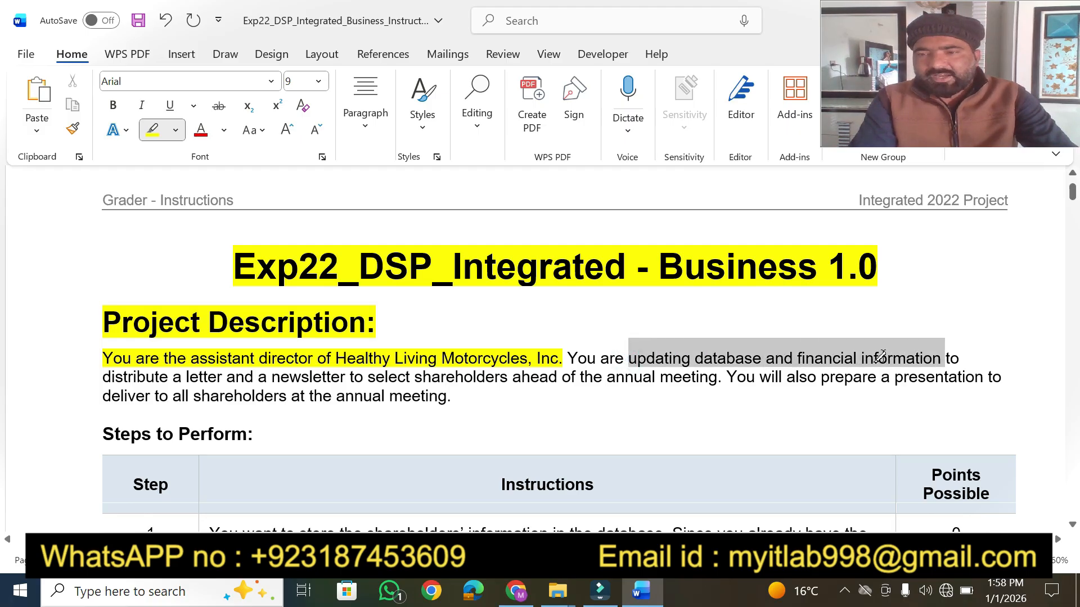
drag(952, 357, 940, 357)
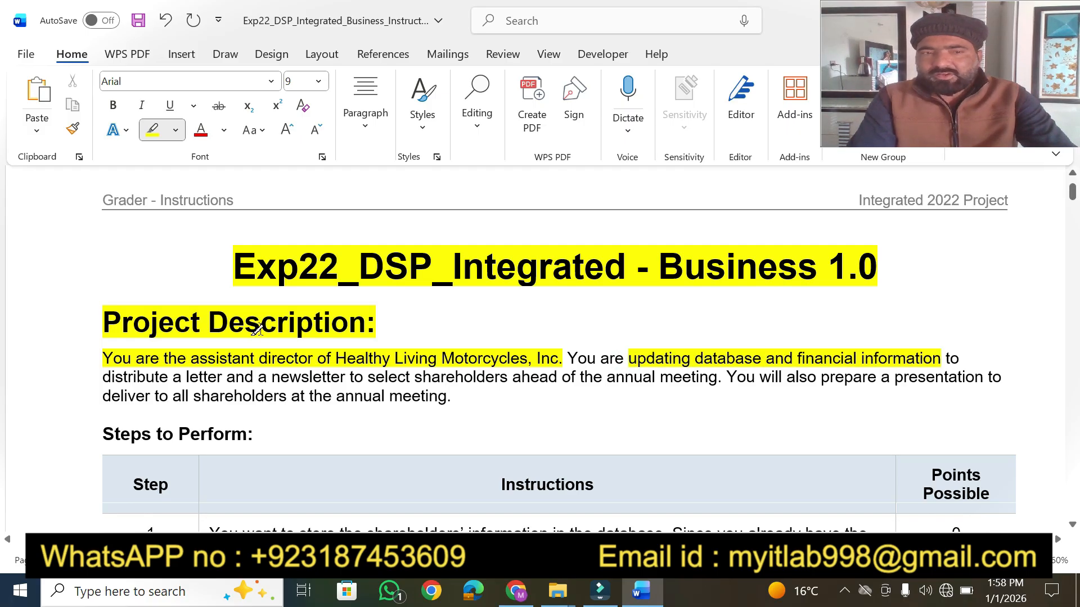
Highlight in yellow the project description's letter-and-newsletter passage up to "annual meeting.", "prepare a presentation" and the paragraph's whole last line.
drag(110, 376, 443, 380)
mouse_move(510, 378)
mouse_down()
mouse_move(757, 375)
mouse_move(722, 375)
mouse_up()
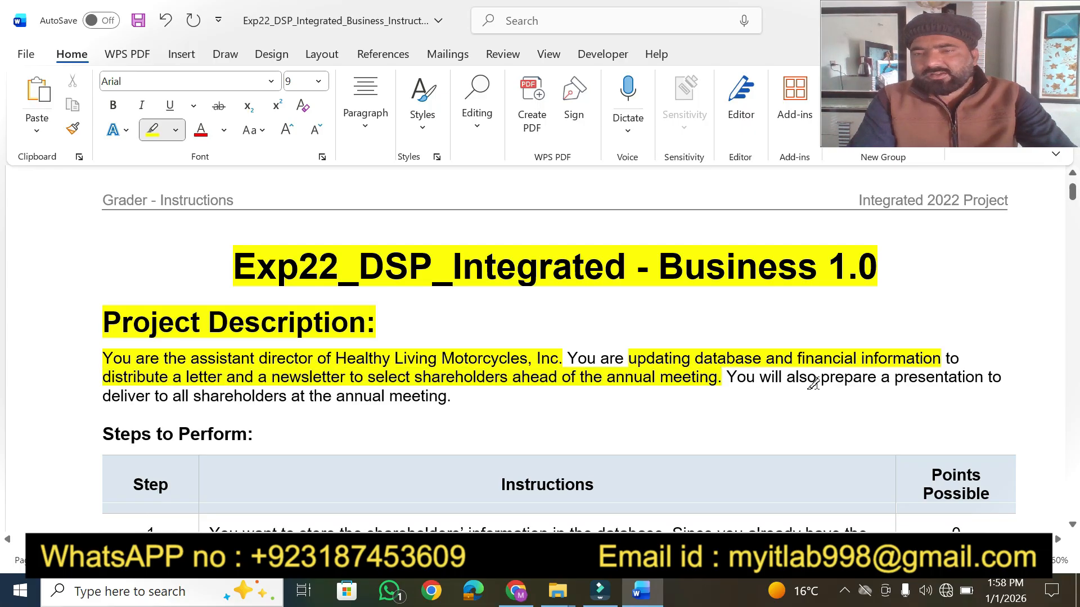
drag(823, 378, 935, 378)
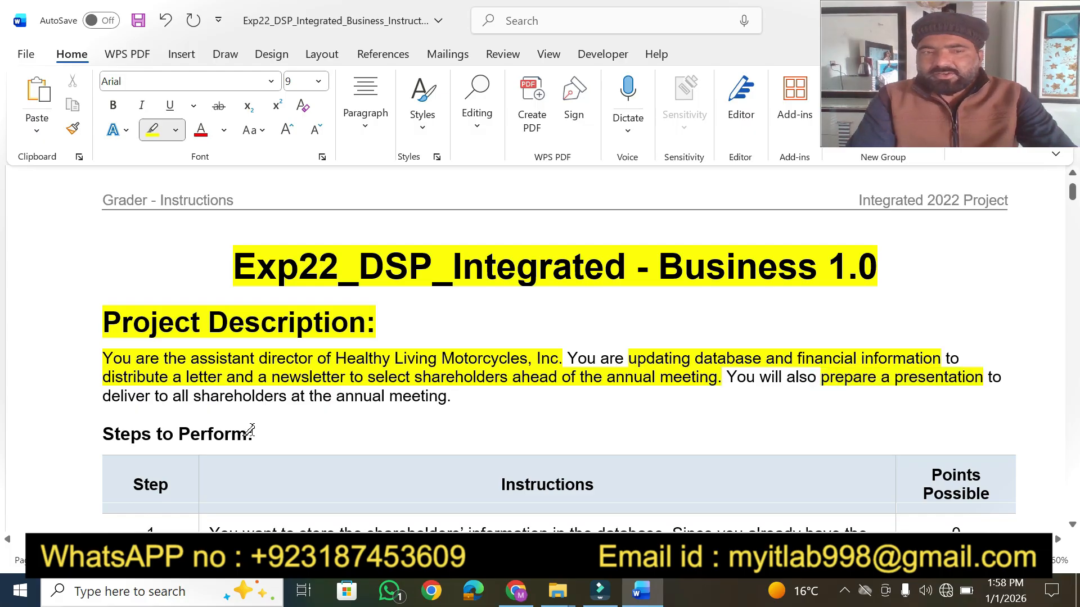
mouse_move(104, 397)
mouse_down()
mouse_move(481, 399)
mouse_move(448, 402)
mouse_up()
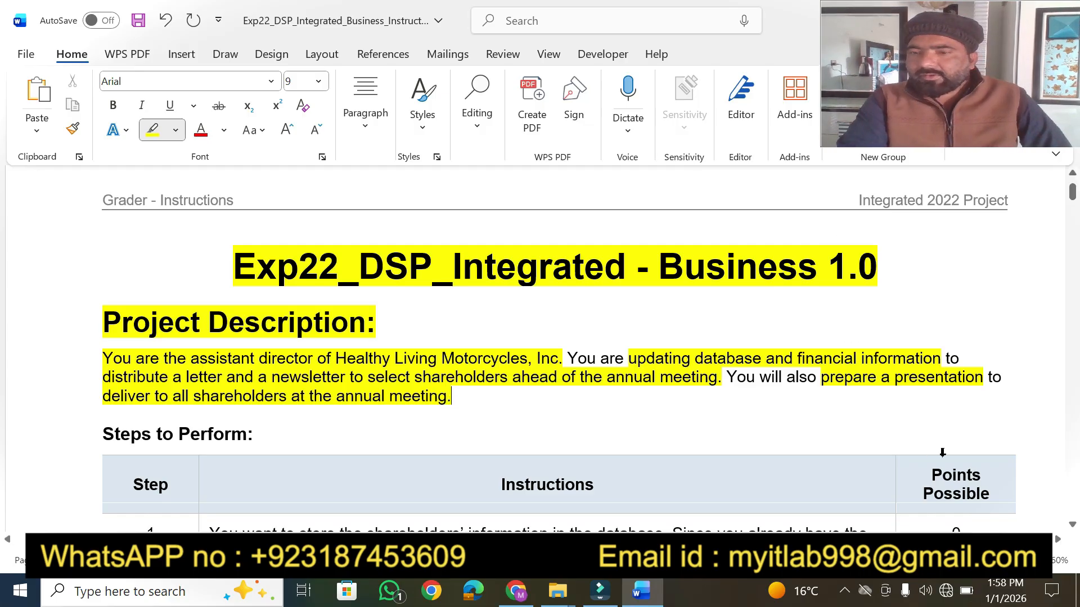
Highlight in yellow the "Steps to Perform:" heading and the "Instructions" column header of the table below it.
scroll(1073, 528, down, 3)
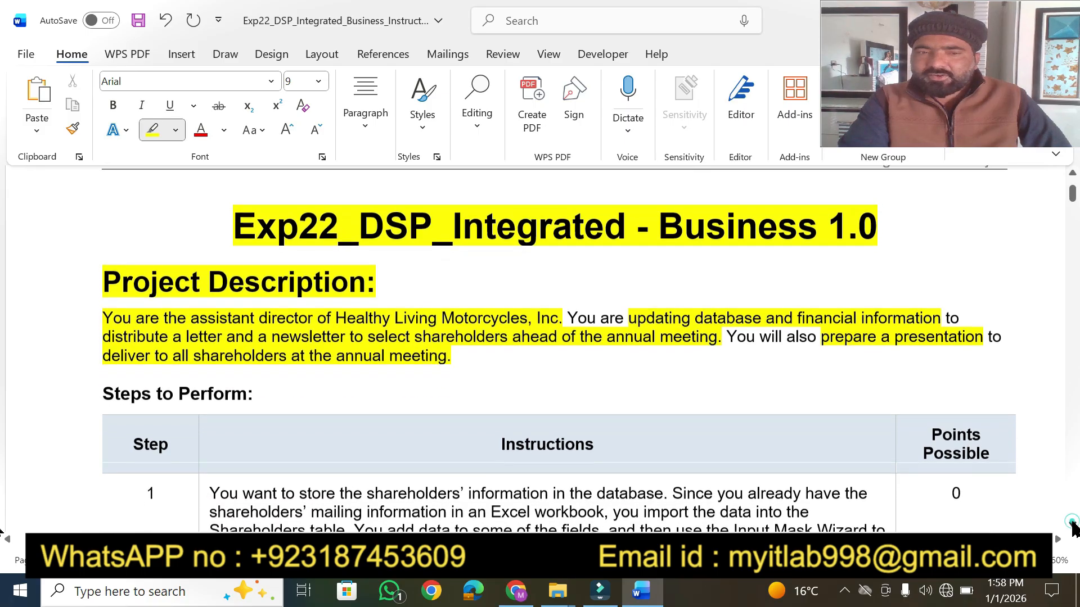
scroll(1072, 529, down, 2)
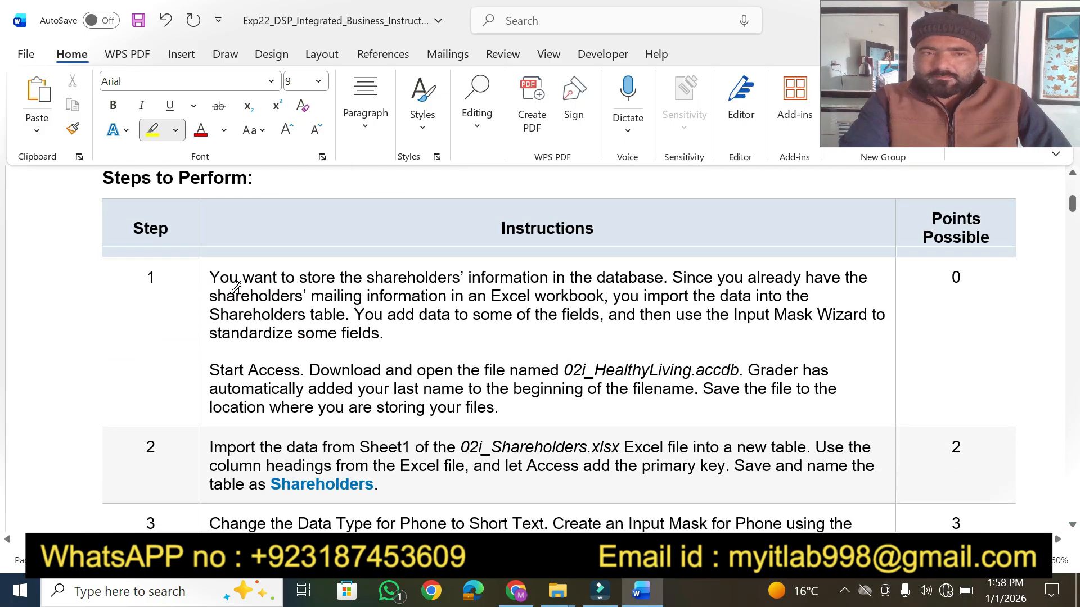
mouse_move(102, 181)
mouse_down()
mouse_move(188, 166)
mouse_move(248, 181)
mouse_move(261, 209)
mouse_up()
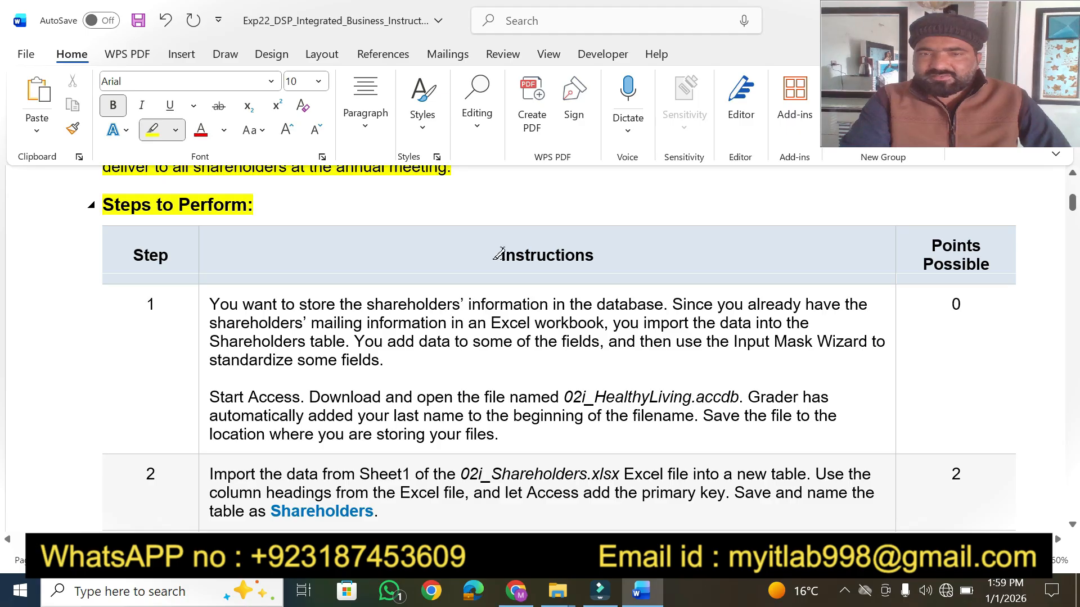
drag(498, 255, 596, 255)
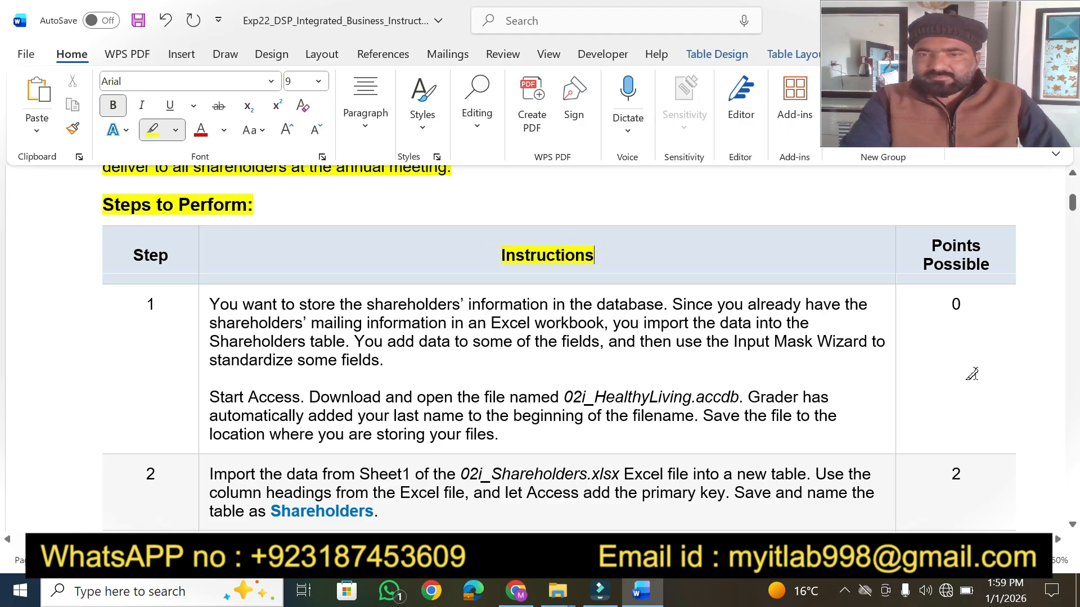
In step 1, highlight in yellow the first sentence, "Since you already have the", "mailing information in an Excel workbook" and "Shareholders table.".
click(1072, 525)
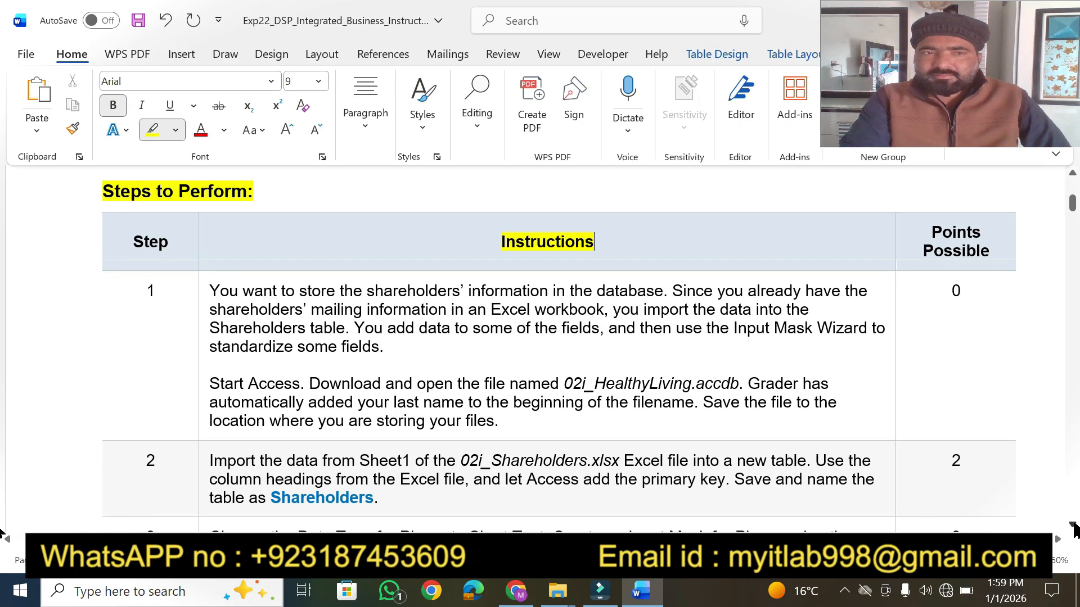
click(1073, 524)
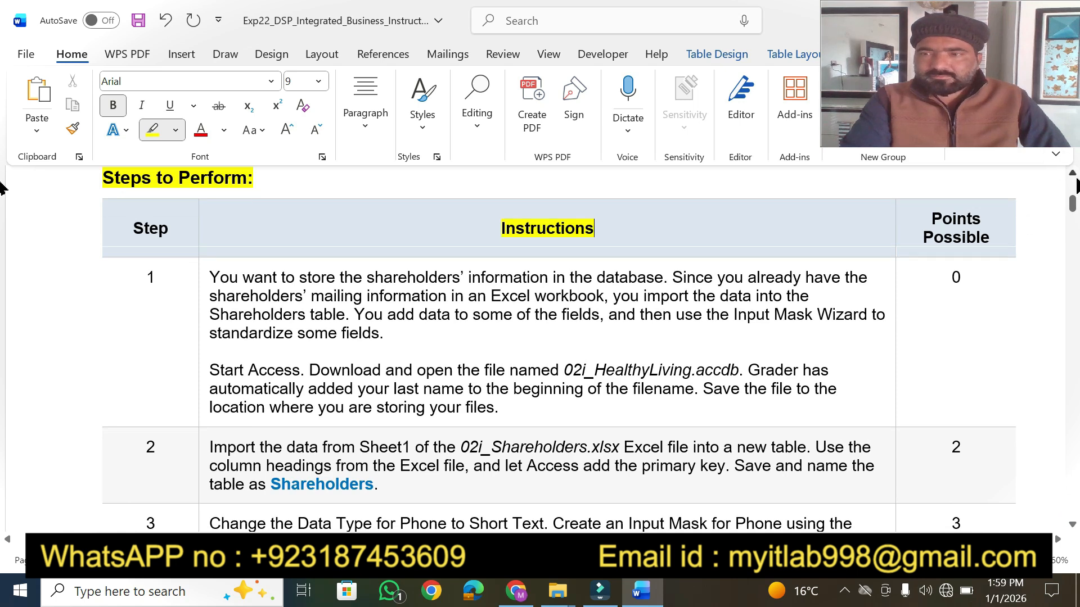
scroll(1, 188, up, 1)
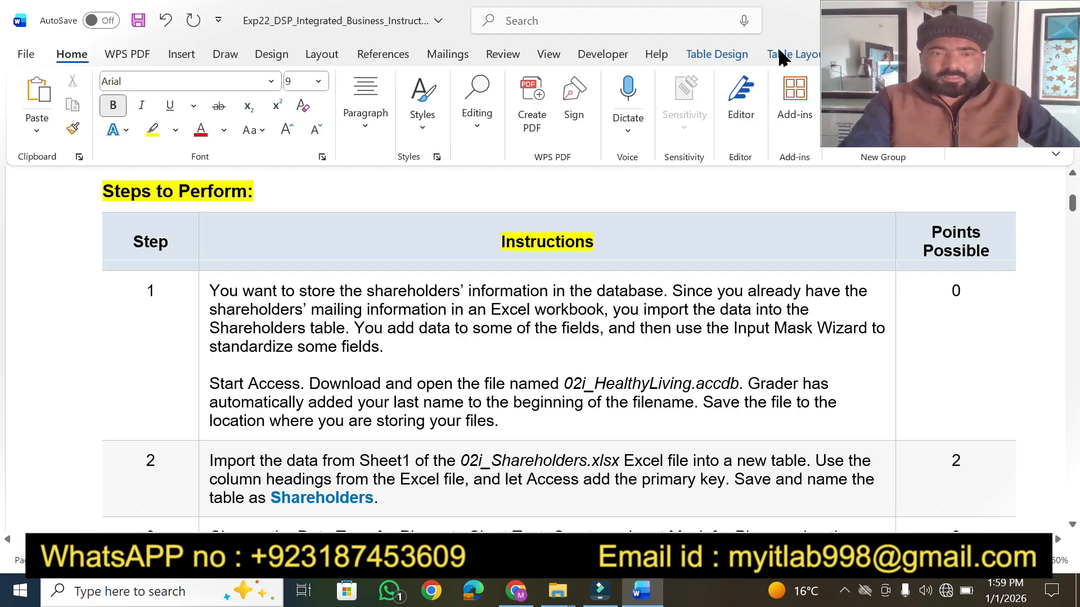
click(216, 293)
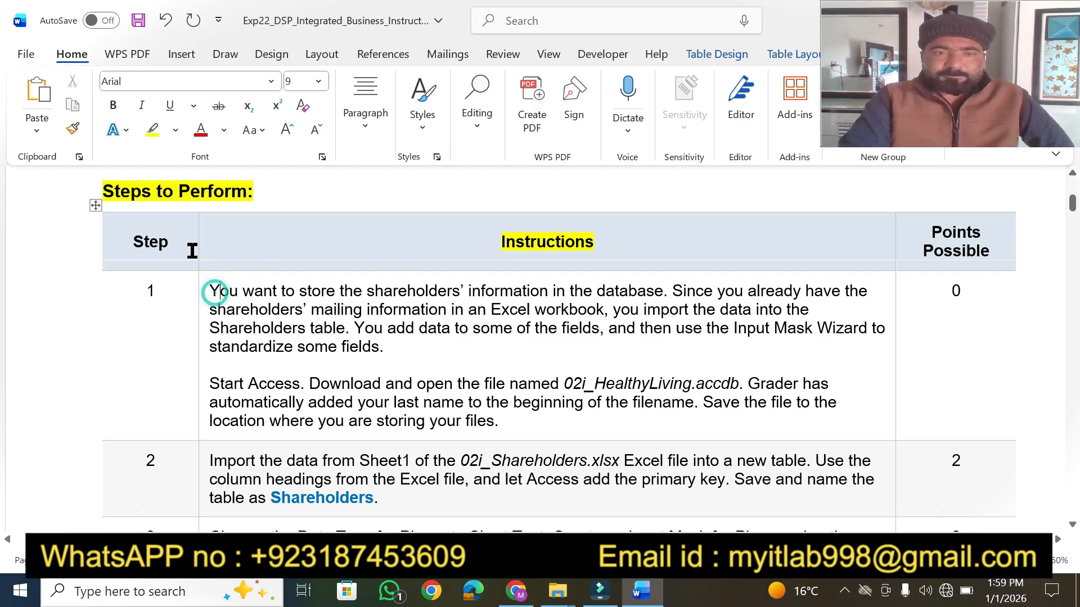
click(152, 134)
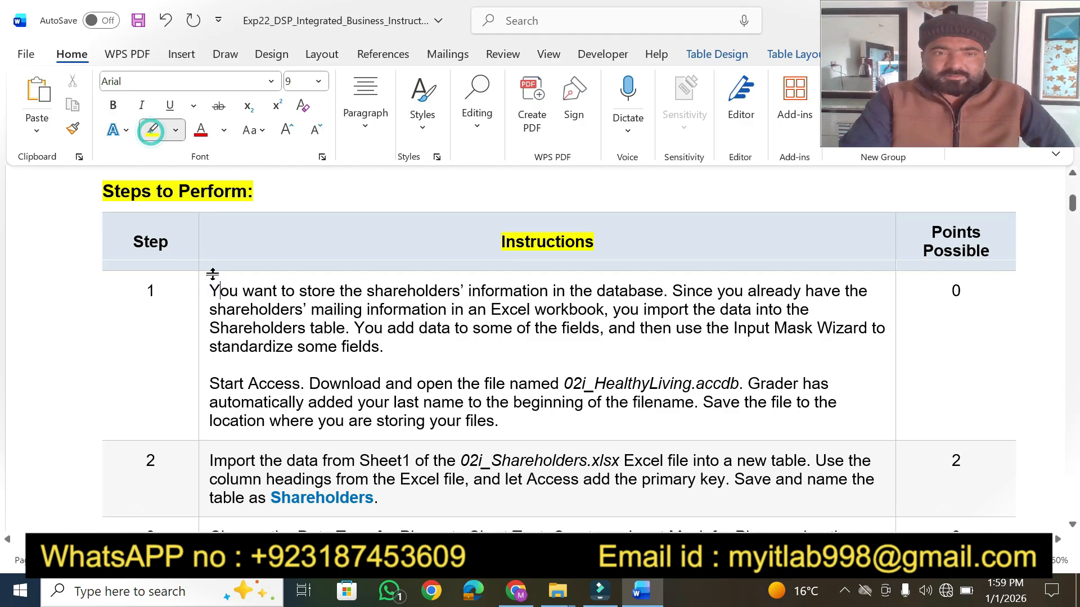
drag(215, 290, 387, 289)
drag(461, 288, 867, 292)
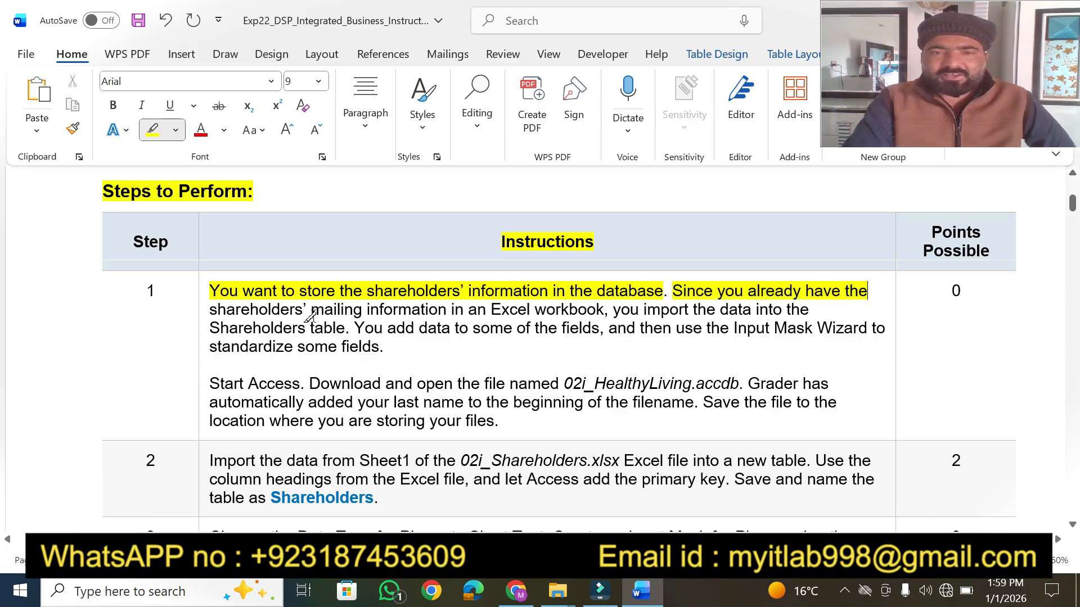
mouse_move(310, 308)
mouse_down()
mouse_move(619, 310)
mouse_move(603, 311)
mouse_up()
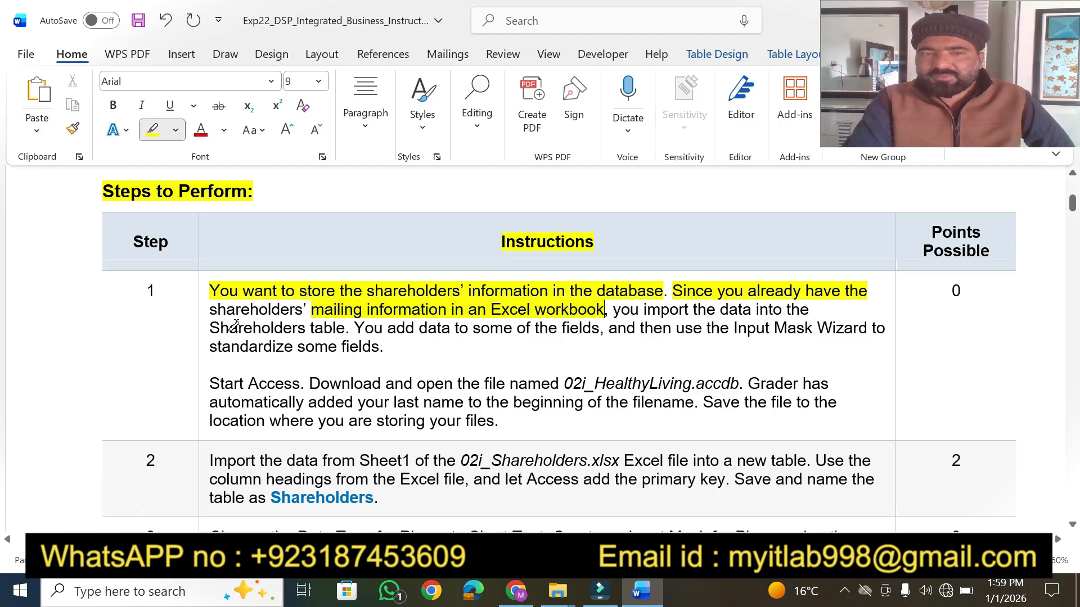
drag(208, 326, 350, 329)
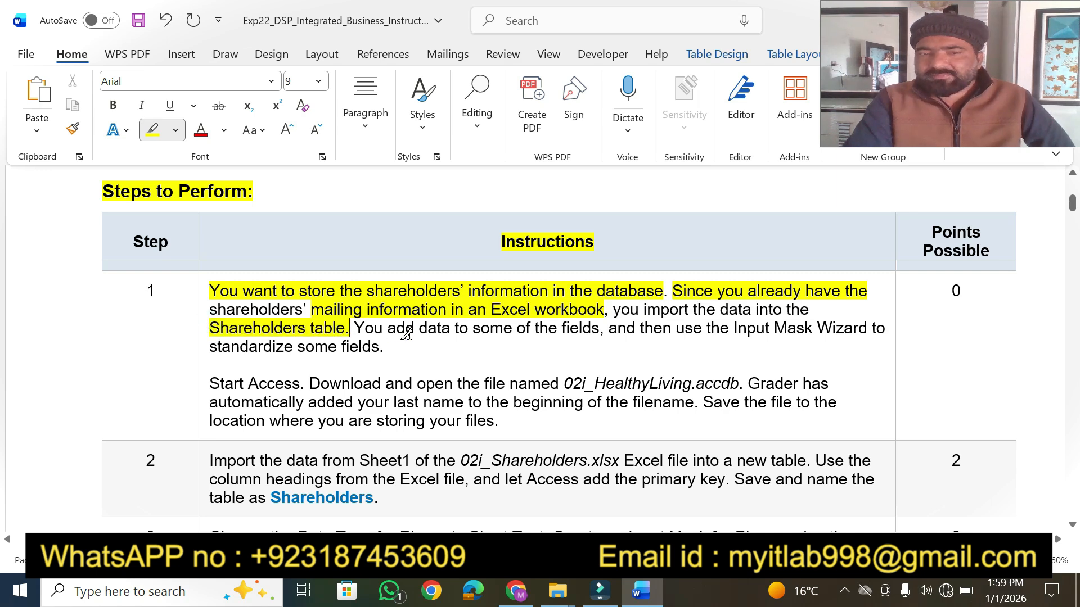
drag(420, 328, 589, 327)
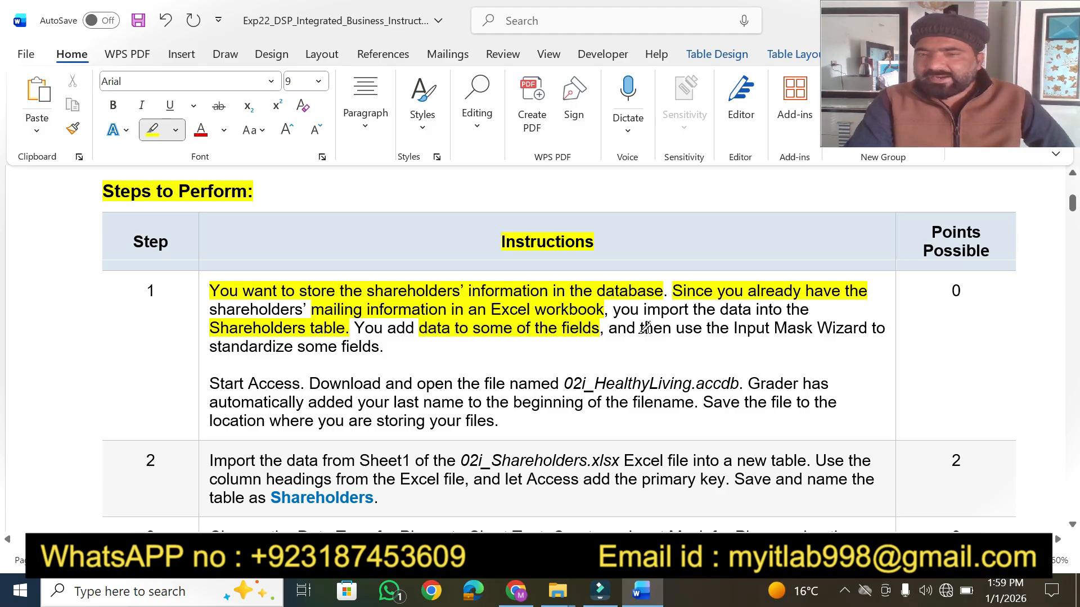
drag(675, 330, 878, 333)
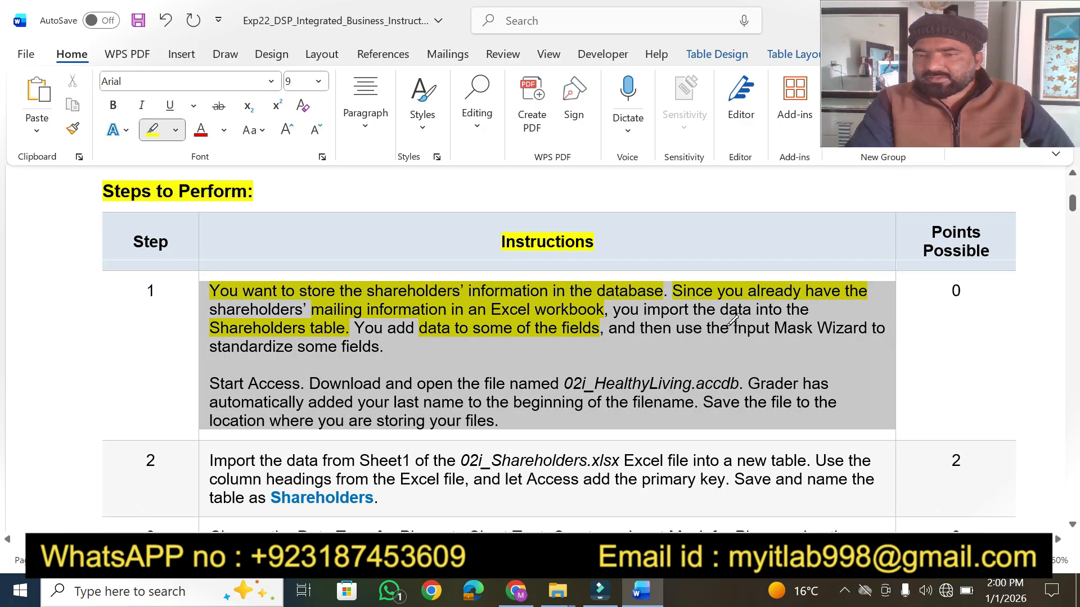
drag(732, 319, 722, 319)
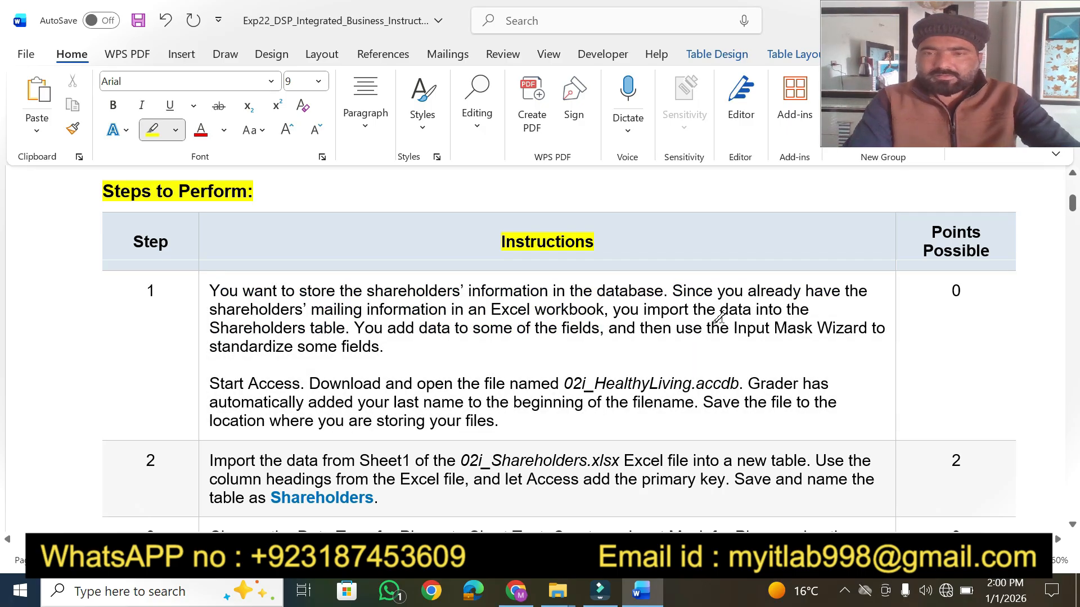
key(ctrl+z)
click(667, 349)
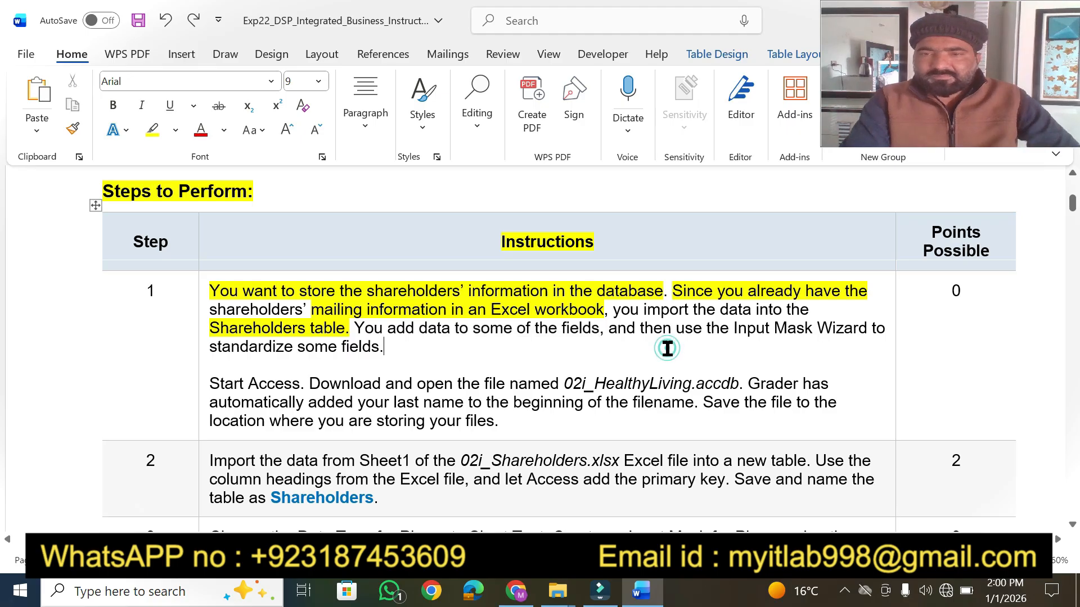
In step 1, highlight in yellow "the Input Mask Wizard to standardize some fields." and the Start Access, file download, "Grader has" and last-name filename passages.
click(153, 132)
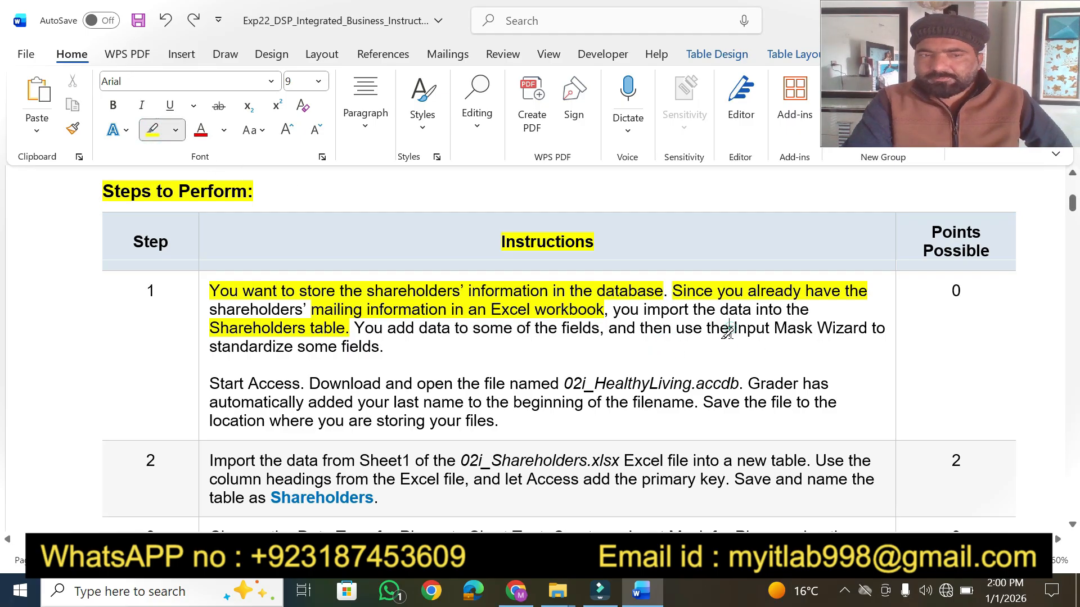
drag(728, 331, 724, 340)
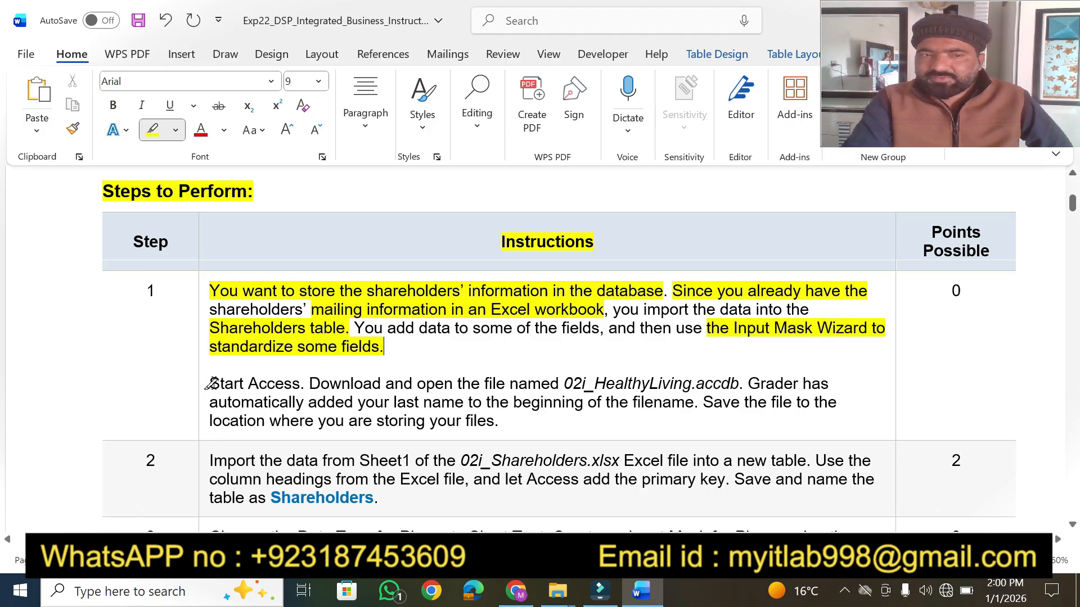
drag(211, 384, 763, 387)
drag(741, 384, 742, 384)
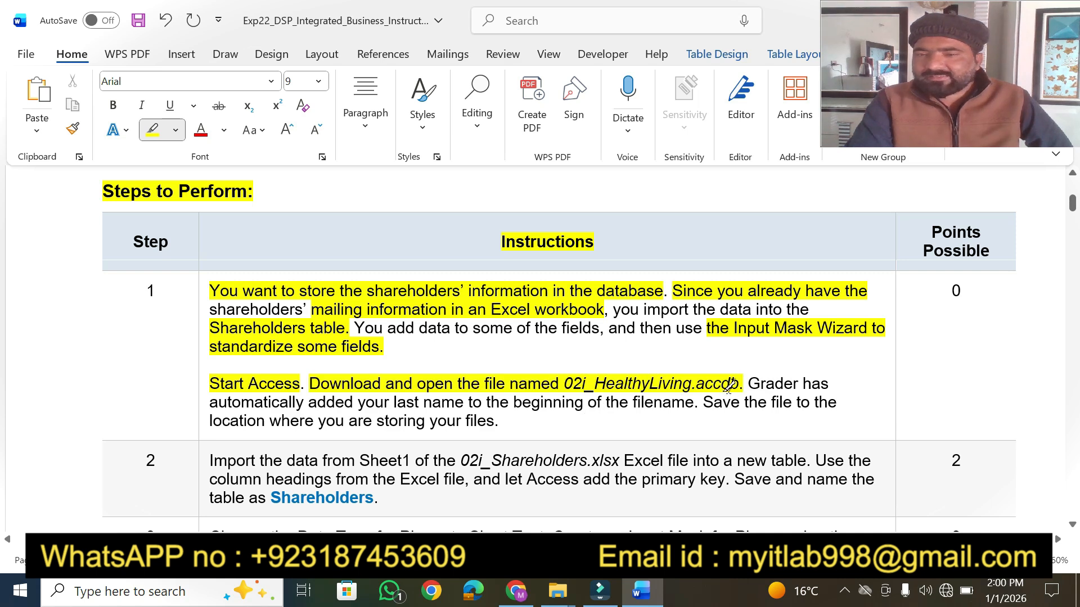
drag(747, 384, 824, 384)
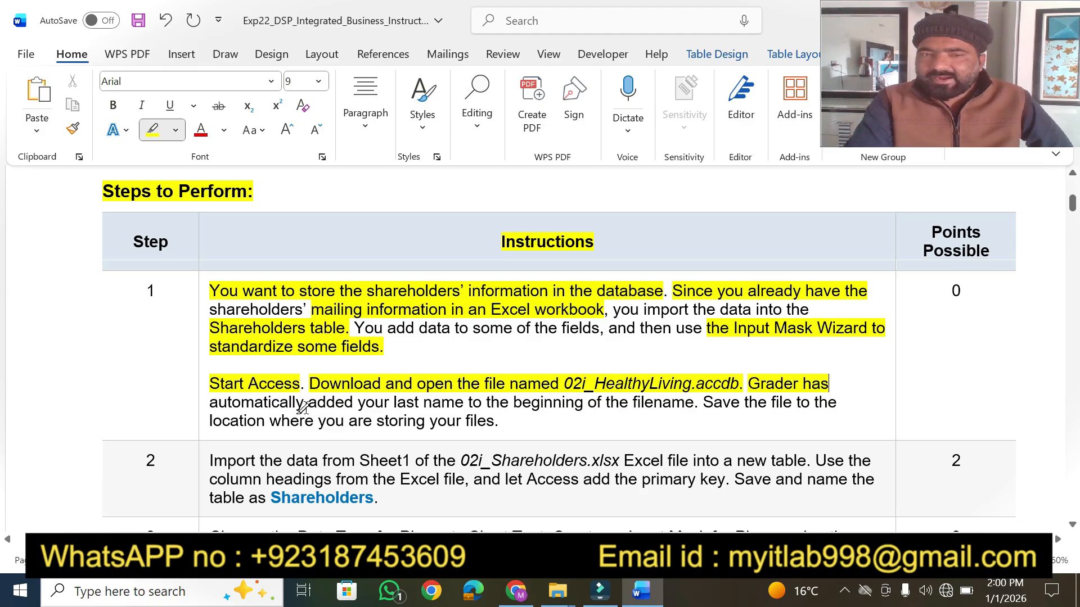
mouse_move(365, 403)
mouse_down()
mouse_move(734, 401)
mouse_move(688, 403)
mouse_up()
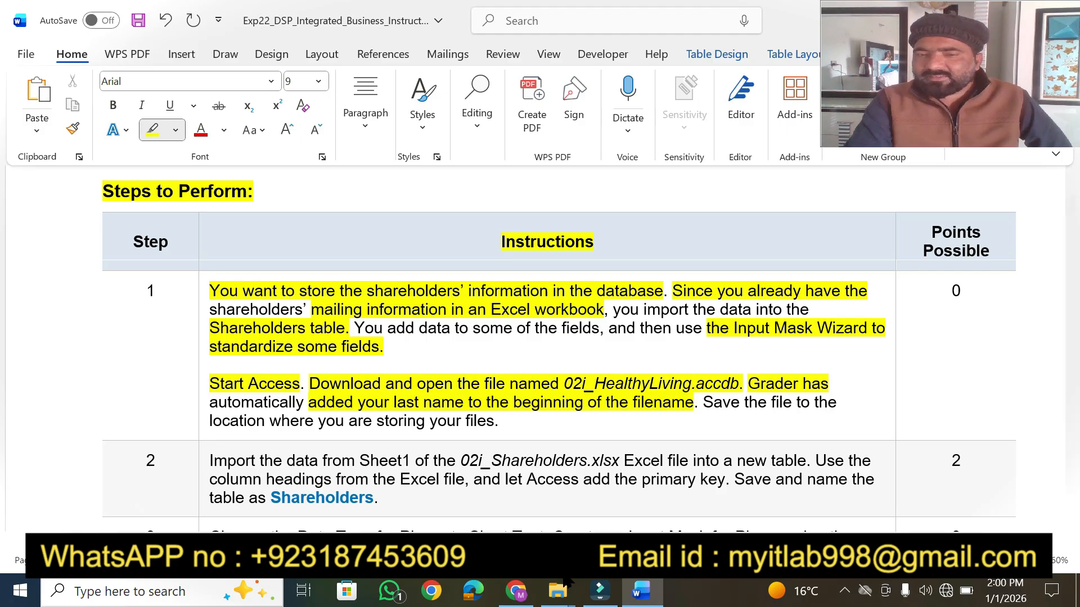
Switch to File Explorer, open the 02i_HealthyLiving Access database from the Exp22_DSP_Integrated_Business folder and enable its content.
mouse_move(560, 590)
click(612, 532)
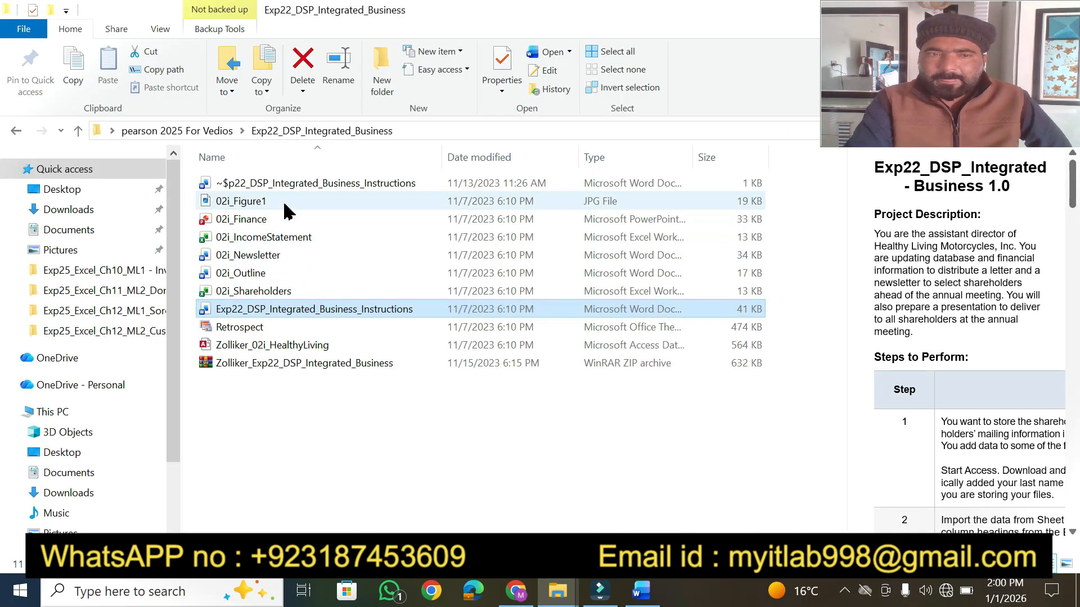
click(271, 349)
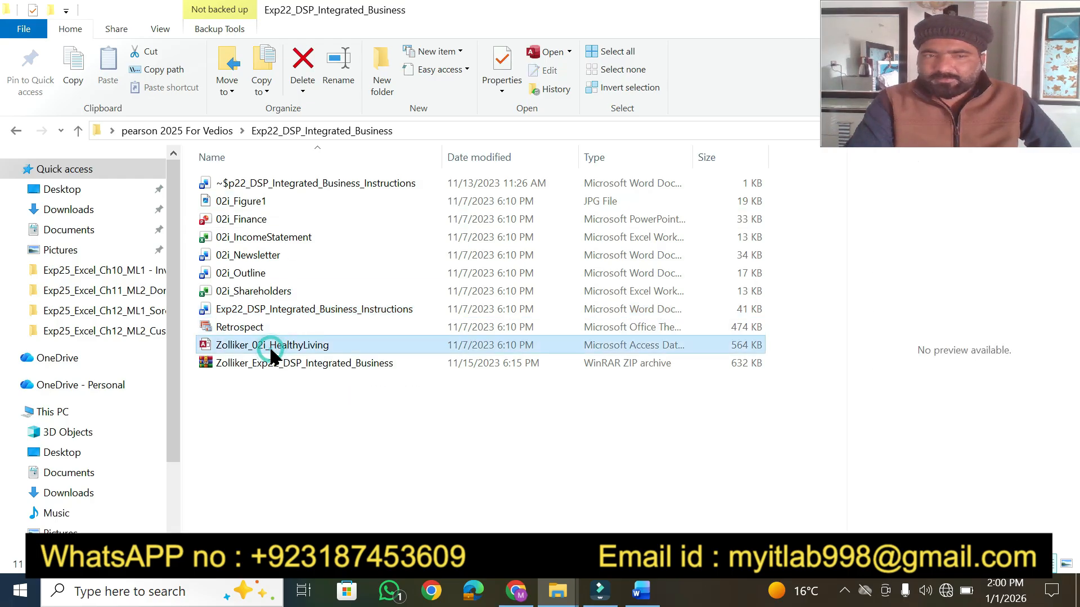
double_click(239, 349)
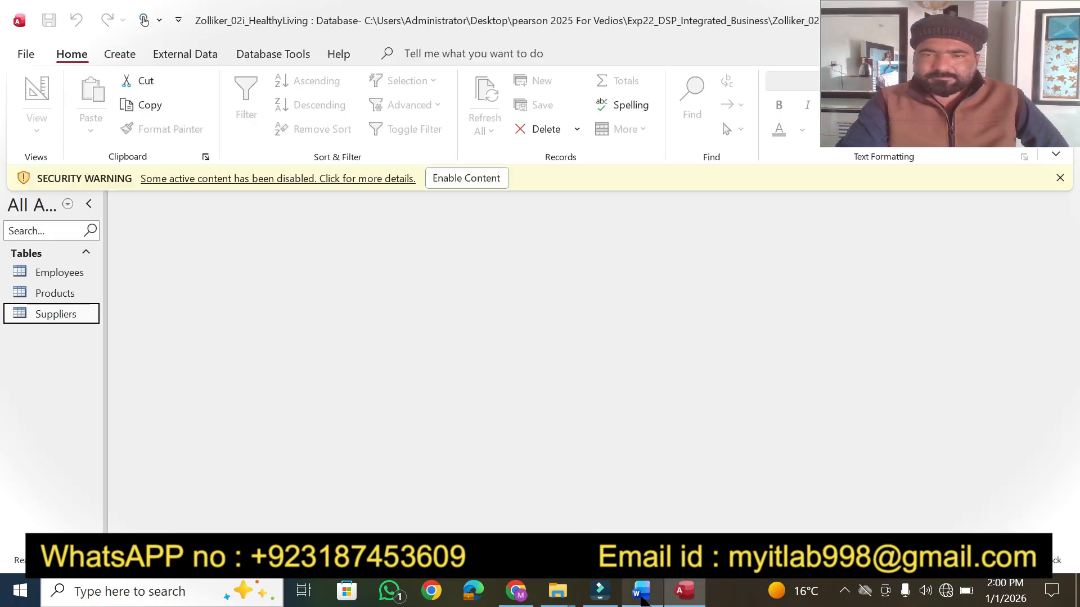
click(487, 179)
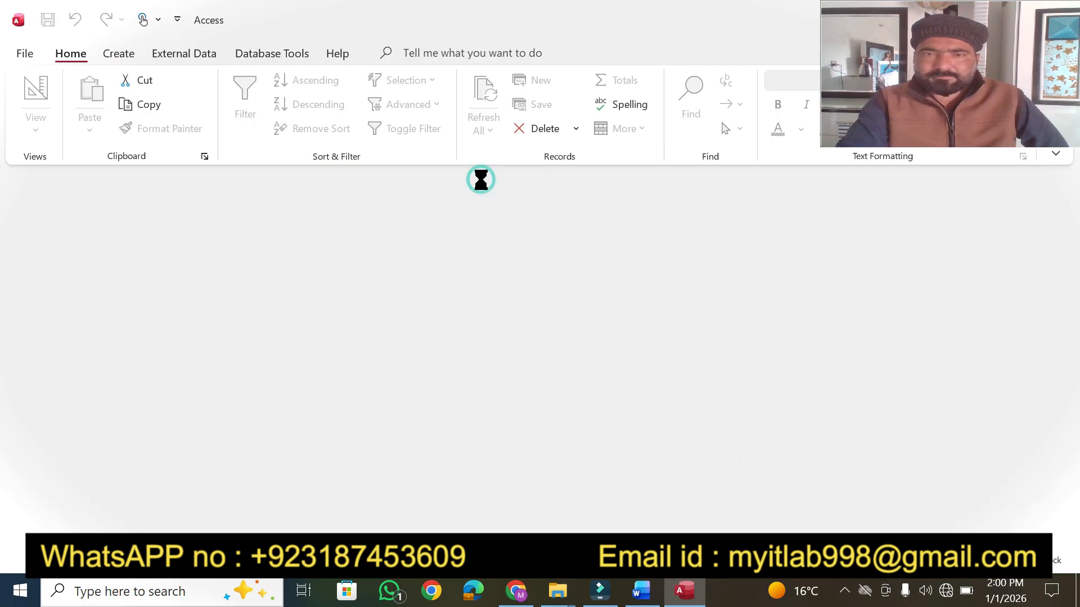
Switch to Word and, in step 1, highlight in yellow "Save the file to the" and "where you are storing your files.".
click(641, 591)
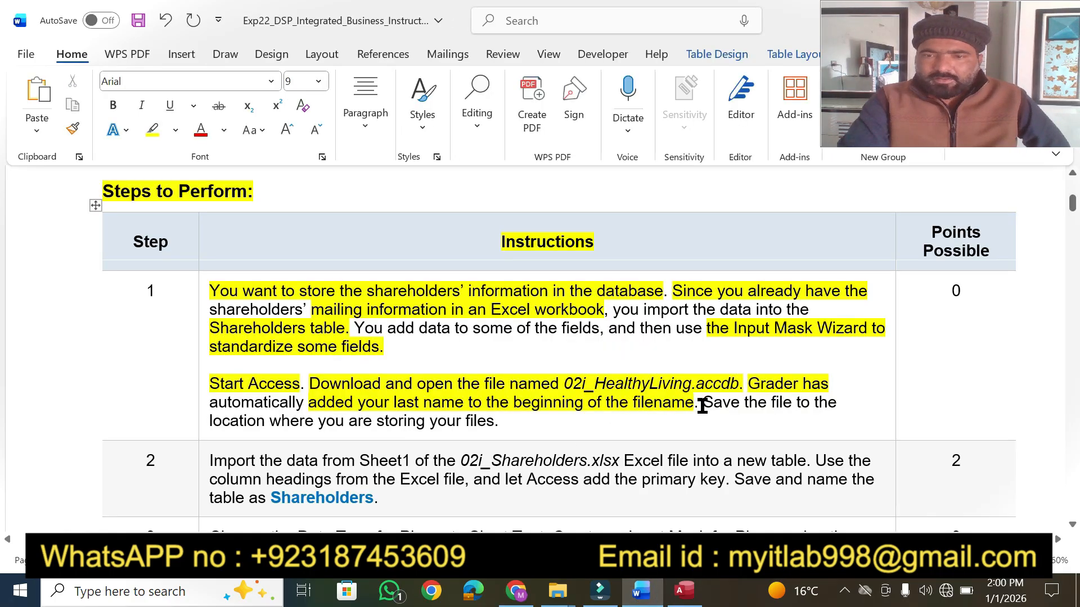
click(150, 131)
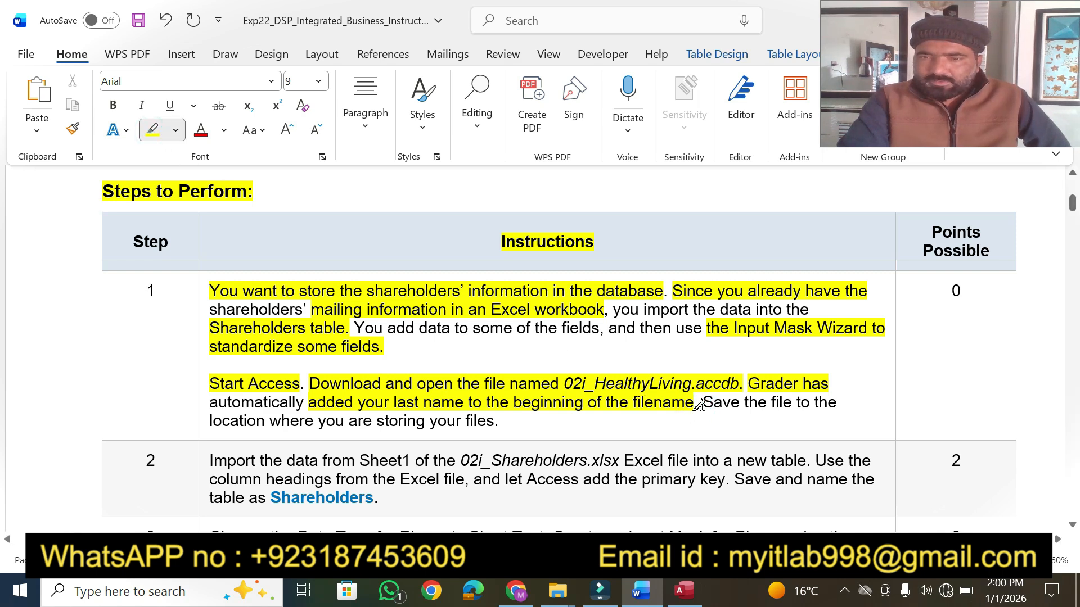
drag(699, 401, 838, 403)
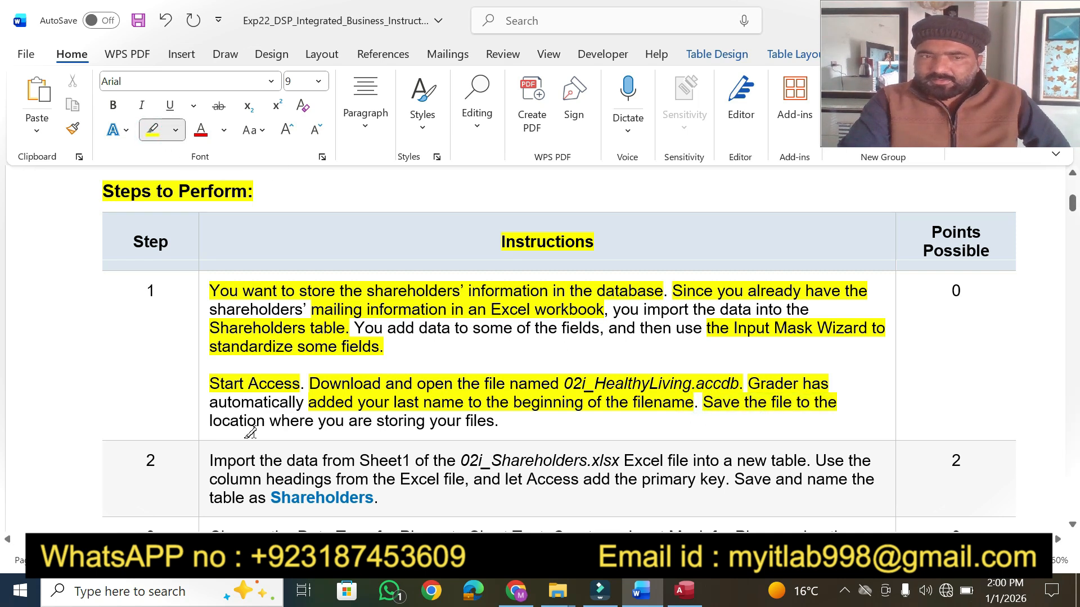
mouse_move(265, 423)
mouse_down()
mouse_move(523, 429)
mouse_move(499, 427)
mouse_up()
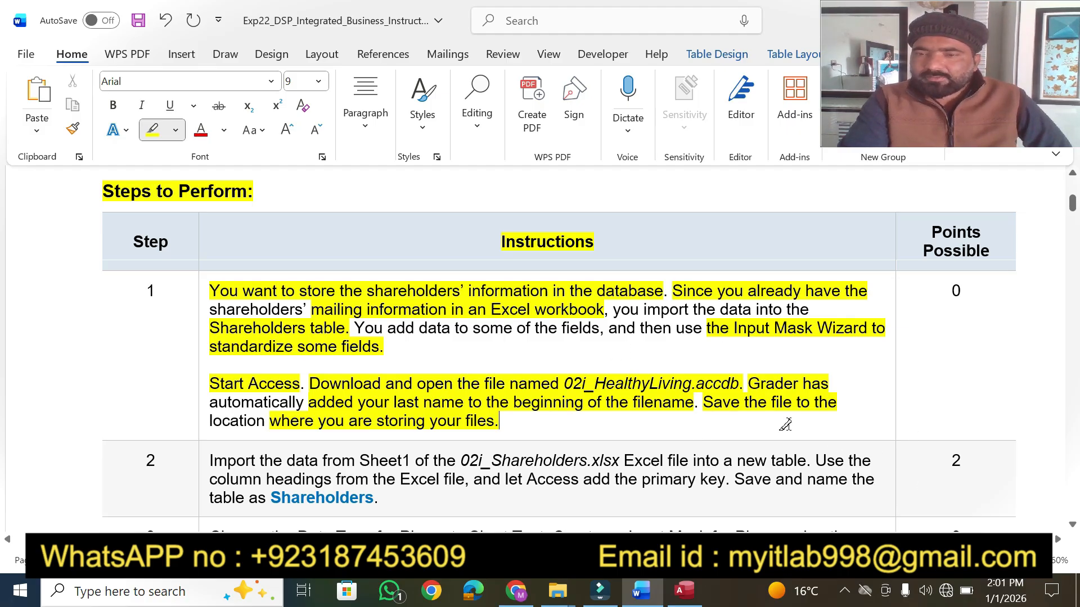
Highlight in yellow the whole text of step 2, from "Import the data from Sheet1" to "Shareholders.".
drag(1071, 526, 1071, 526)
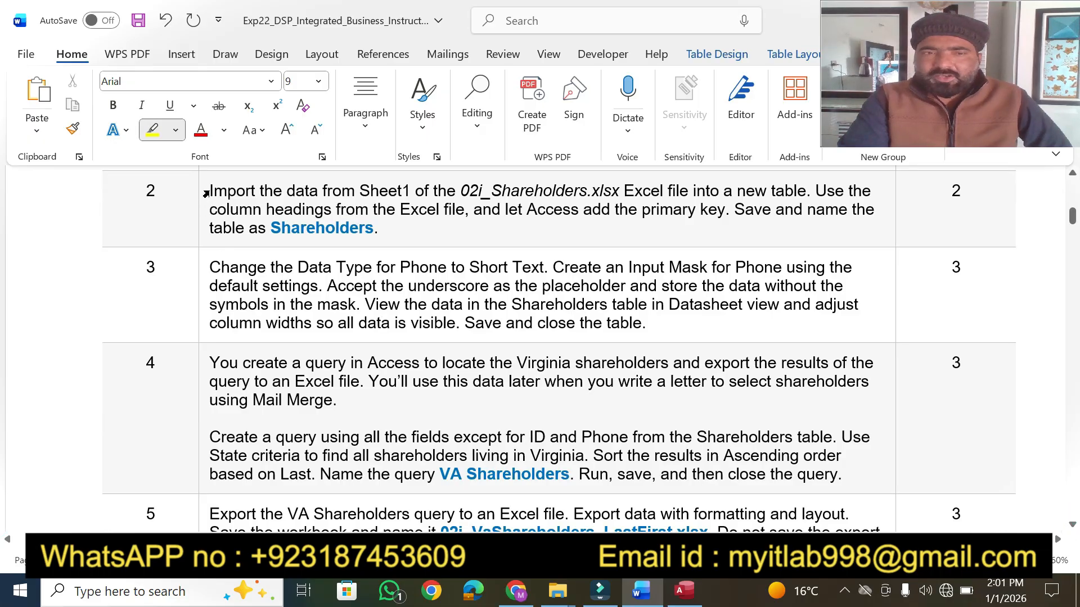
drag(209, 188, 802, 187)
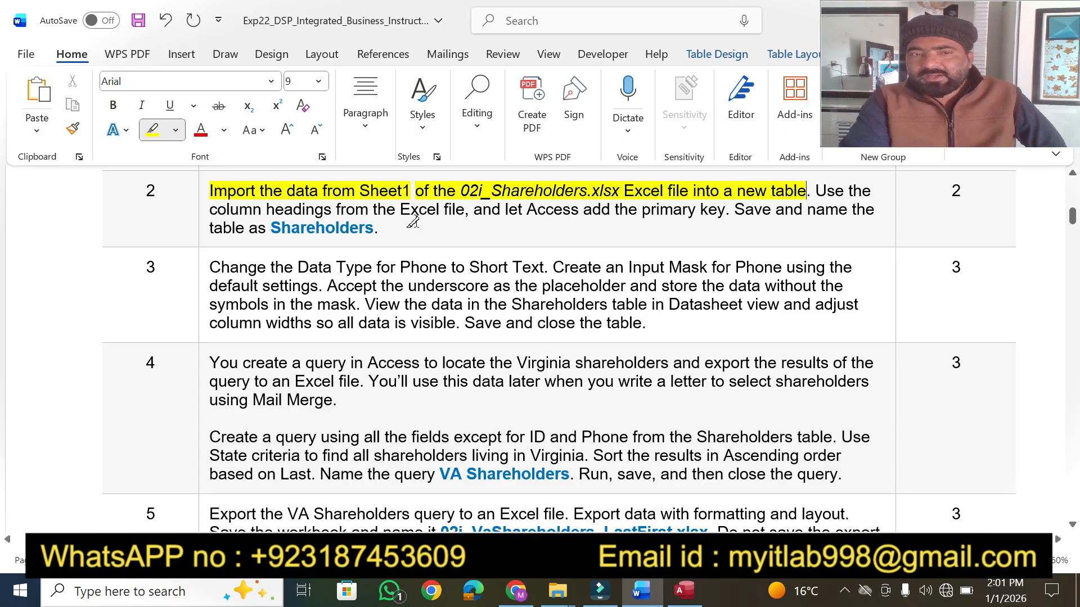
mouse_move(215, 212)
mouse_down()
mouse_move(770, 209)
mouse_move(506, 260)
mouse_move(212, 187)
mouse_up()
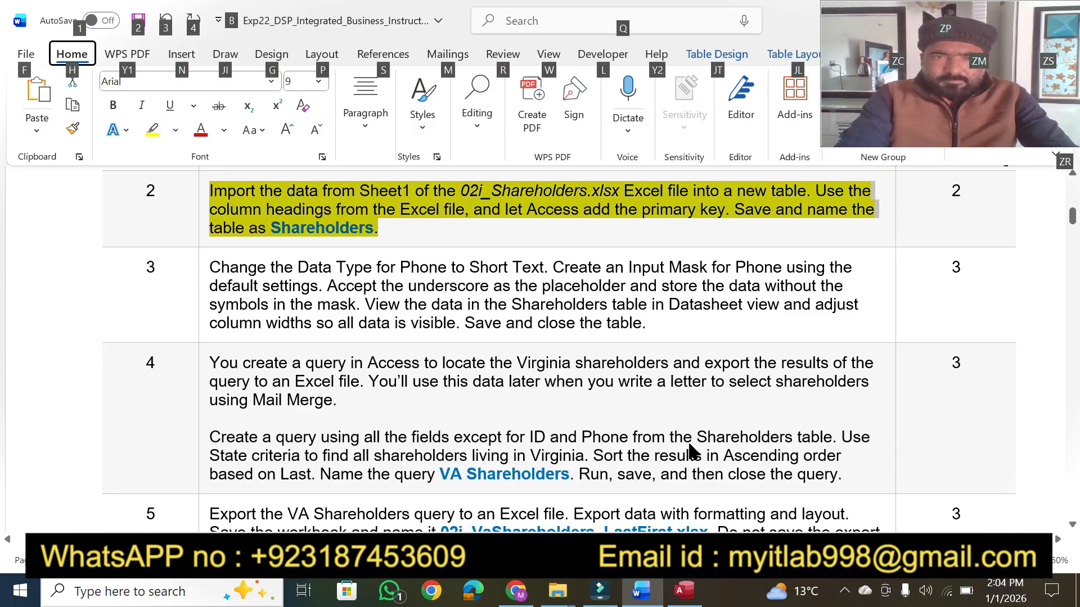
click(395, 230)
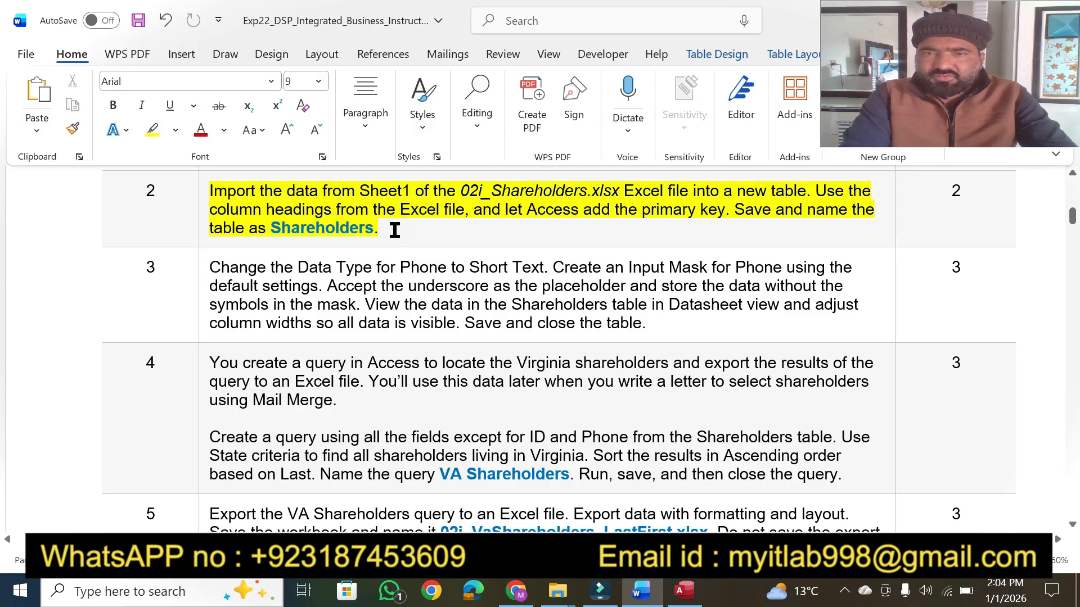
Switch to Access and start an external data import from an Excel file.
click(683, 598)
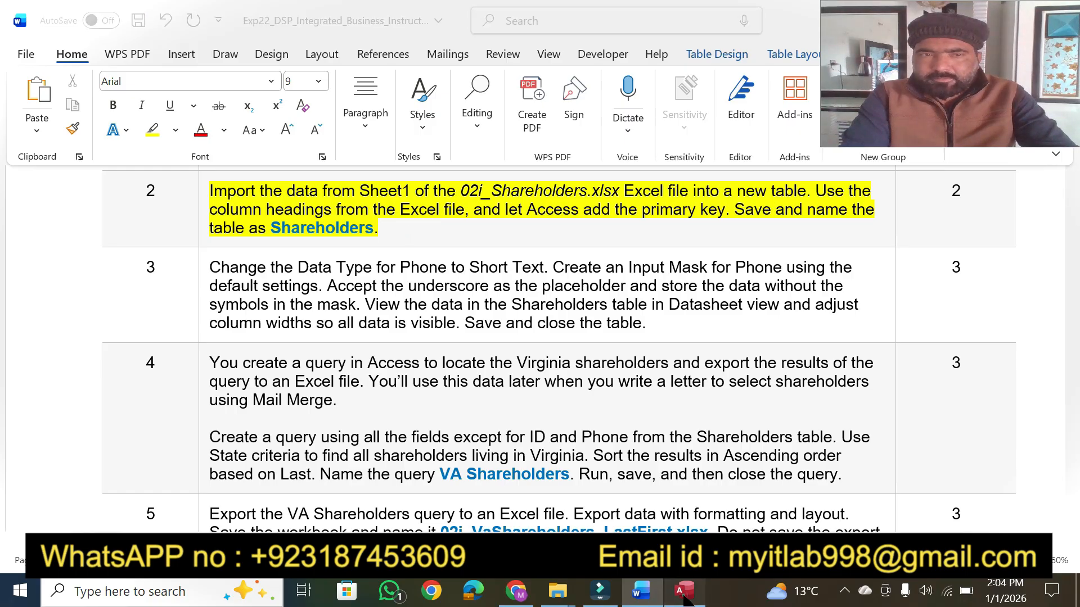
click(202, 52)
click(44, 128)
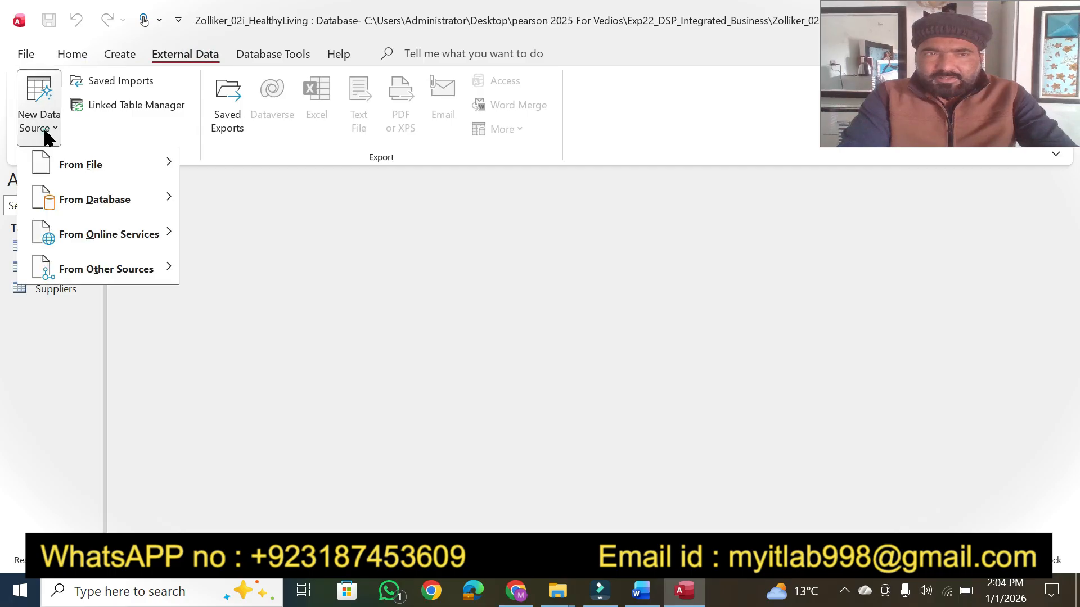
mouse_move(152, 167)
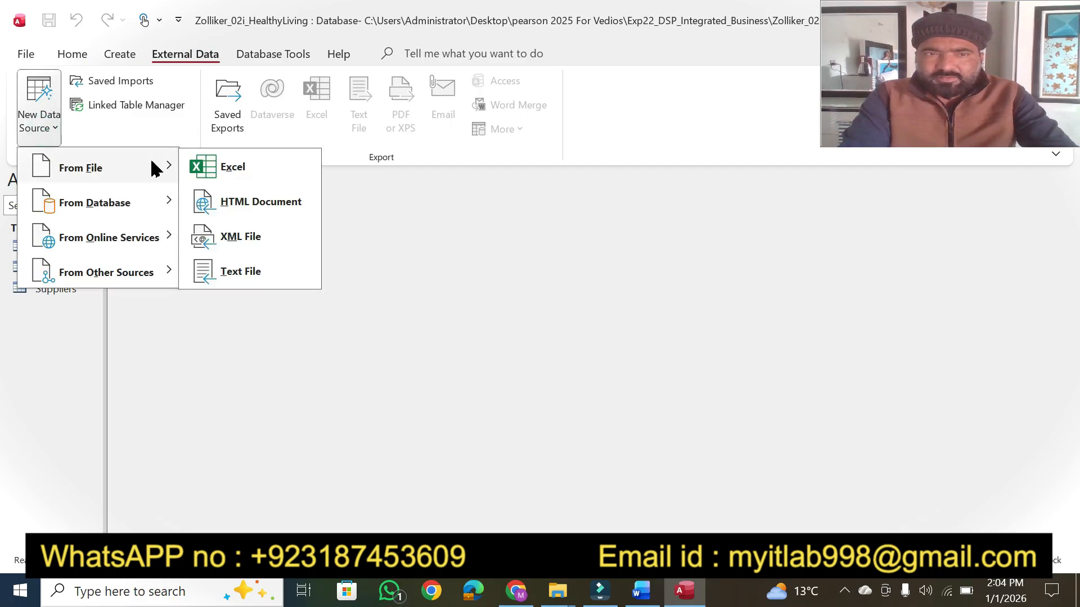
click(236, 170)
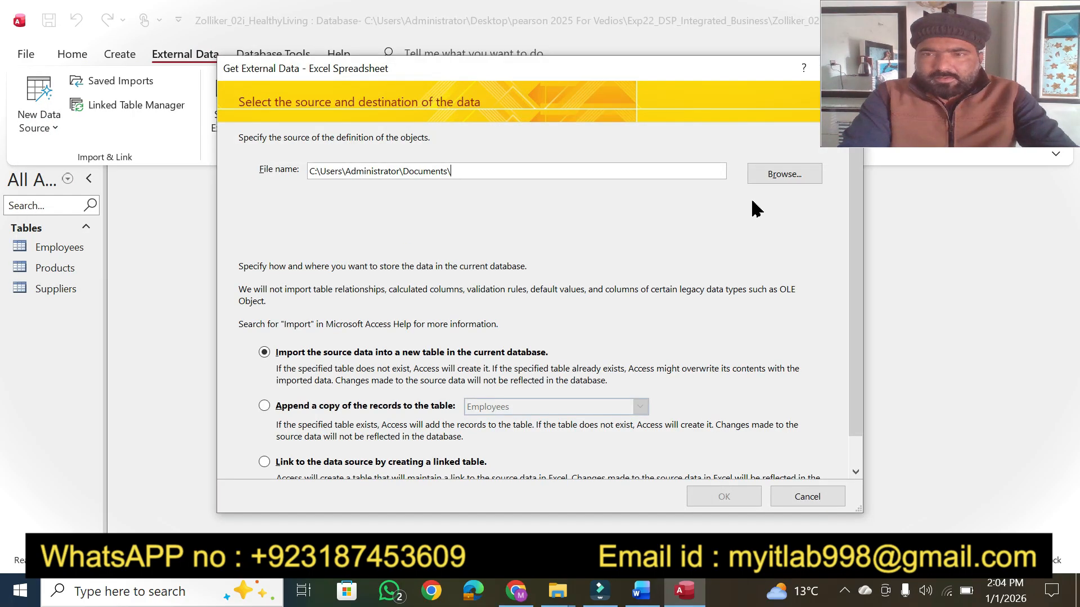
Choose 02i_Shareholders in the Exp22_DSP_Integrated_Business folder as the import source, checking the file name against step 2 in Word.
click(782, 174)
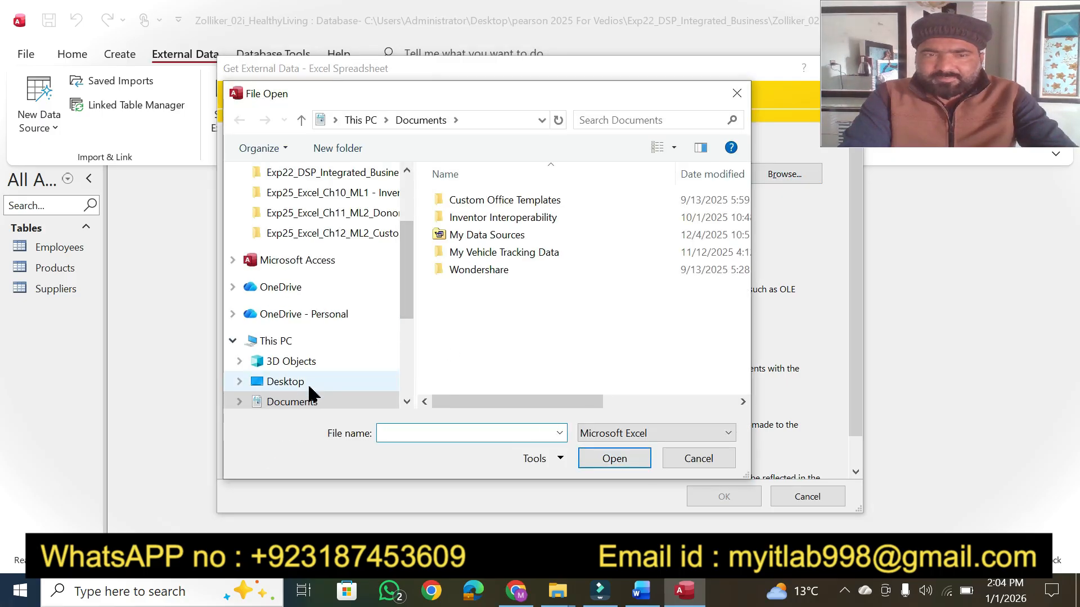
click(309, 388)
double_click(505, 204)
click(502, 224)
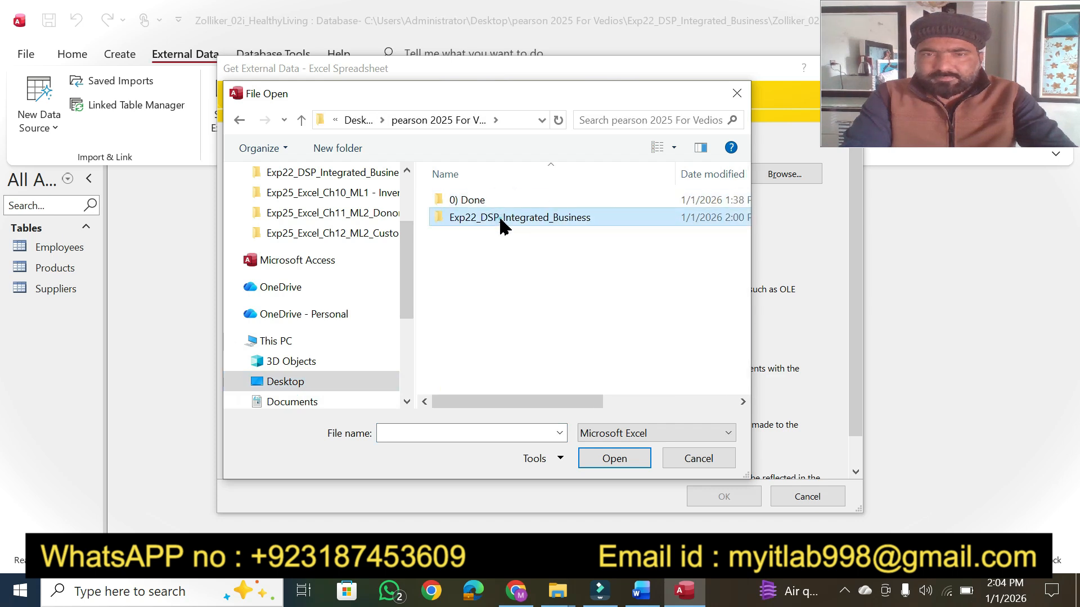
double_click(502, 225)
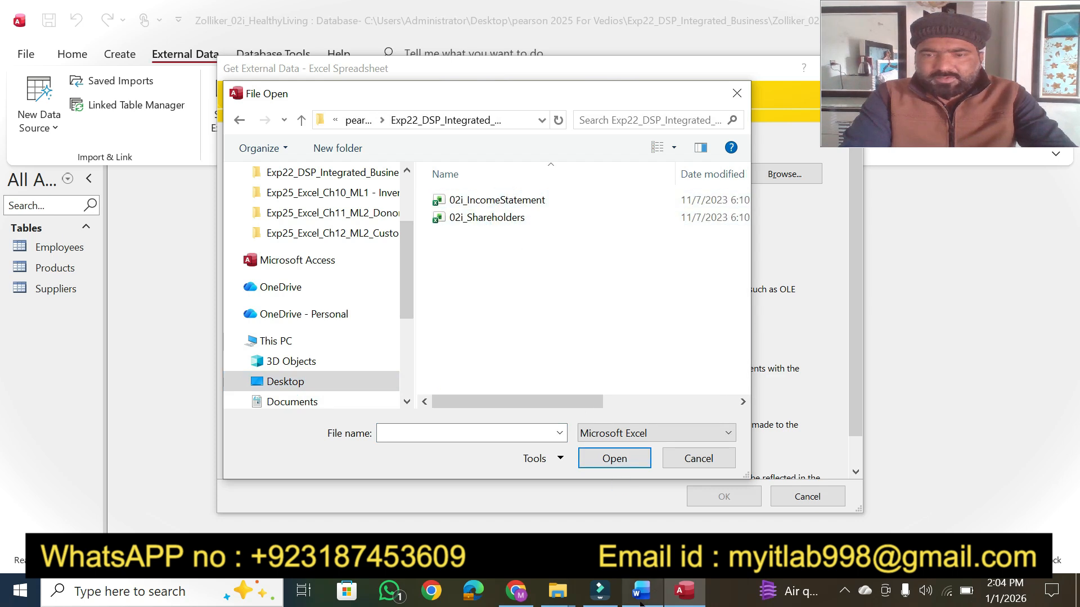
click(641, 603)
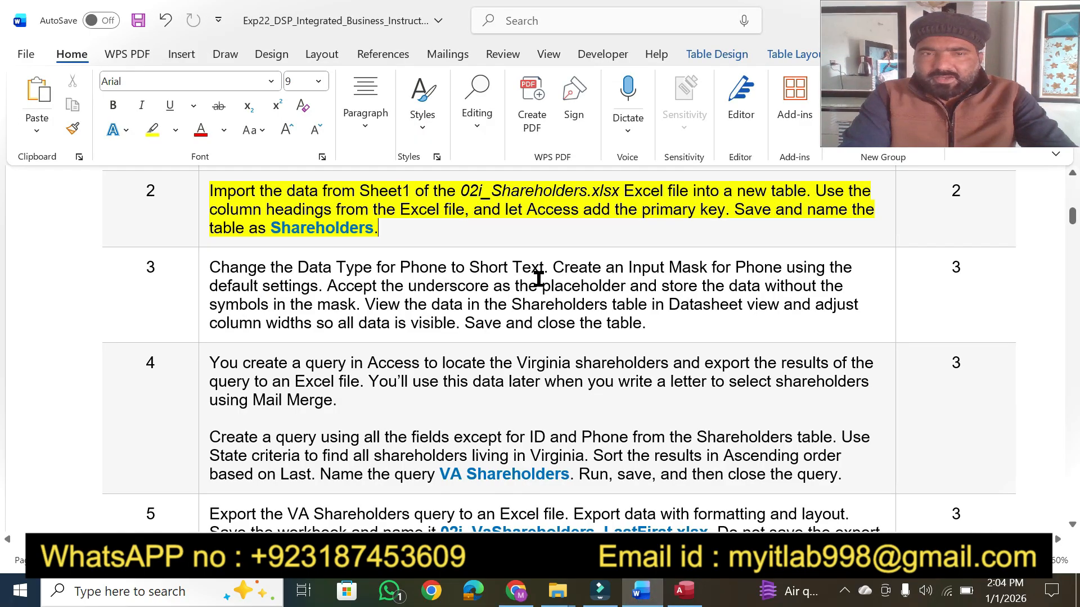
drag(459, 185, 526, 182)
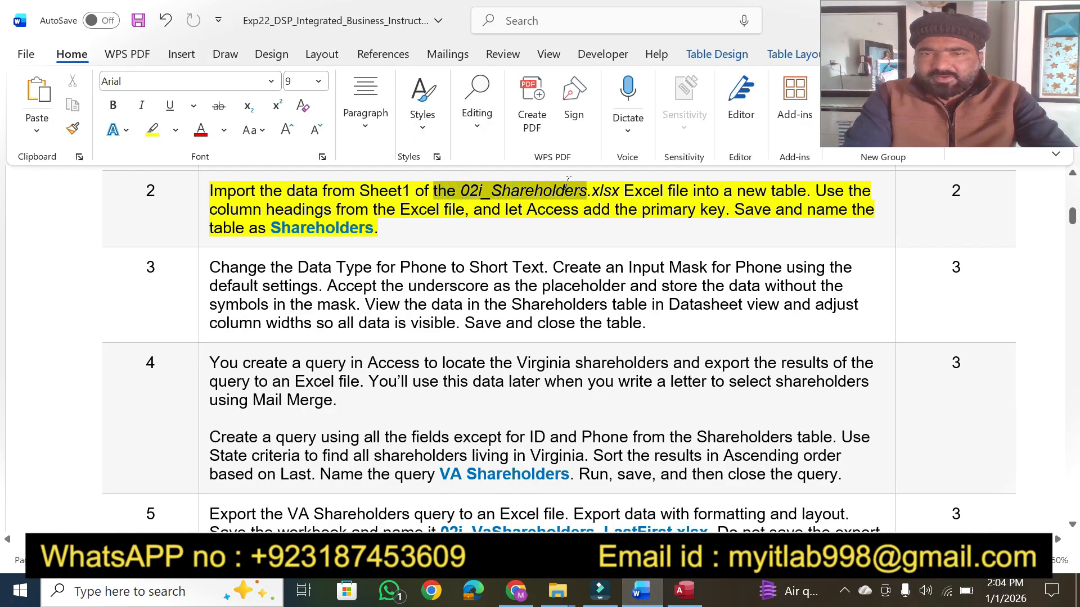
key(alt+Tab)
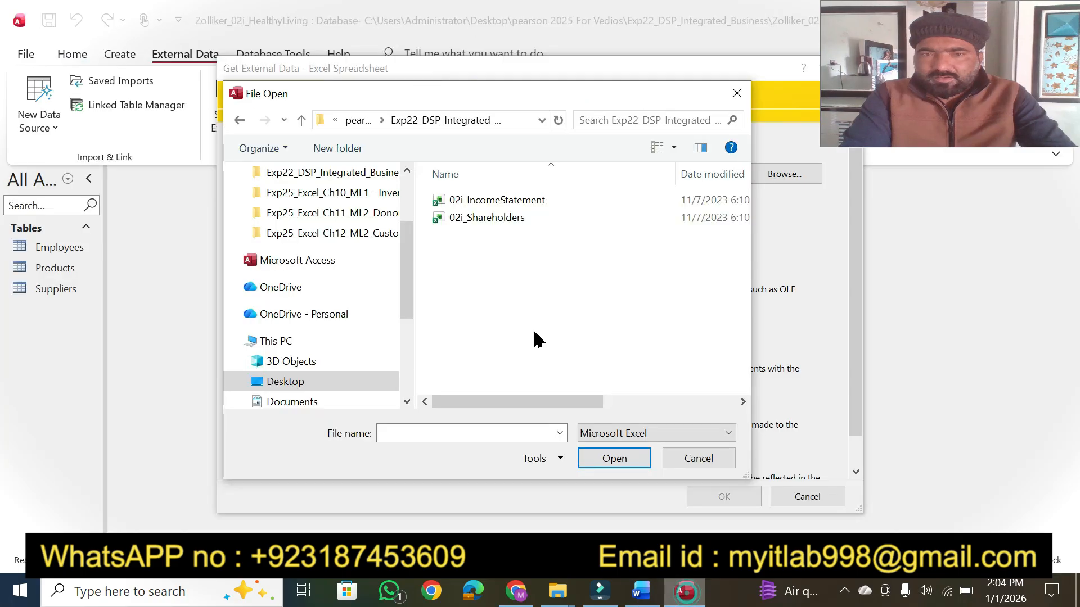
click(498, 217)
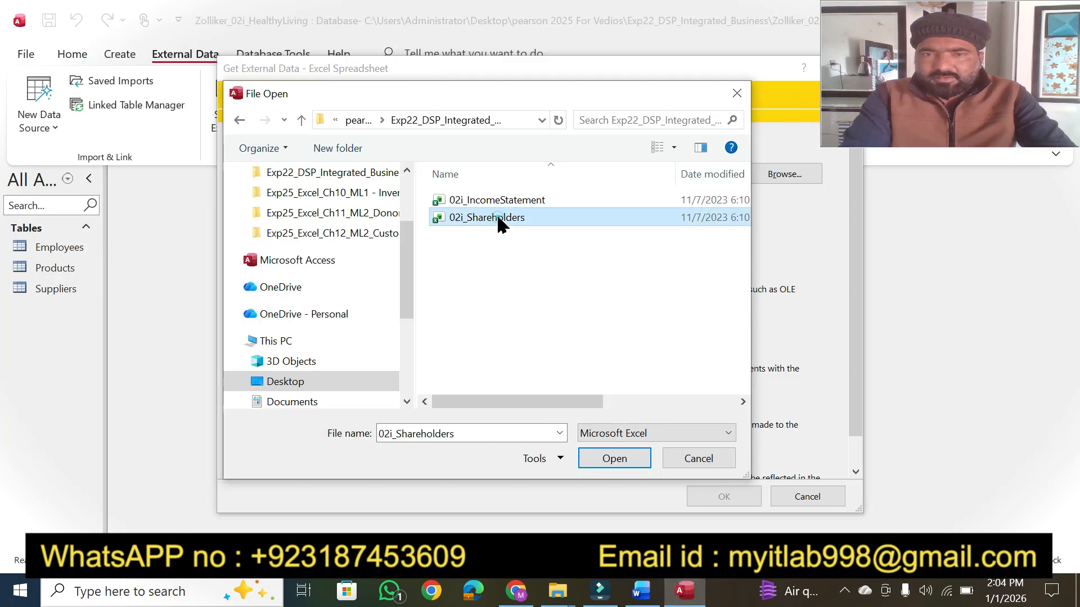
click(610, 459)
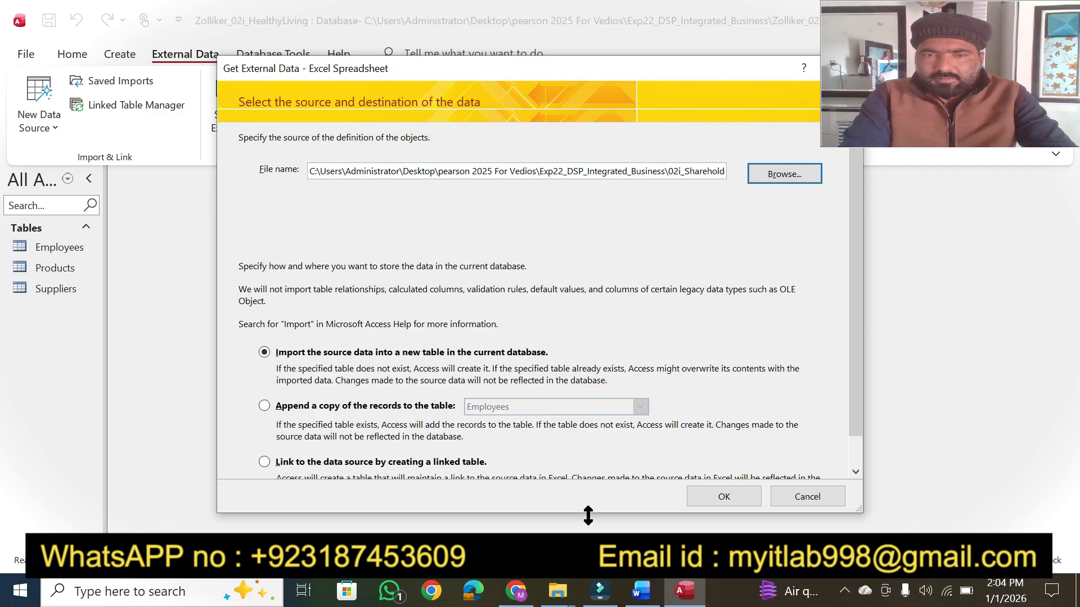
Check step 2 in Word again, and accept importing the source data into a new table in the current database.
click(649, 602)
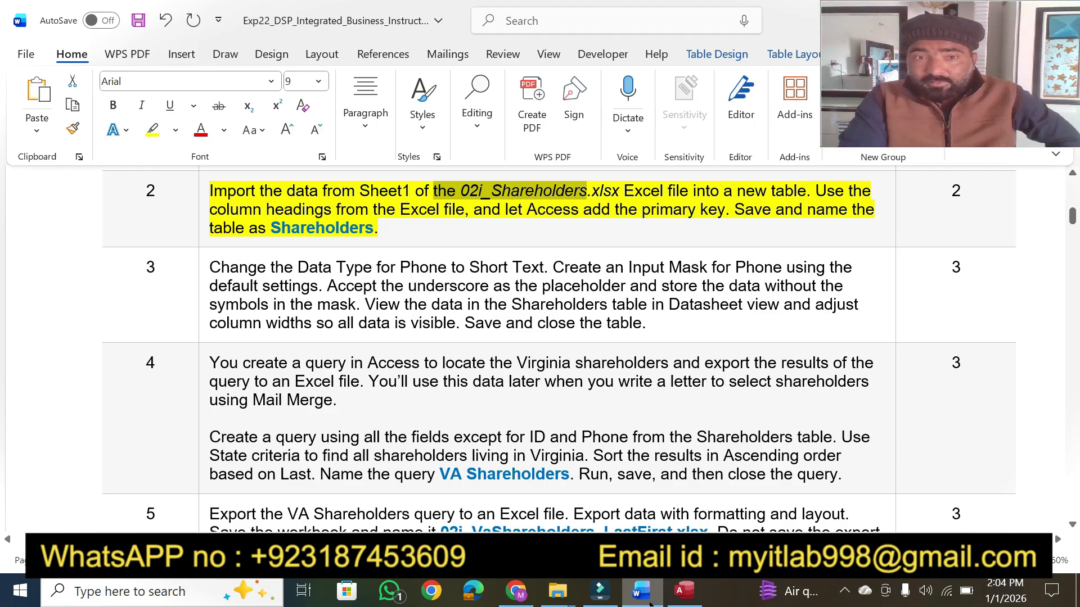
click(646, 593)
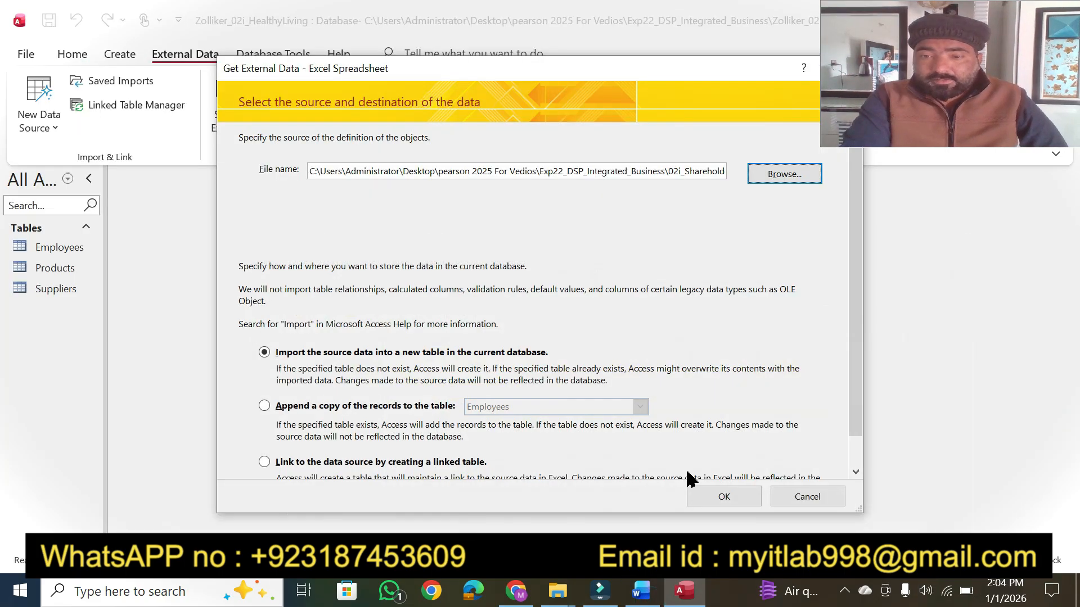
scroll(850, 329, down, 1)
scroll(849, 327, up, 1)
click(731, 498)
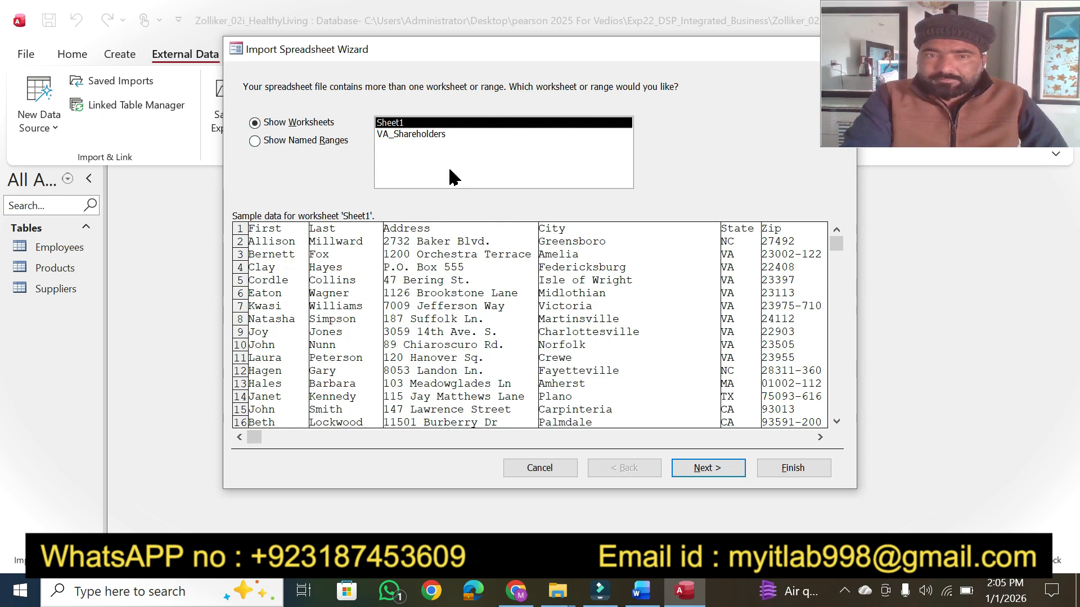
Import from Sheet1 with the first row as column headings, and compare this with step 2 in Word.
click(690, 476)
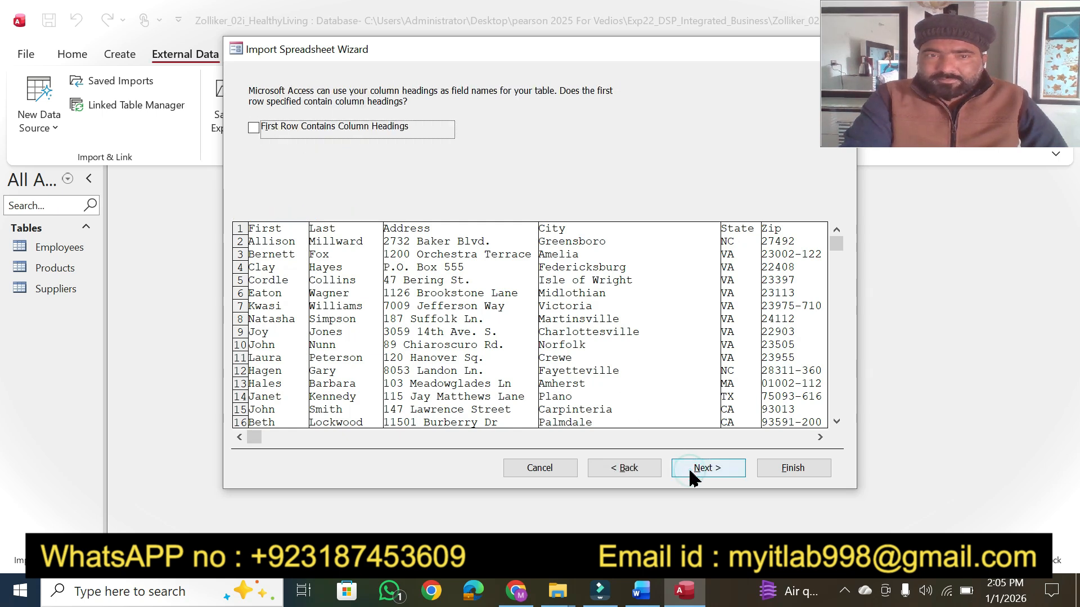
click(254, 128)
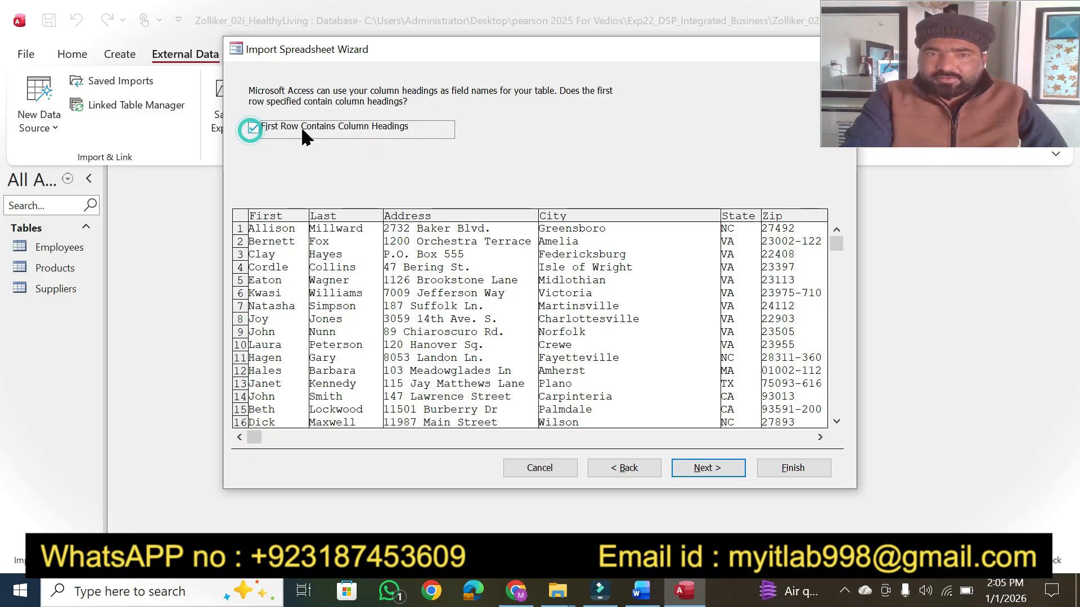
click(641, 590)
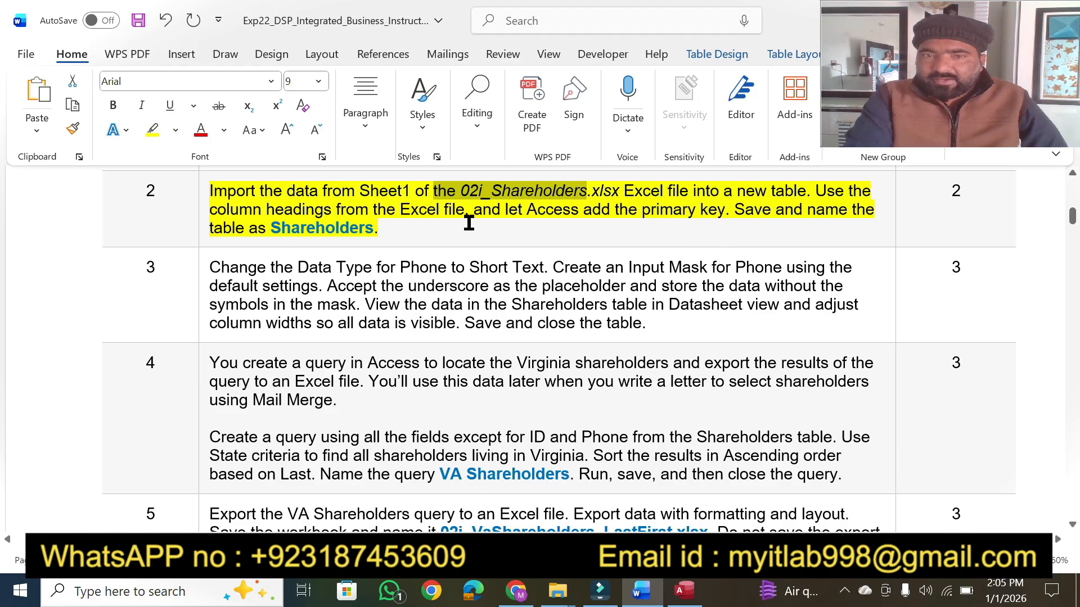
click(697, 591)
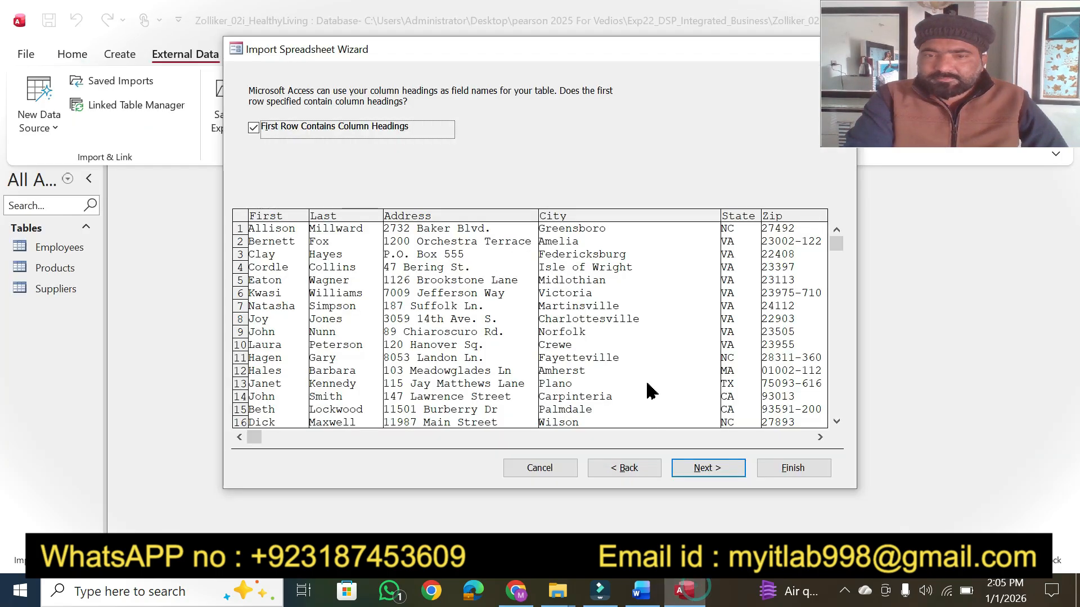
Accept the default field options and let Access add the primary key to the imported table.
click(702, 468)
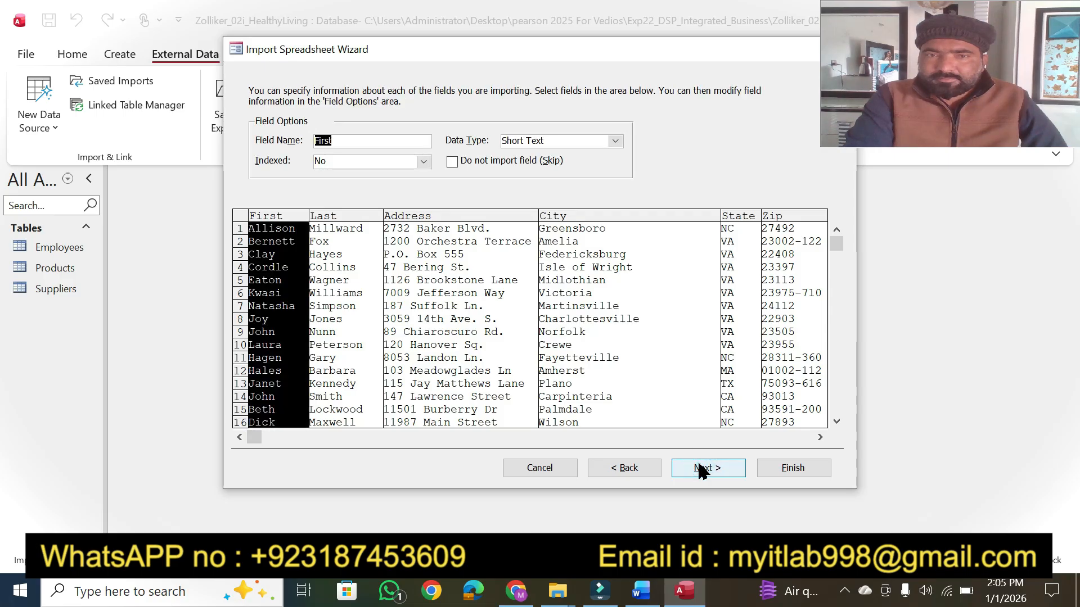
click(701, 469)
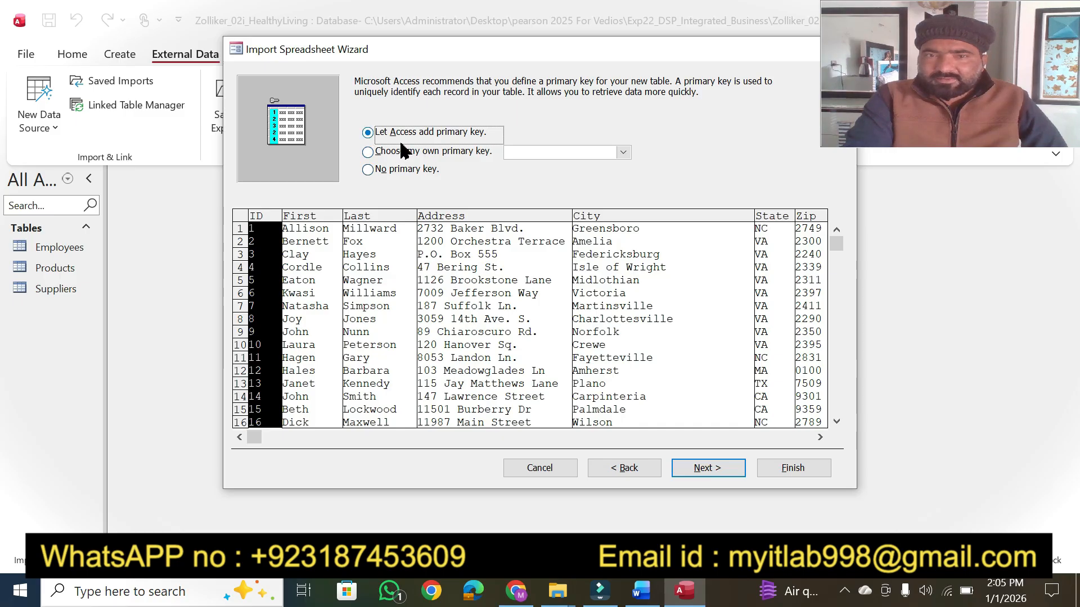
click(706, 468)
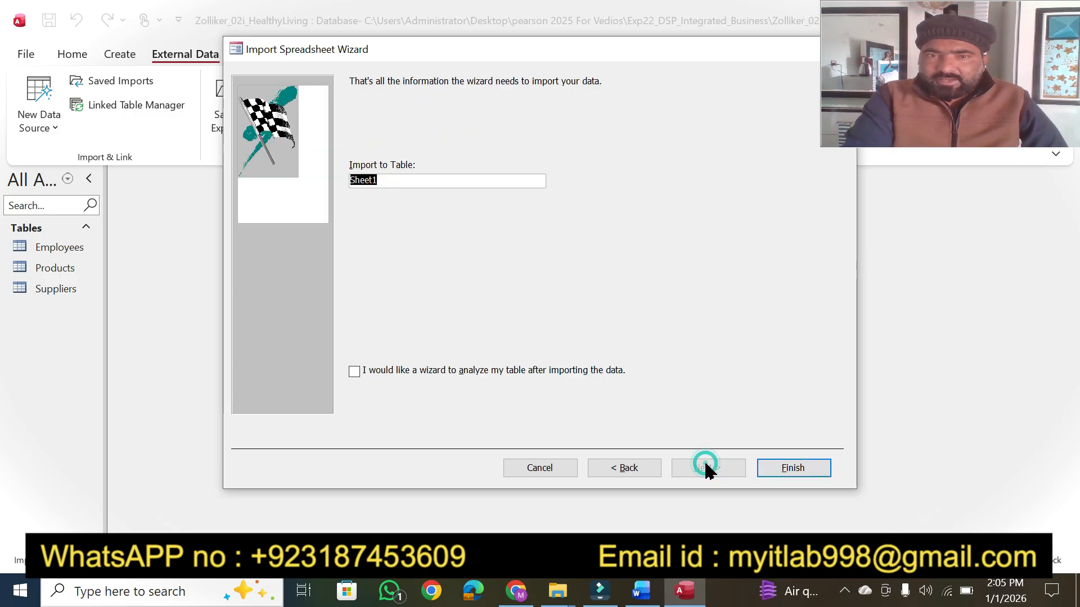
Copy the table name Shareholders from step 2 in Word, import the data under that name in Access, and close the wizard without saving import steps.
click(641, 591)
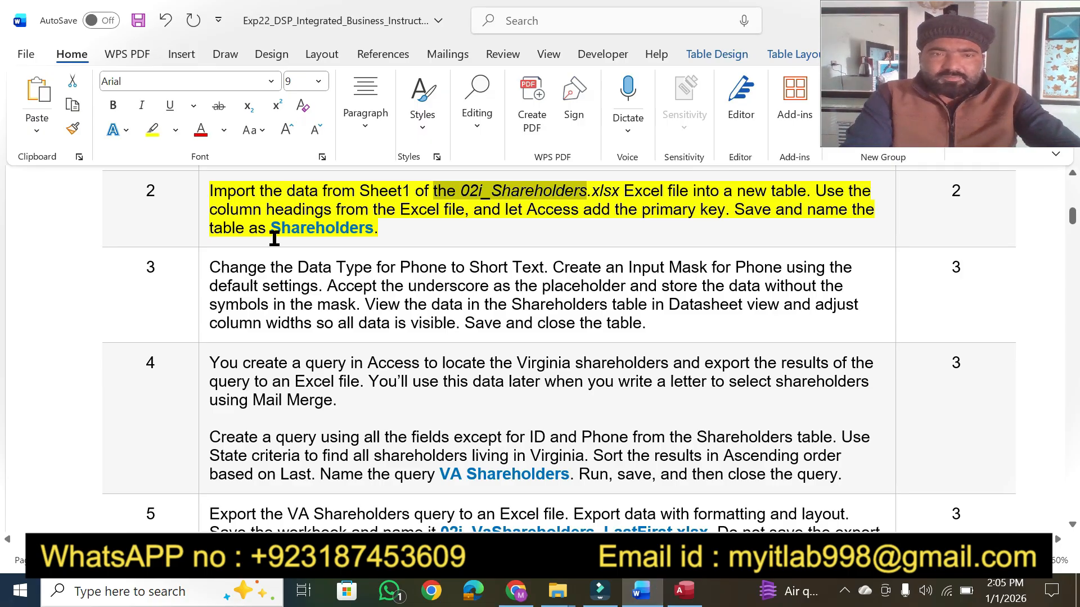
drag(270, 223, 376, 231)
key(ctrl+c)
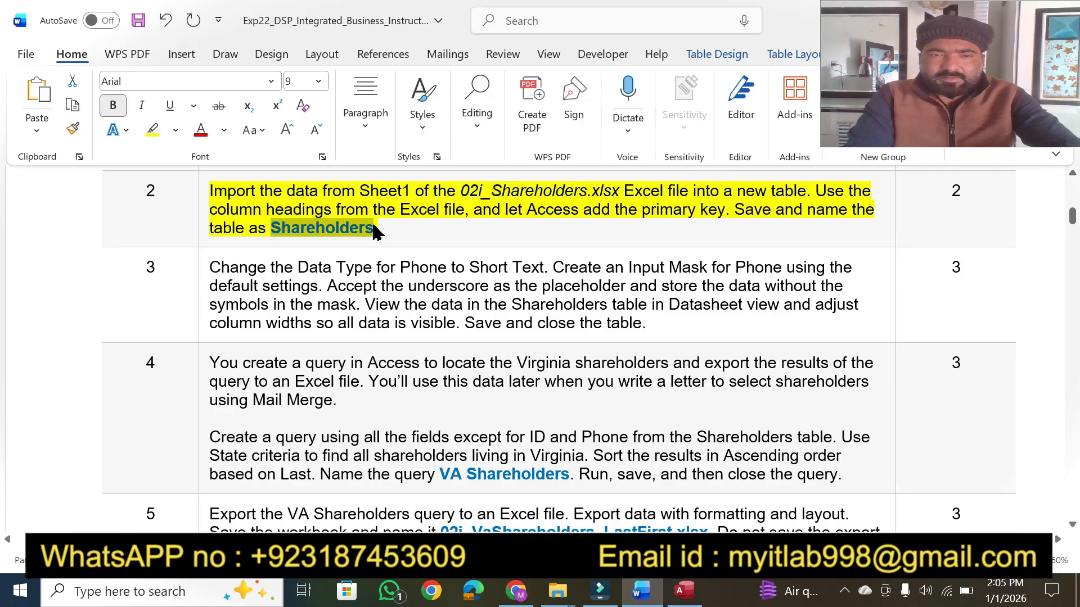
click(683, 591)
key(ctrl+v)
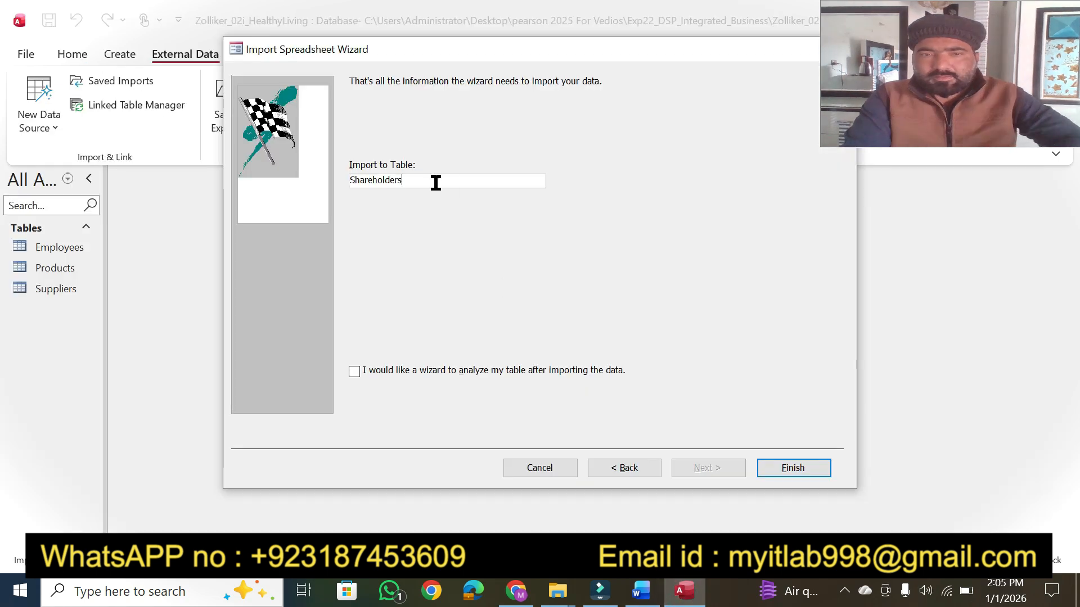
click(769, 467)
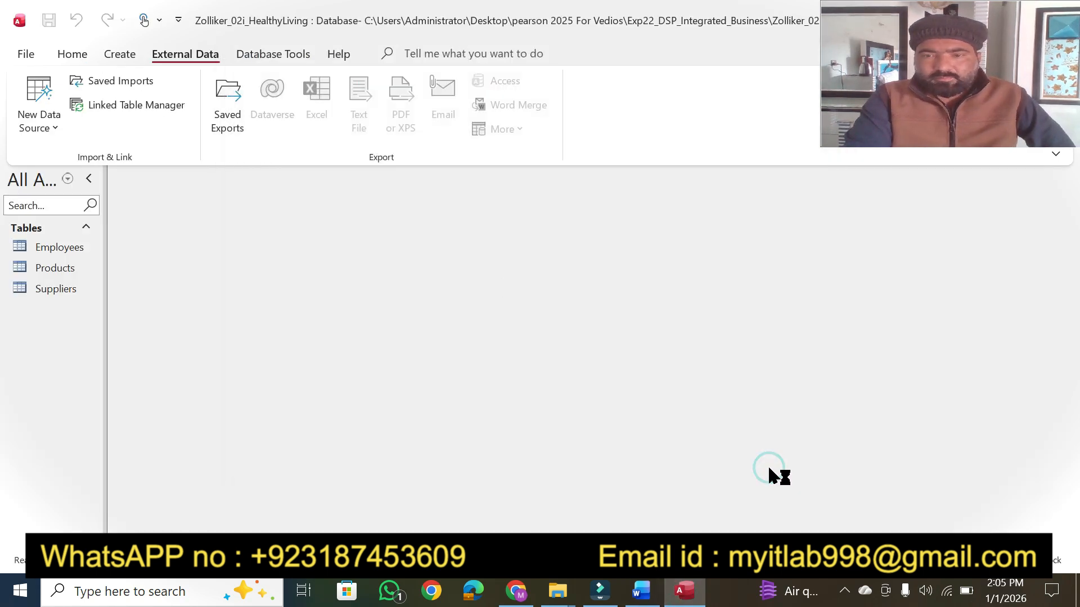
click(782, 495)
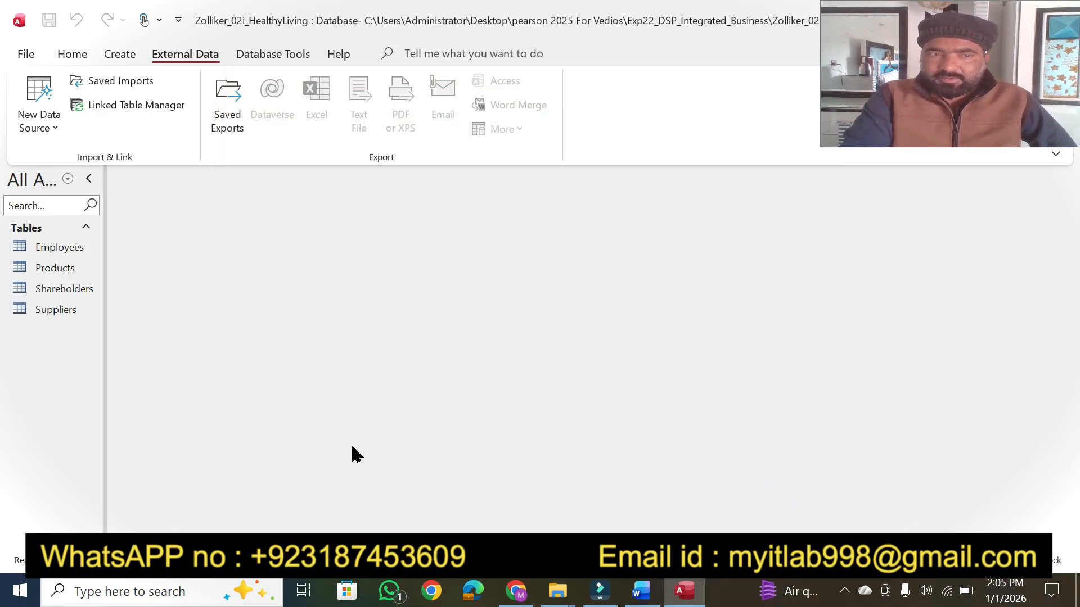
In step 3 of the Word instructions, highlight the parts on changing Phone to Short Text, creating an Input Mask for Phone, and default settings.
click(641, 590)
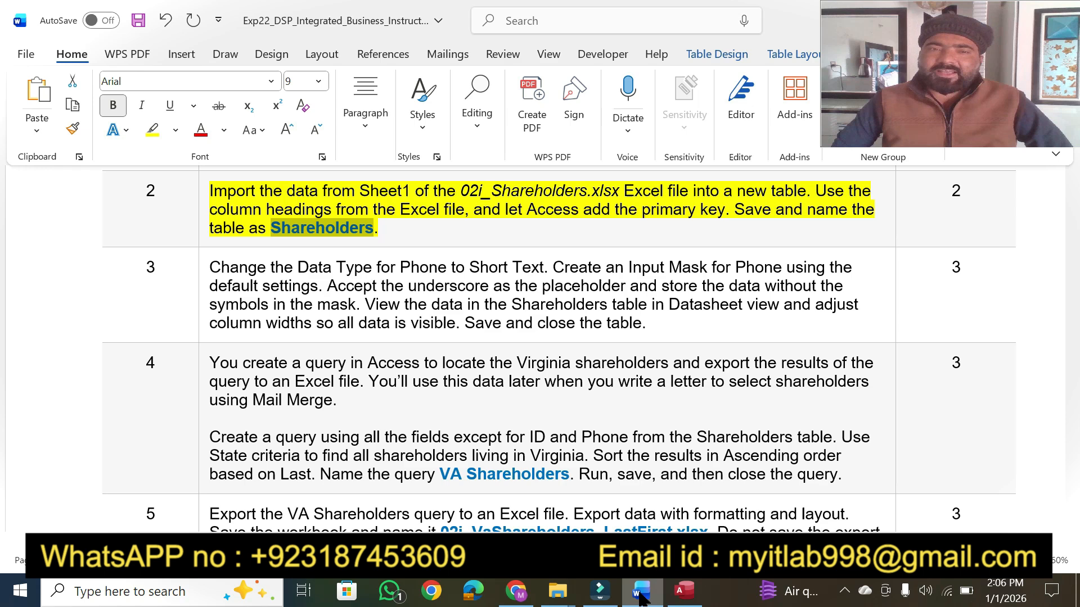
click(405, 232)
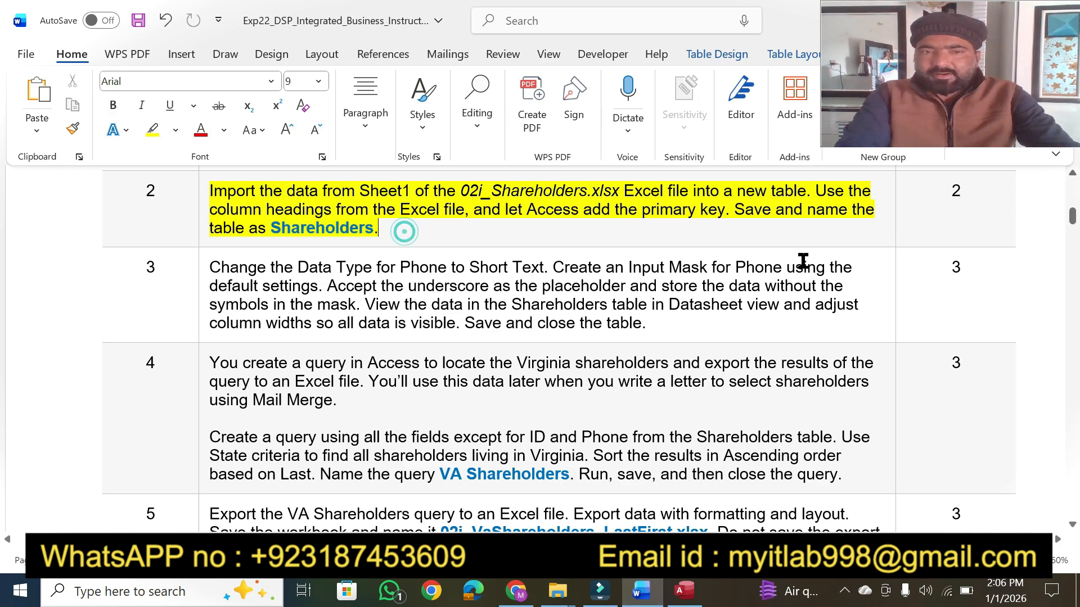
click(1072, 526)
click(1073, 526)
click(1073, 526)
click(1073, 526)
click(1073, 526)
click(1072, 526)
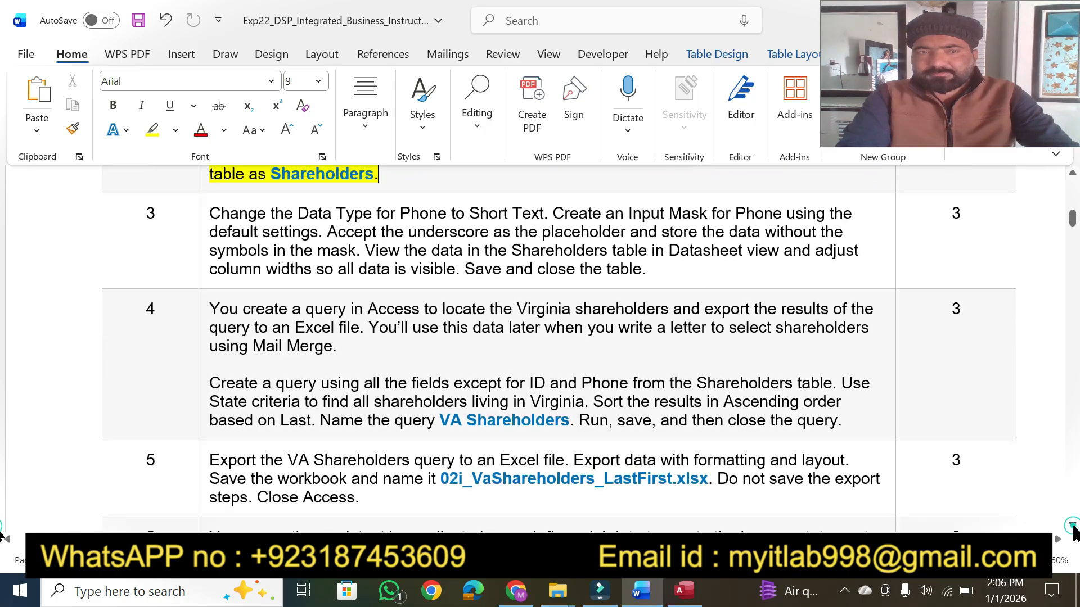
click(1073, 526)
click(1073, 525)
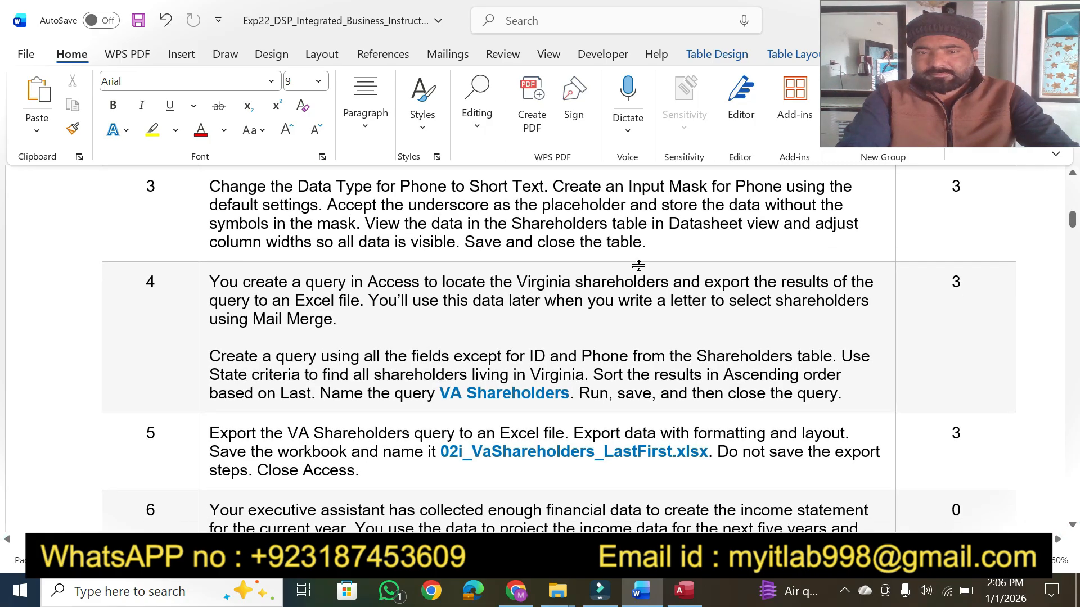
click(205, 191)
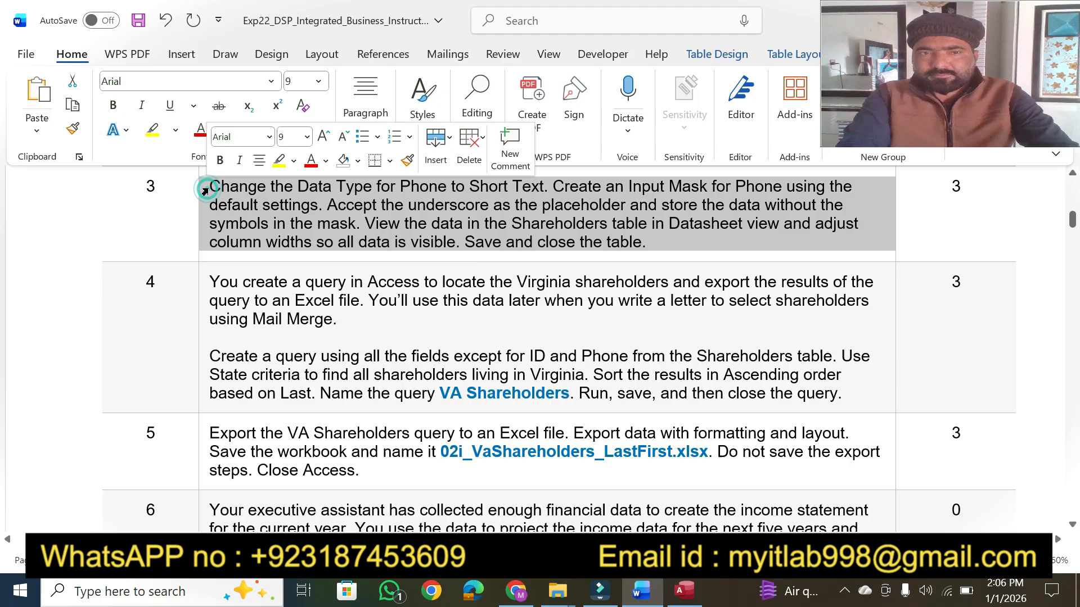
click(213, 194)
click(152, 134)
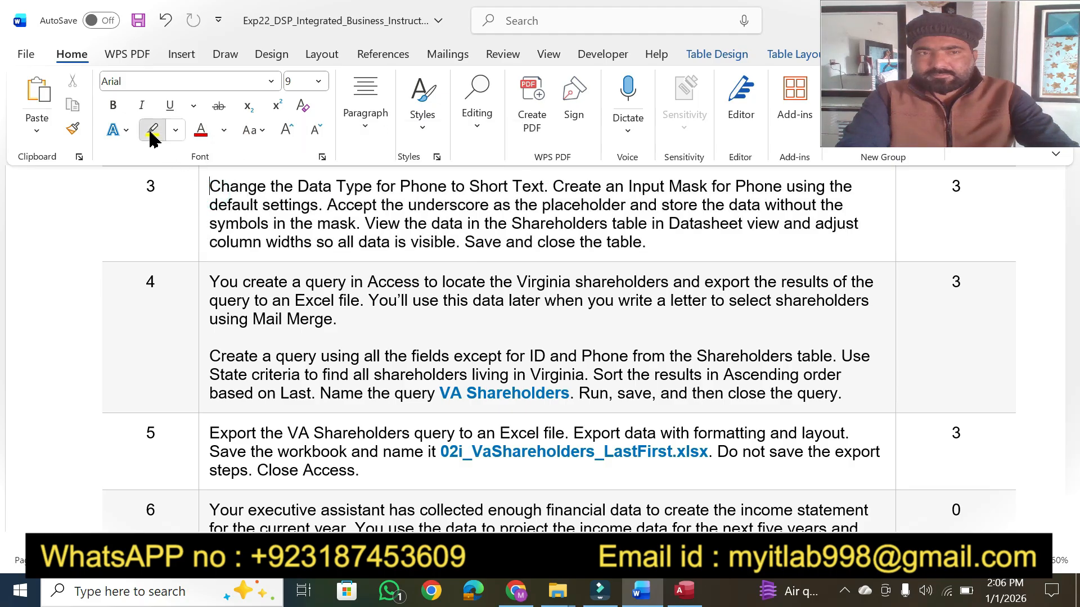
drag(208, 187, 525, 183)
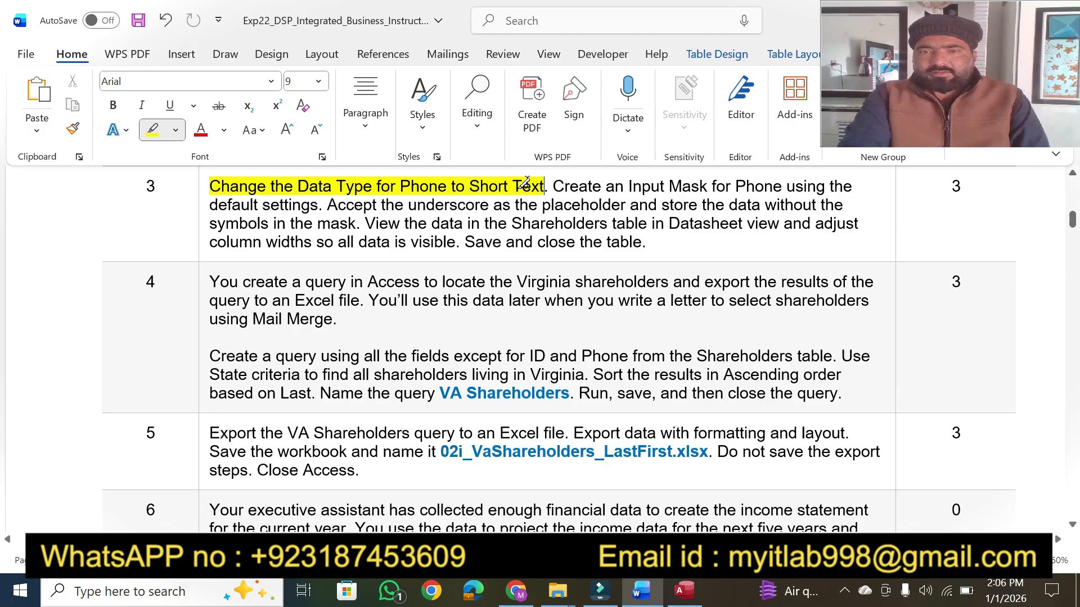
drag(554, 185, 755, 181)
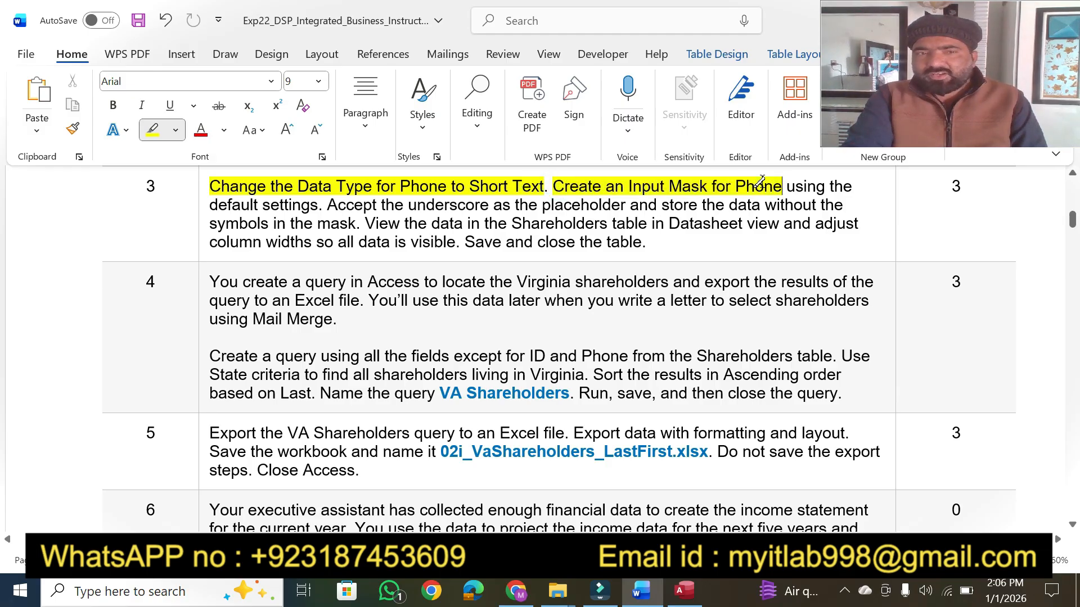
drag(207, 206, 318, 205)
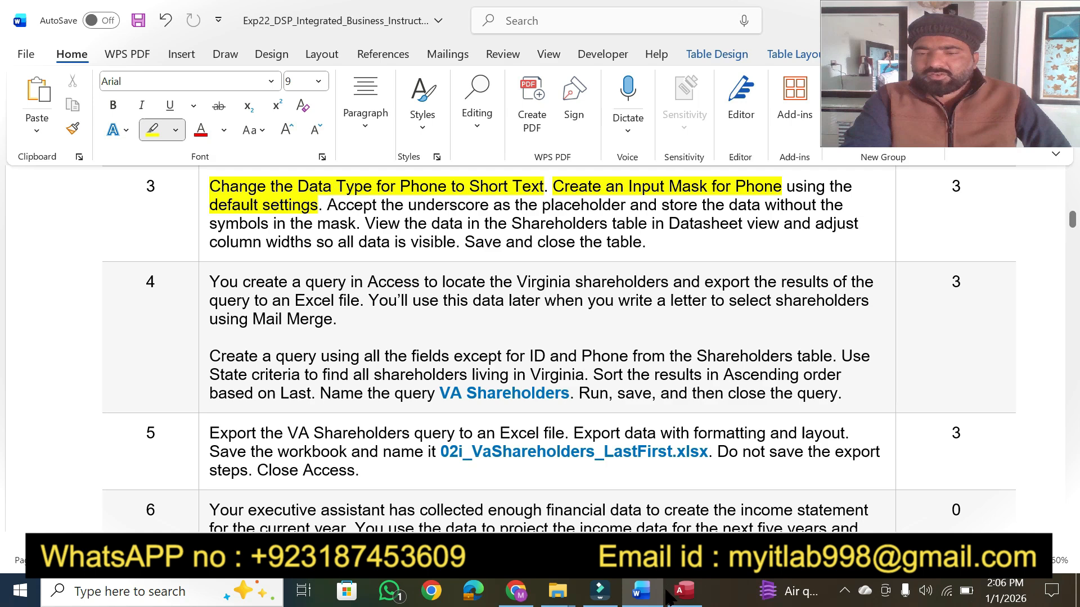
Switch to Access and open the Shareholders table in Design View, with the Phone field in view.
click(685, 596)
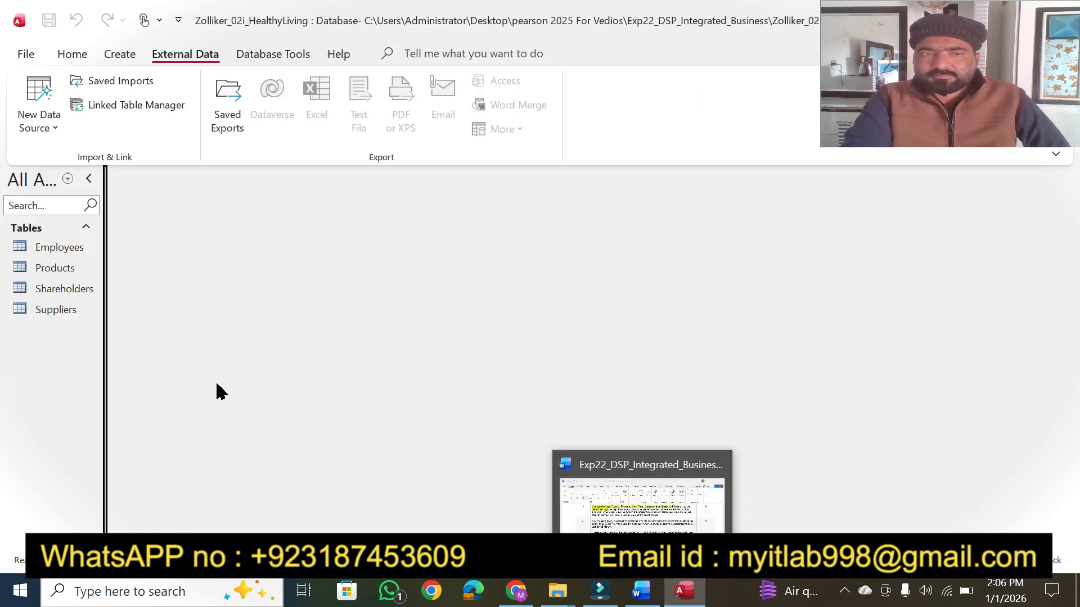
double_click(68, 286)
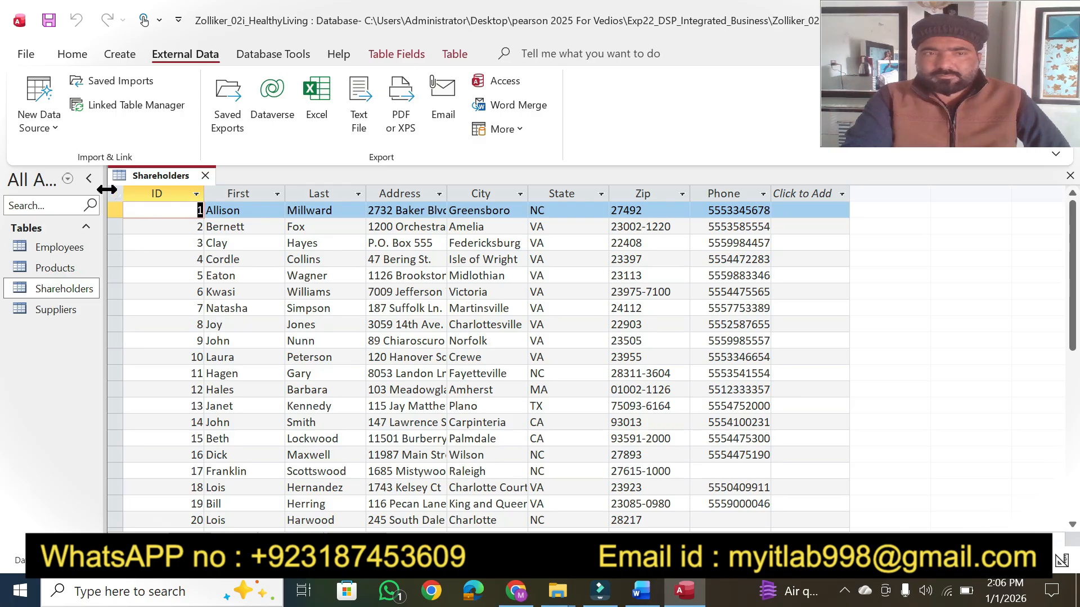
right_click(149, 178)
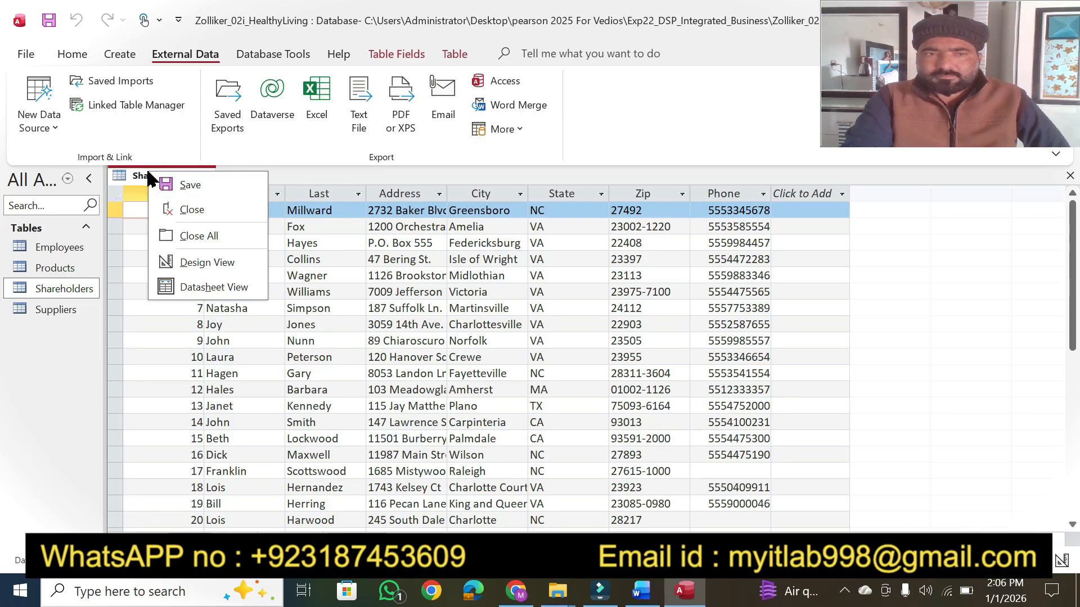
click(207, 262)
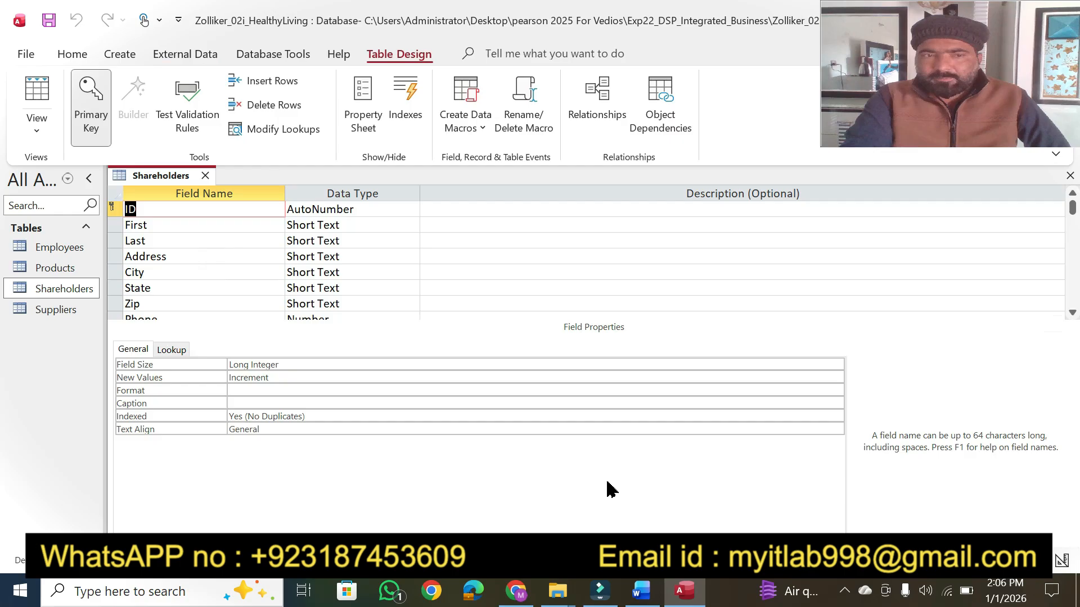
click(1072, 313)
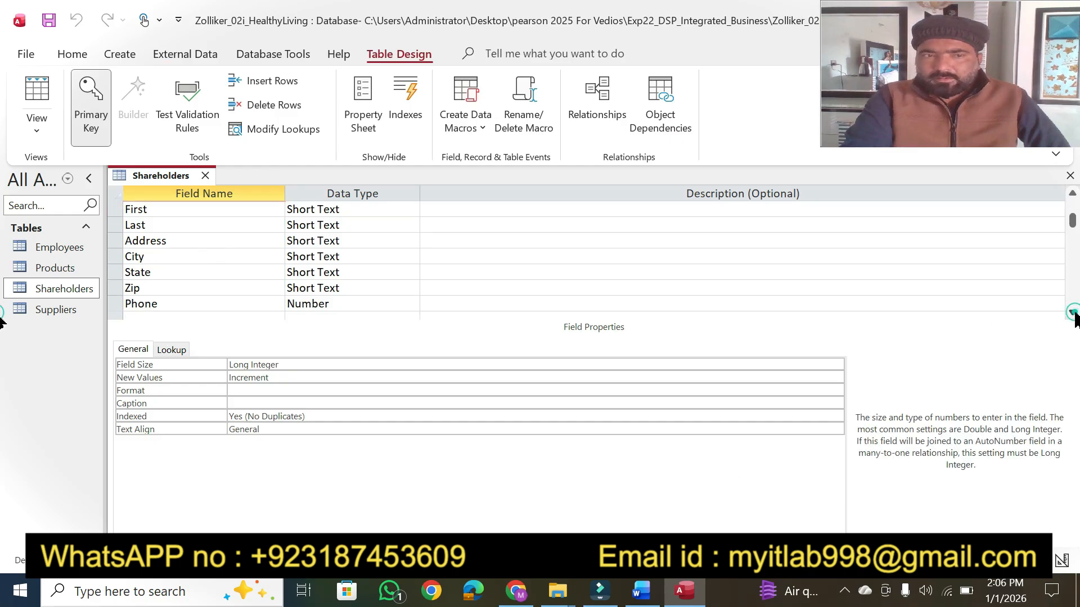
Check step 3 in Word, and change the Phone field's data type to Short Text in Access.
click(641, 590)
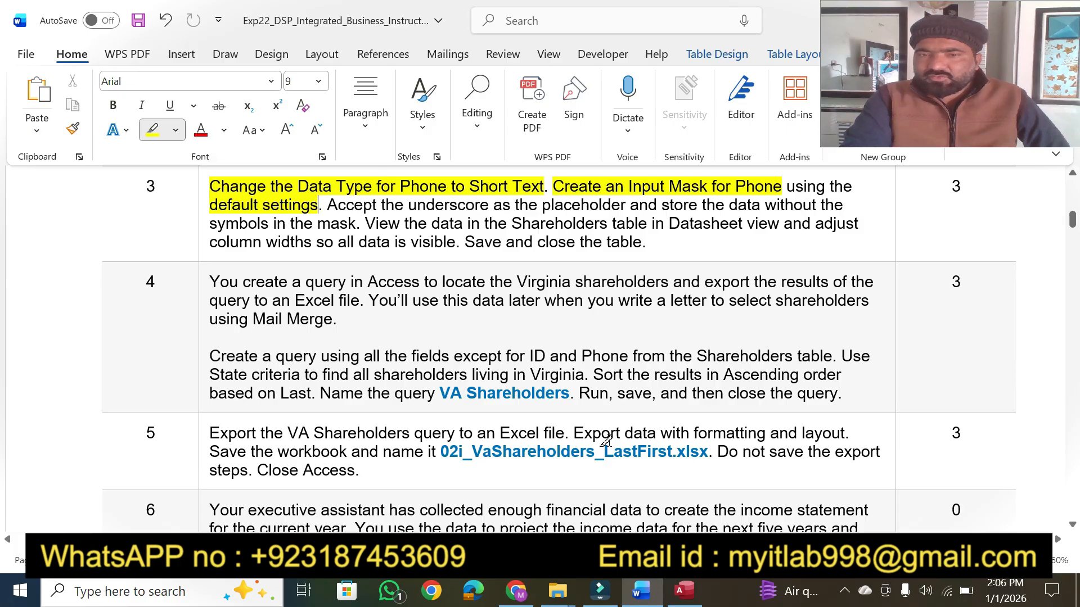
click(683, 590)
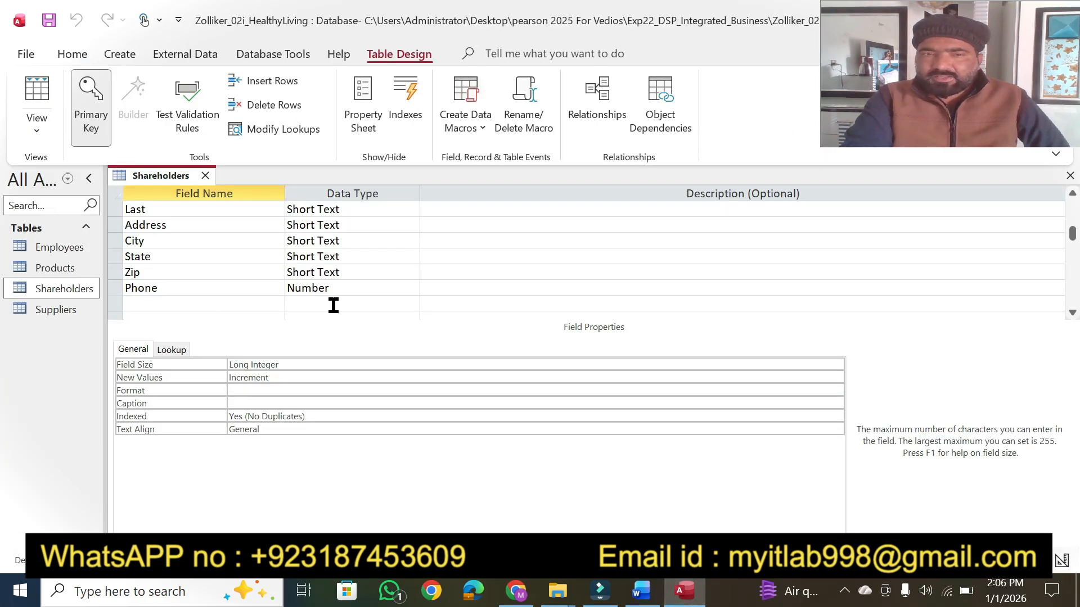
click(335, 287)
click(411, 288)
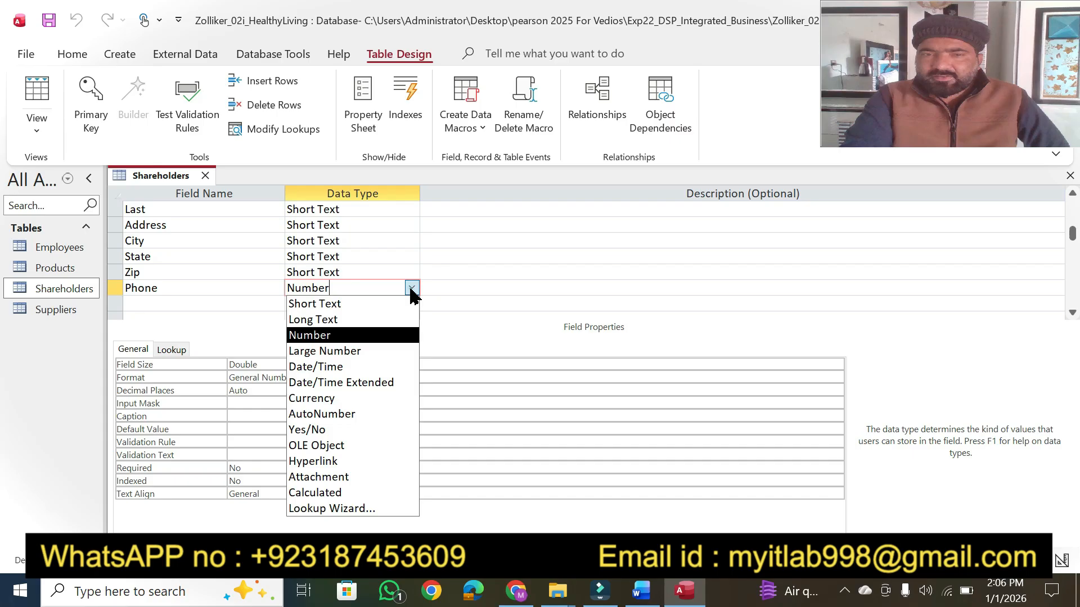
click(348, 310)
Compare the Phone field's data type choices in Access with the input mask instruction of step 3 in Word.
key(alt+Tab)
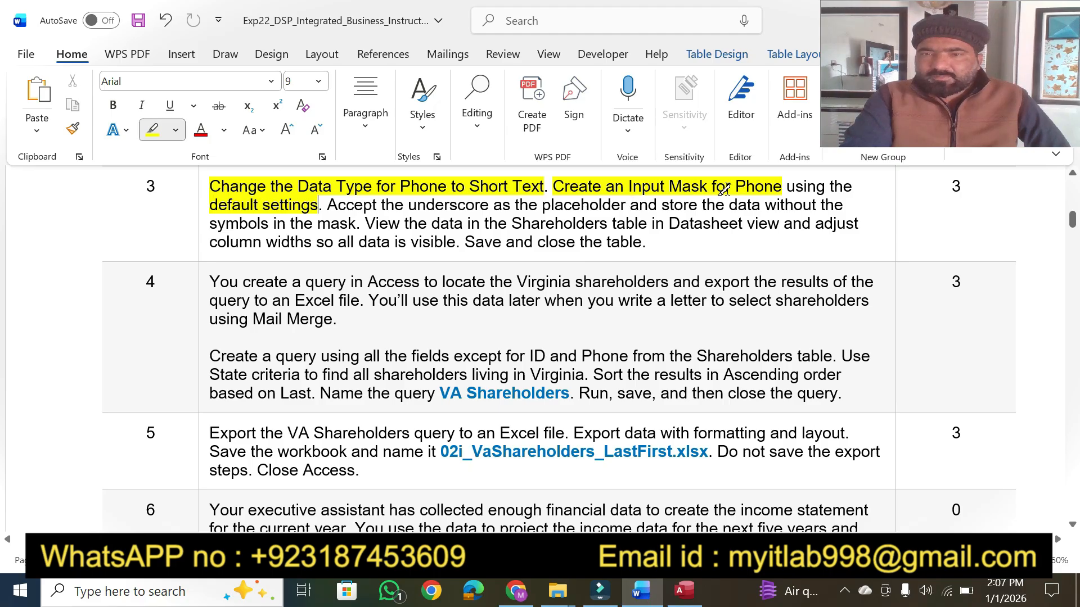
click(684, 591)
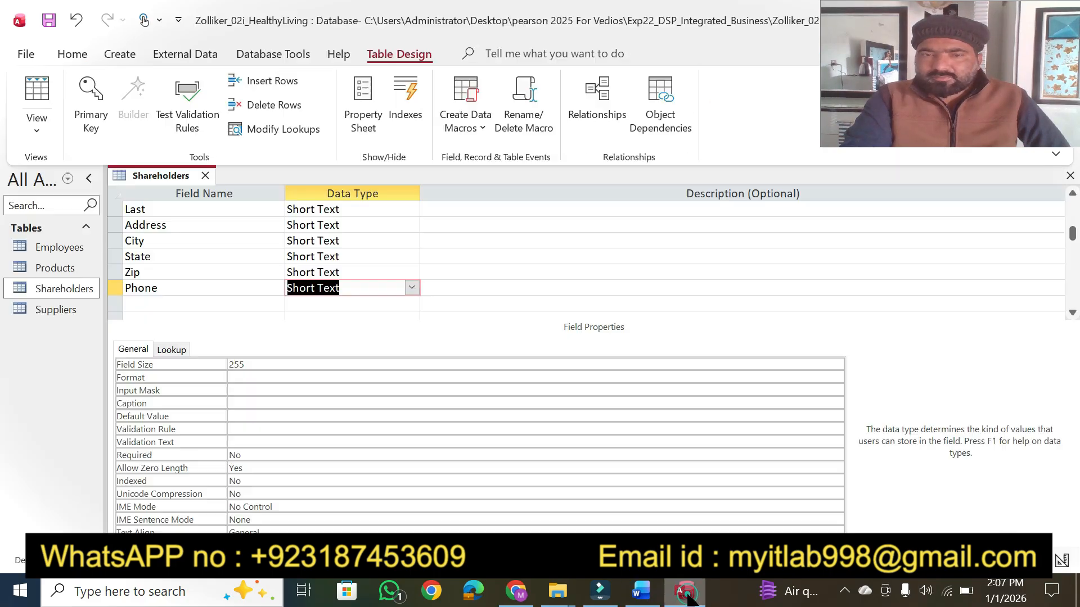
click(412, 288)
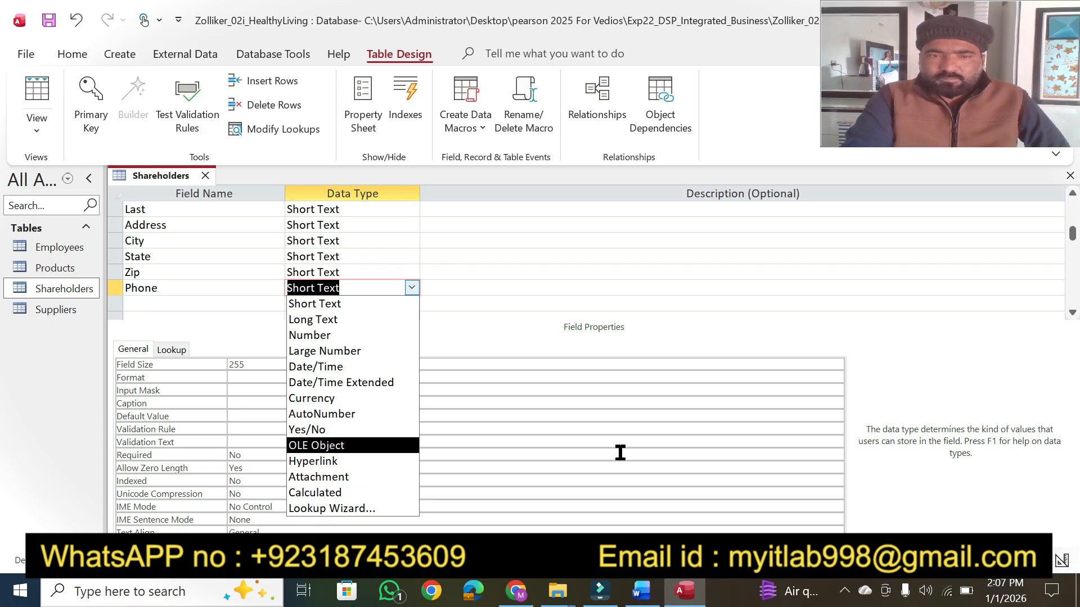
click(869, 516)
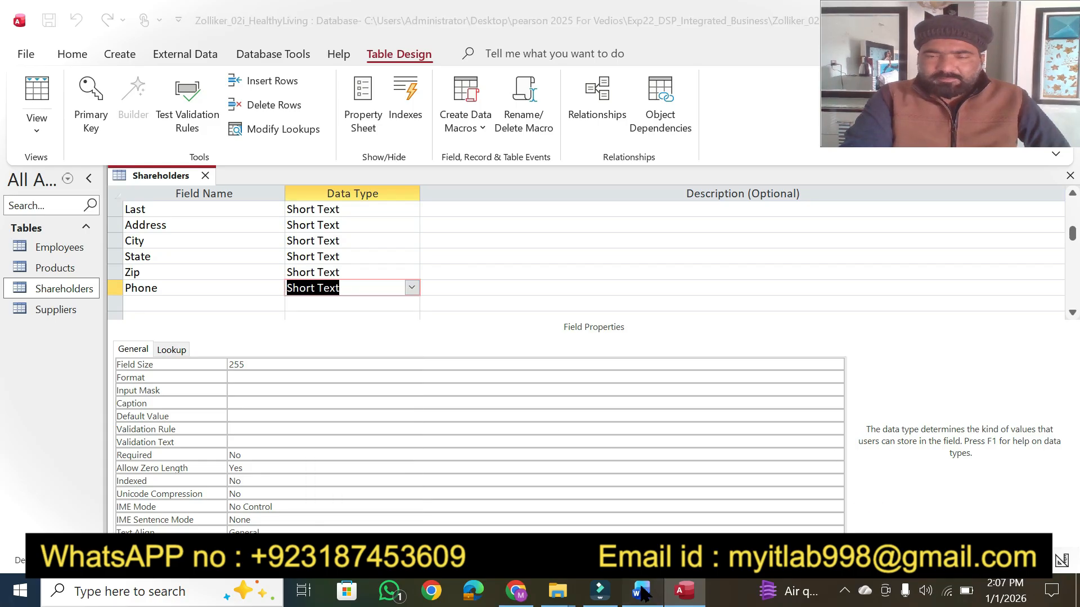
click(642, 591)
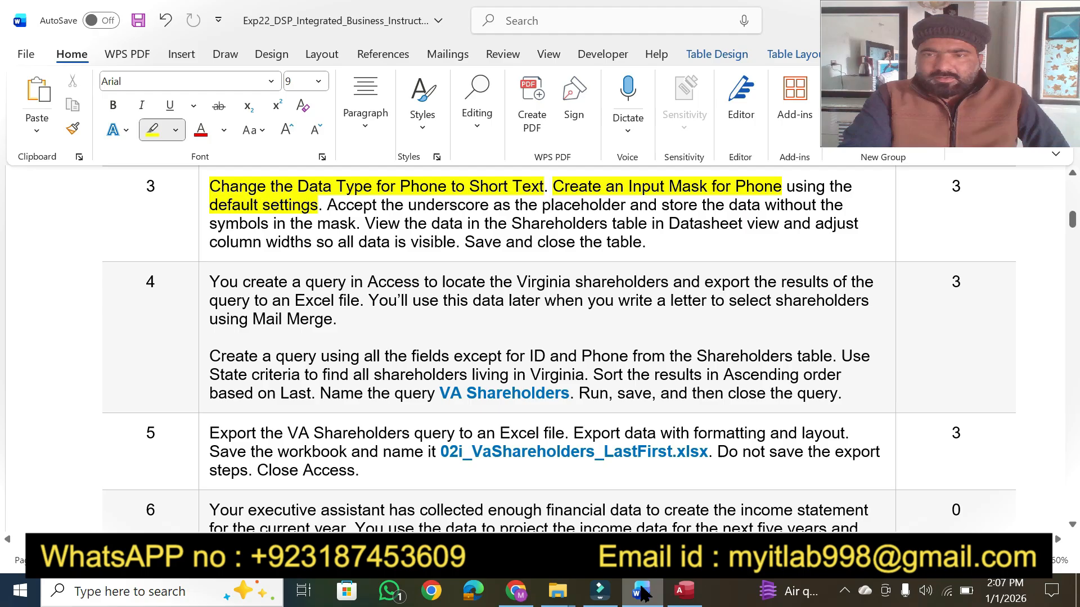
click(641, 592)
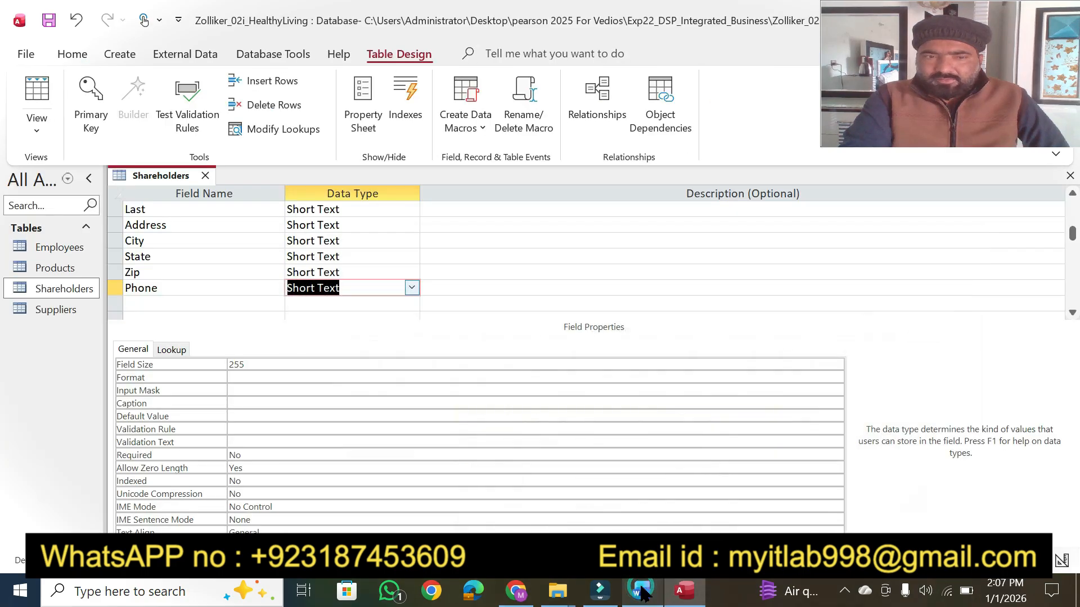
Start the Input Mask Wizard for the Phone field, saving the Shareholders table first.
click(246, 389)
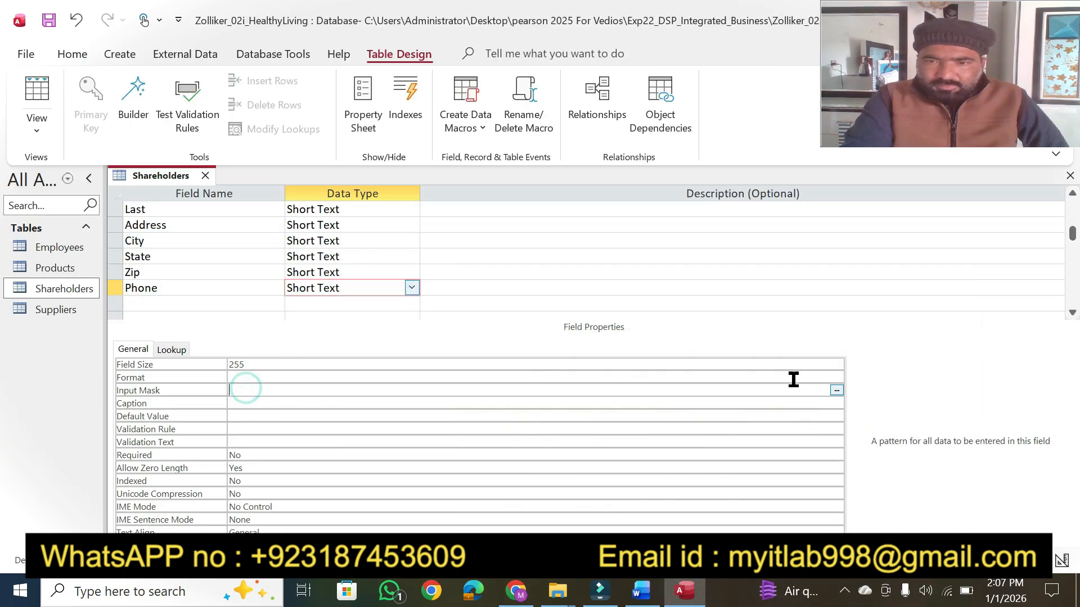
click(837, 390)
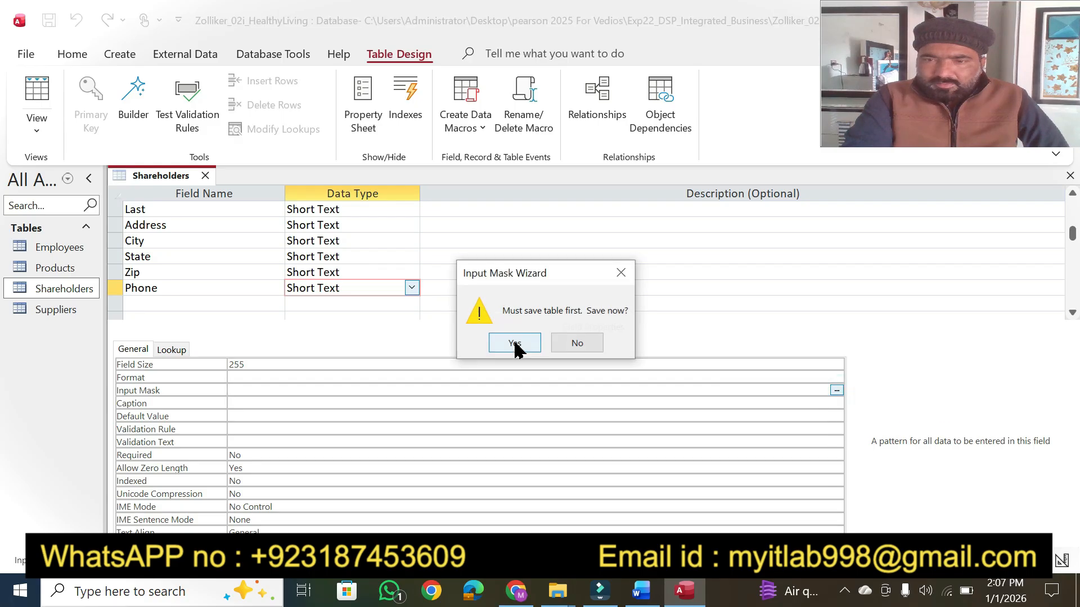
click(515, 344)
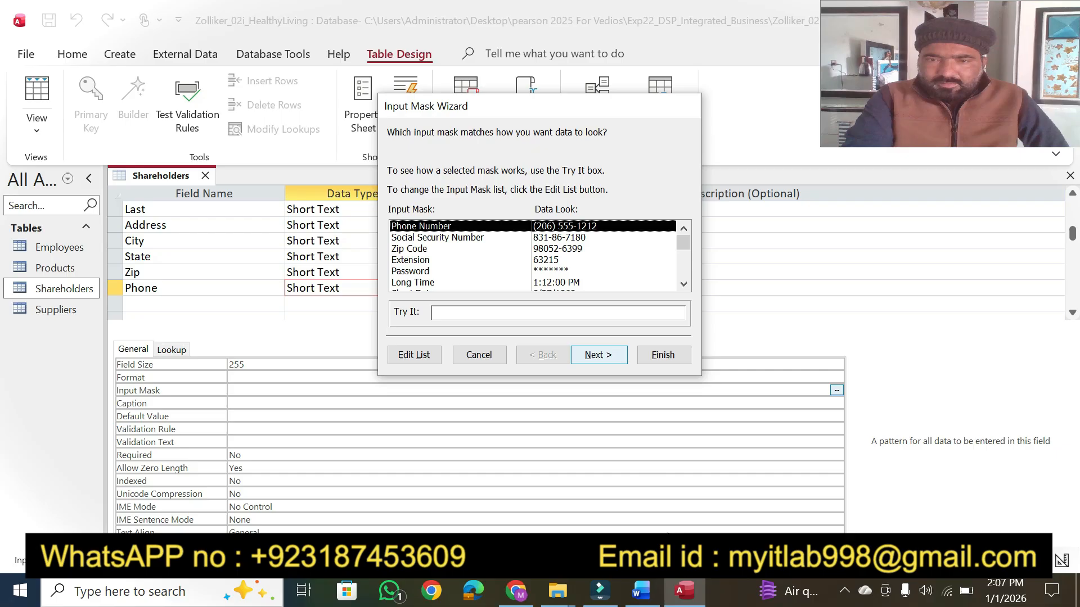
In step 3 in Word, highlight the text on the underscore placeholder and storing the data without the symbols in the mask.
click(641, 590)
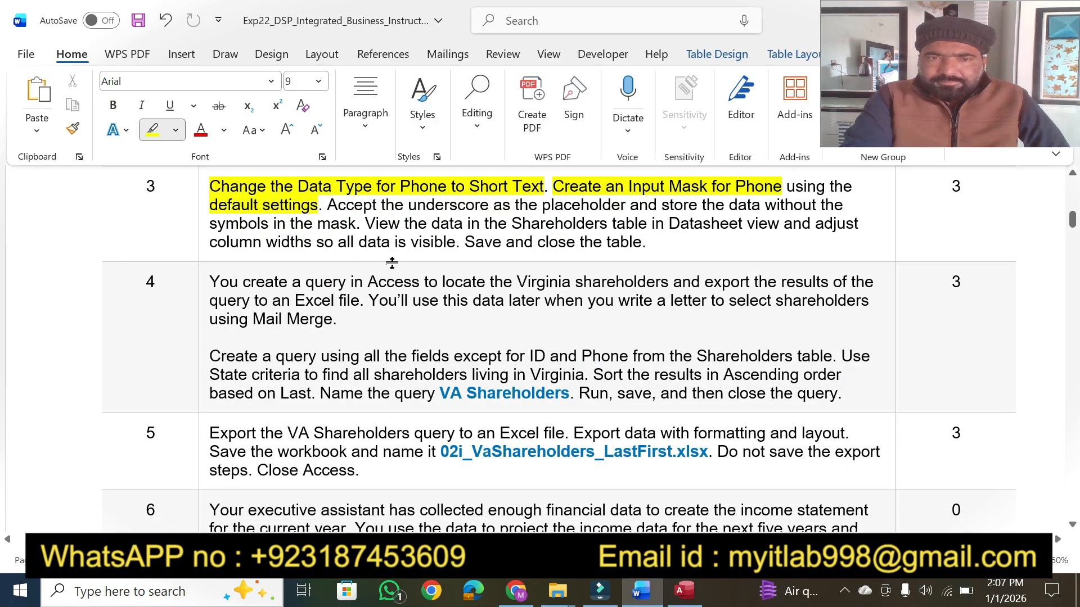
mouse_move(401, 205)
mouse_down()
mouse_move(852, 197)
mouse_move(825, 199)
mouse_up()
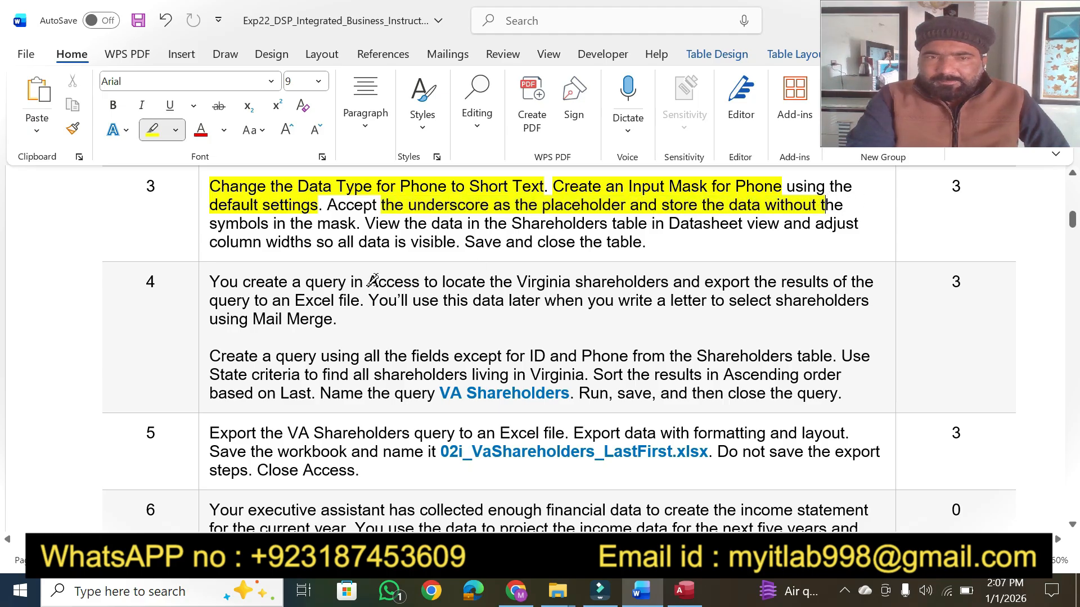
drag(214, 225, 355, 226)
click(680, 595)
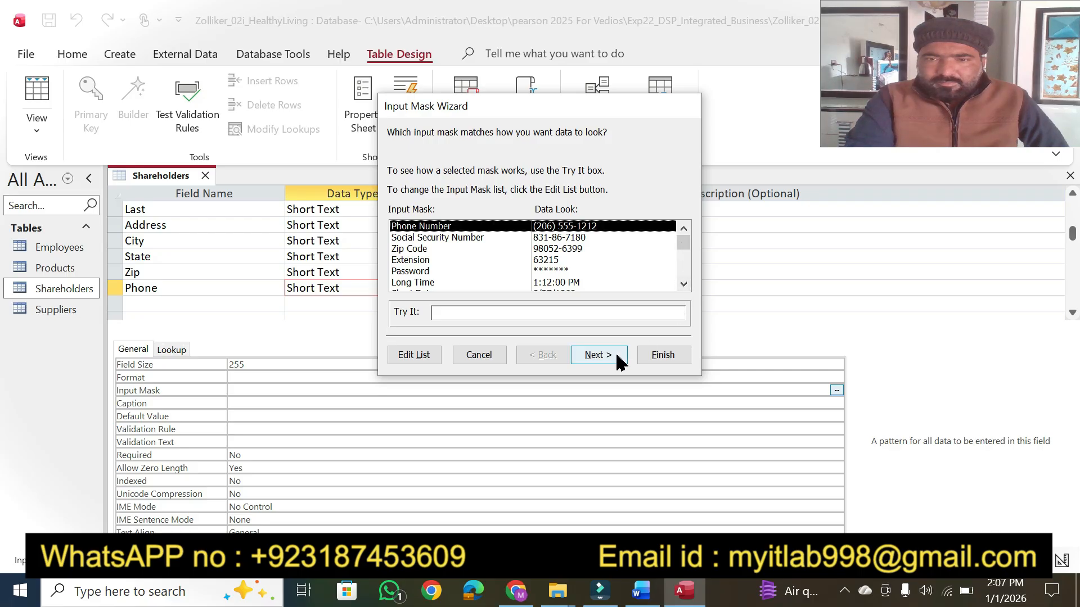
click(598, 355)
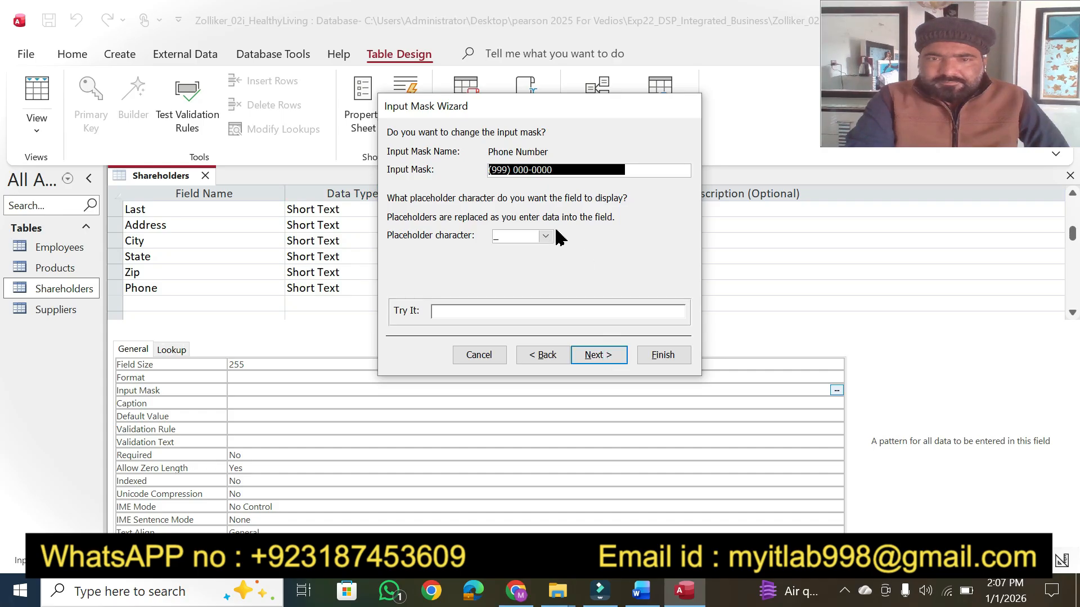
click(641, 592)
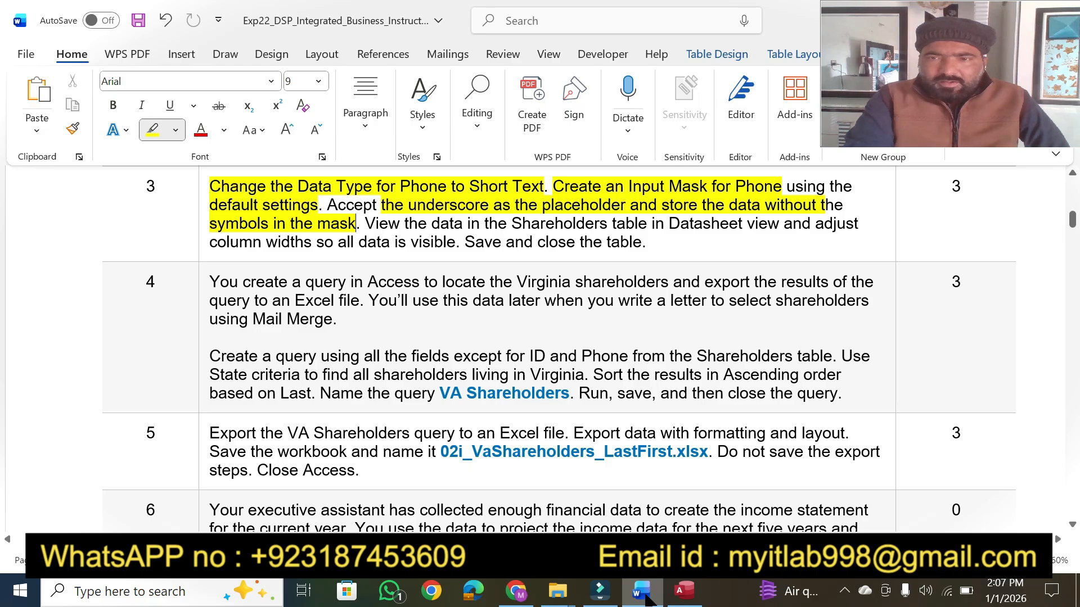
click(645, 597)
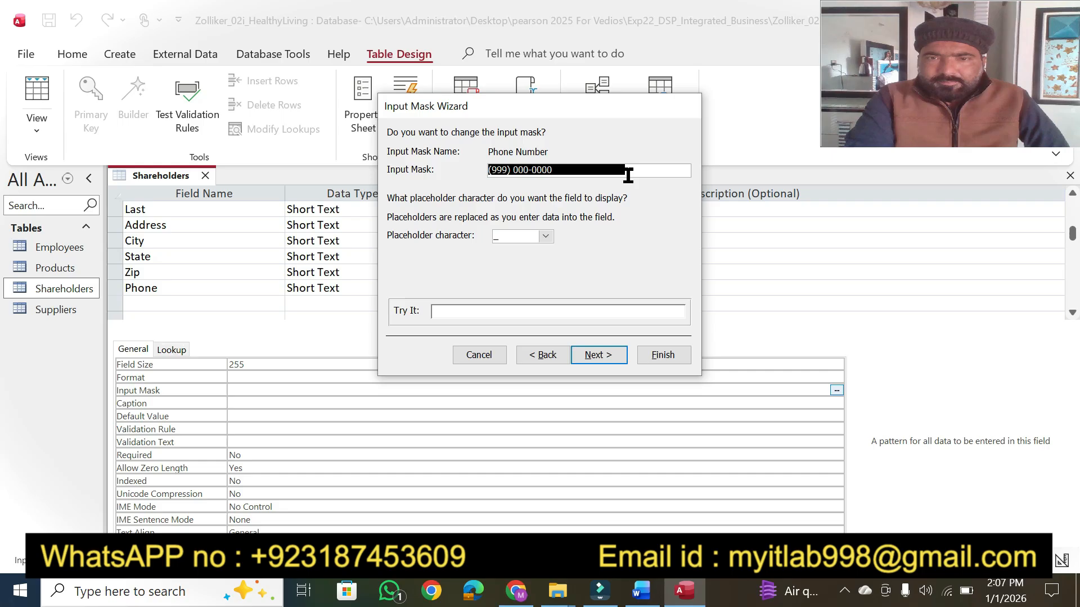
click(550, 237)
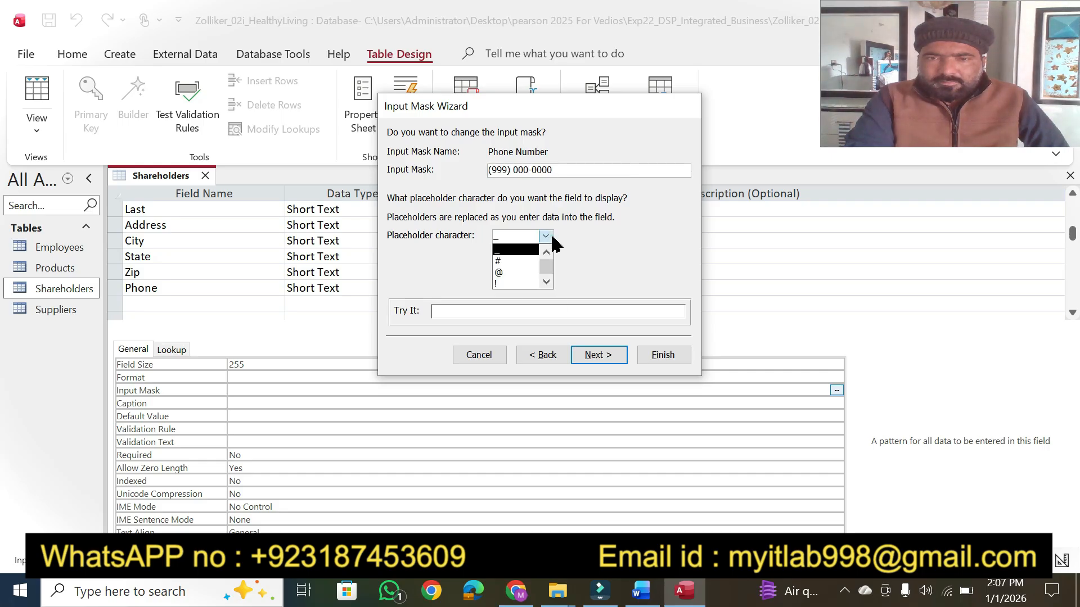
click(551, 237)
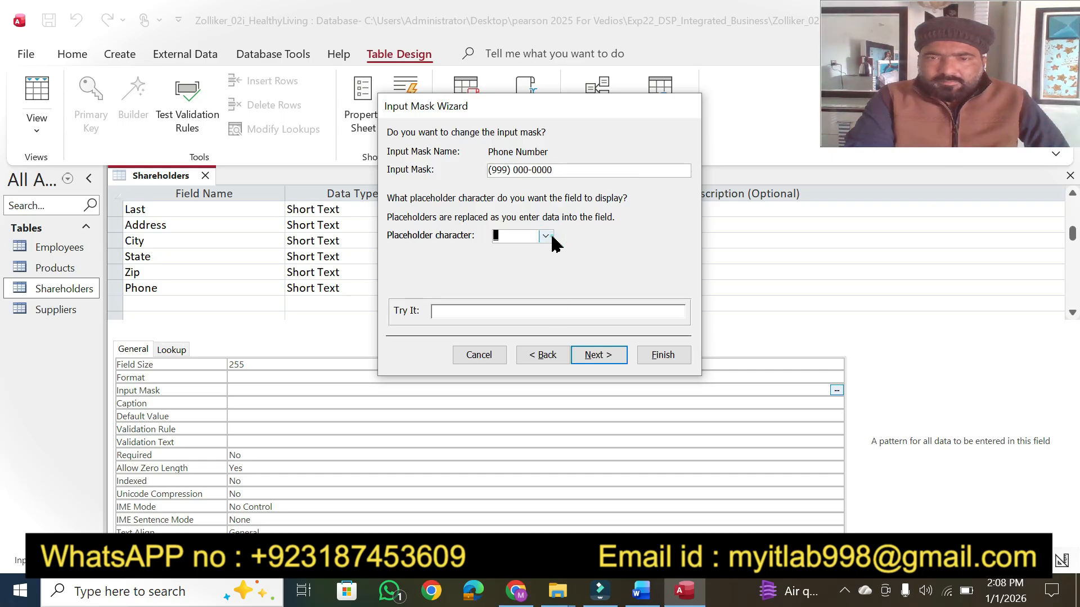
click(607, 356)
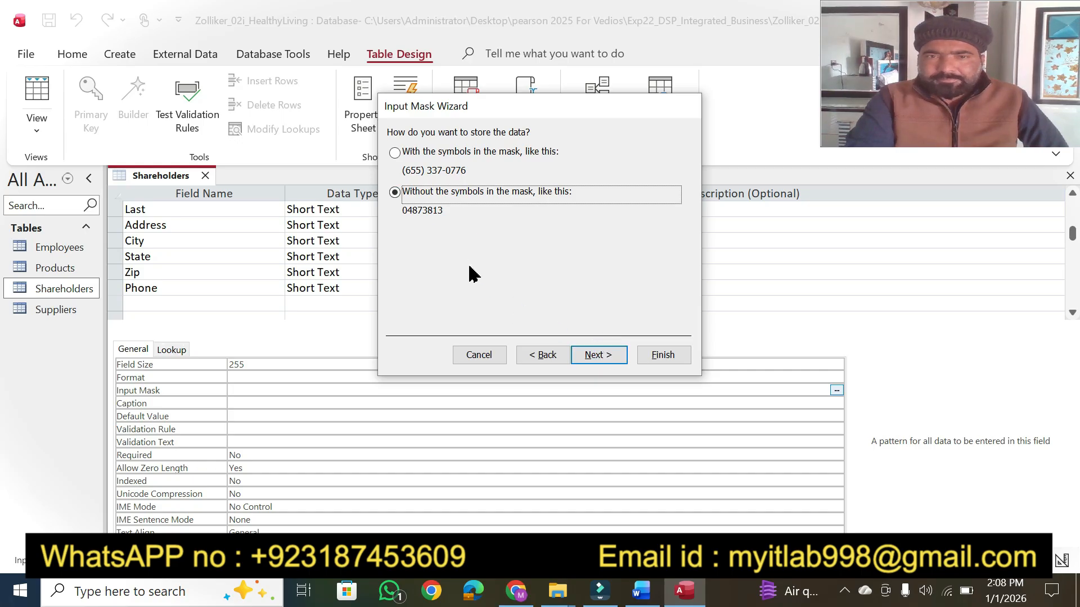
In step 3 in Word, highlight the text on viewing the Shareholders data in Datasheet view and the column widths.
click(640, 599)
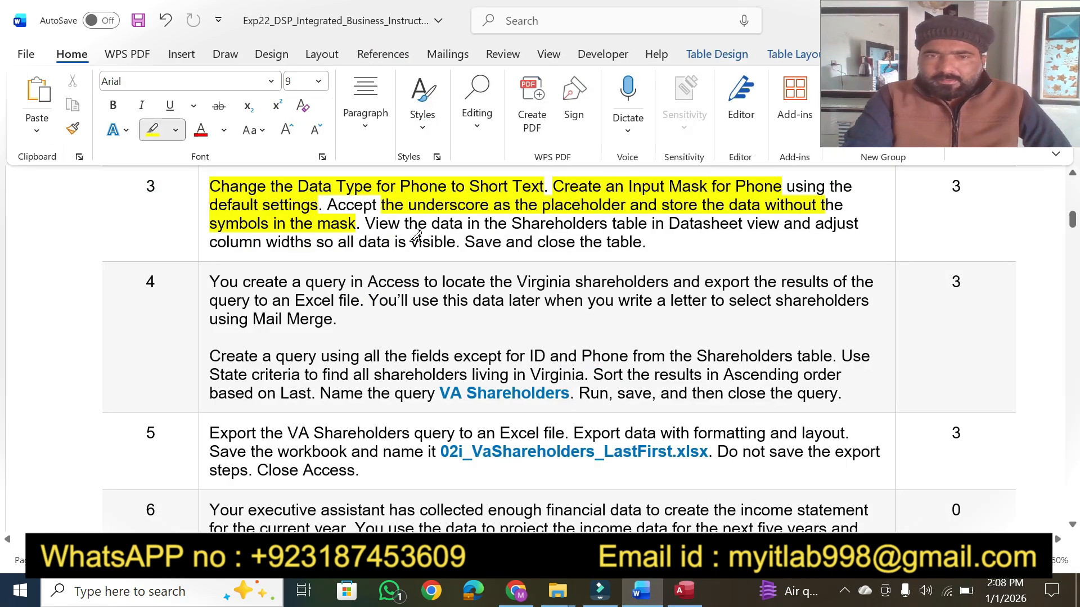
drag(405, 224, 779, 225)
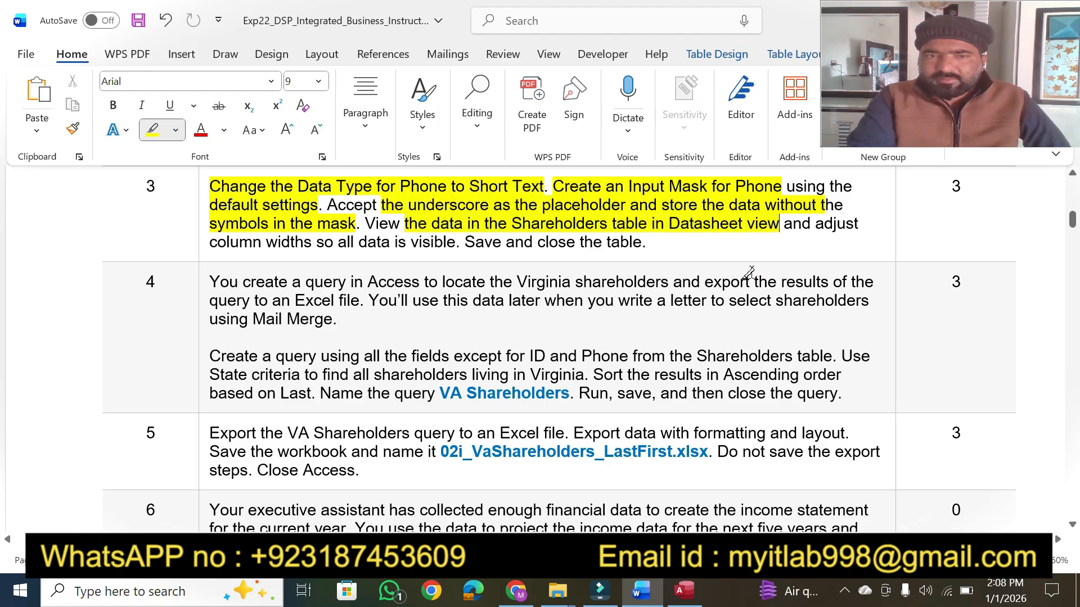
drag(218, 243, 457, 243)
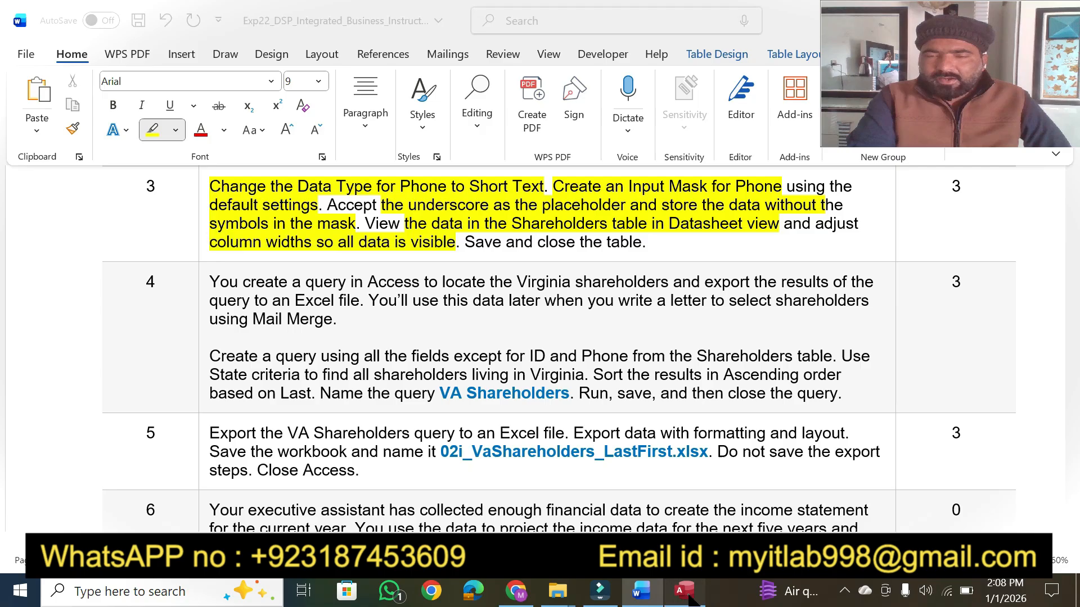
Return to Access and finish the Phone input mask, storing the data without the symbols in the mask.
click(684, 591)
click(596, 355)
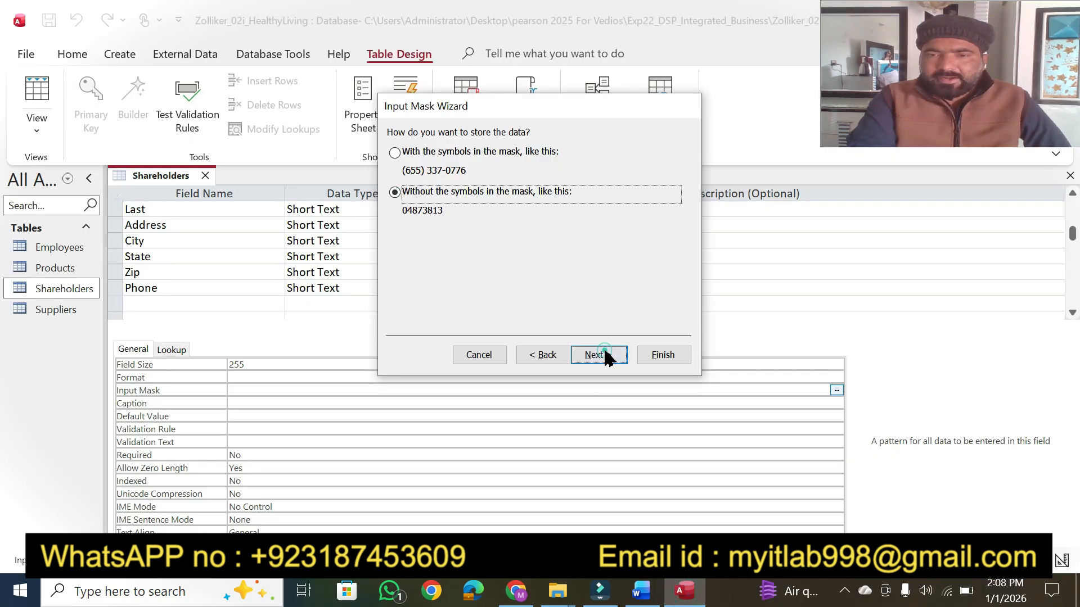
click(653, 357)
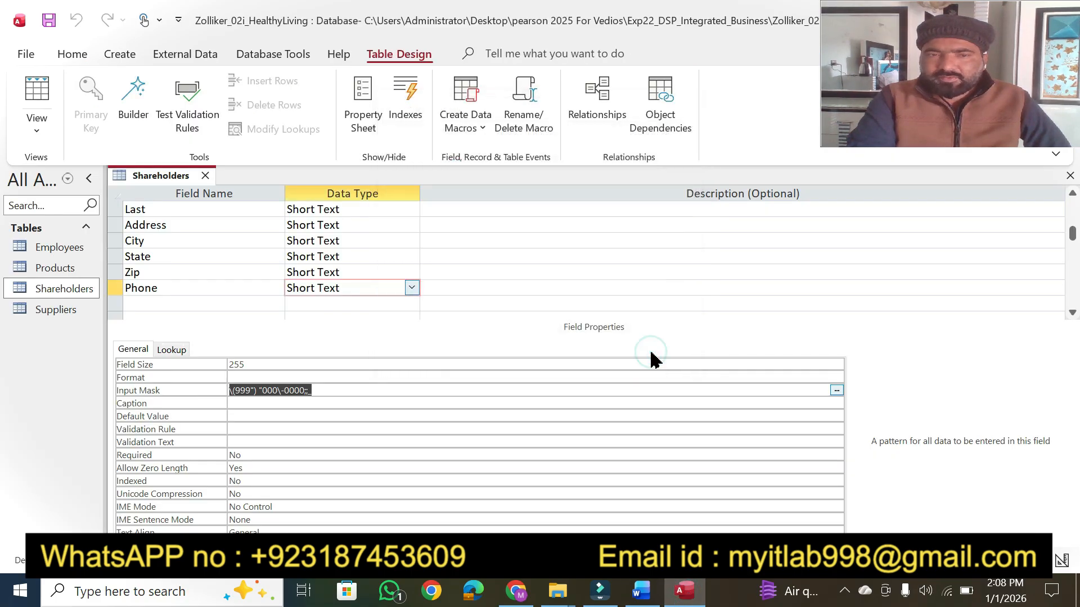
Show the Shareholders table in Datasheet view, saving the table first.
right_click(149, 179)
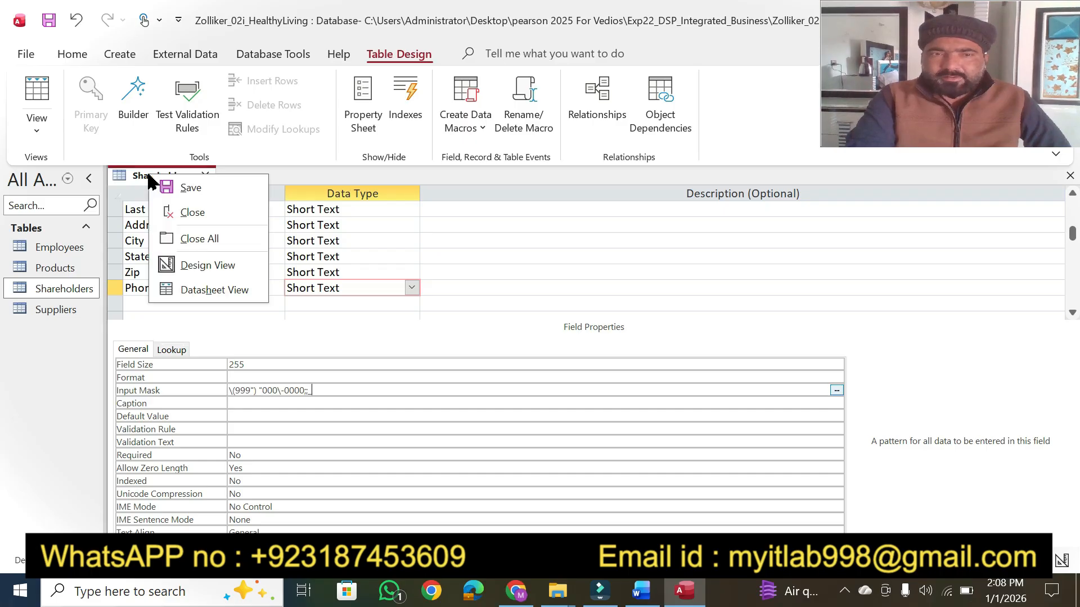
click(210, 291)
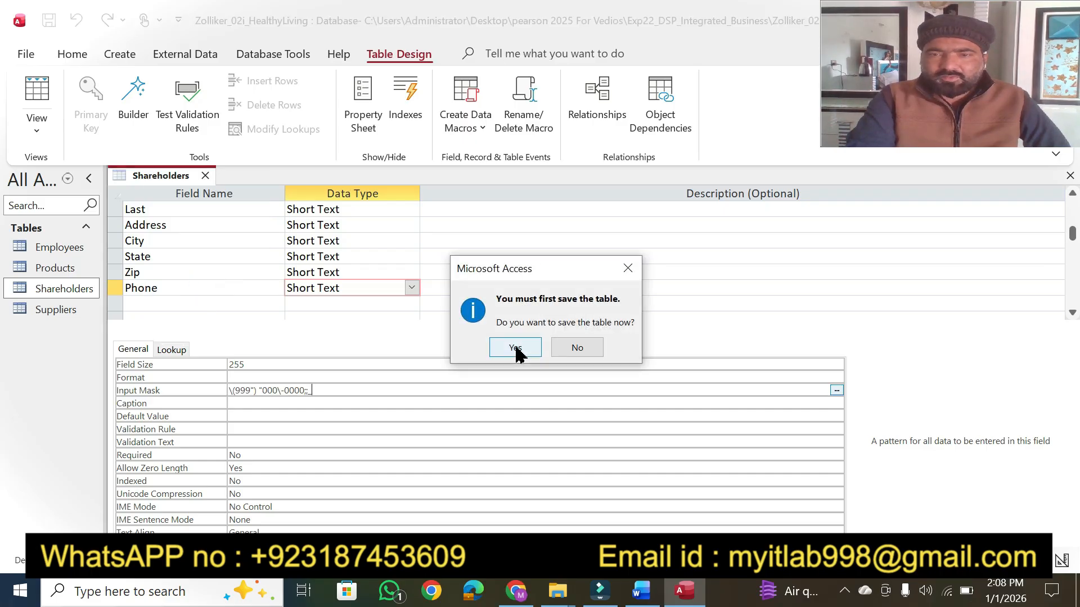
click(517, 349)
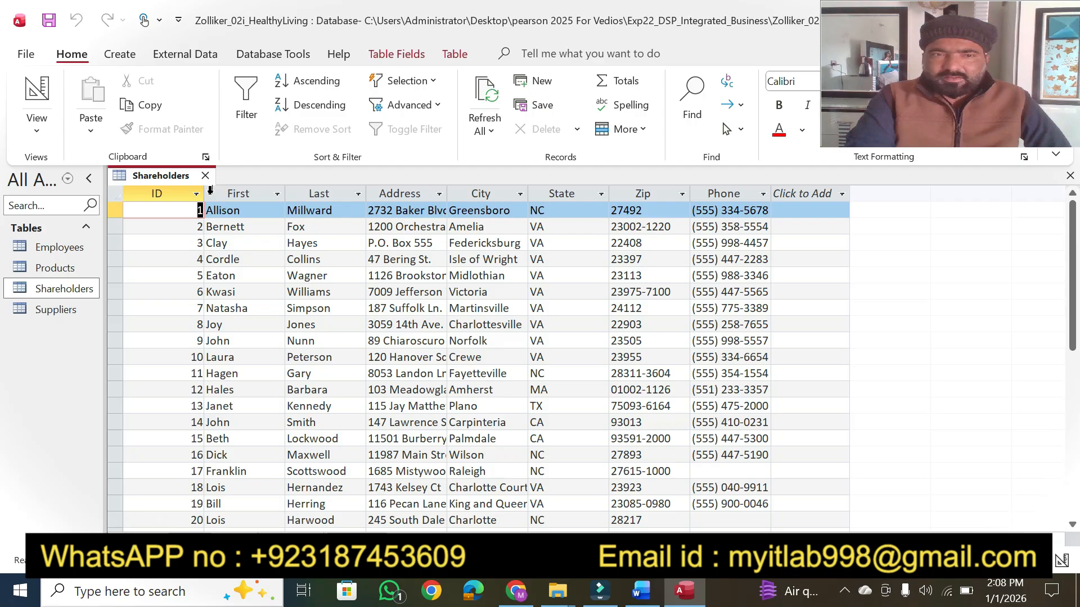
drag(178, 194, 859, 197)
click(849, 193)
key(Escape)
click(850, 194)
click(974, 288)
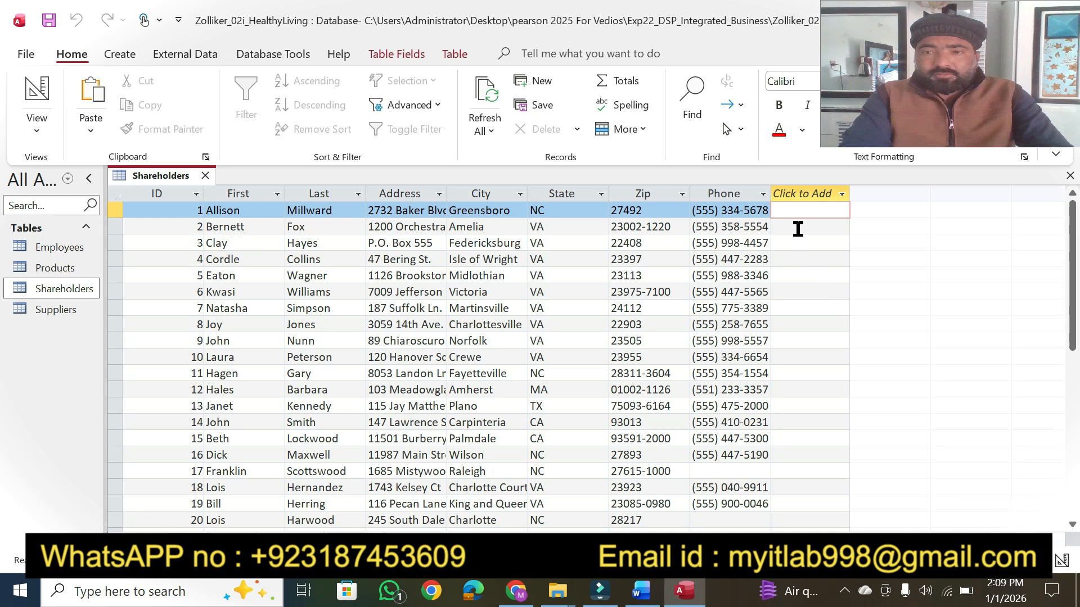
click(847, 194)
Fit the Phone, Zip, State, City, Address, Last, First and ID columns of the Shareholders datasheet to their contents.
click(767, 190)
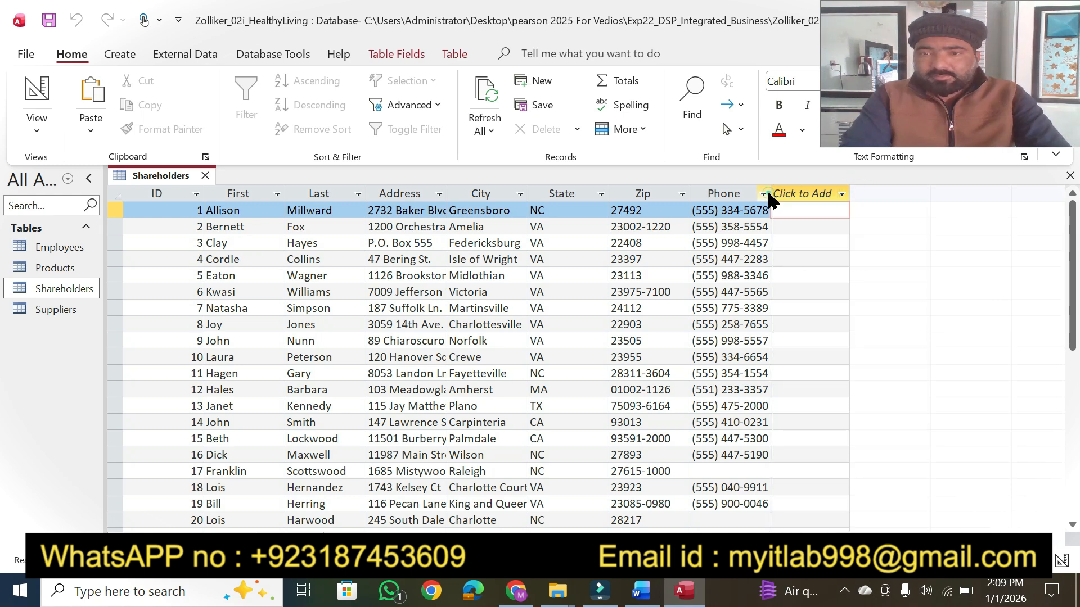
drag(773, 194, 773, 194)
double_click(689, 194)
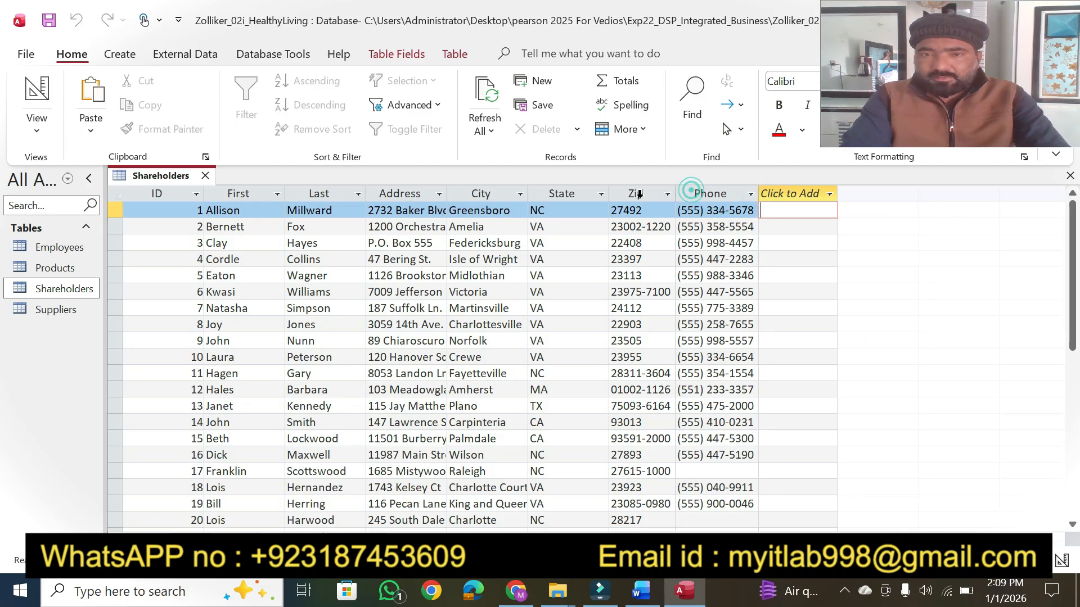
double_click(608, 194)
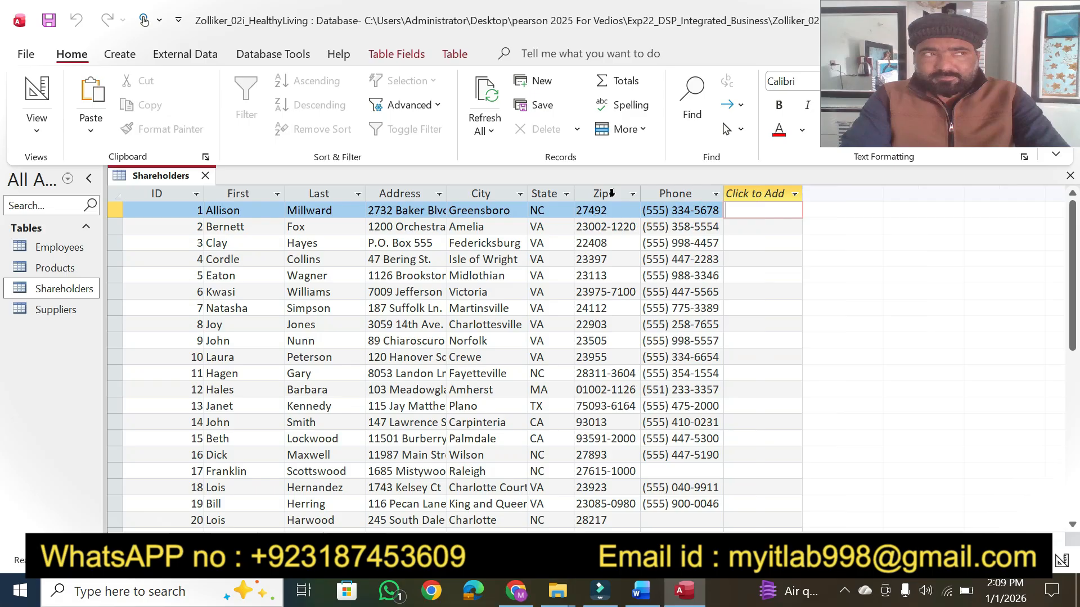
double_click(576, 189)
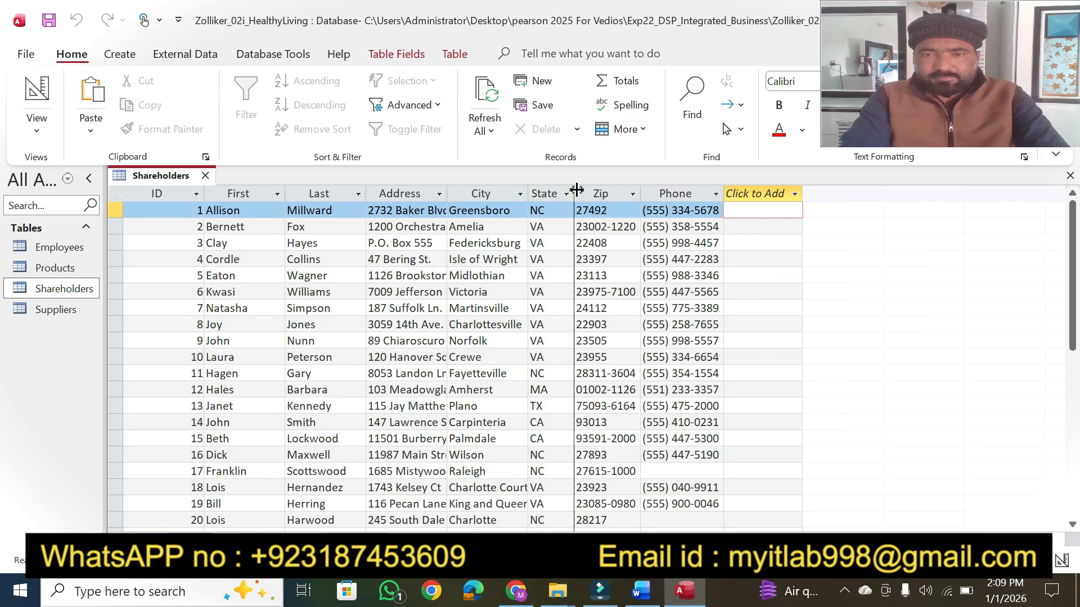
double_click(528, 186)
double_click(448, 187)
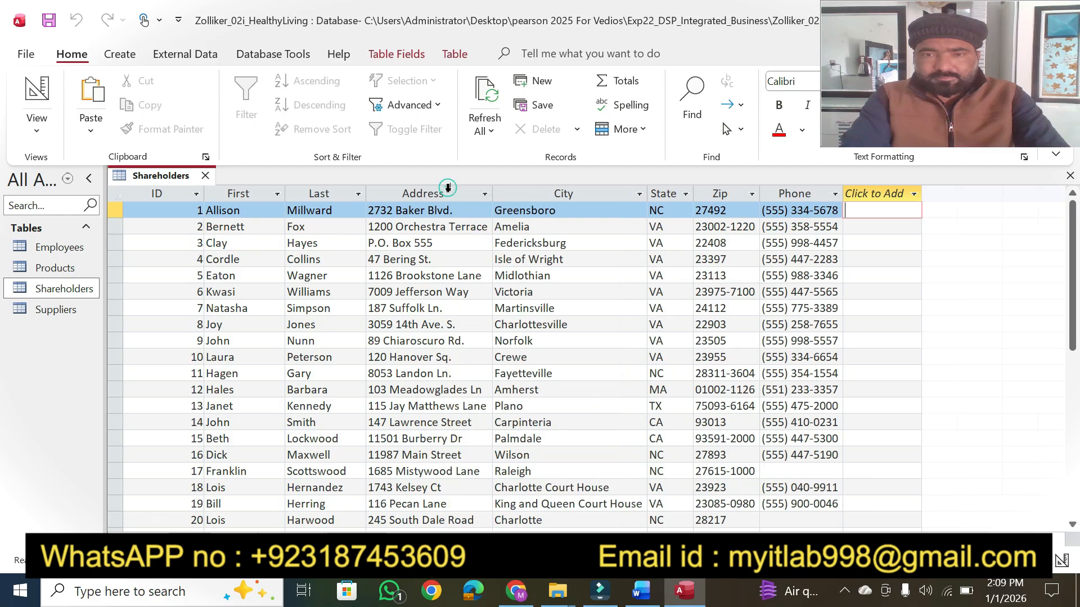
double_click(366, 188)
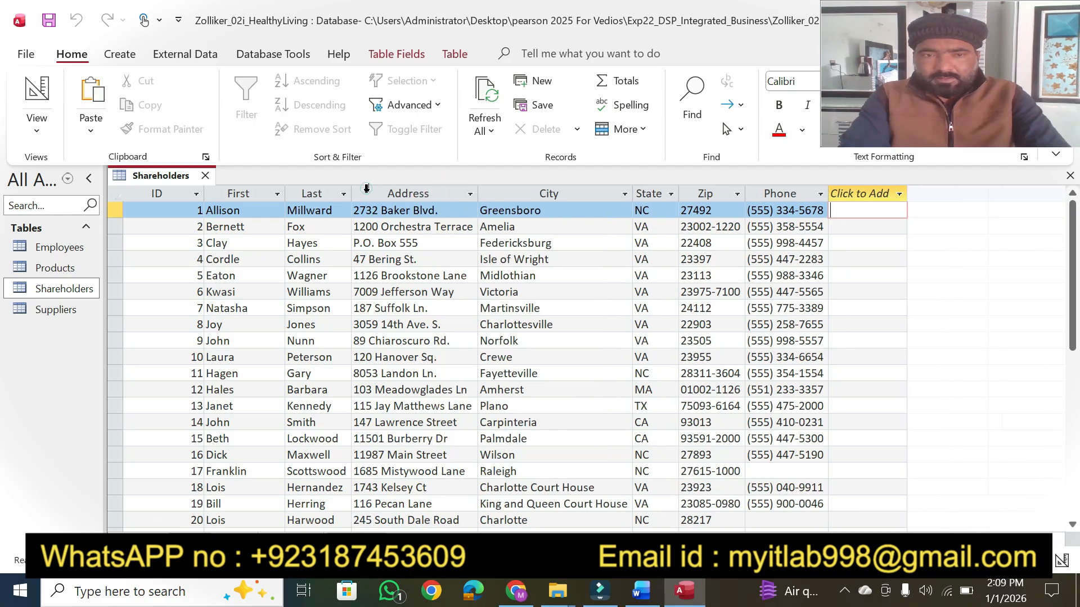
double_click(285, 194)
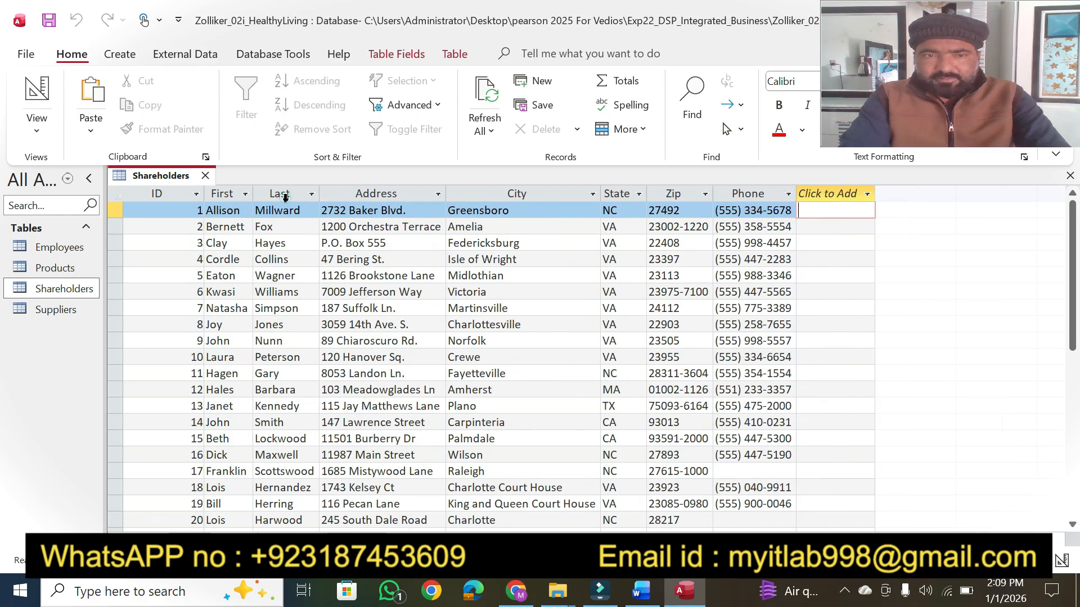
double_click(204, 194)
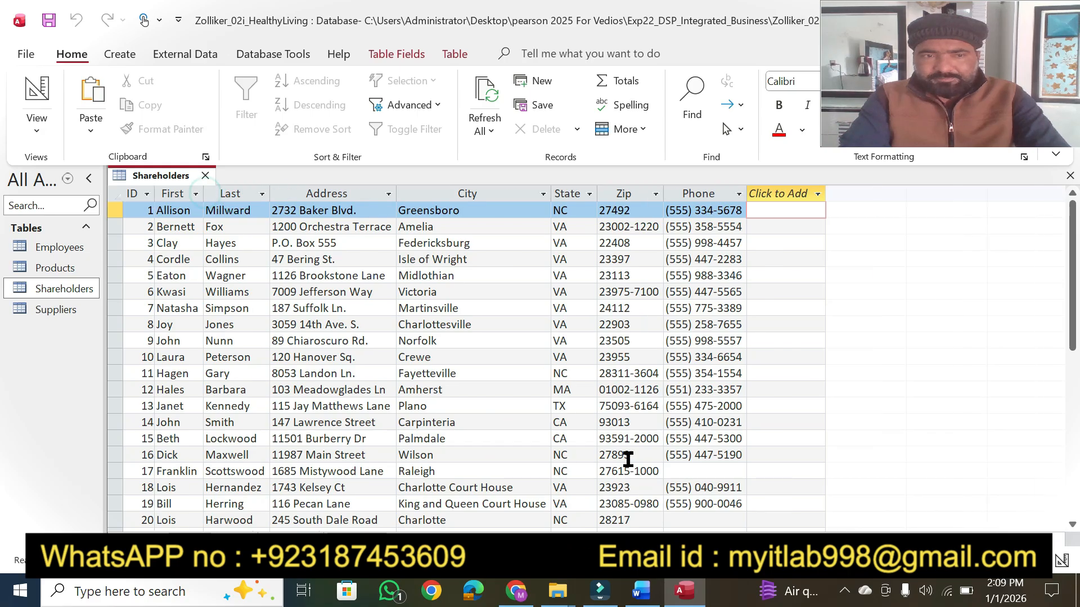
In step 4 in Word, highlight the text on querying the Virginia shareholders and exporting the results, and "an Excel file".
click(652, 601)
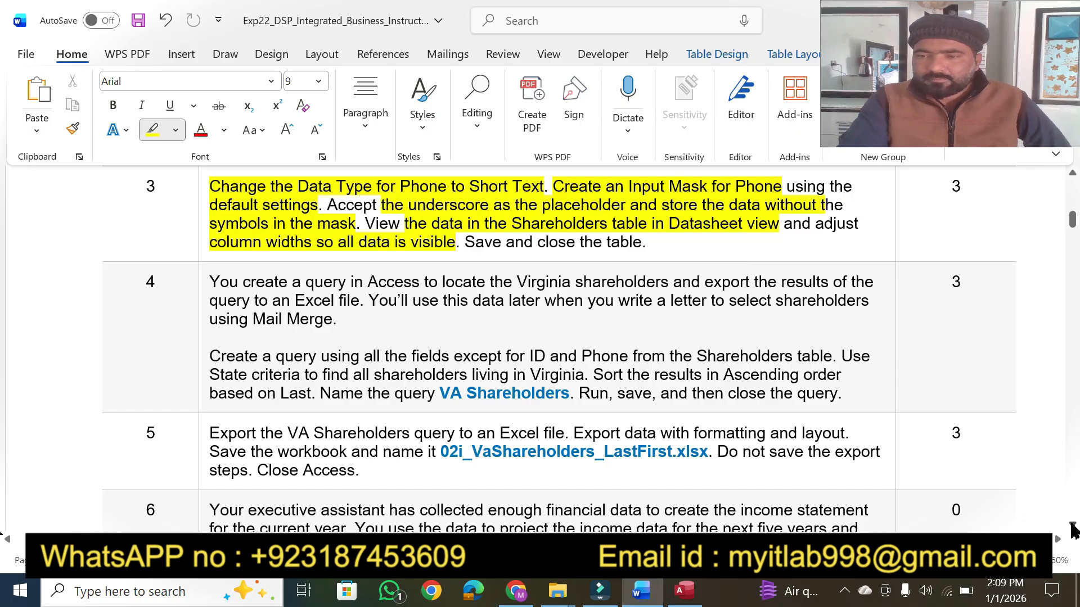
scroll(1073, 531, down, 4)
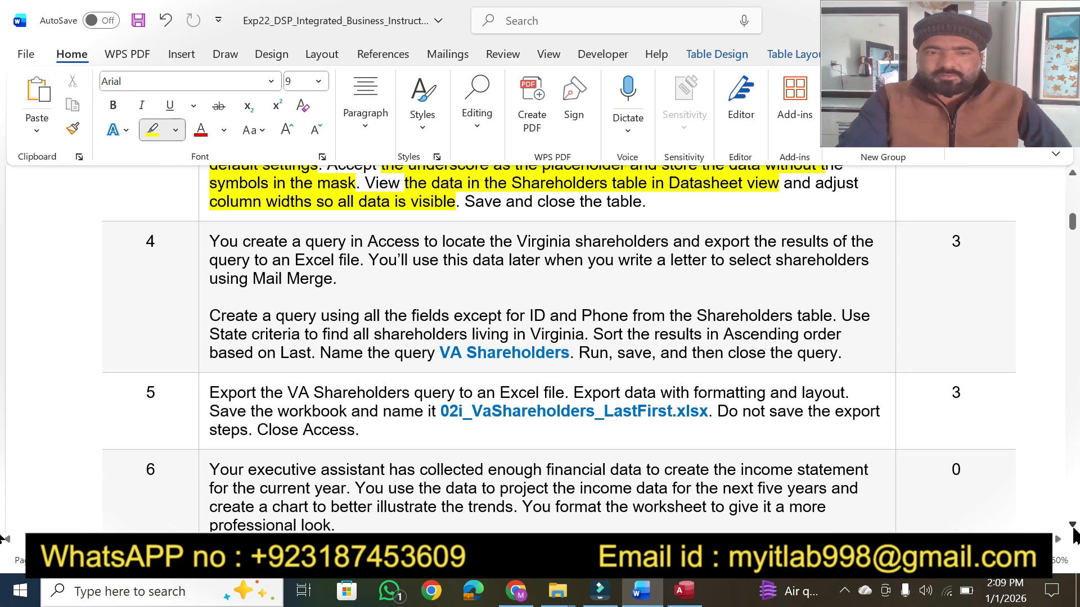
scroll(1073, 532, down, 1)
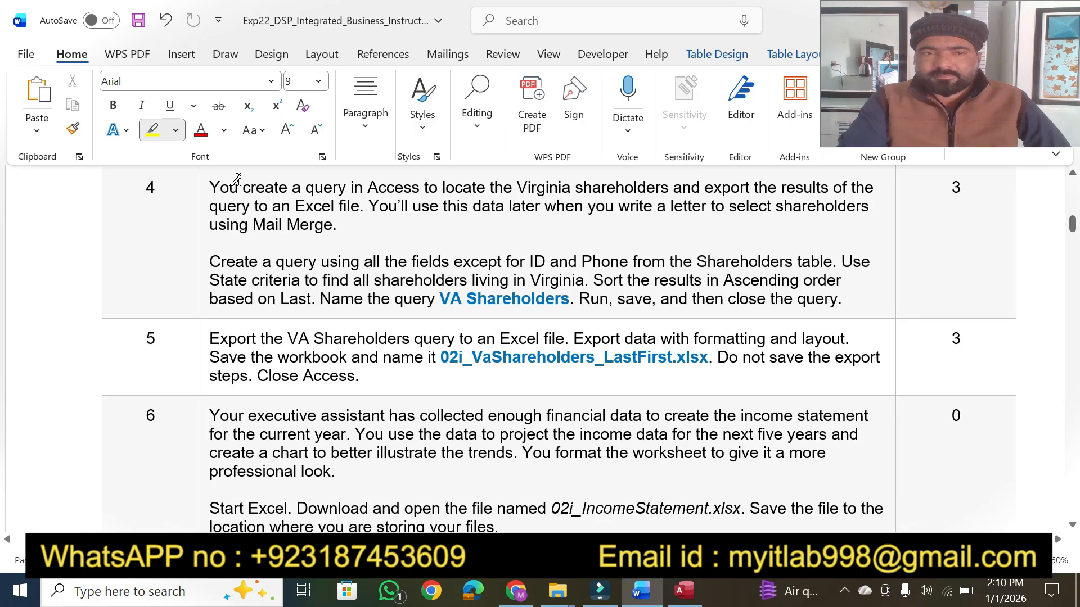
drag(207, 183, 833, 182)
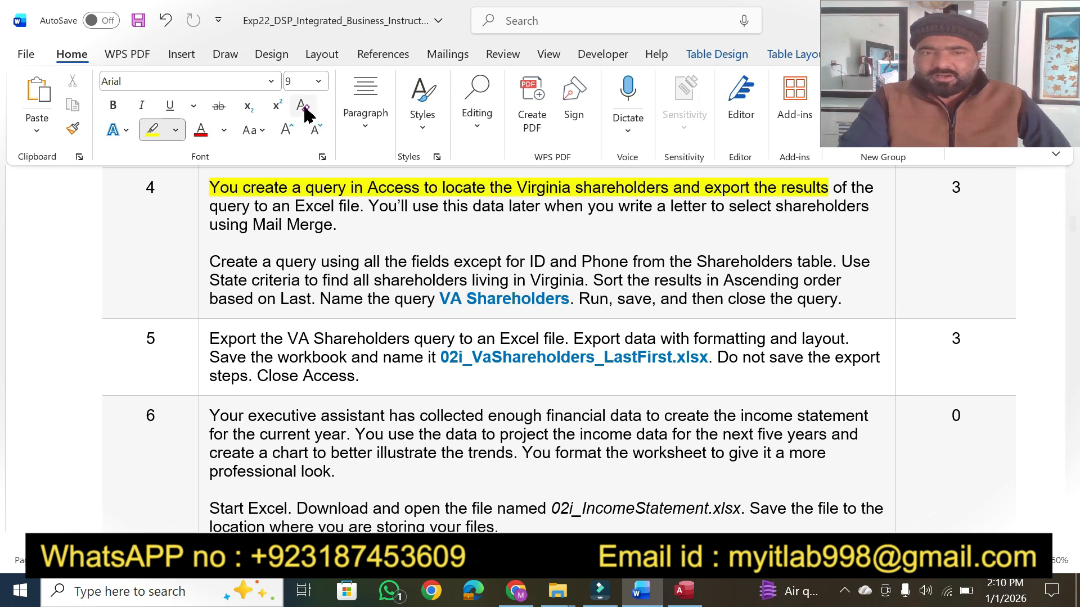
drag(272, 206, 355, 200)
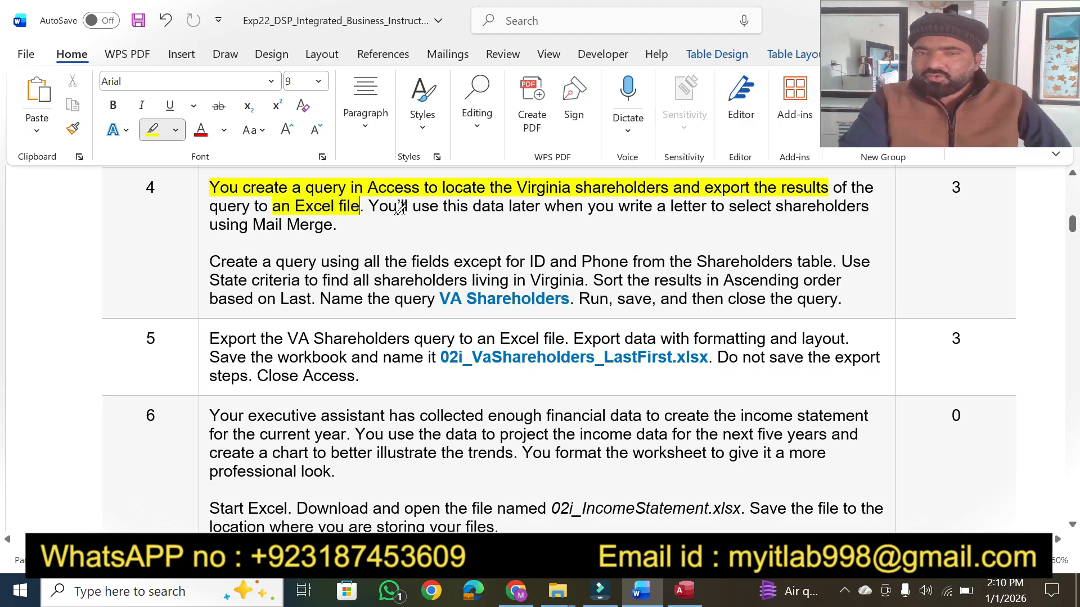
mouse_move(442, 207)
mouse_down()
mouse_move(943, 207)
mouse_move(807, 212)
mouse_up()
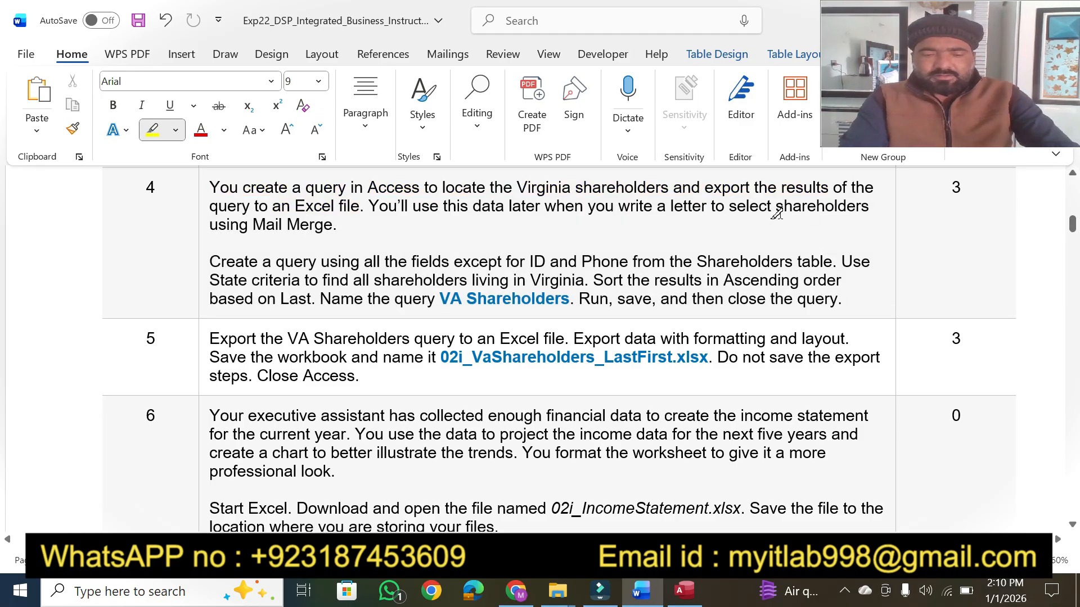
key(ctrl+z)
In step 4, highlight "Mail Merge" and the instruction to create a query using all Shareholders fields except ID and Phone.
click(385, 212)
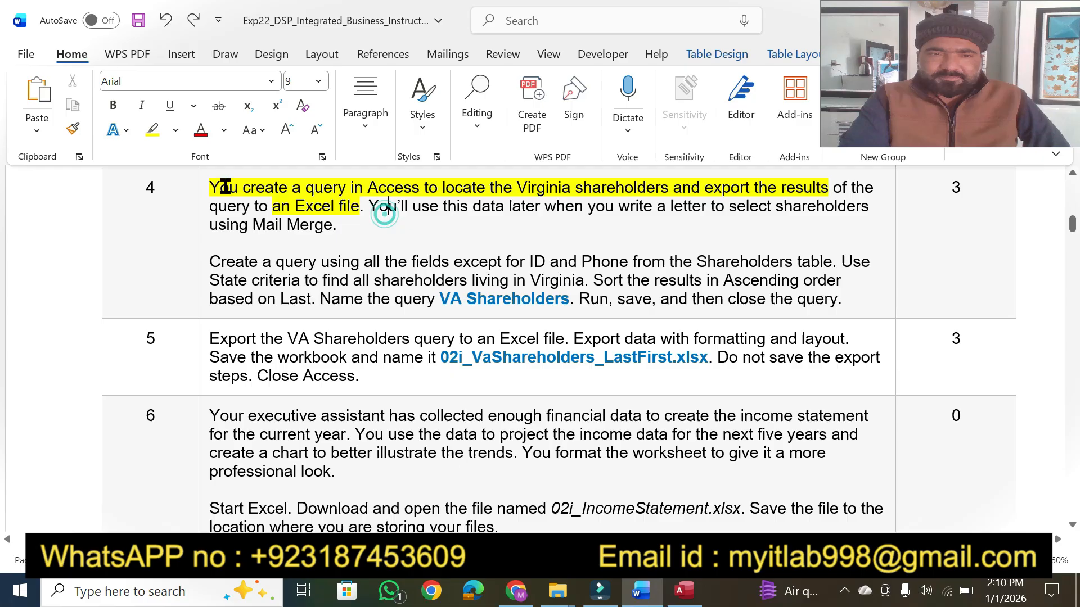
click(152, 130)
drag(251, 226, 338, 227)
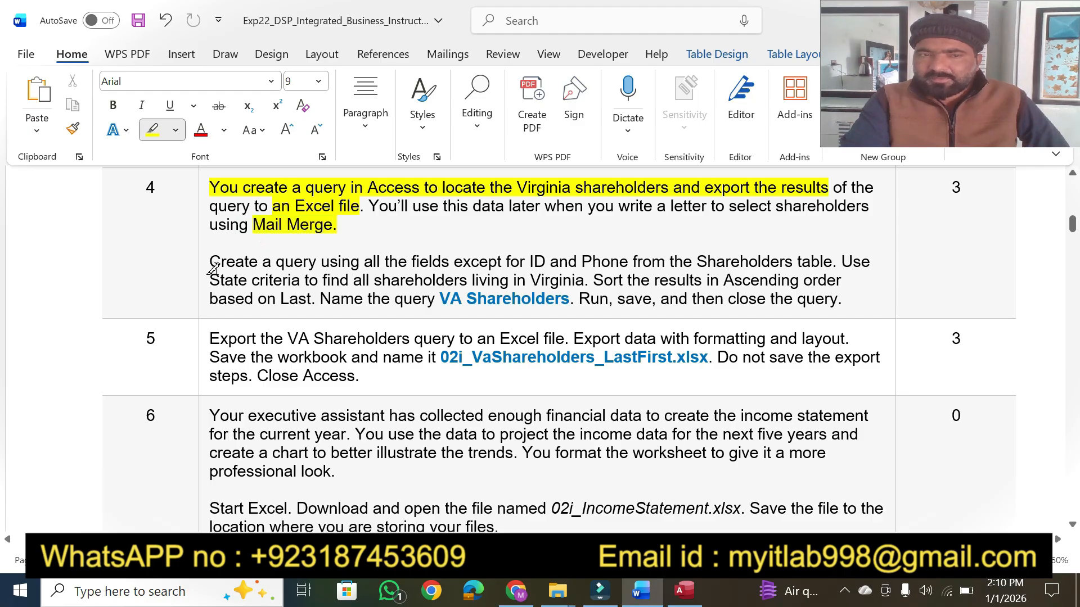
mouse_move(207, 260)
mouse_down()
mouse_move(859, 260)
mouse_move(836, 262)
mouse_up()
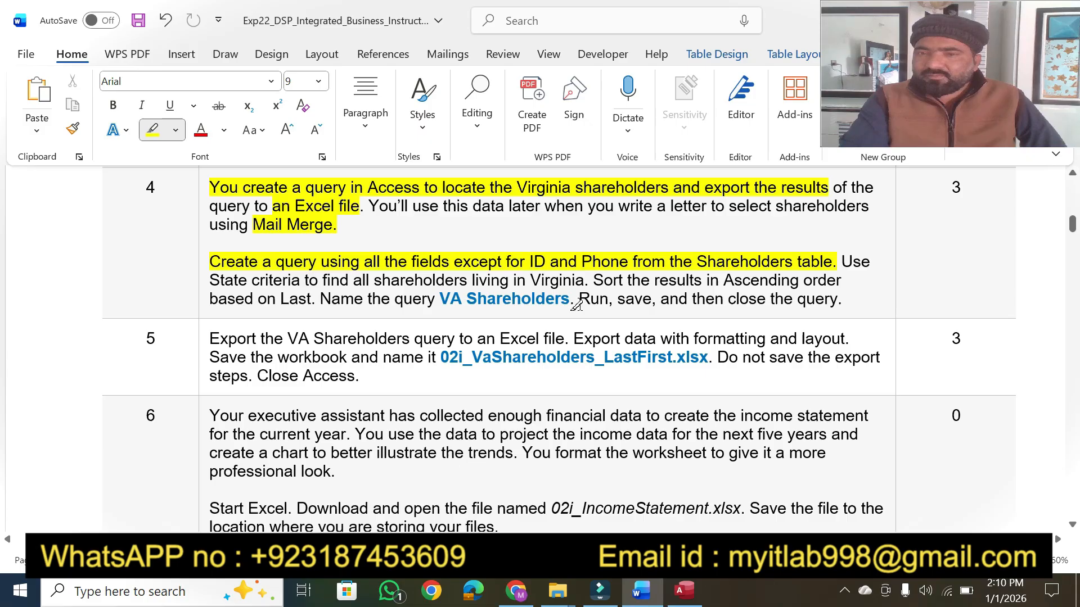
Switch to Access and save and close the Shareholders table.
click(685, 597)
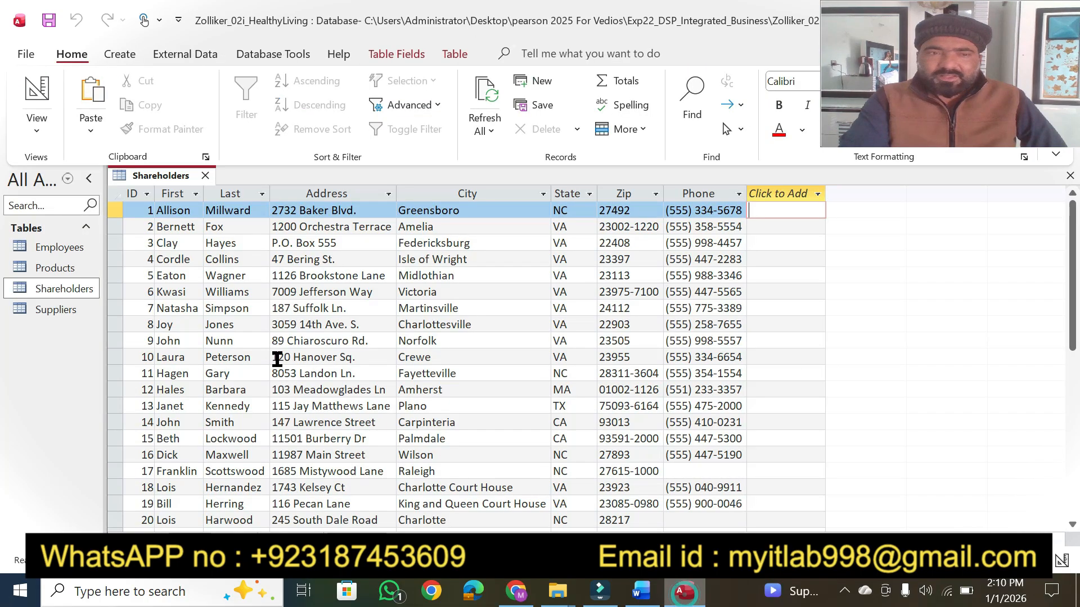
right_click(182, 178)
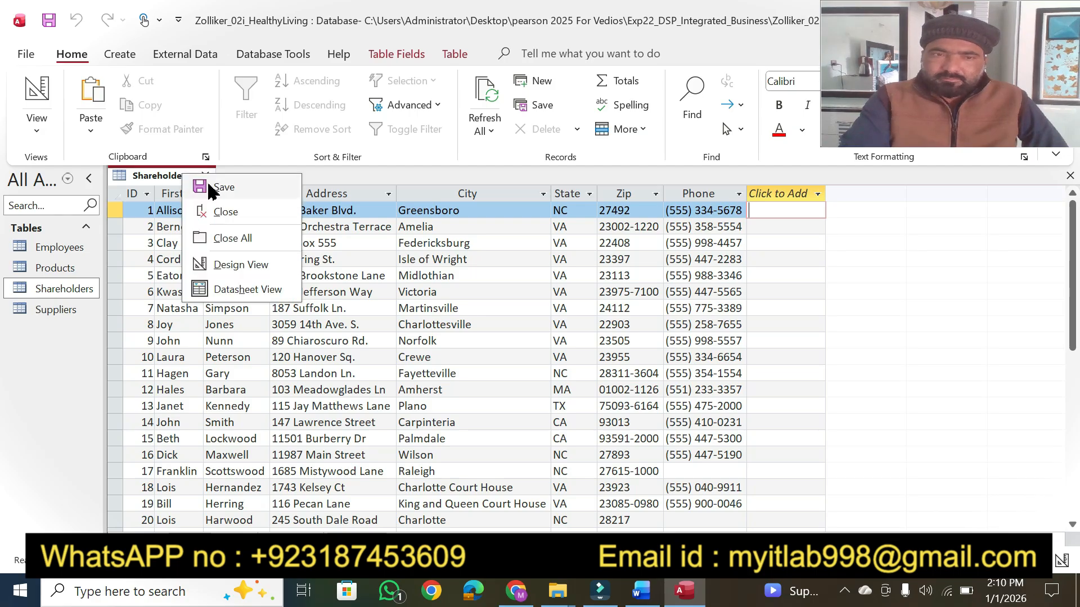
click(207, 185)
click(206, 176)
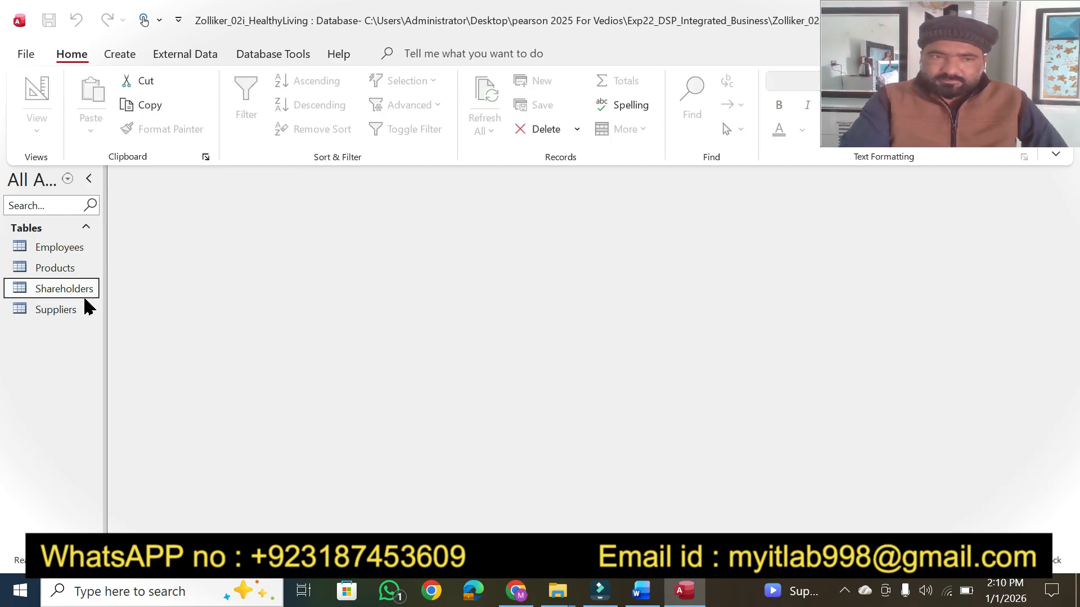
Create a new query in Design view and add the Shareholders table to it.
click(117, 56)
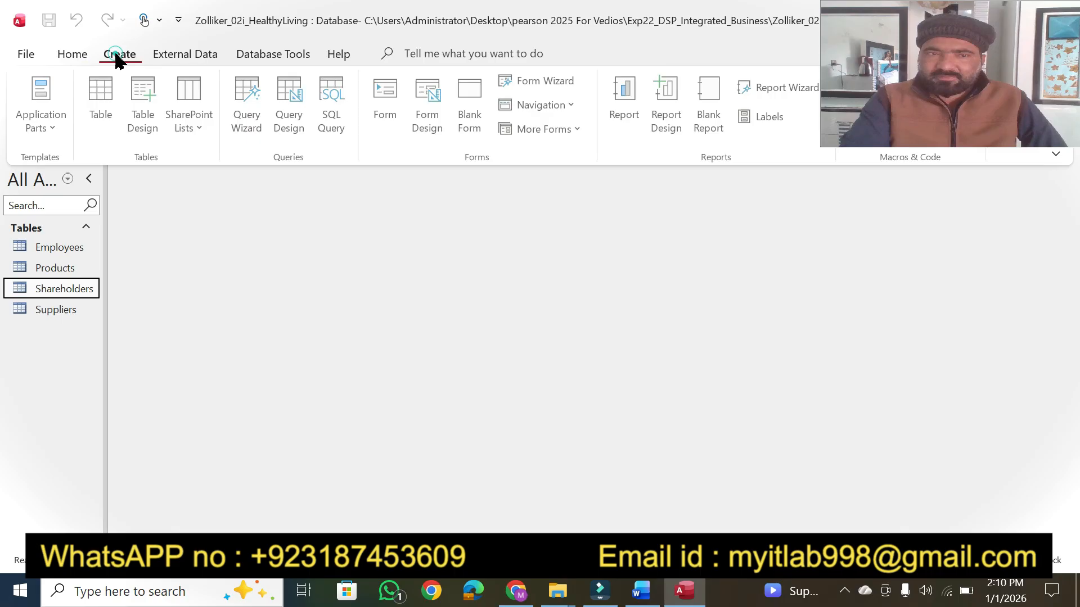
click(641, 590)
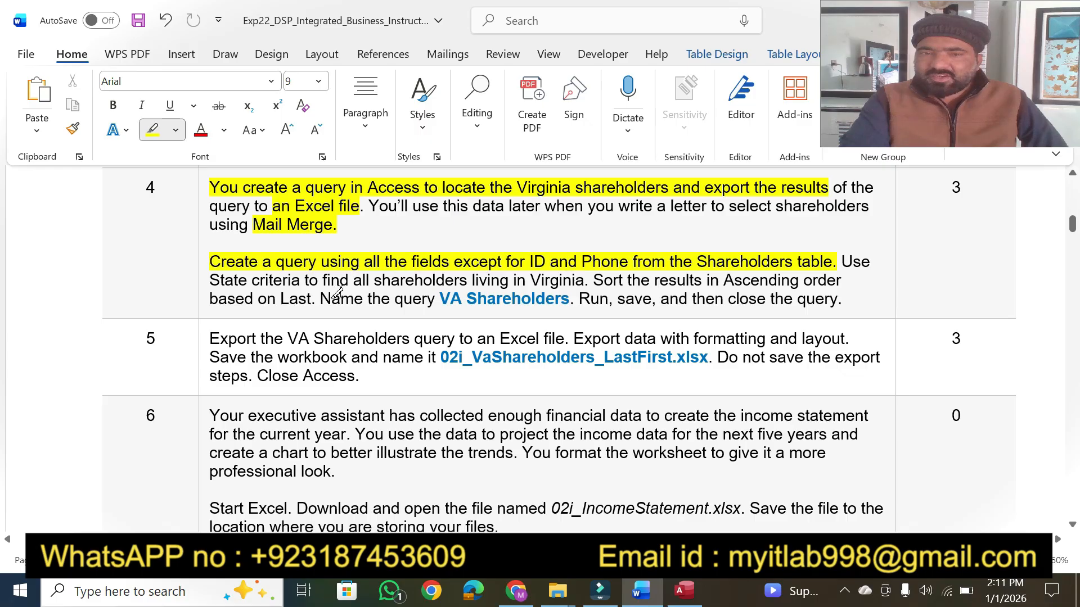
click(683, 592)
click(294, 97)
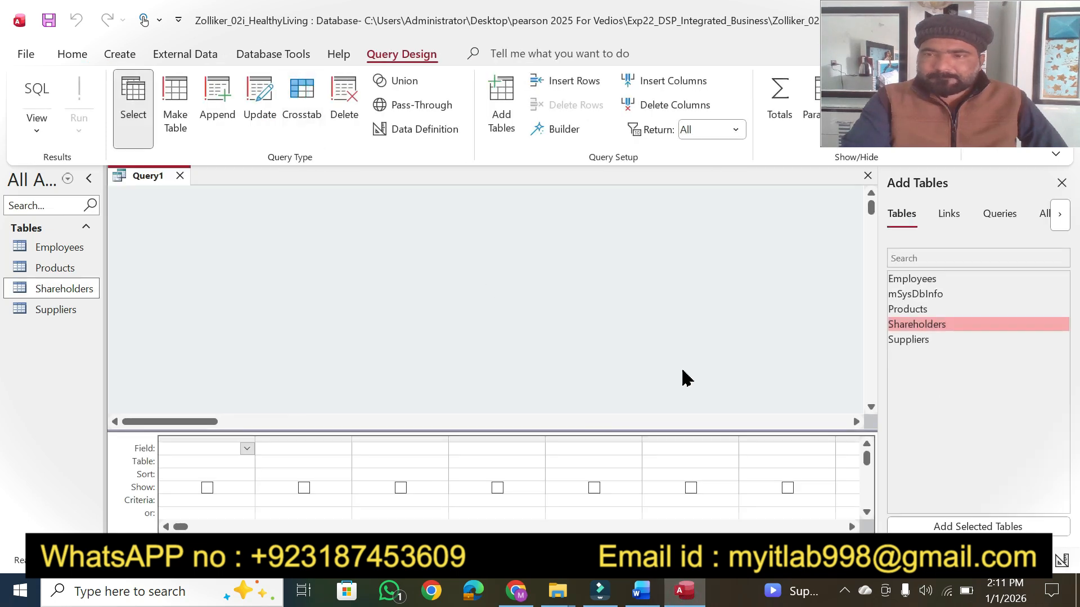
click(641, 591)
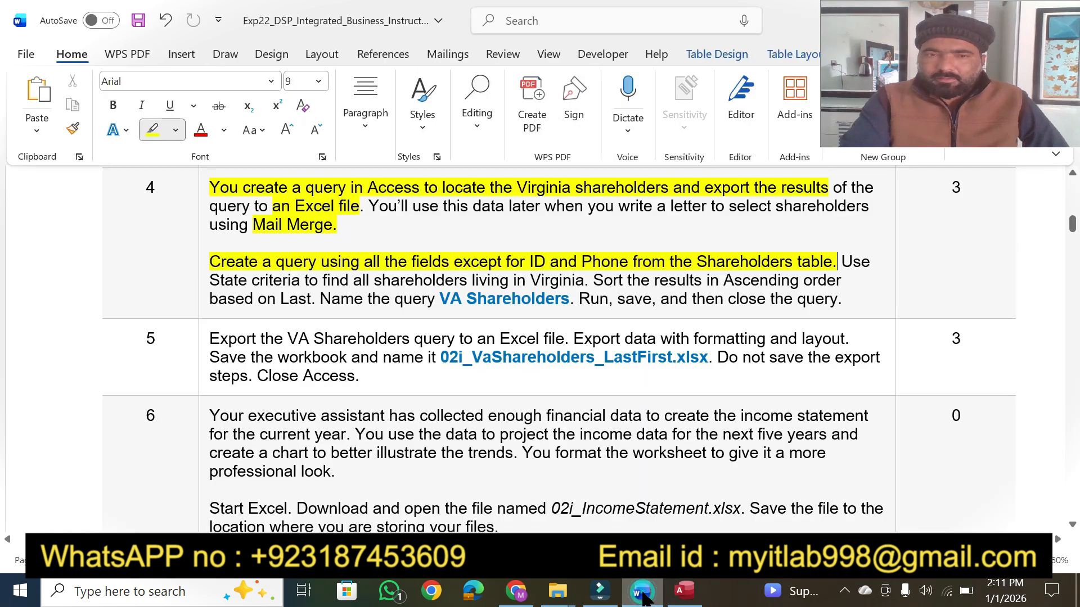
click(684, 590)
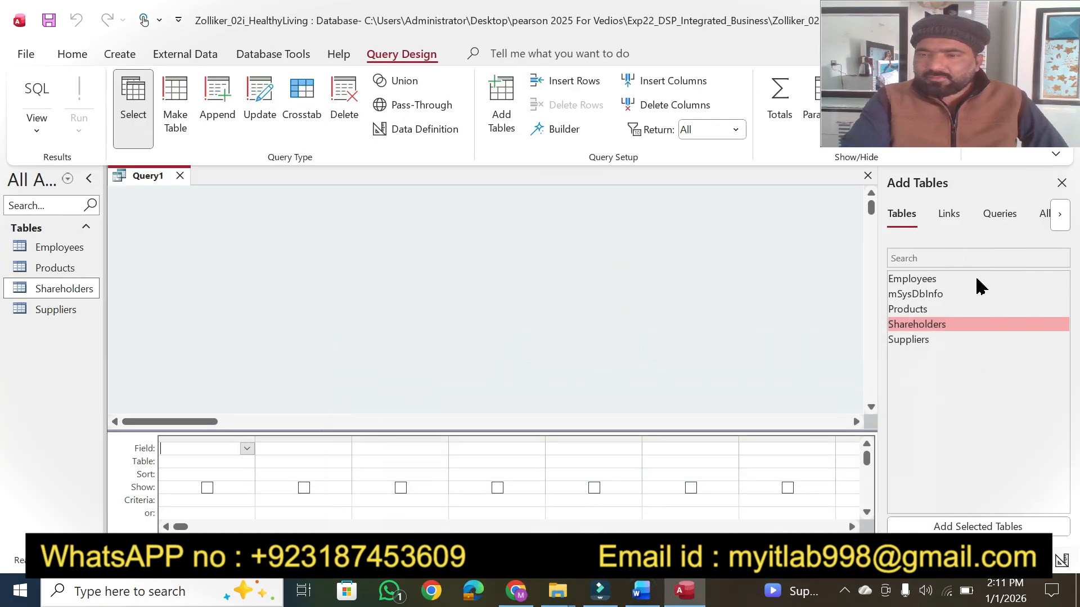
double_click(915, 325)
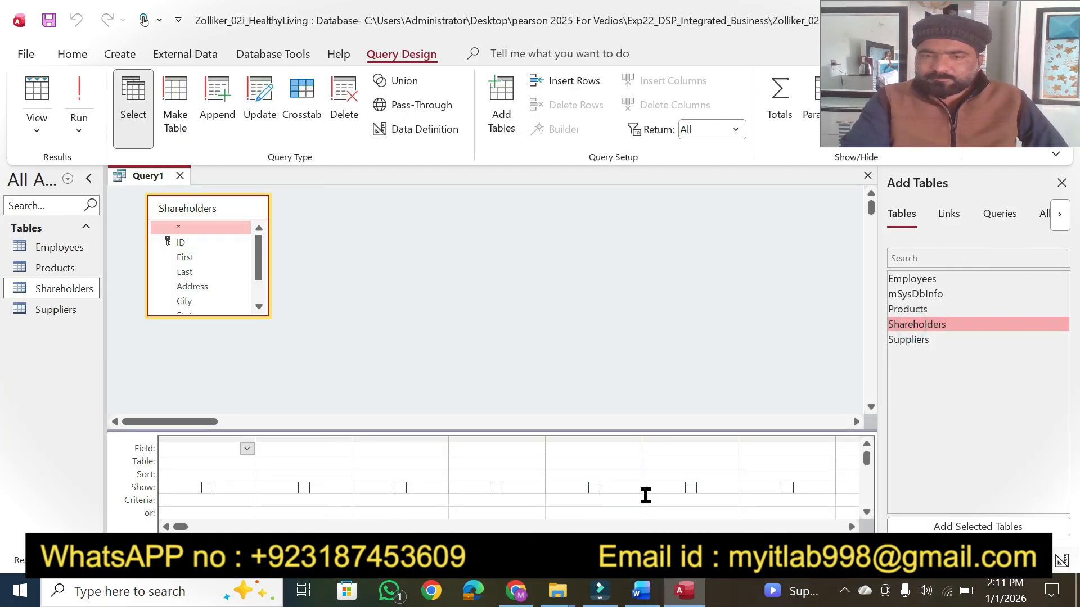
Add the First, Last, Address, City, State and Zip fields of Shareholders to the query grid, leaving out ID and Phone.
click(644, 595)
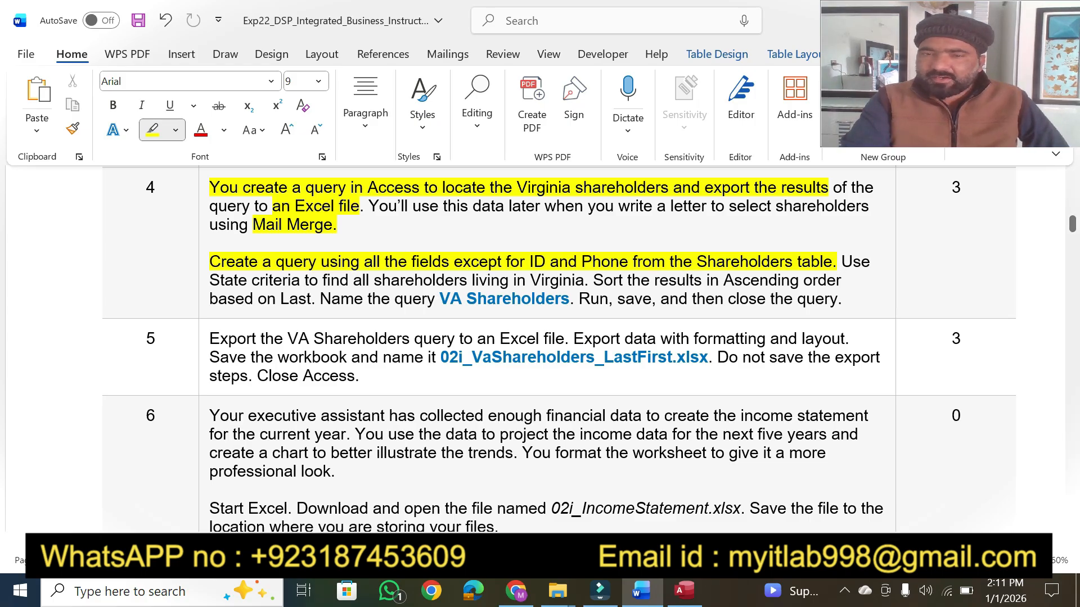
click(684, 590)
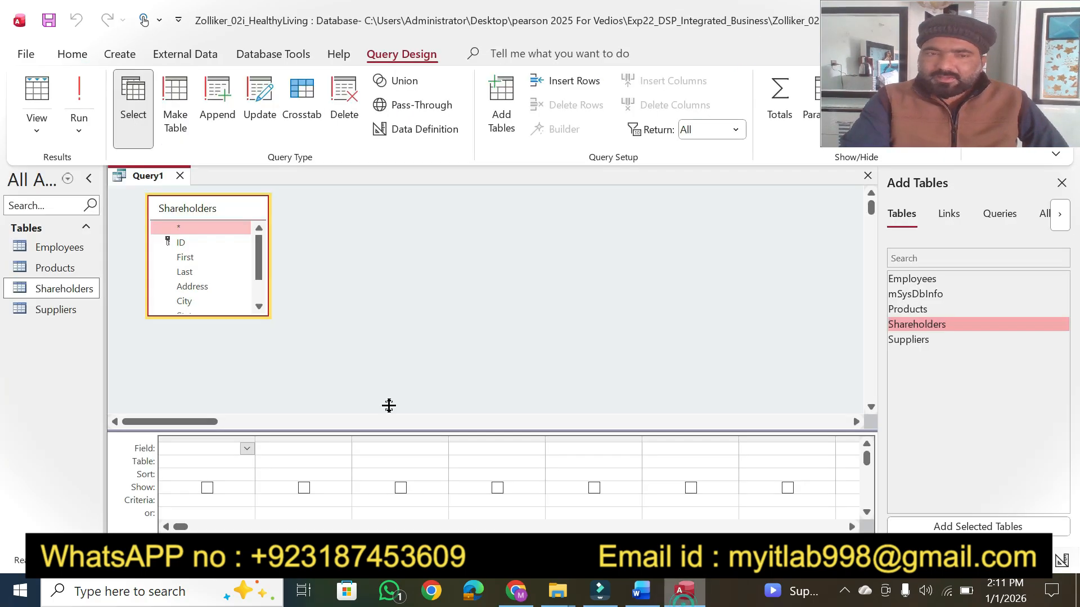
double_click(188, 257)
click(190, 273)
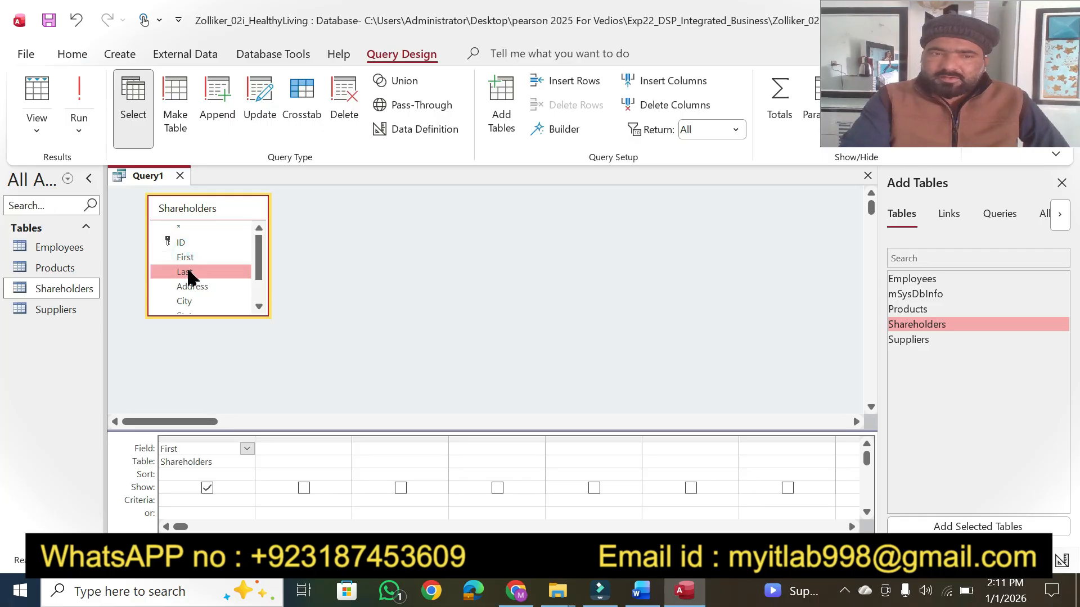
double_click(188, 274)
double_click(193, 287)
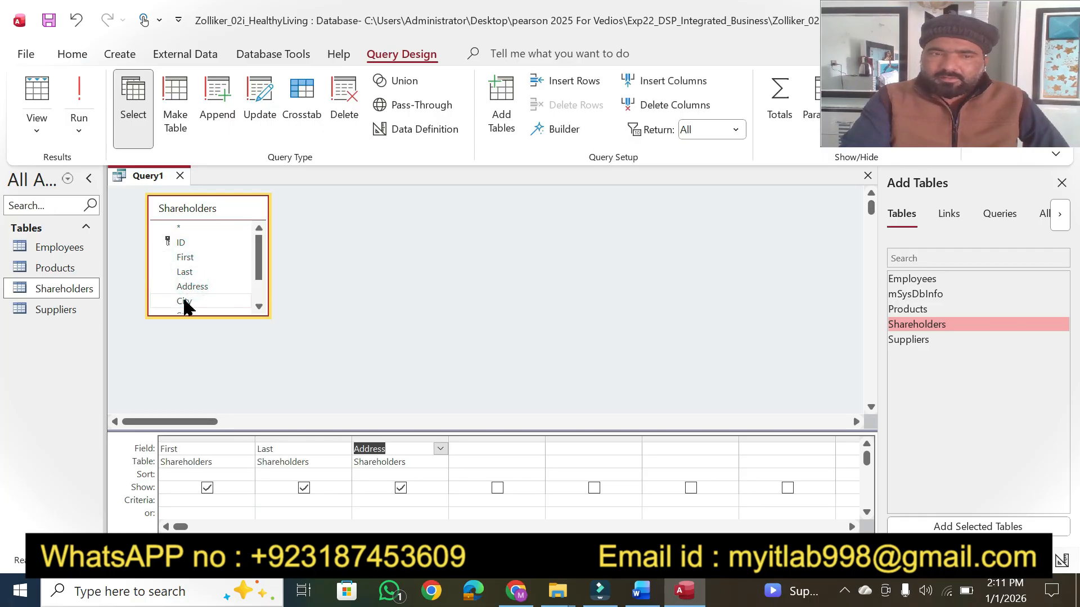
double_click(183, 301)
click(259, 306)
click(259, 307)
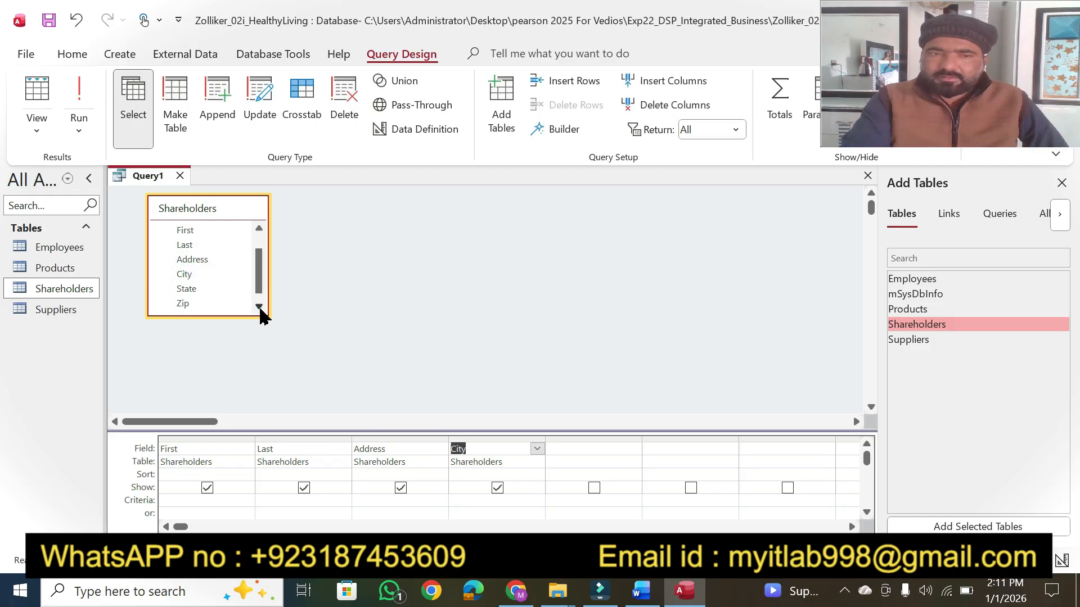
double_click(185, 289)
double_click(183, 304)
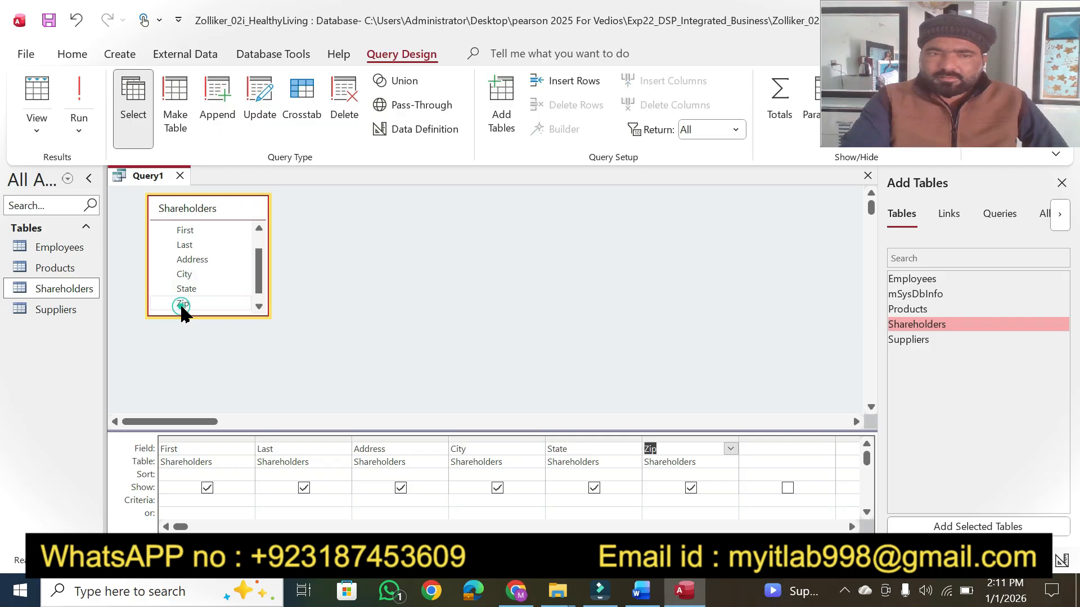
click(259, 307)
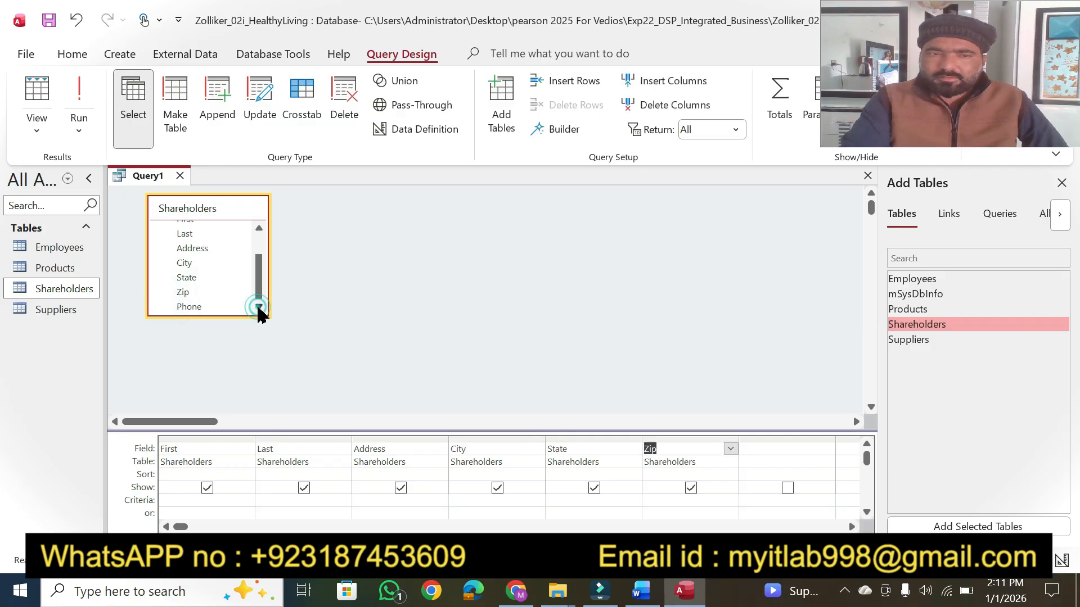
In step 4 in Word, highlight "State criteria to find all shareholders living in Virginia".
click(644, 593)
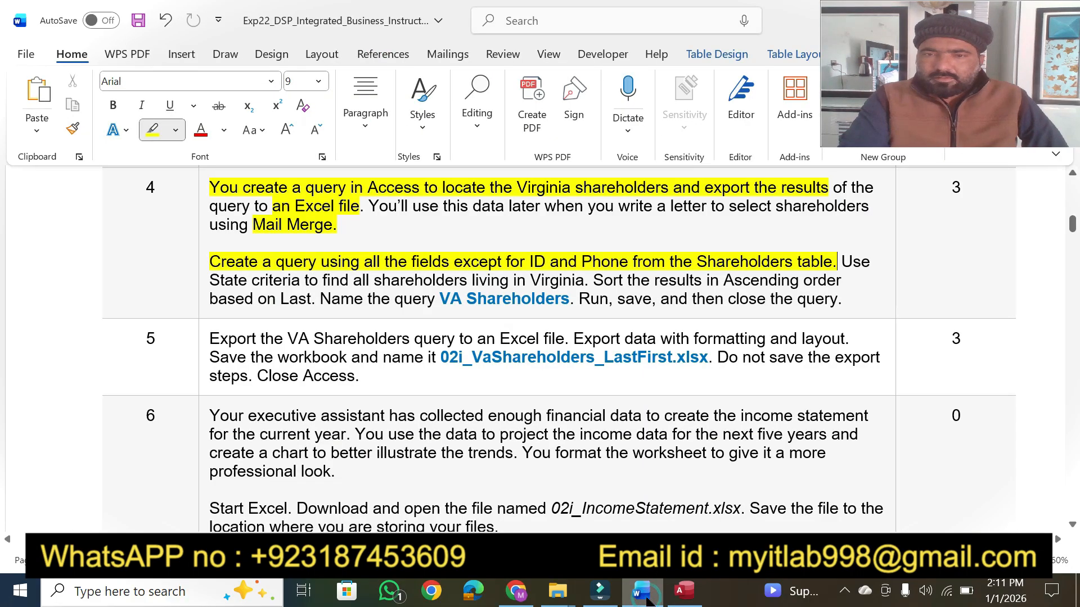
click(644, 593)
click(644, 593)
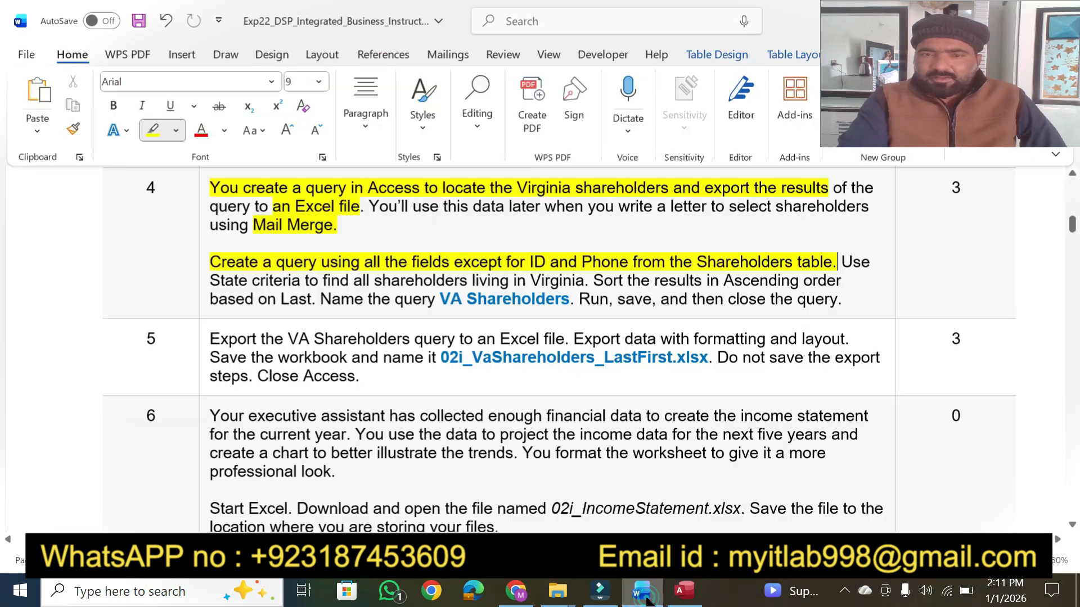
drag(210, 279, 582, 281)
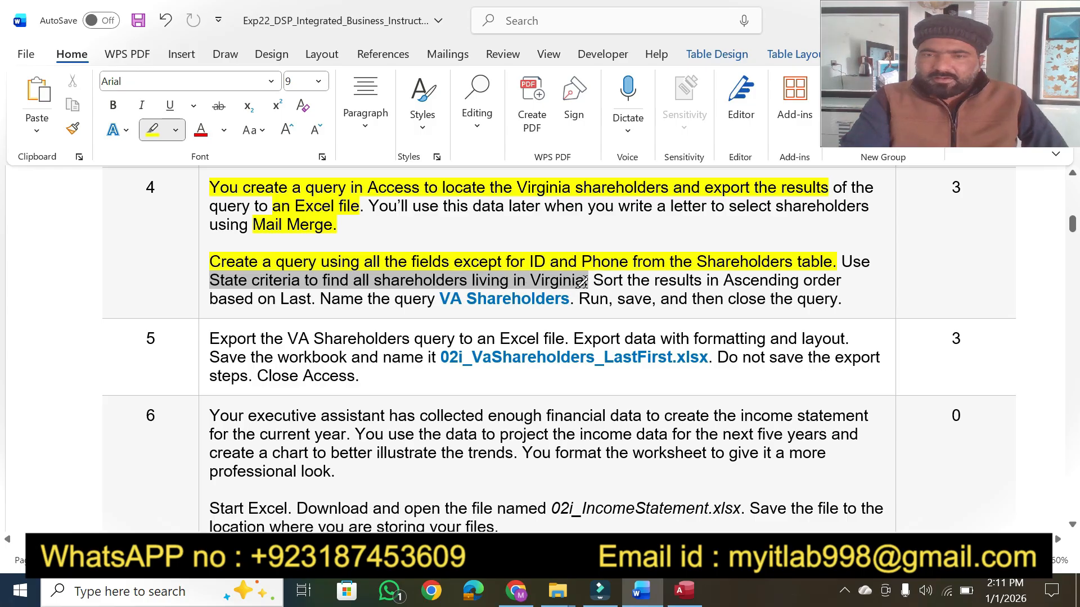
Copy "Virginia" from the Word instructions and paste it as the State field's criteria in the Access query.
click(679, 593)
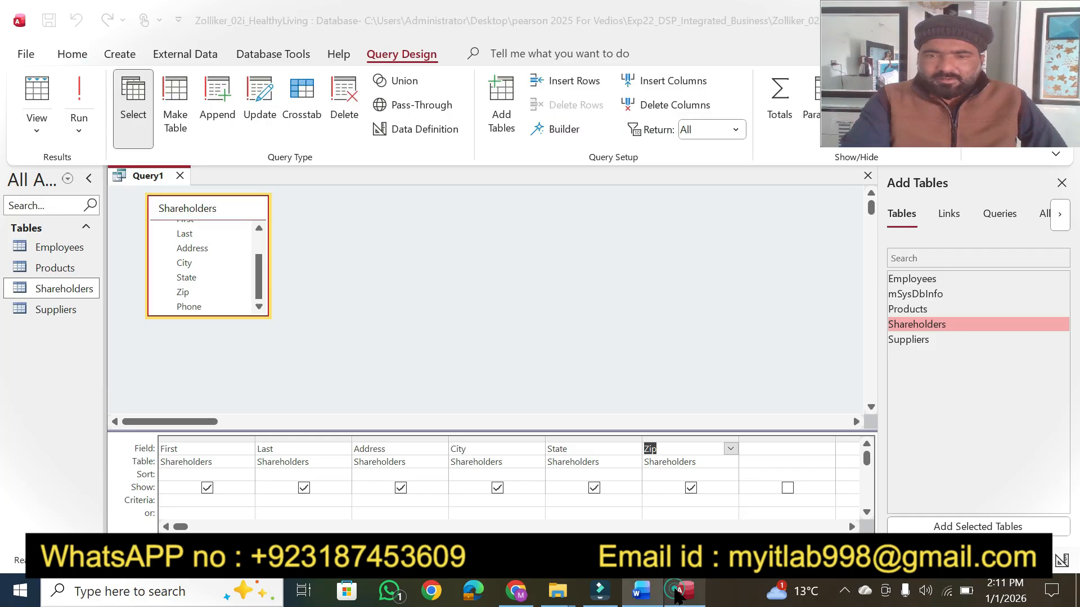
click(679, 593)
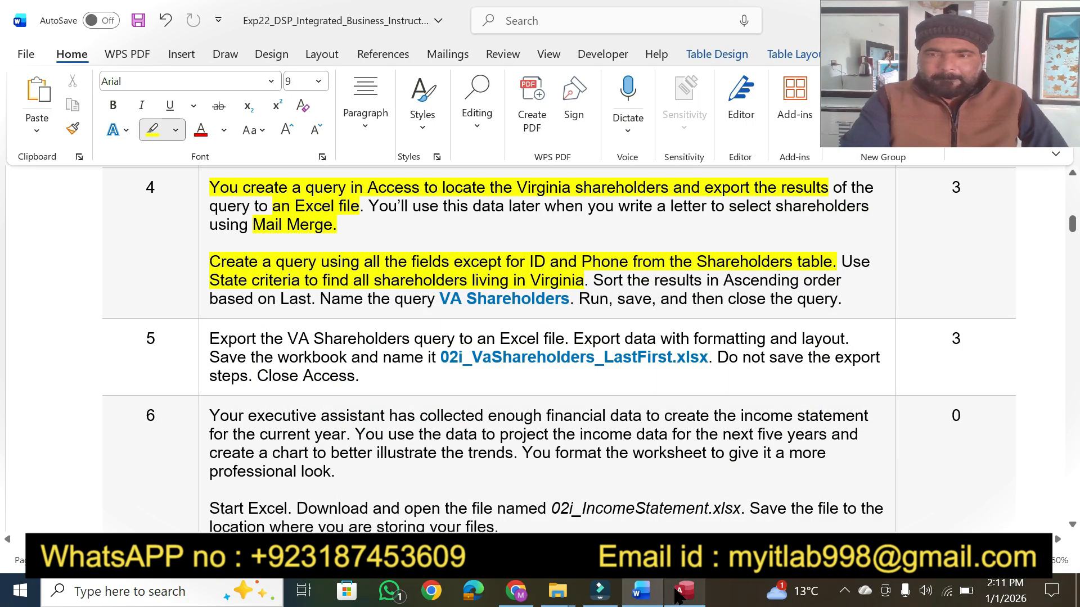
click(679, 594)
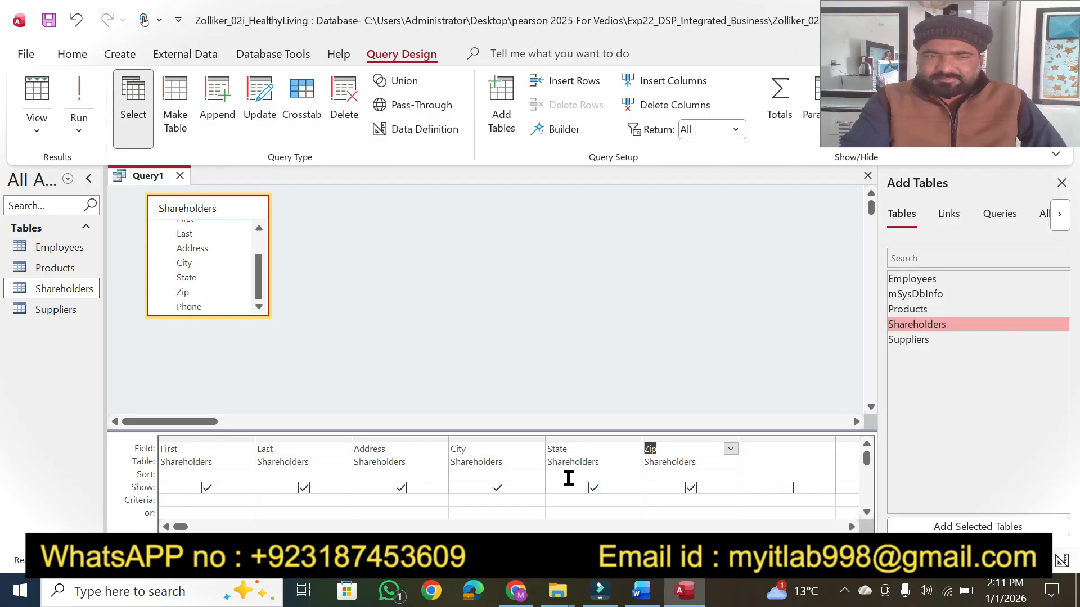
click(644, 594)
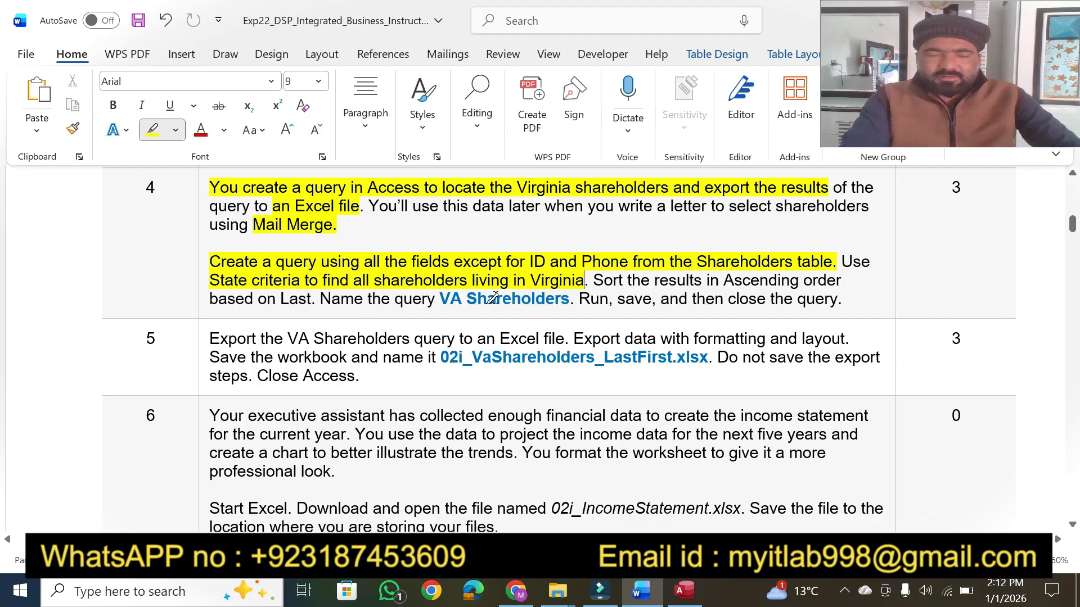
drag(532, 281, 584, 278)
key(ctrl+c)
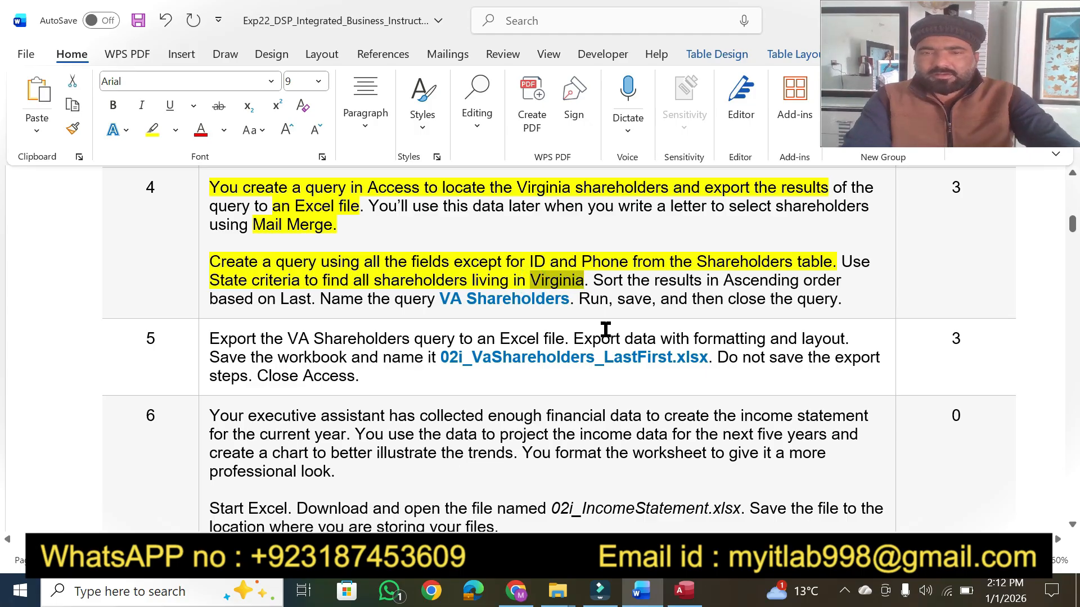
click(683, 590)
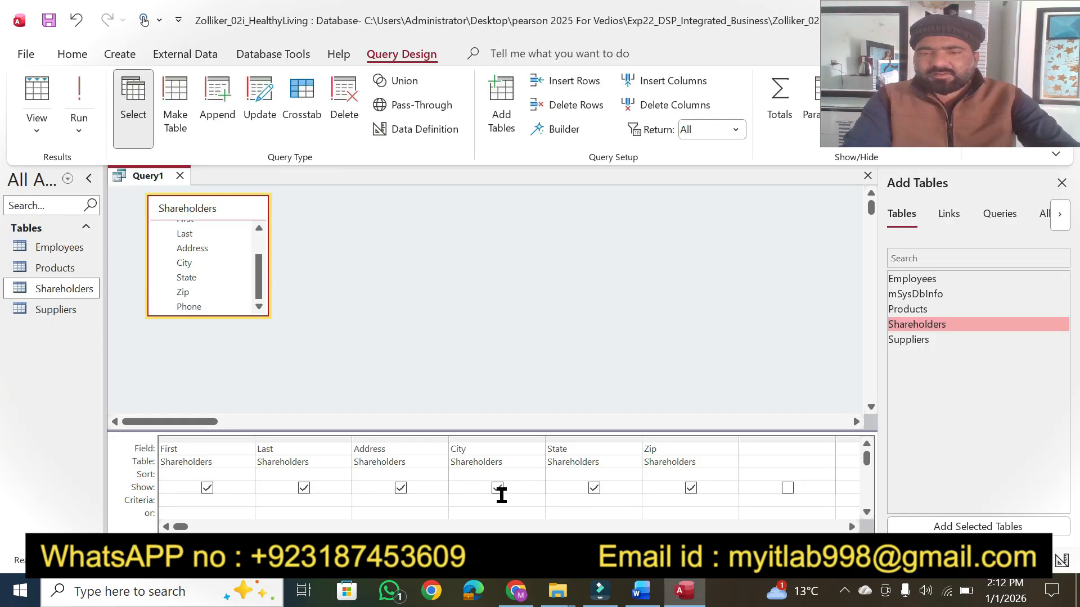
key(ctrl+v)
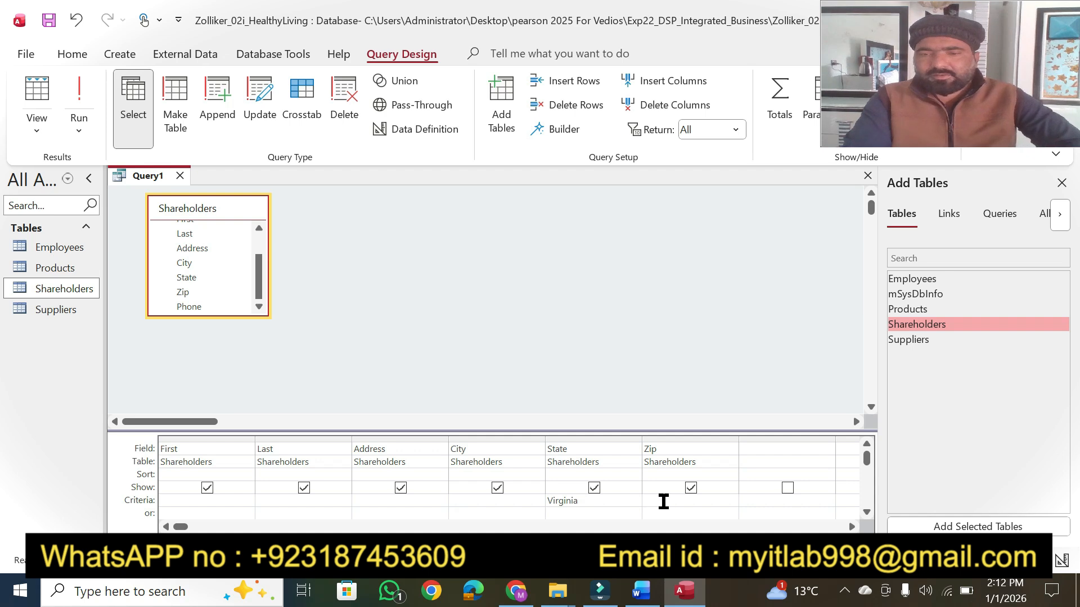
In step 4 in Word, highlight "Sort the results in Ascending order based on Last".
key(alt+Tab)
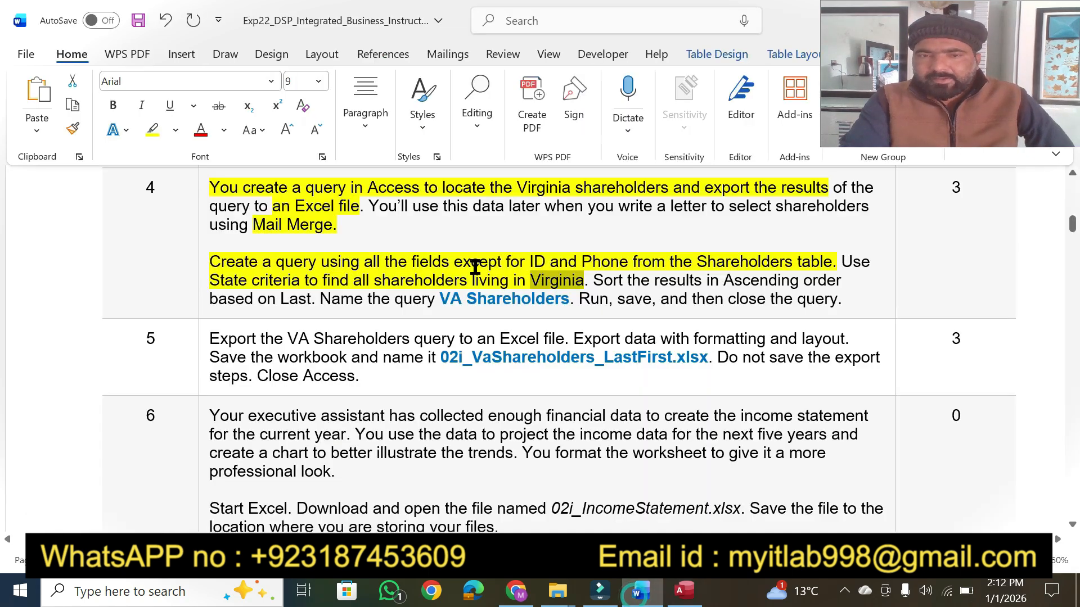
click(594, 282)
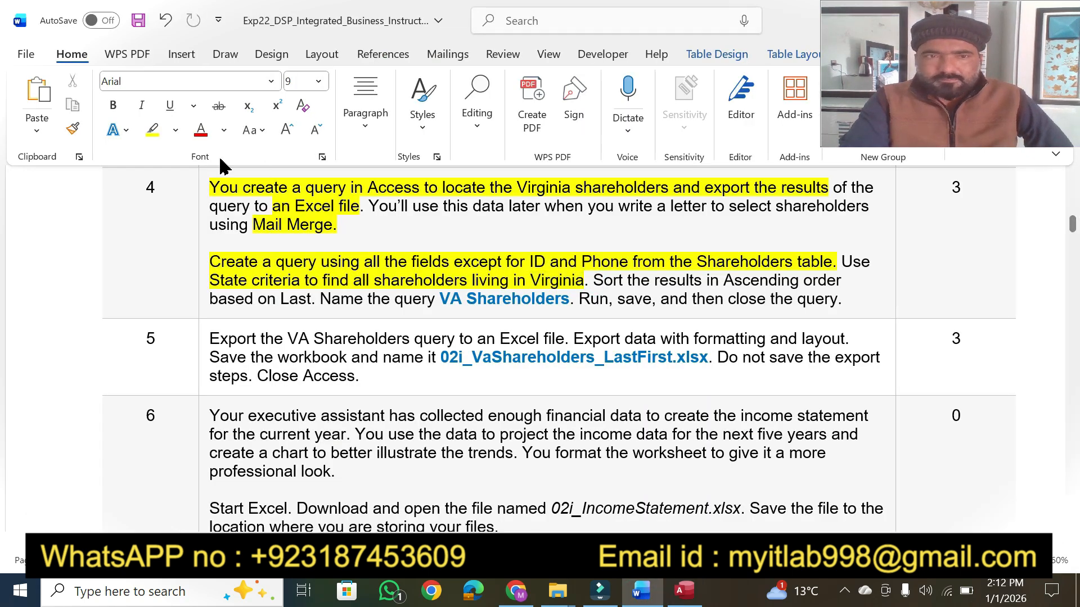
click(147, 124)
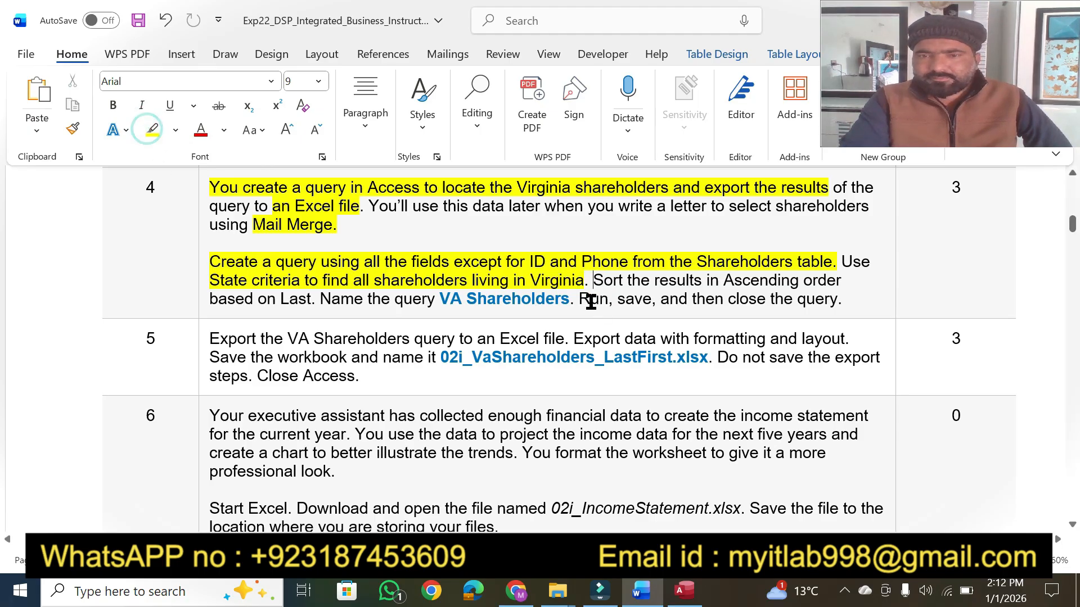
click(152, 129)
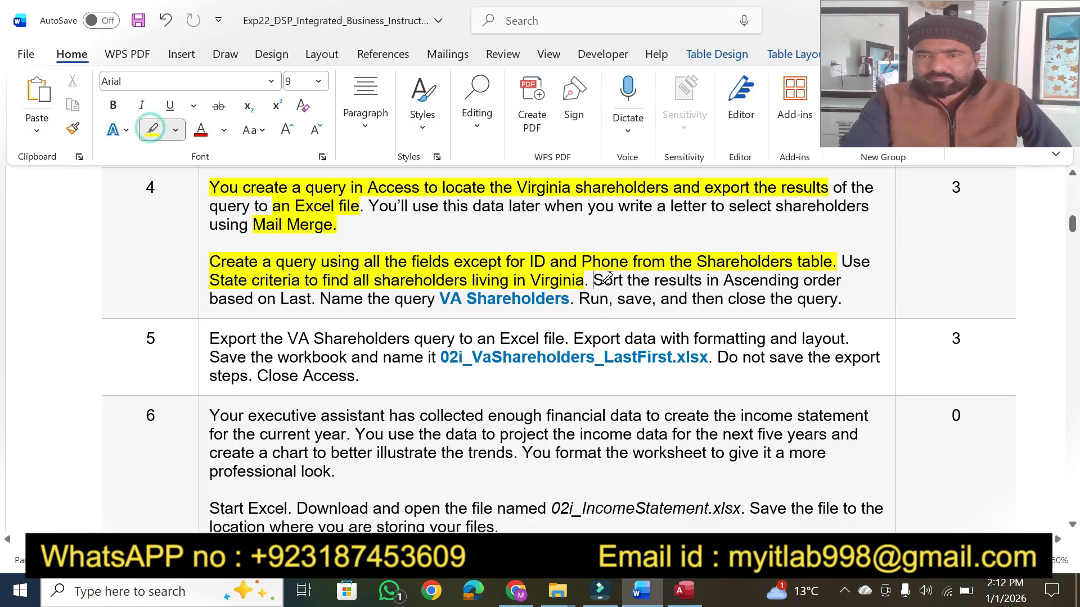
drag(595, 279, 842, 280)
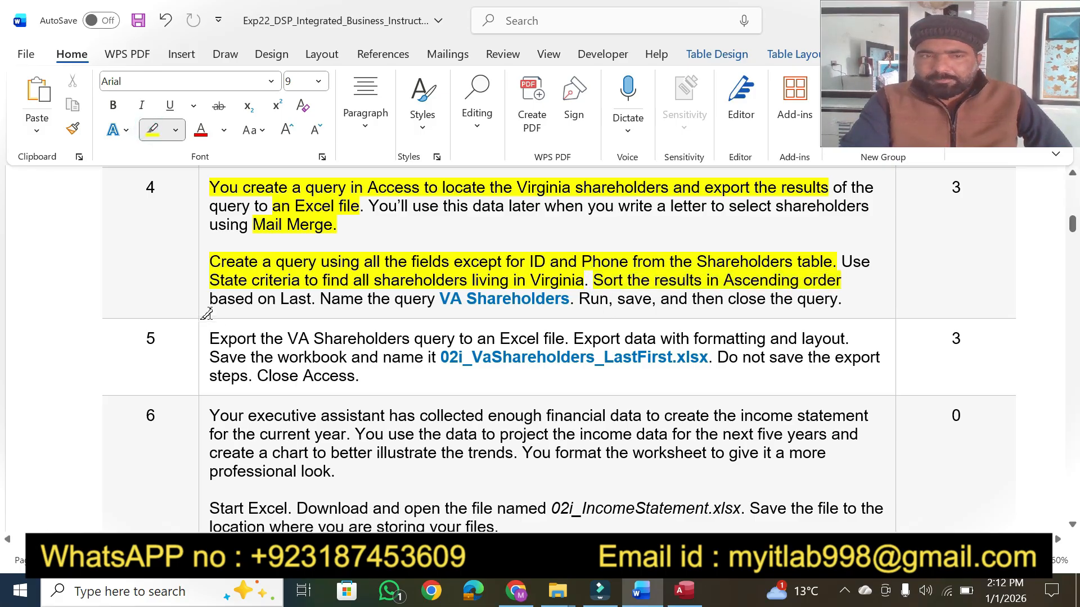
drag(232, 298, 311, 298)
In Access, set the Last field of the query to sort in Ascending order.
click(681, 593)
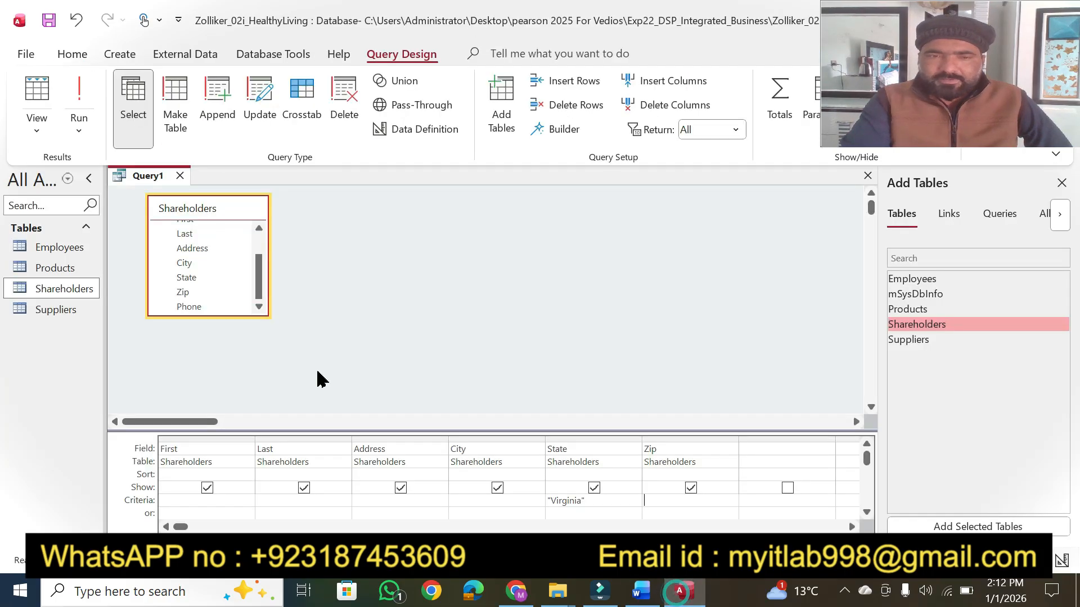
click(330, 475)
click(642, 593)
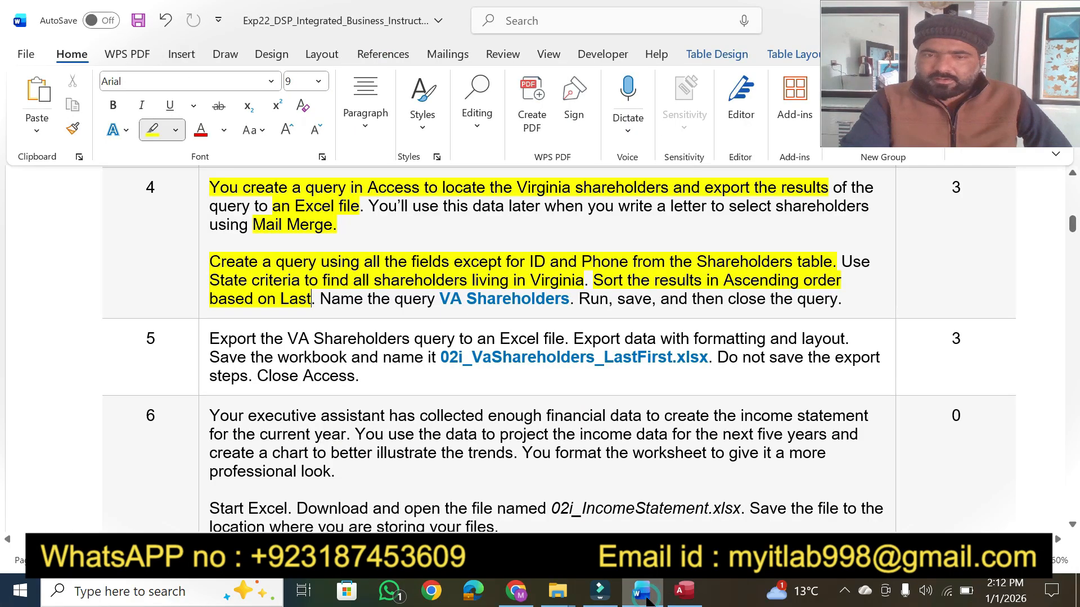
click(684, 591)
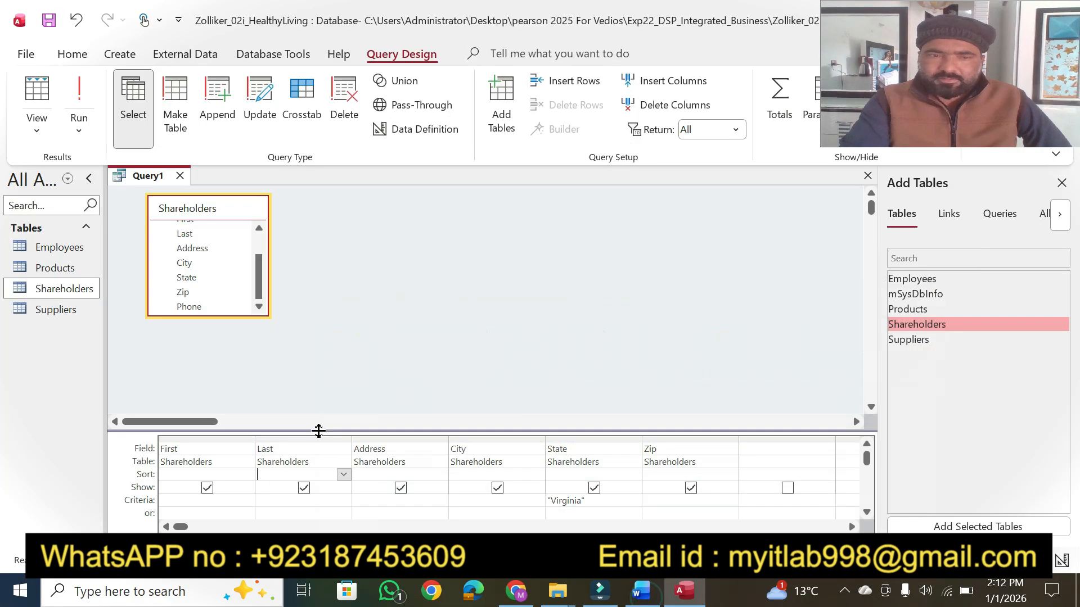
click(345, 475)
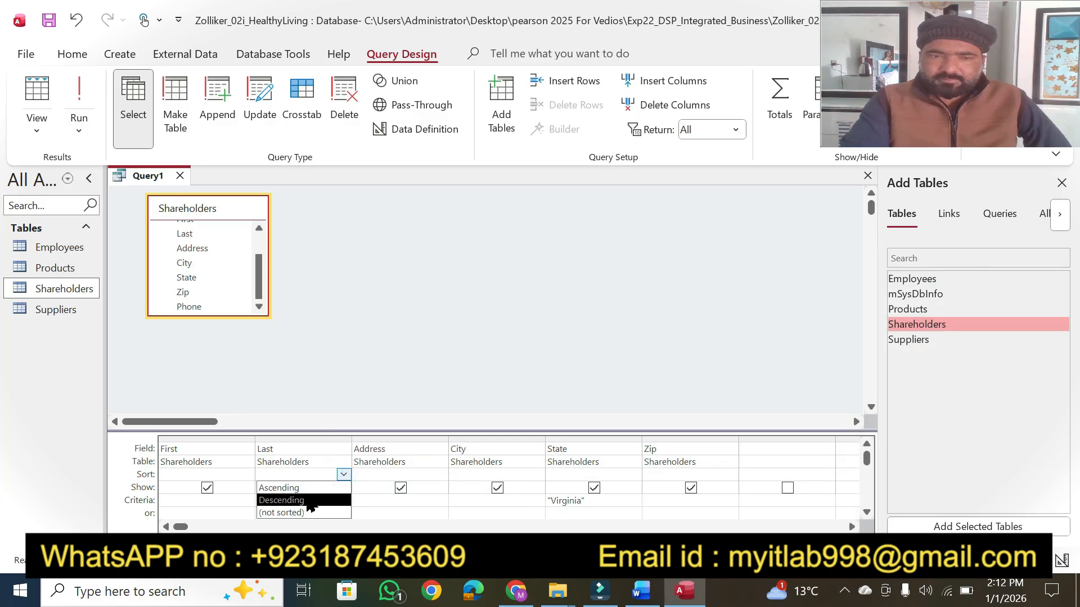
click(308, 489)
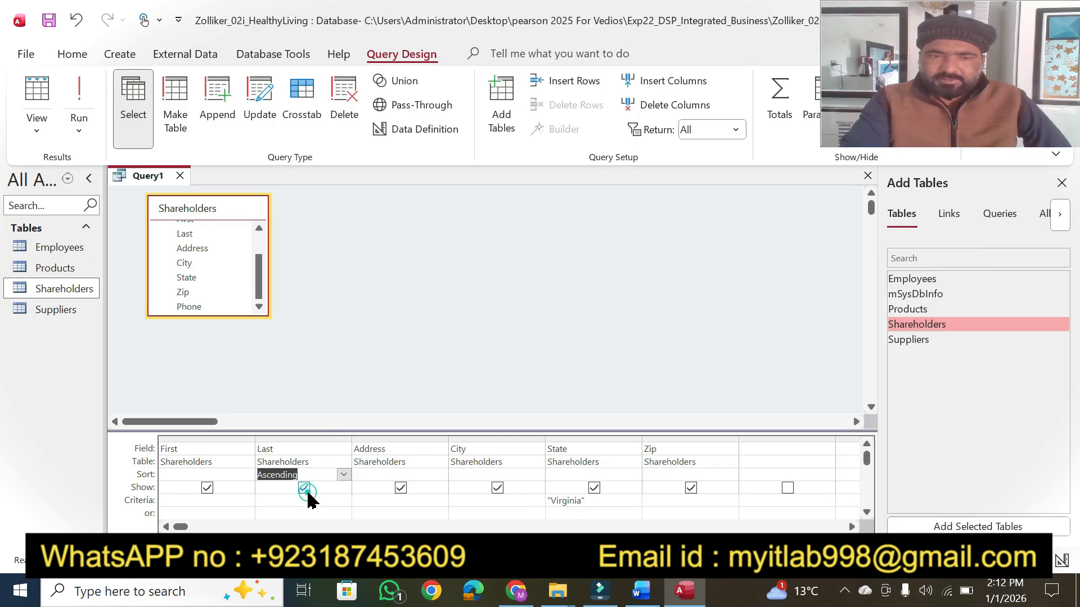
In step 4 in Word, highlight "Name the query VA Shareholders" and "Run, save, and then close the query.".
click(642, 591)
drag(320, 298, 852, 300)
key(Escape)
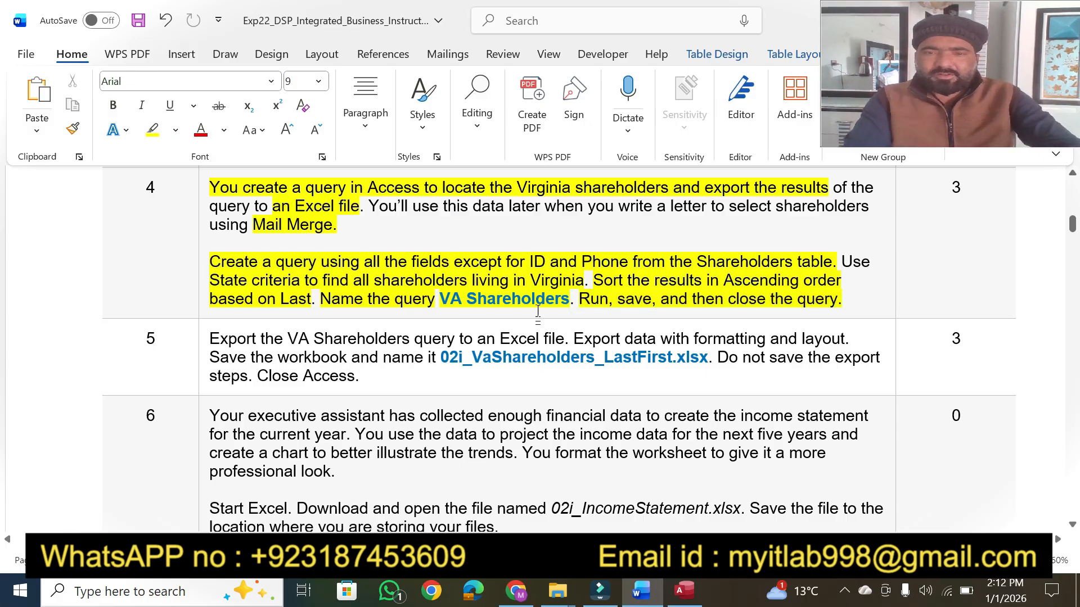
Copy "VA Shareholders" from the Word instructions and save the Access query under that name.
drag(441, 296, 541, 297)
key(ctrl+c)
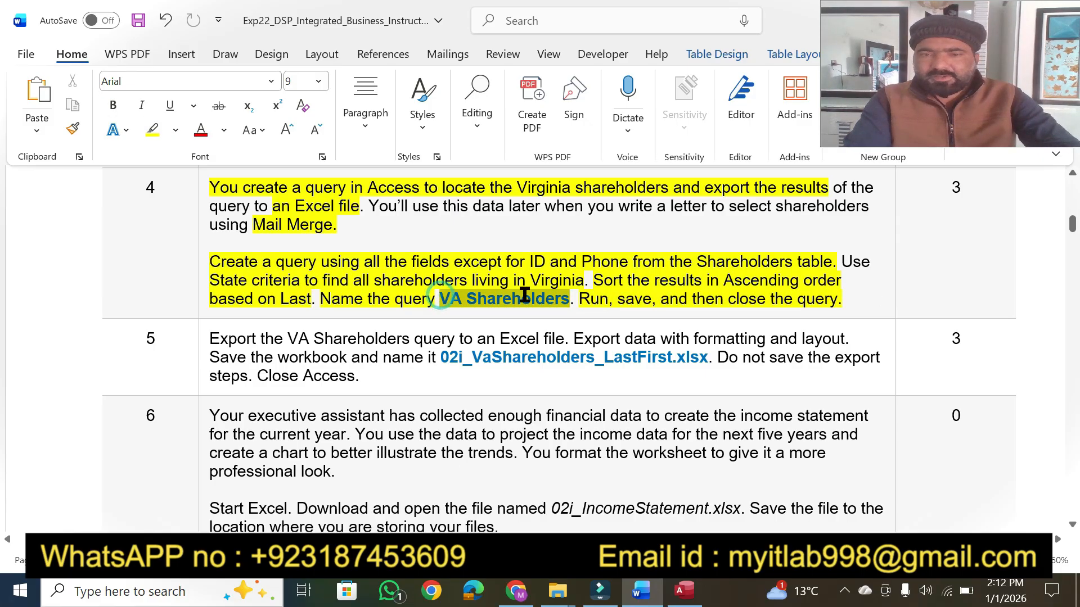
click(687, 597)
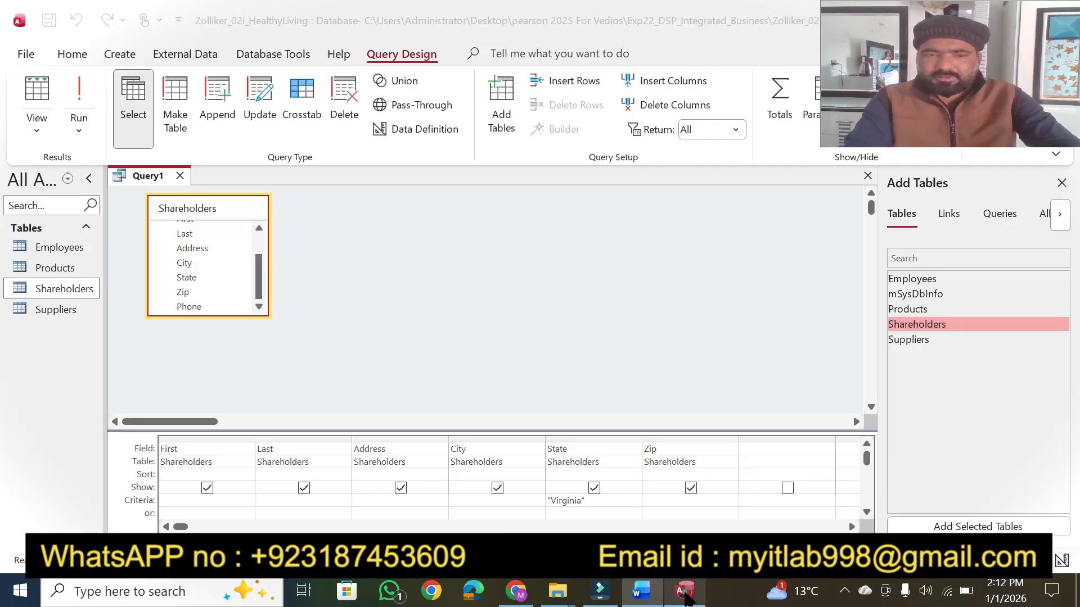
right_click(141, 179)
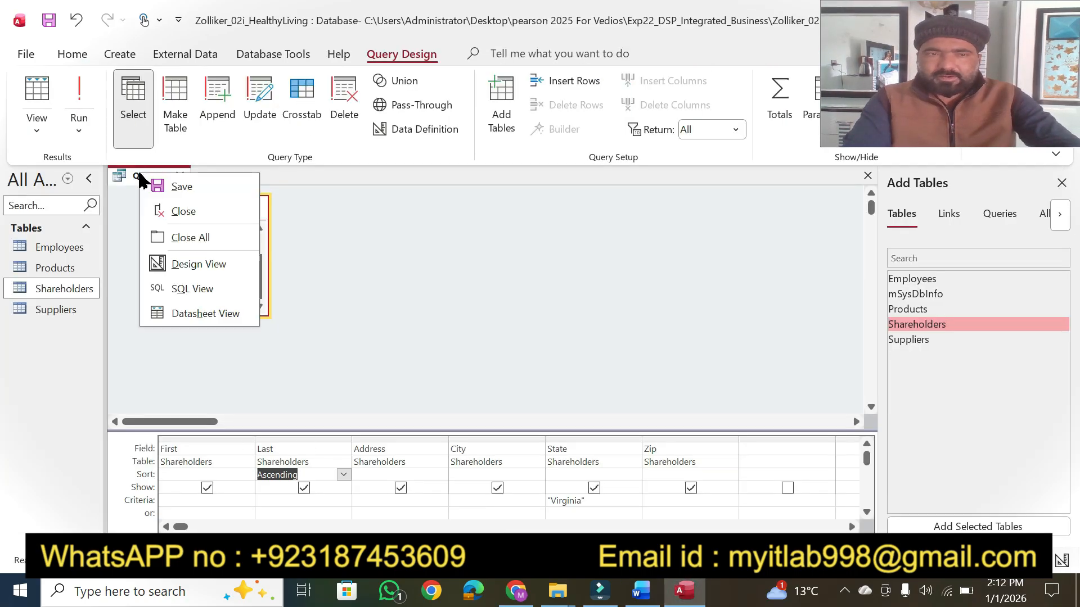
click(171, 182)
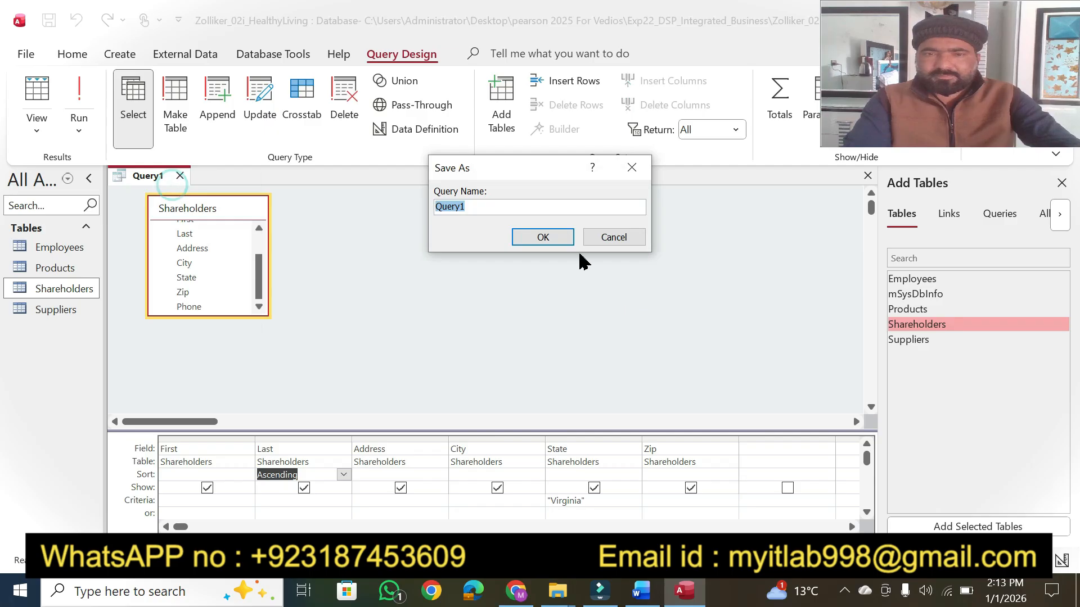
key(ctrl+v)
click(543, 238)
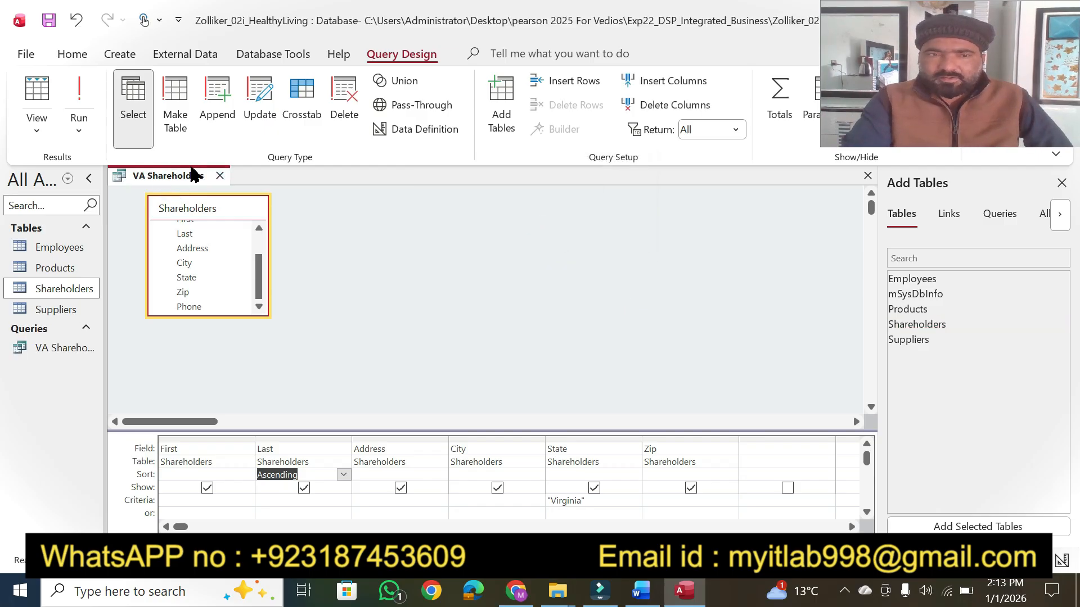
Run the VA Shareholders query in Access and close it.
click(82, 93)
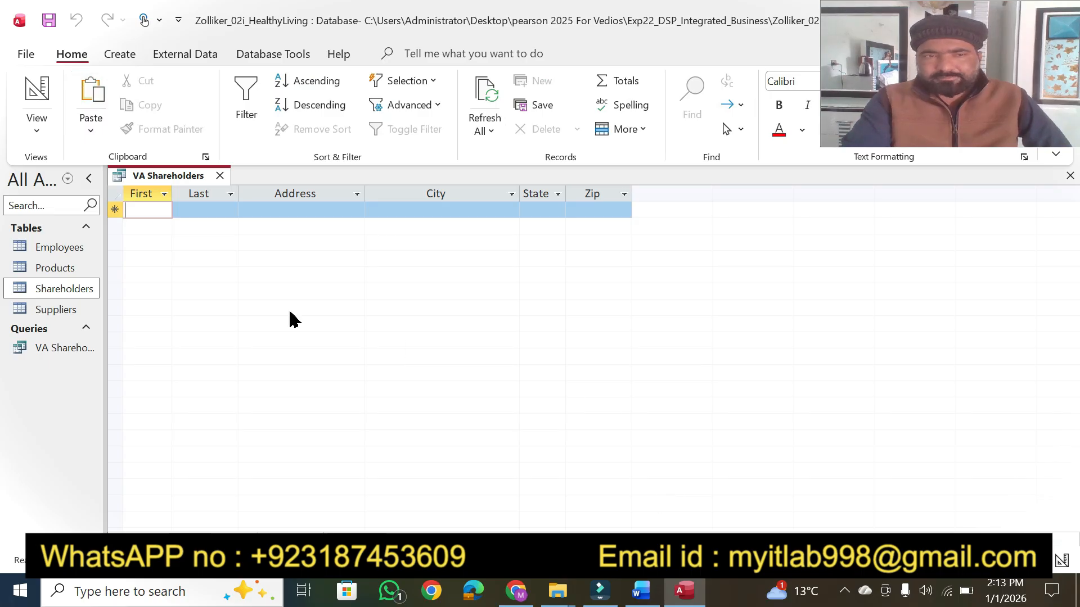
click(639, 597)
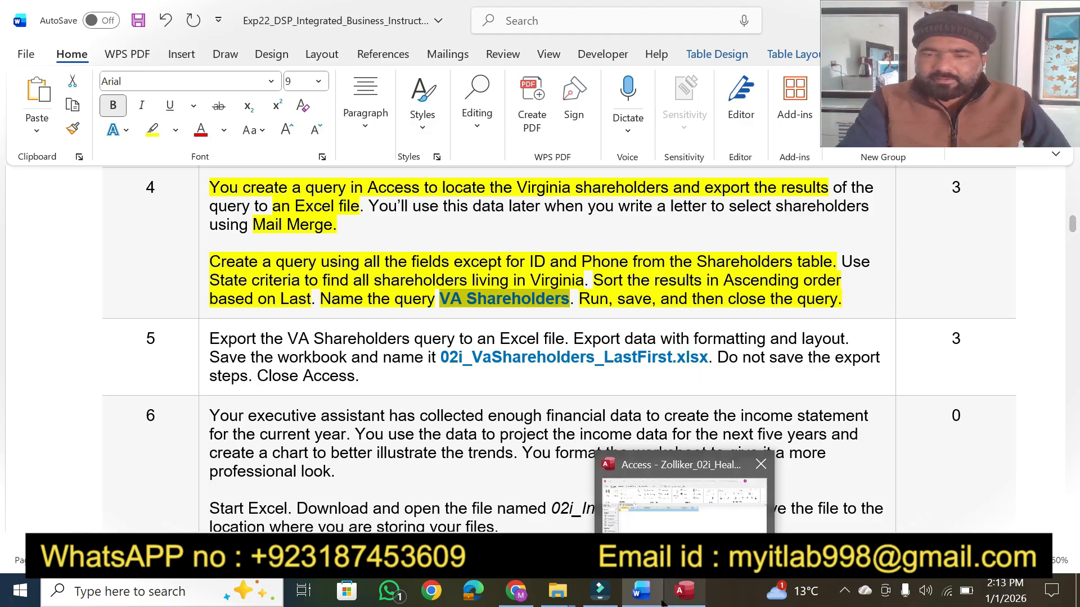
click(687, 597)
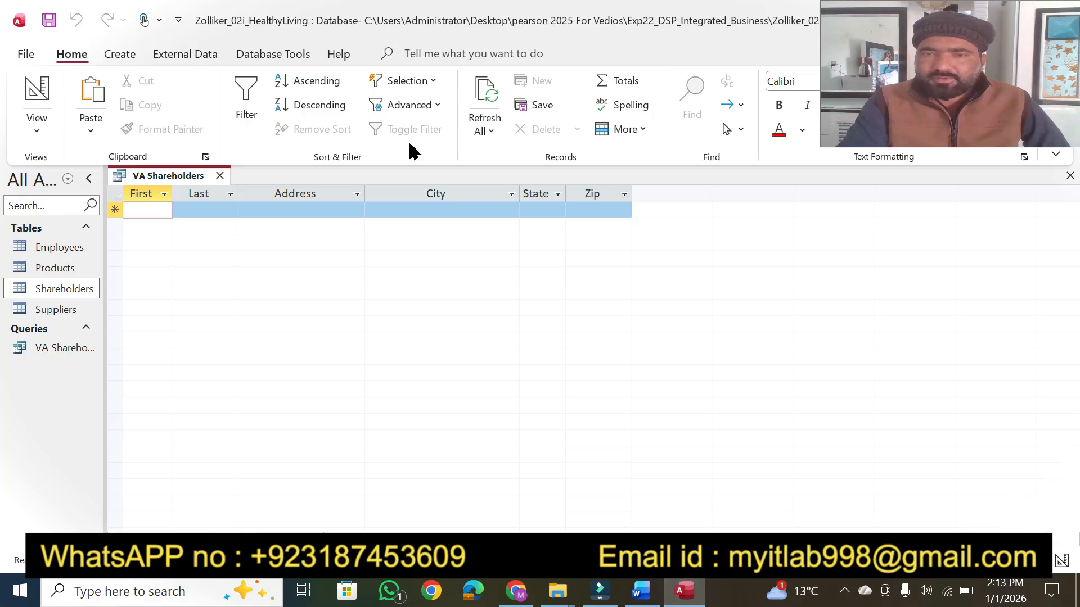
click(512, 194)
click(512, 195)
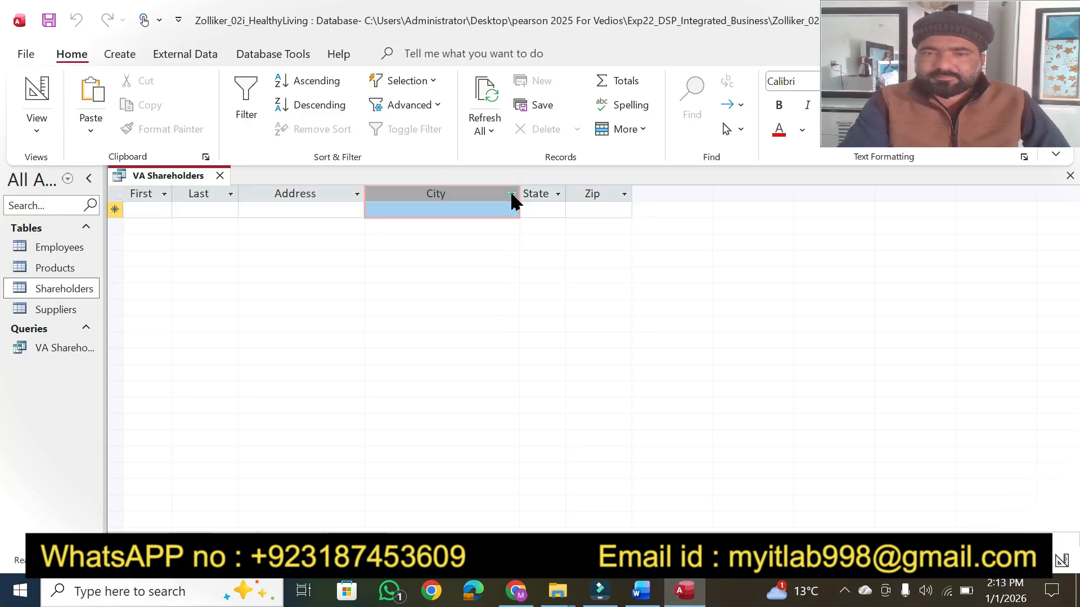
right_click(161, 174)
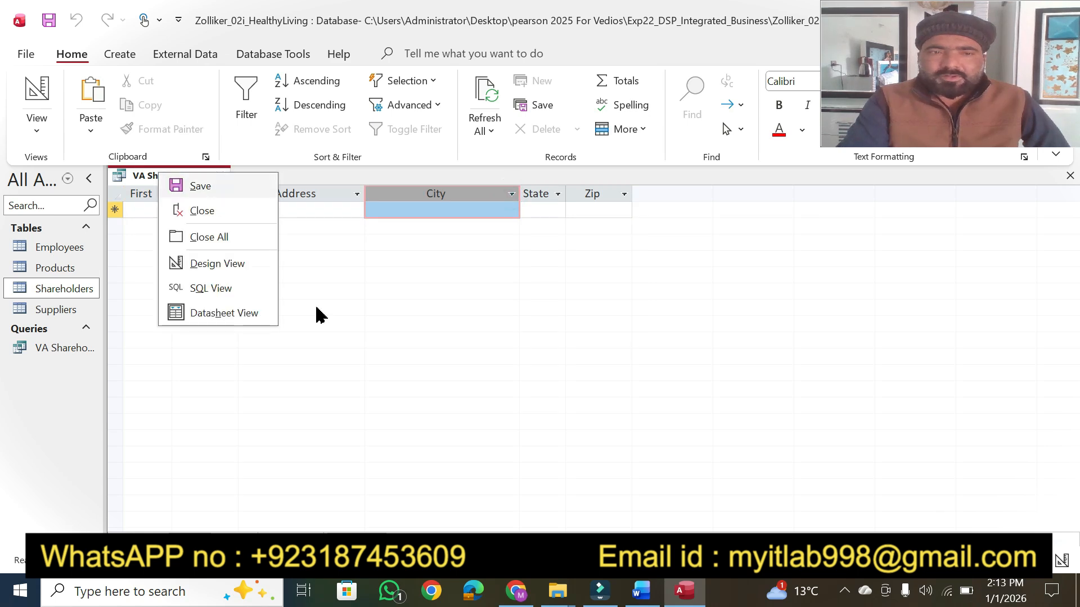
click(641, 591)
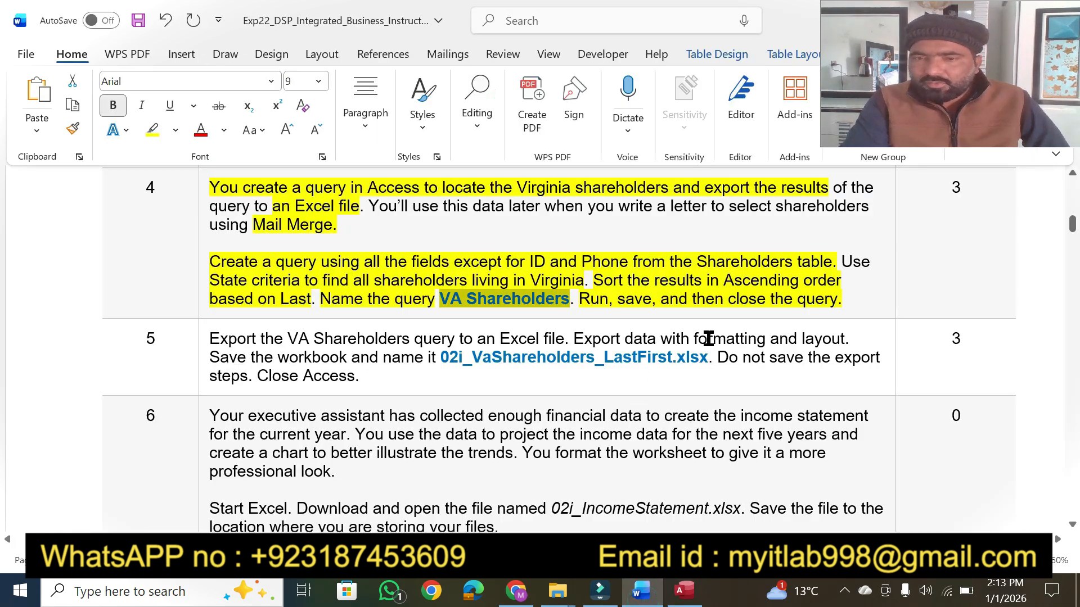
click(684, 590)
right_click(195, 183)
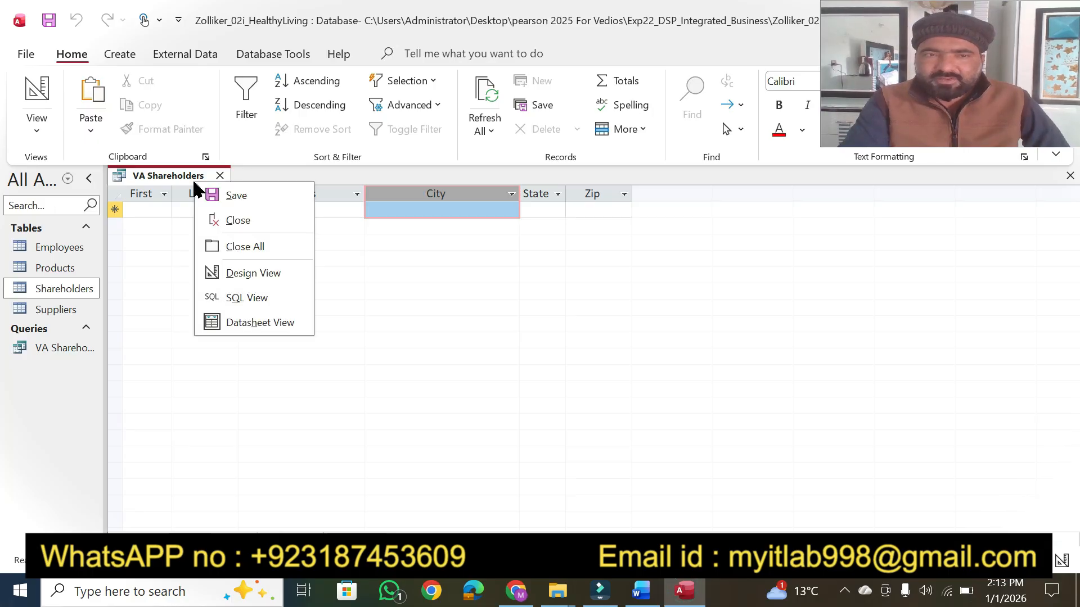
click(236, 220)
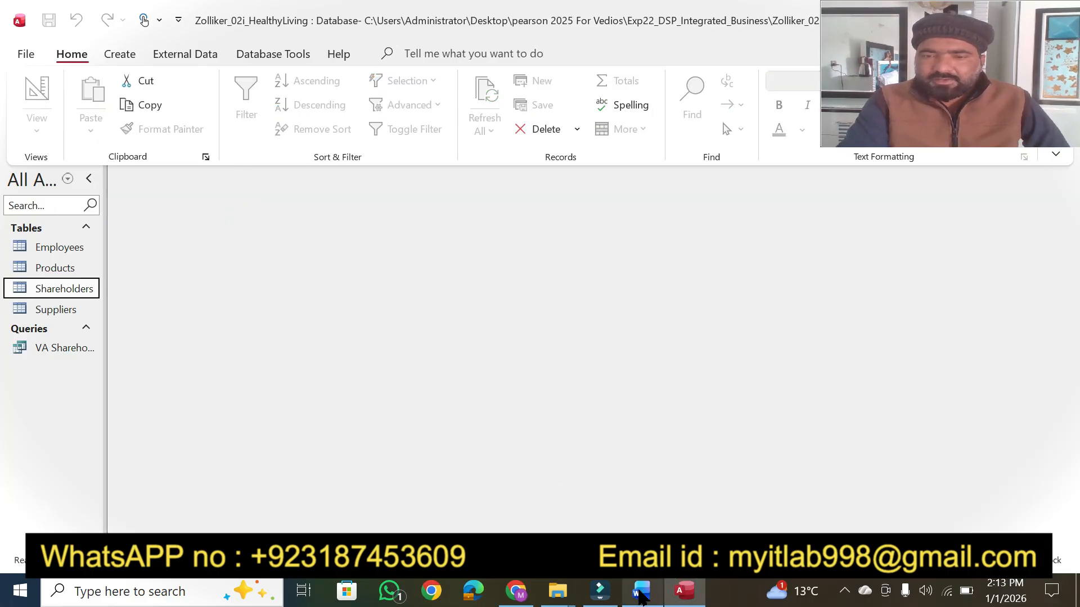
In step 5 in Word, highlight "Export the VA Shareholders query to an Excel file.".
click(641, 590)
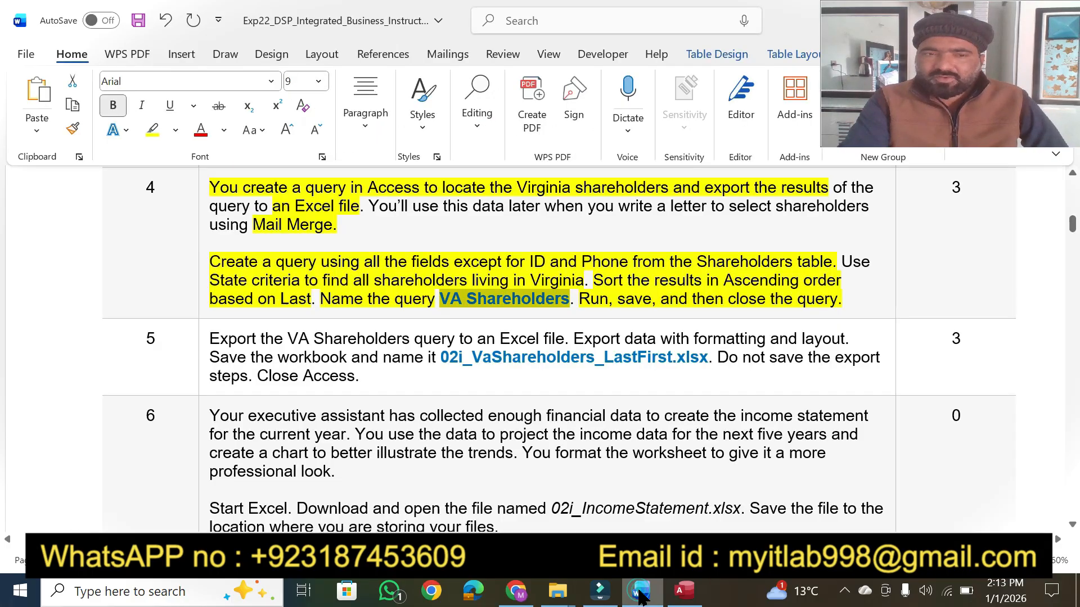
click(853, 301)
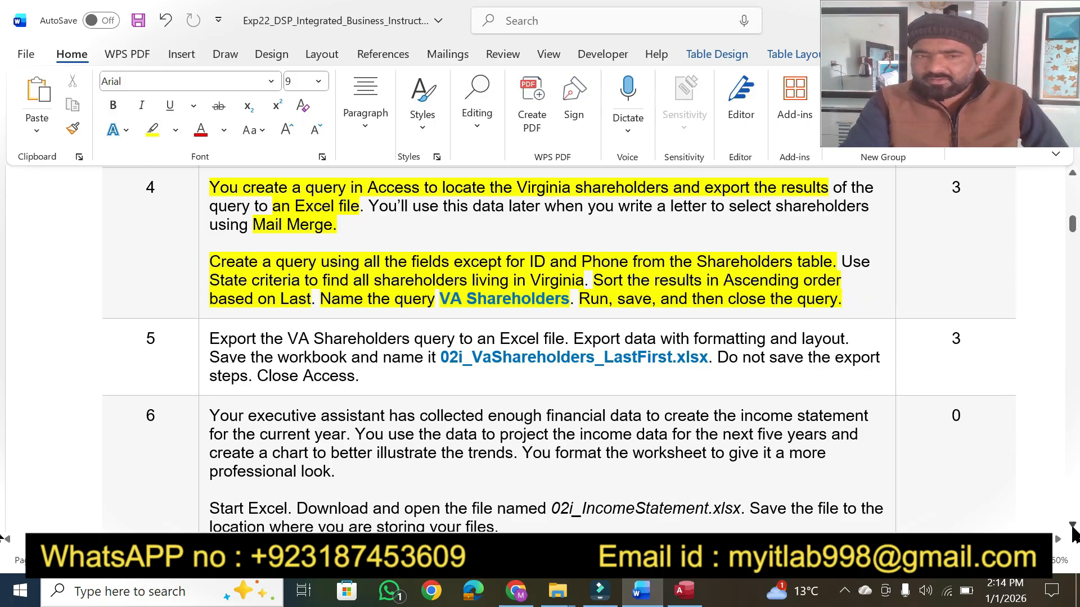
scroll(1074, 534, down, 5)
scroll(1073, 532, down, 2)
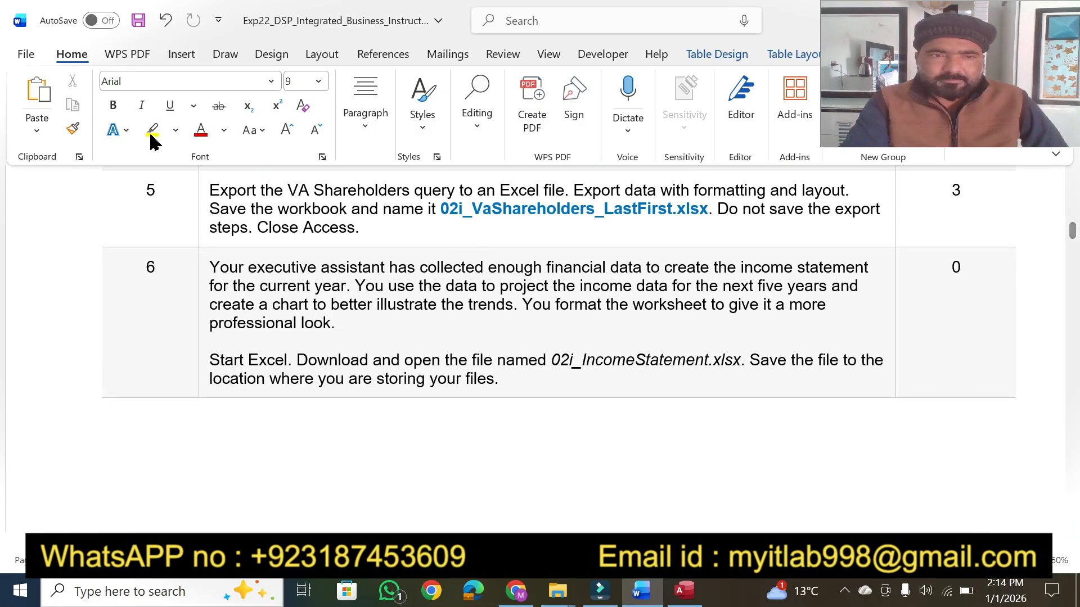
click(150, 131)
mouse_move(209, 189)
mouse_down()
mouse_move(623, 187)
mouse_move(567, 190)
mouse_up()
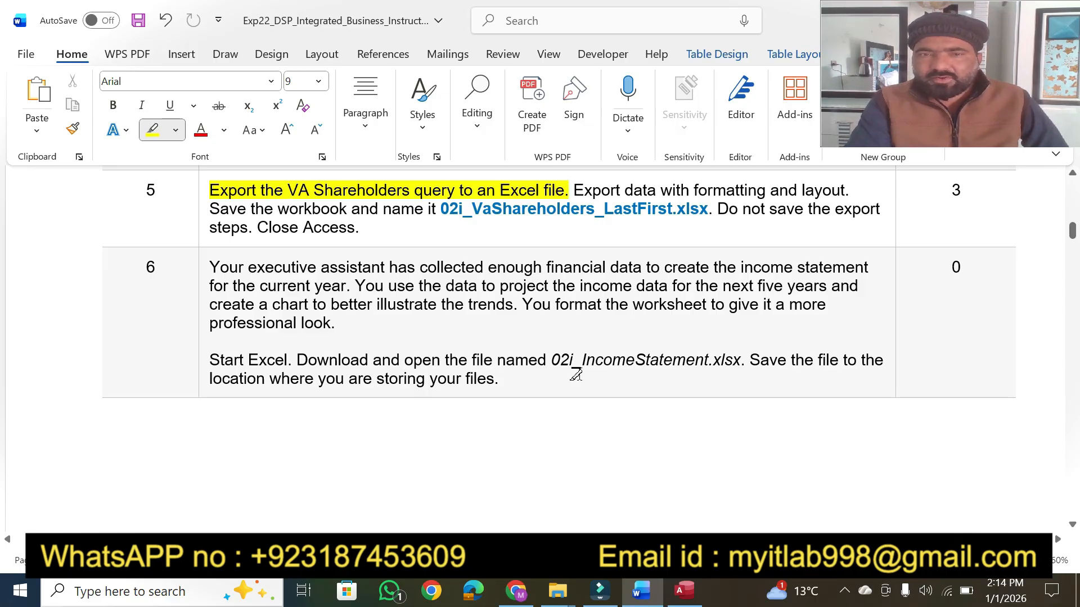
In Access, start exporting the VA Shareholders query to an Excel spreadsheet.
click(685, 590)
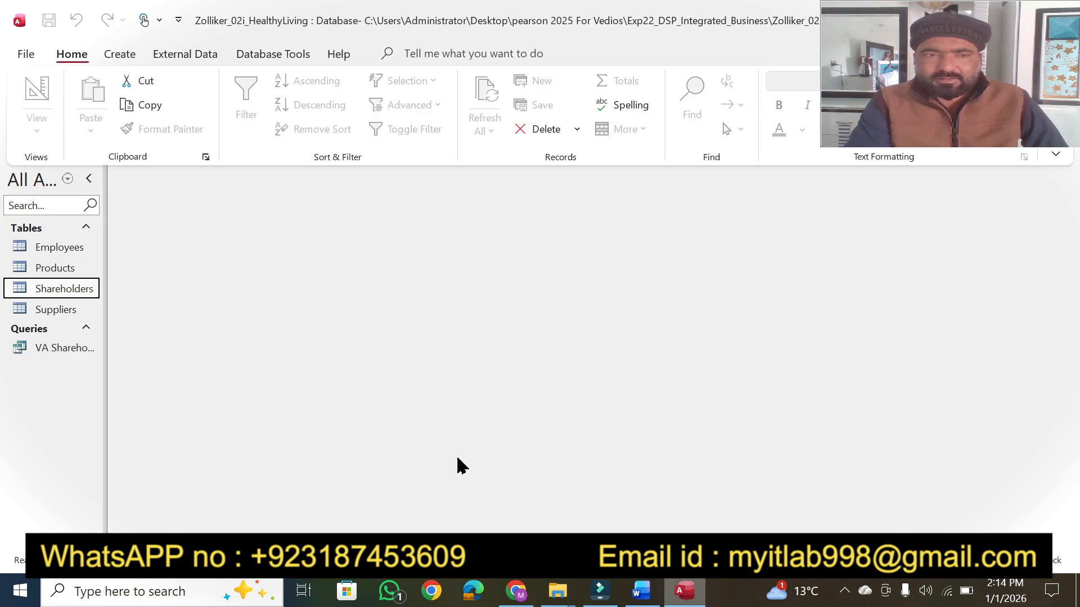
right_click(56, 352)
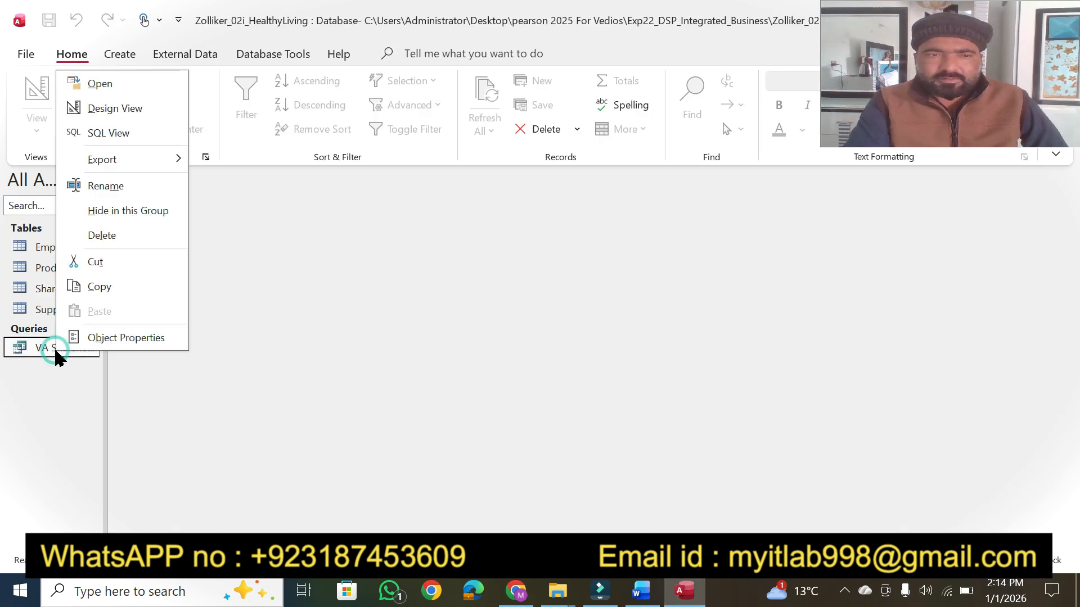
mouse_move(163, 159)
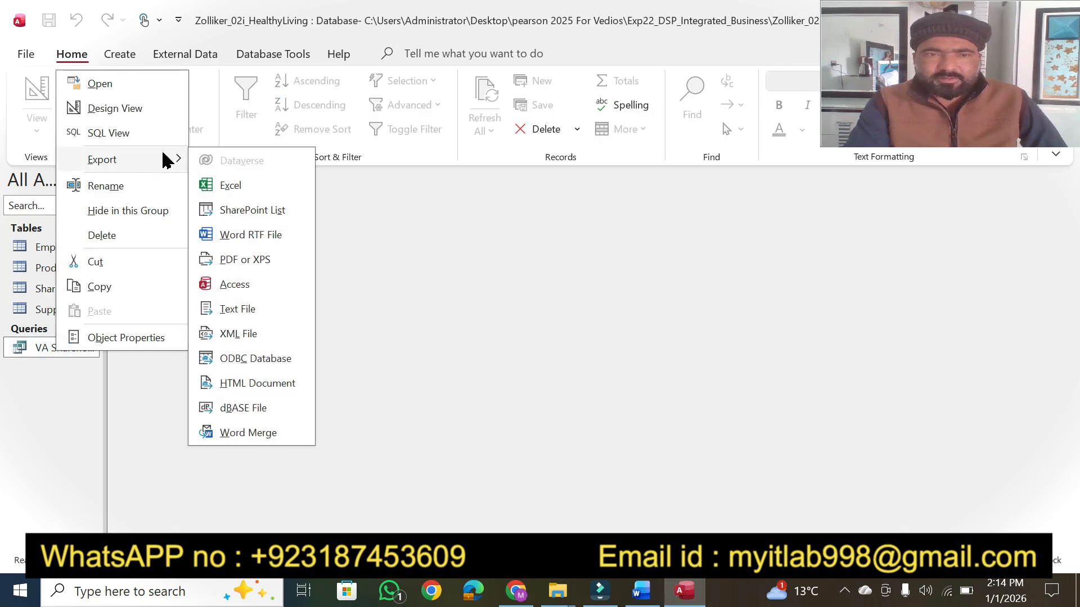
click(231, 186)
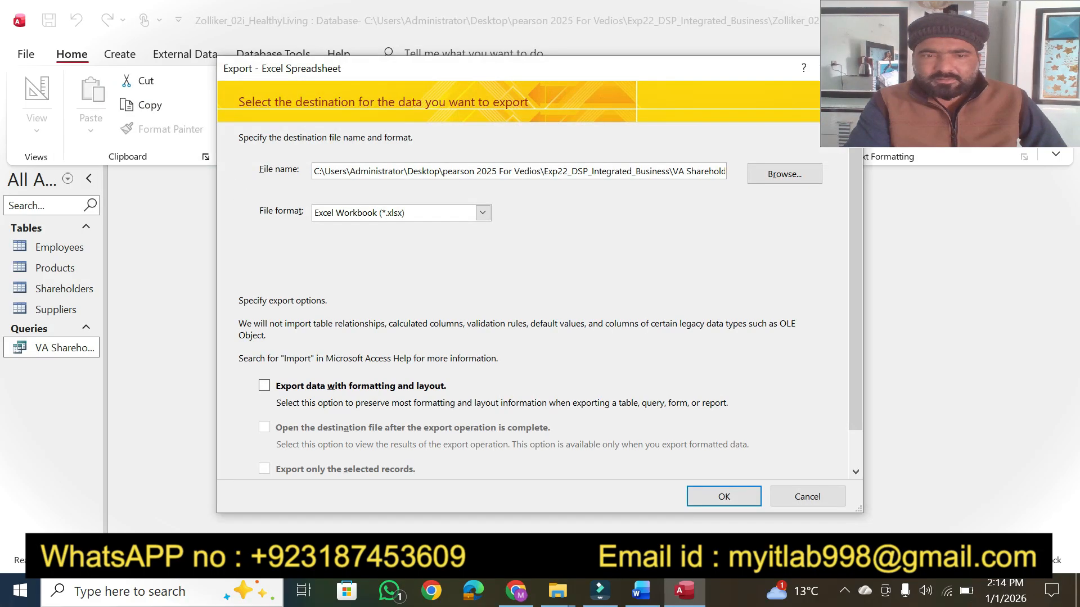
Highlight "Export data with formatting and layout" in step 5 in Word and enable that option for the Access export.
click(641, 602)
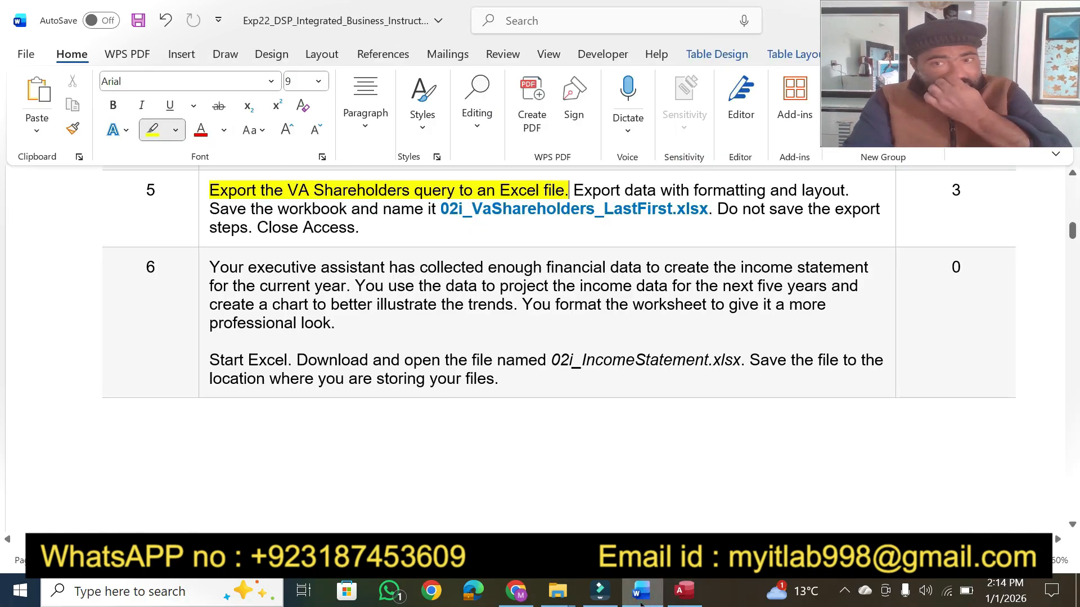
mouse_move(572, 190)
mouse_down()
mouse_move(788, 209)
mouse_move(784, 193)
mouse_move(810, 192)
mouse_up()
click(684, 591)
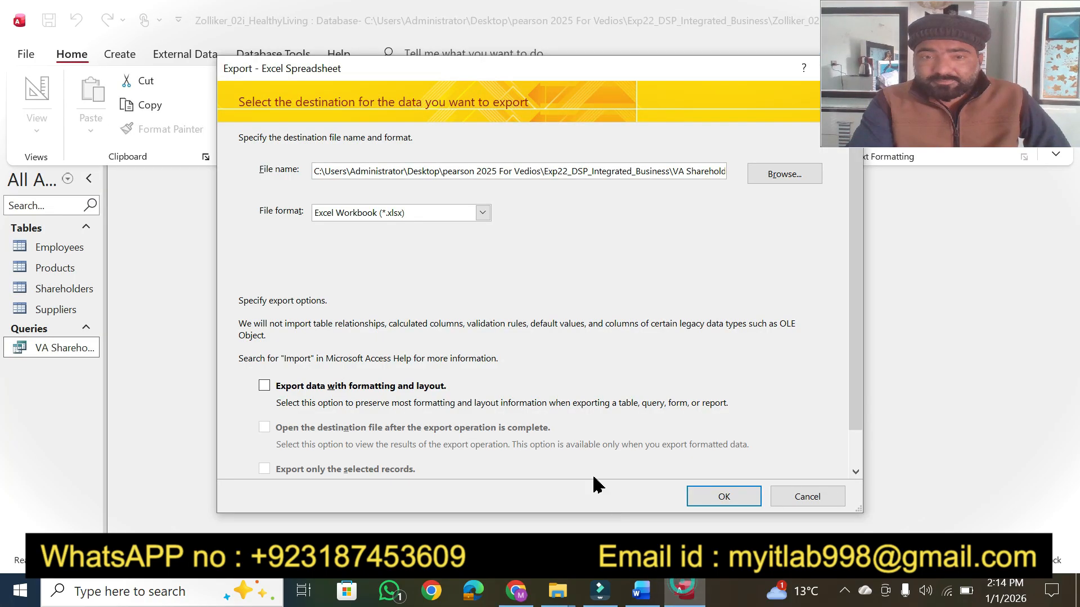
click(263, 386)
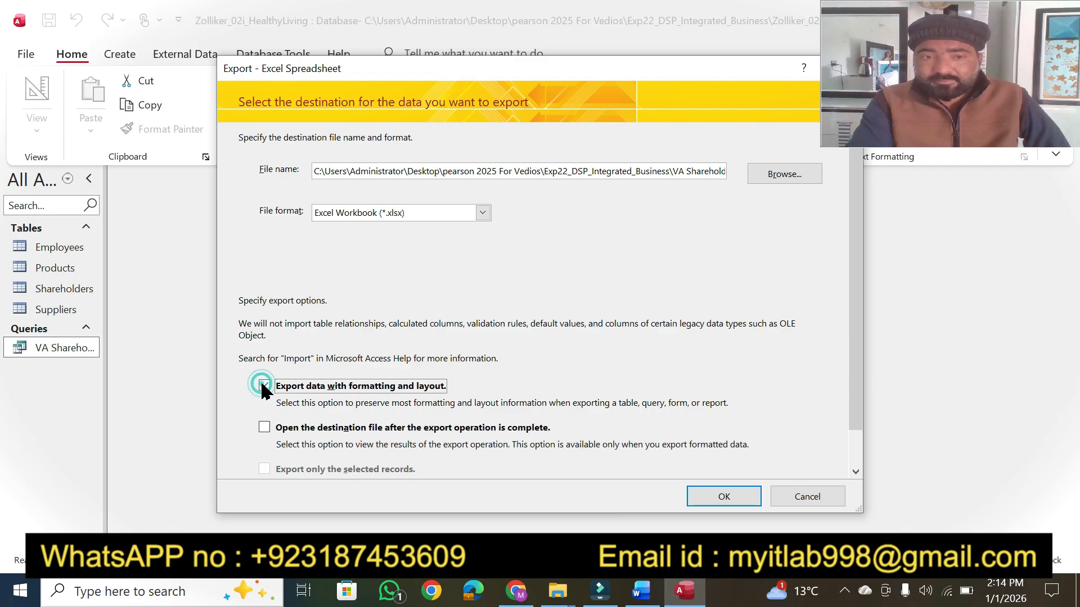
In step 5 in Word, highlight "workbook and name it 02i_VaShareholders_LastFirst.xlsx".
click(639, 591)
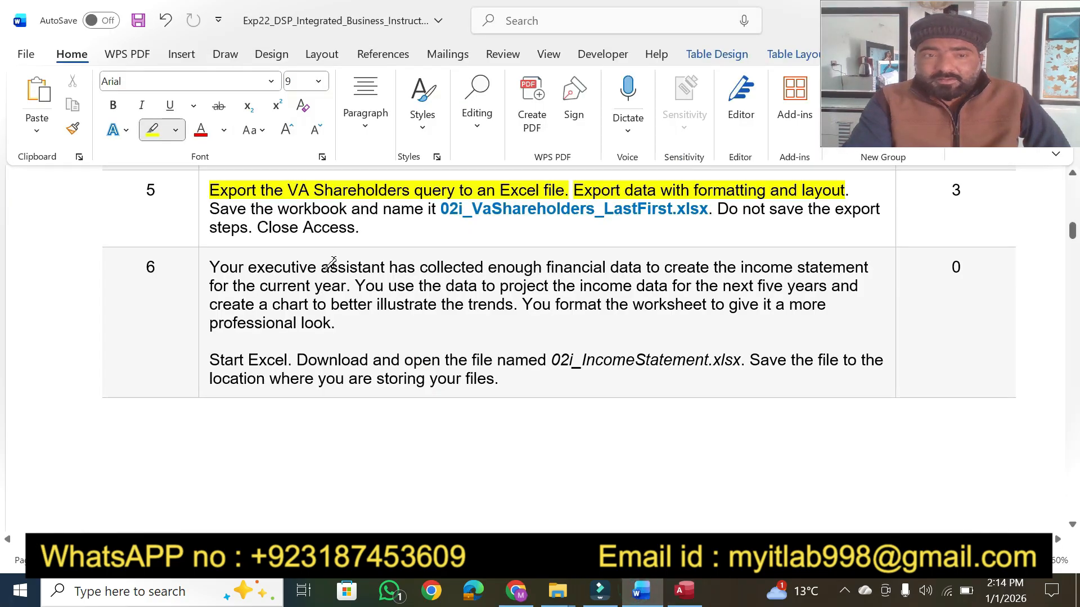
drag(278, 207, 706, 210)
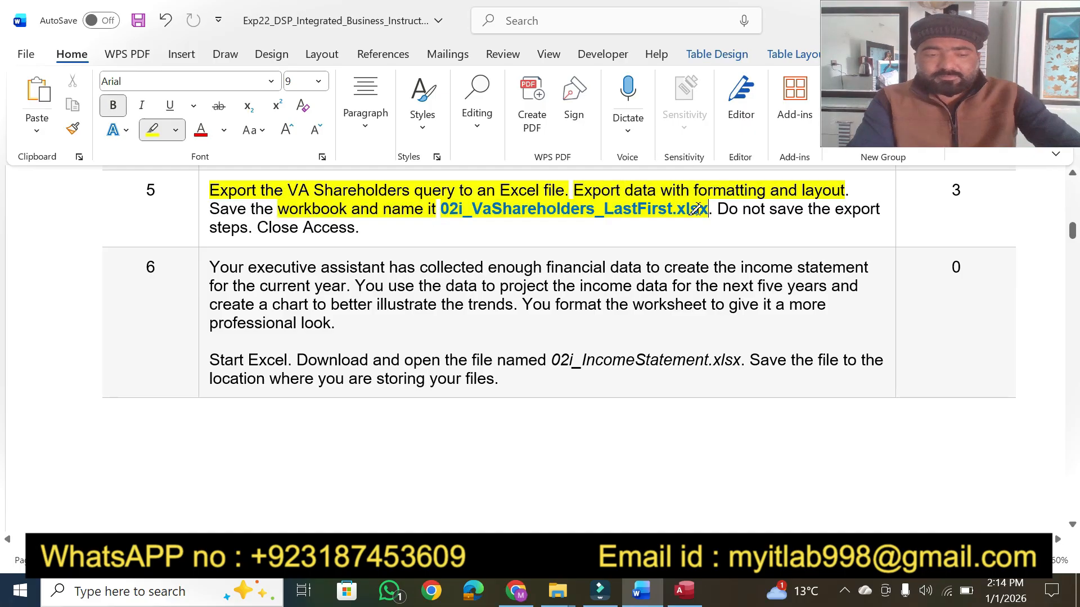
key(Escape)
Copy the workbook name from step 5 in Word and finish the Access export as 02i_VaShareholders_LastFirst.xlsx without saving the export steps.
drag(443, 209, 707, 212)
key(ctrl+c)
click(685, 590)
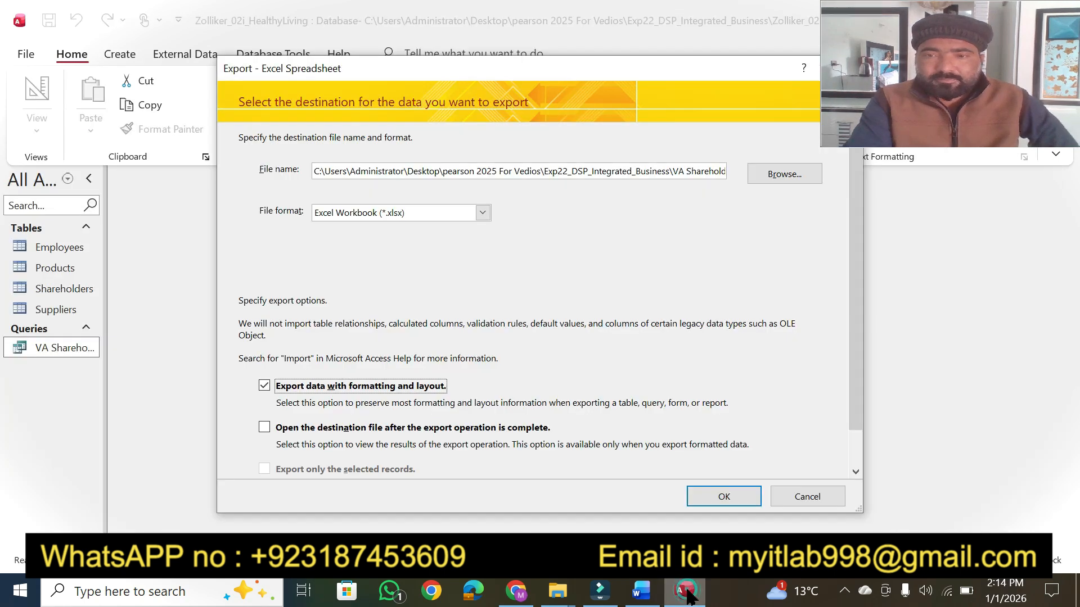
click(784, 175)
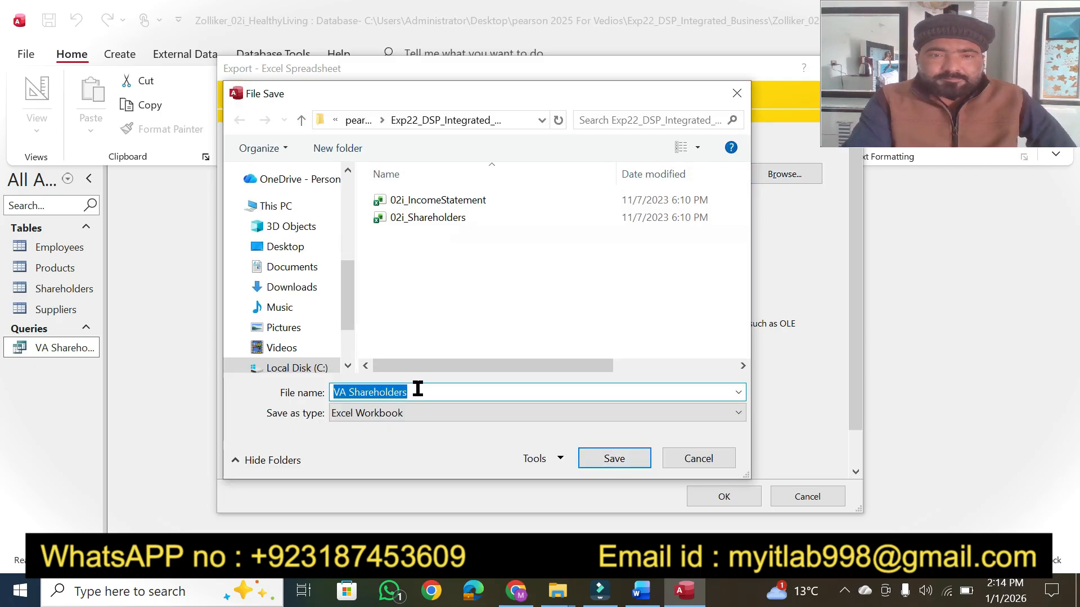
key(ctrl+v)
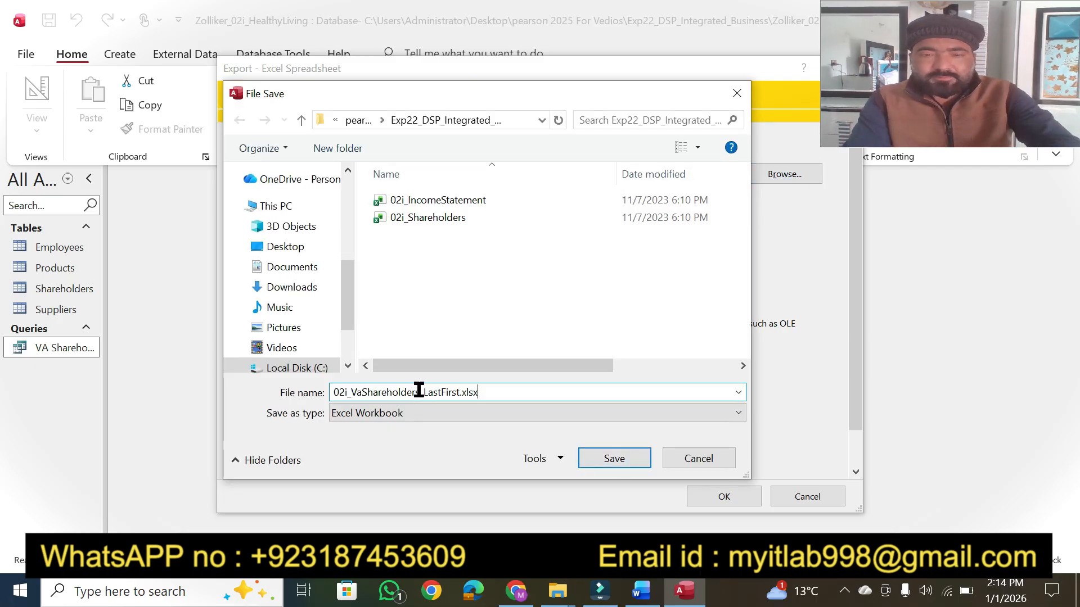
click(598, 459)
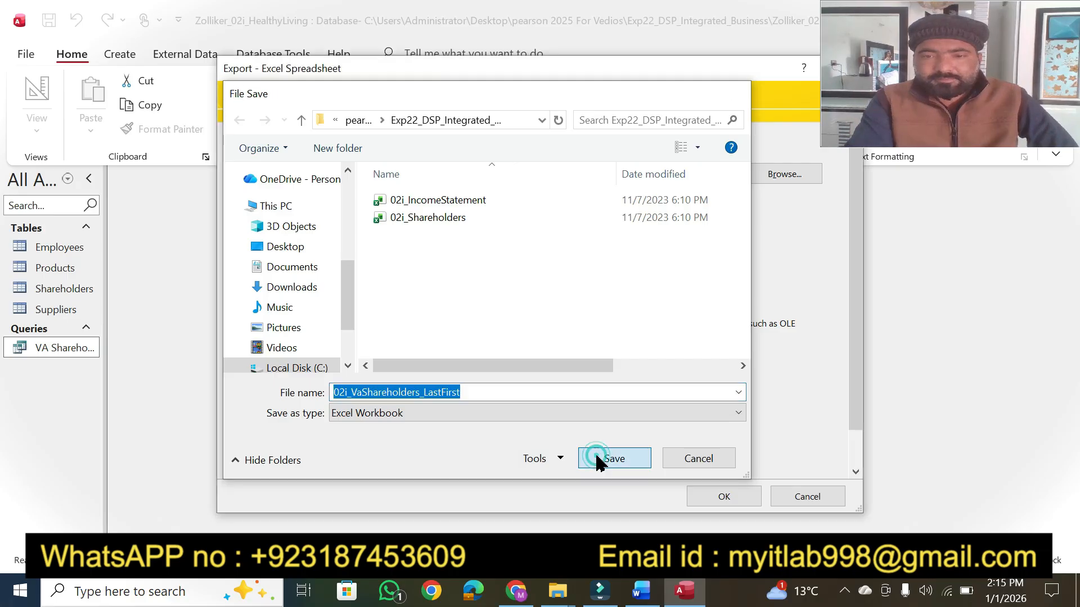
click(713, 500)
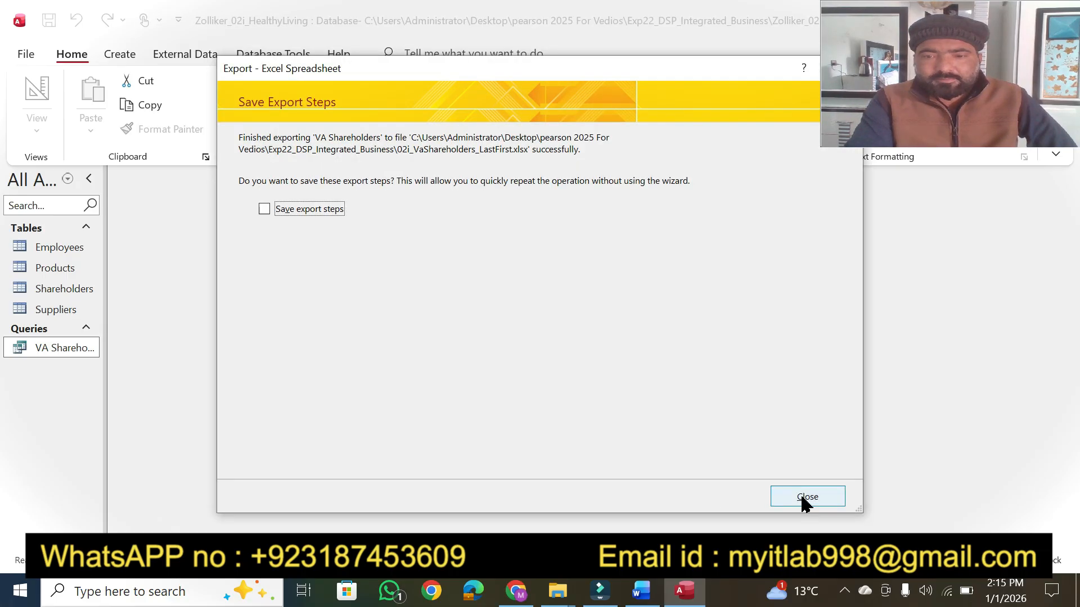
click(805, 497)
In step 5 in Word, highlight "Do not save the export steps. Close Access.".
click(642, 592)
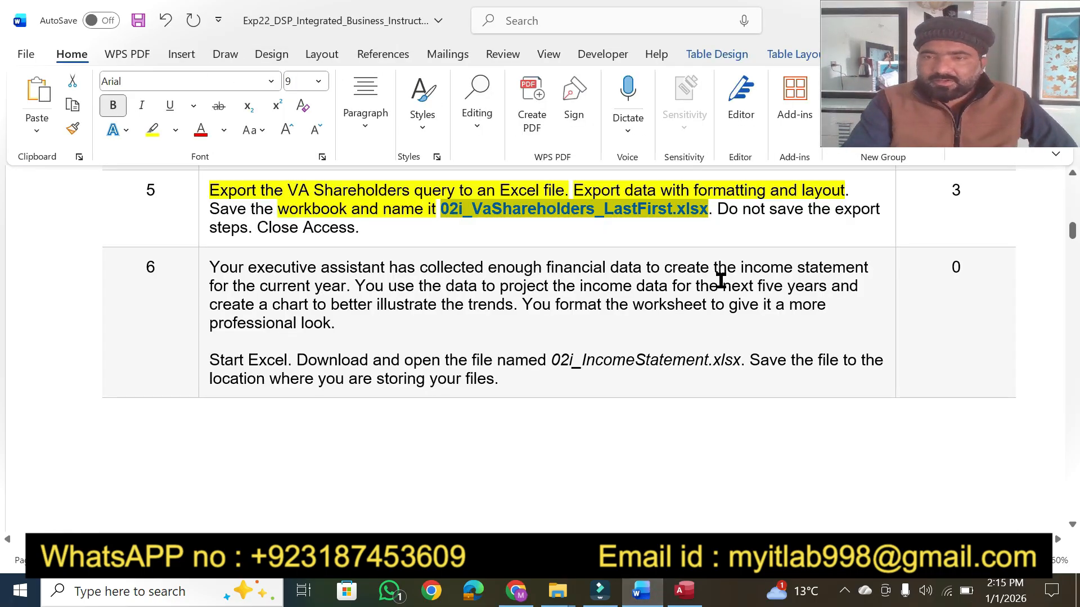
drag(720, 209, 718, 426)
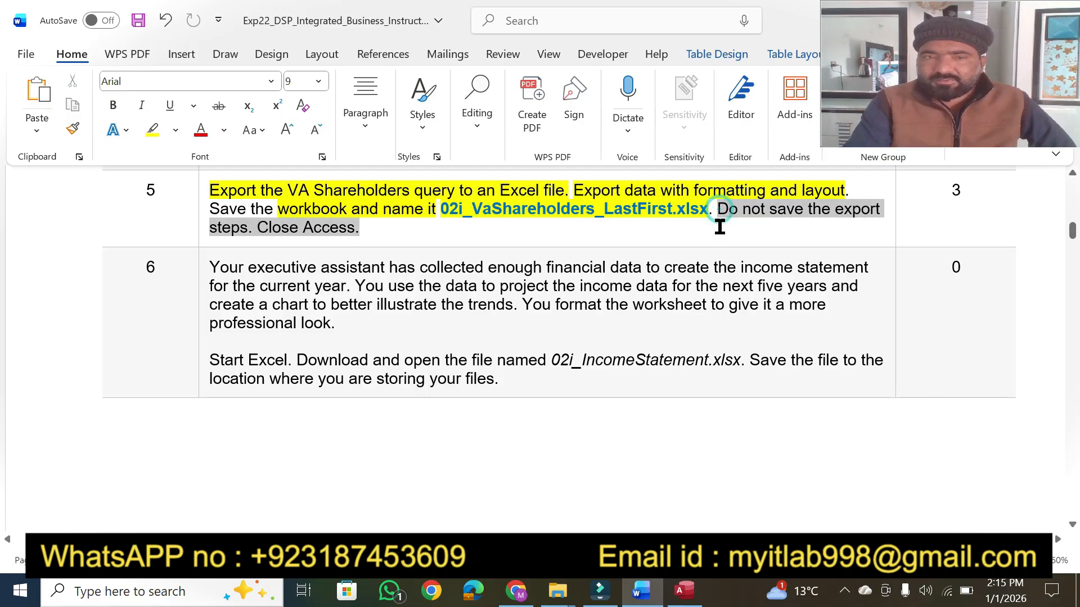
click(790, 198)
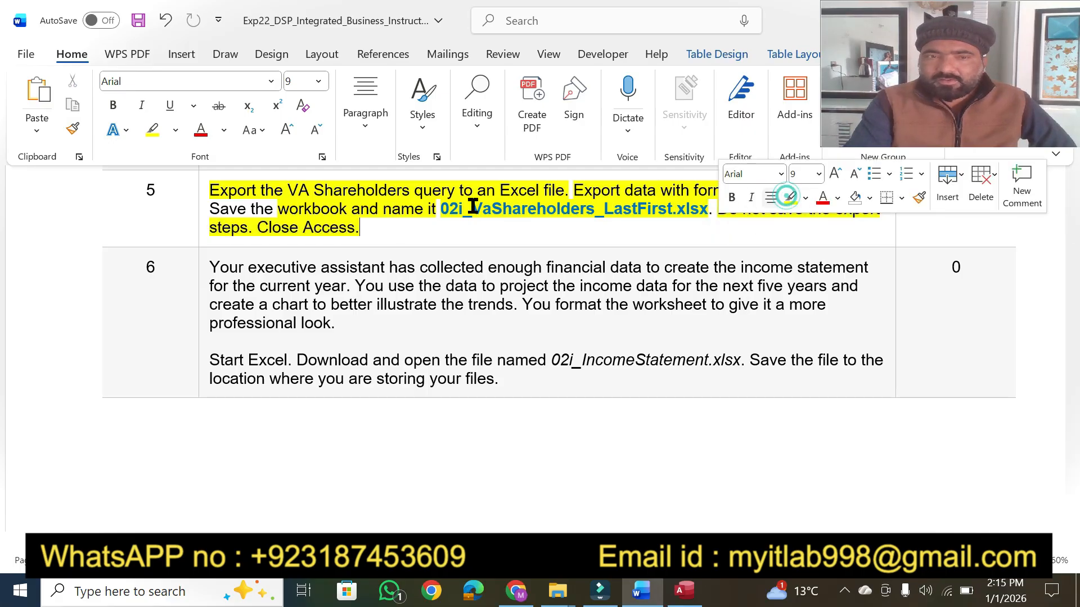
click(384, 230)
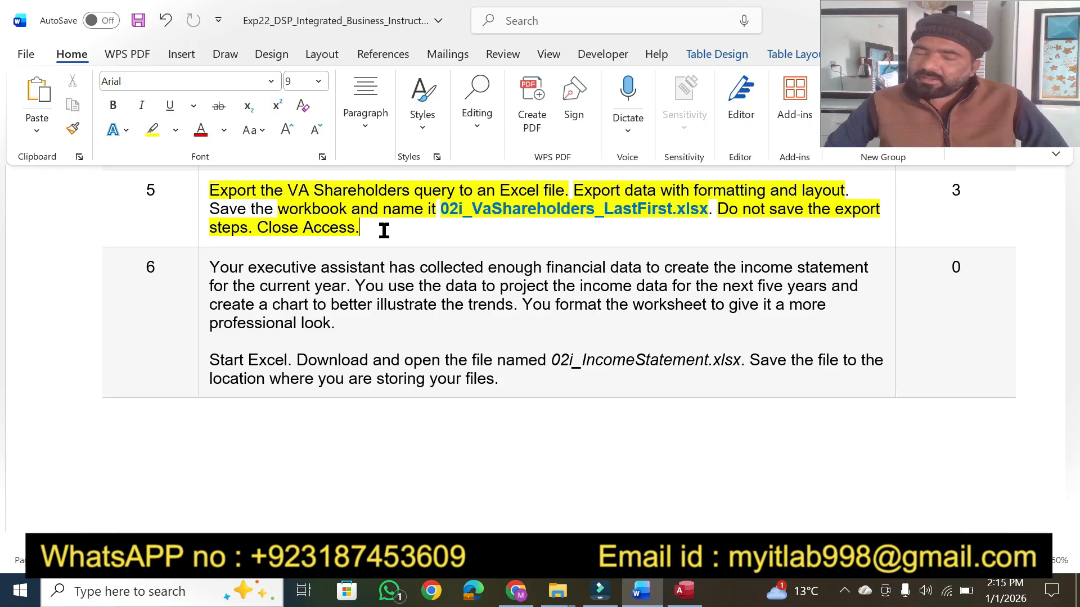
Switch to Access and compact and repair the HealthyLiving database.
click(684, 590)
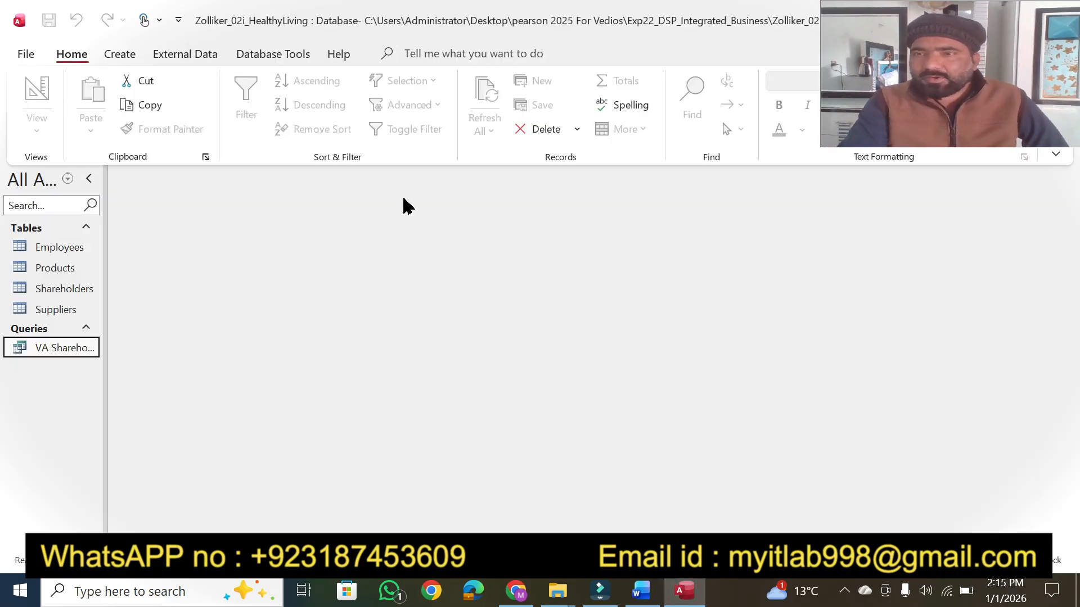
click(26, 54)
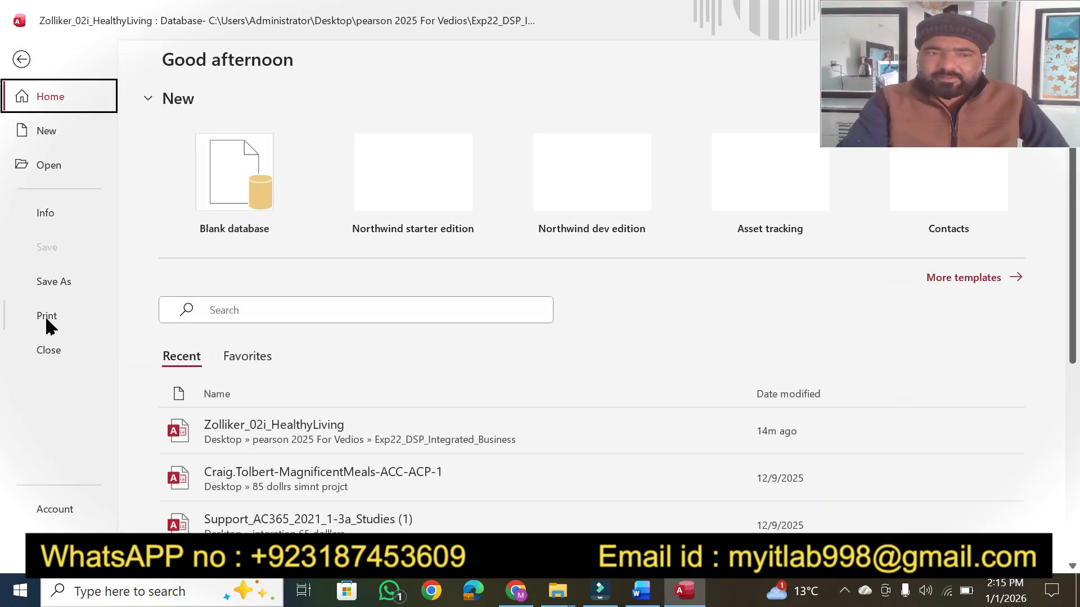
click(49, 220)
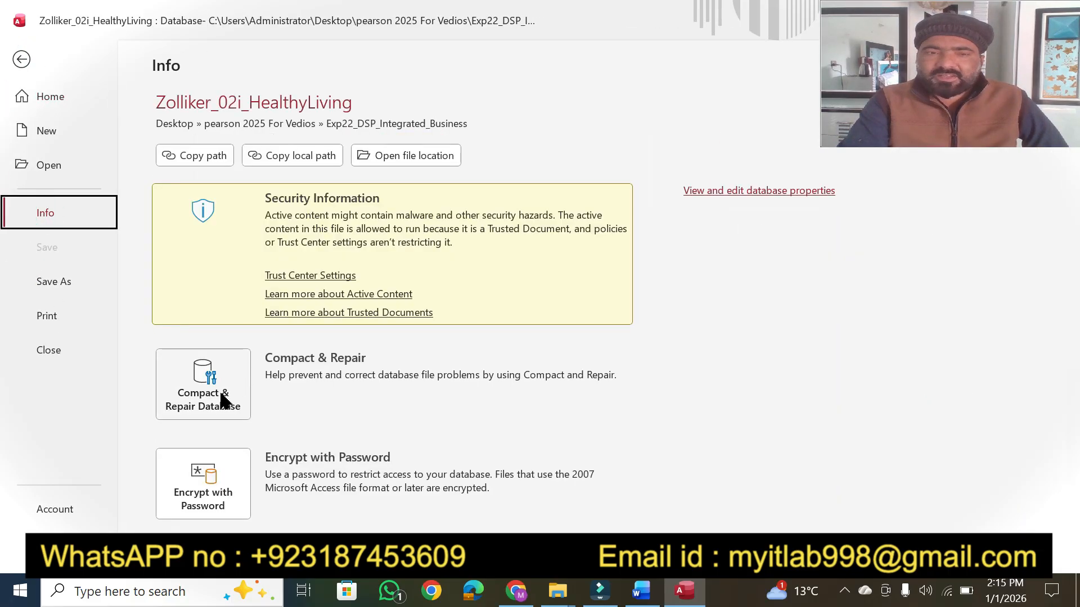
click(220, 394)
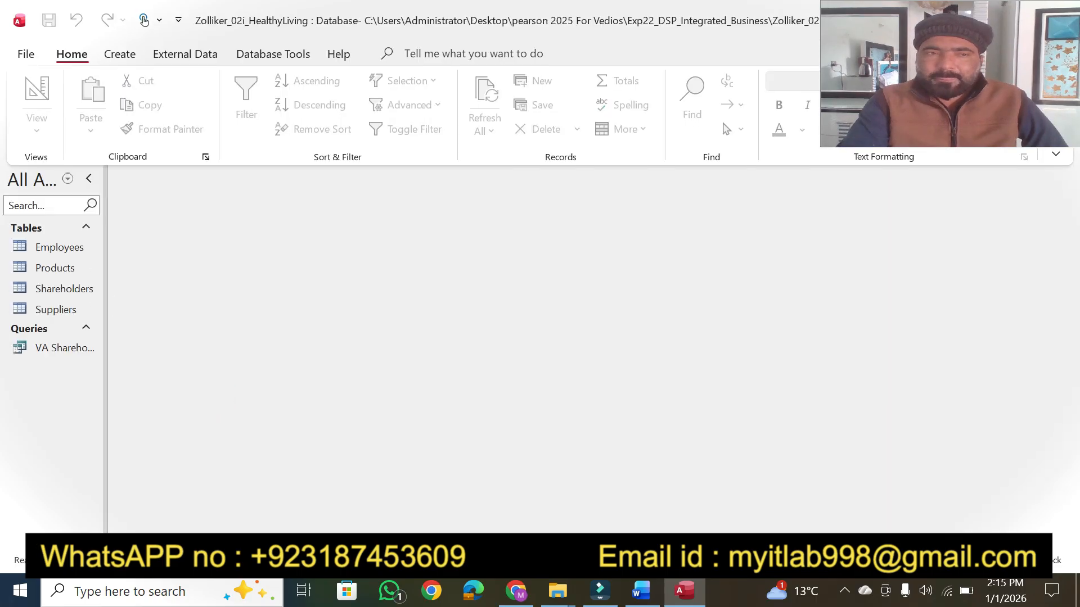
Close the HealthyLiving database and exit Access.
click(27, 56)
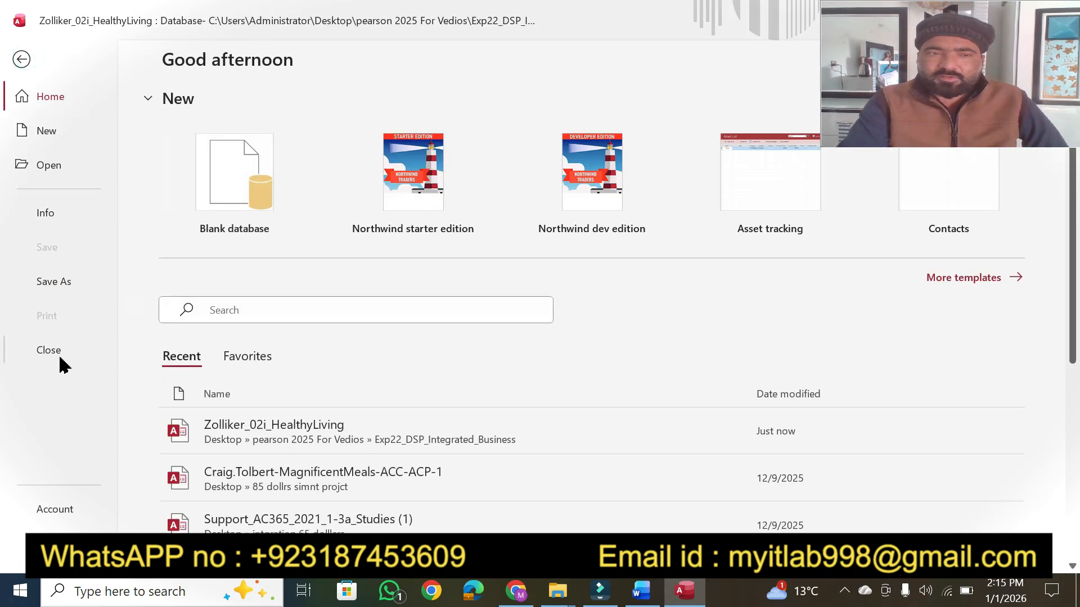
click(61, 359)
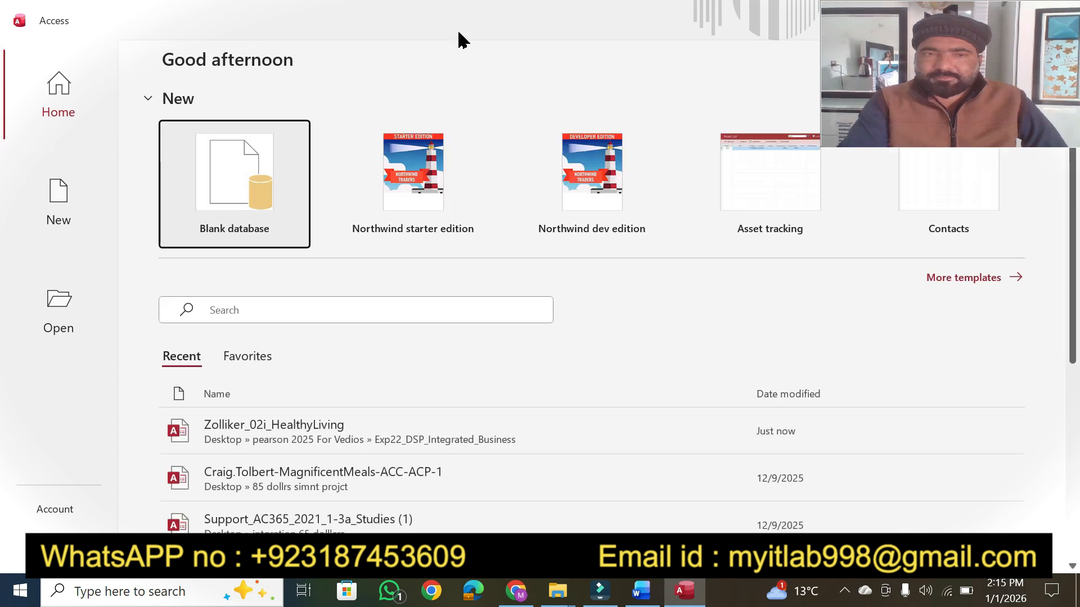
double_click(550, 24)
click(810, 44)
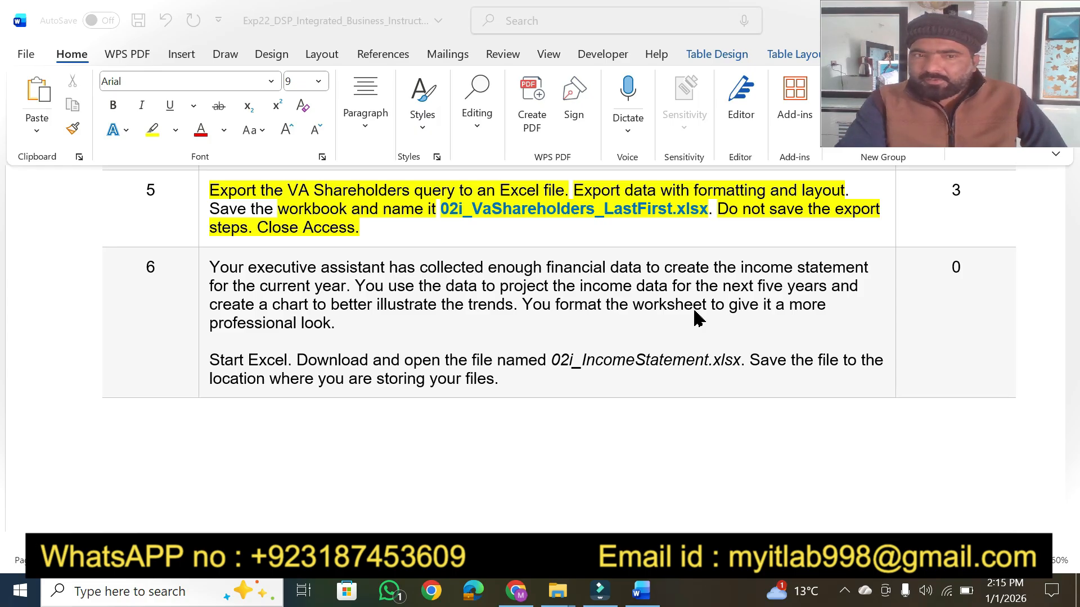
Turn on the yellow text highlighter in Word for marking the step 6 instructions.
click(1073, 525)
click(1072, 525)
click(1072, 525)
click(1073, 526)
click(1072, 525)
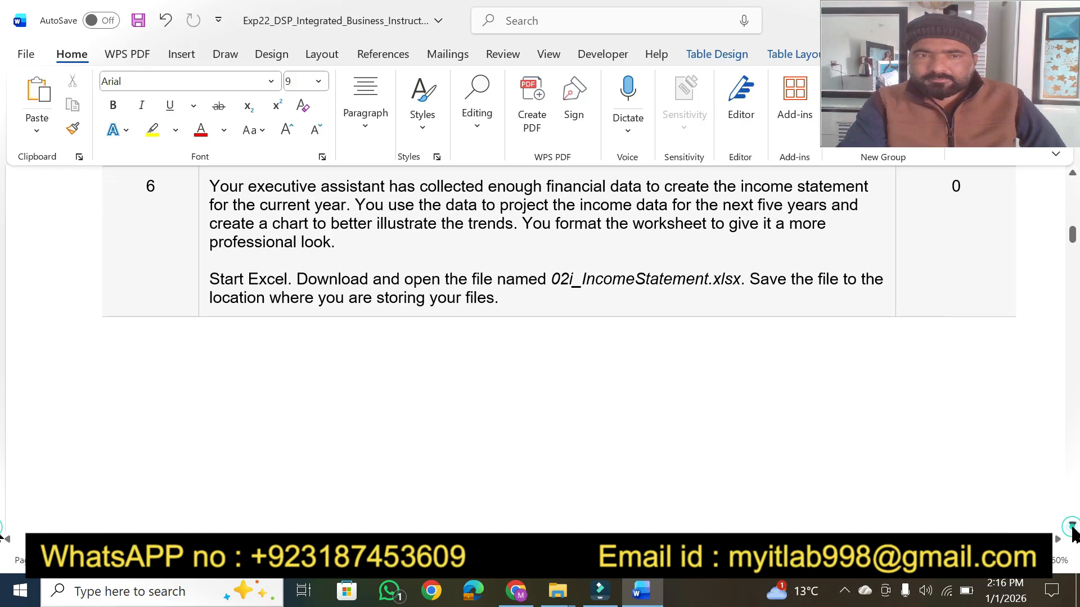
click(152, 132)
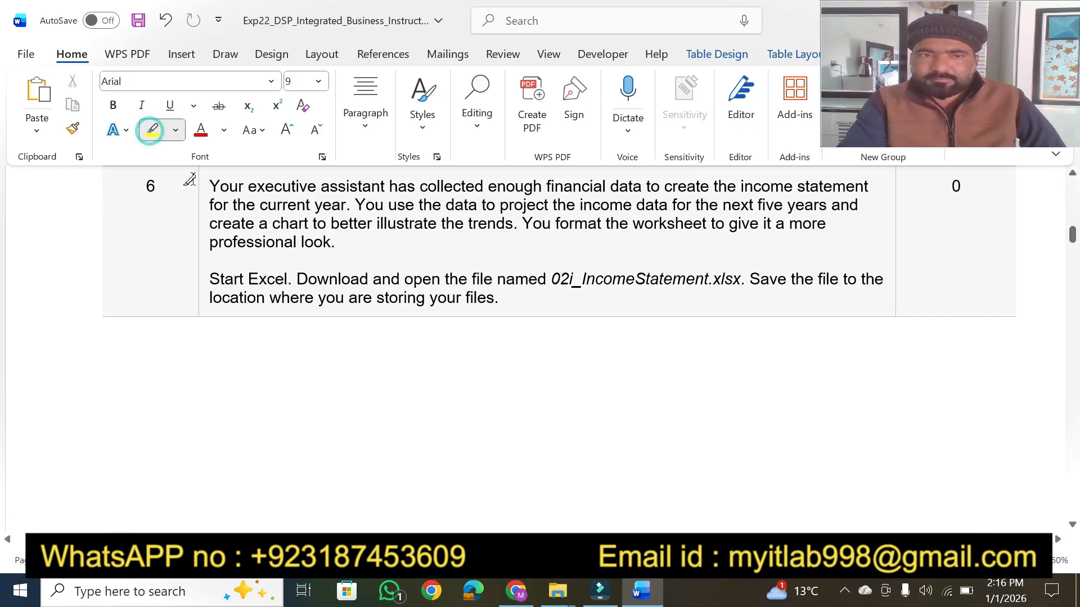
Highlight in yellow the step 6 instructions on the income statement background and on opening and saving 02i_IncomeStatement.xlsx.
drag(206, 185, 823, 182)
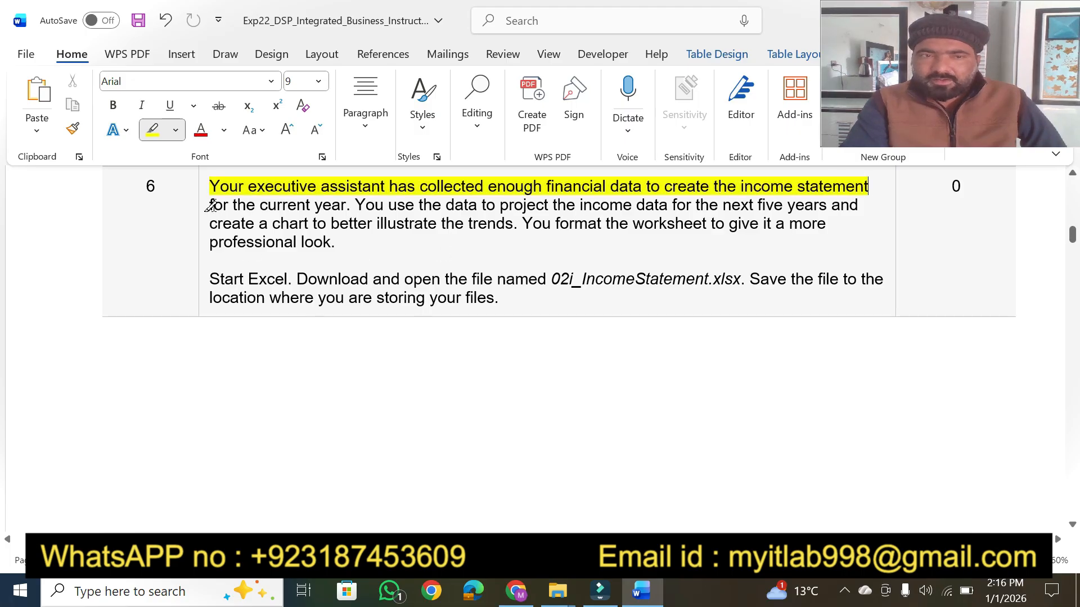
drag(210, 205, 826, 205)
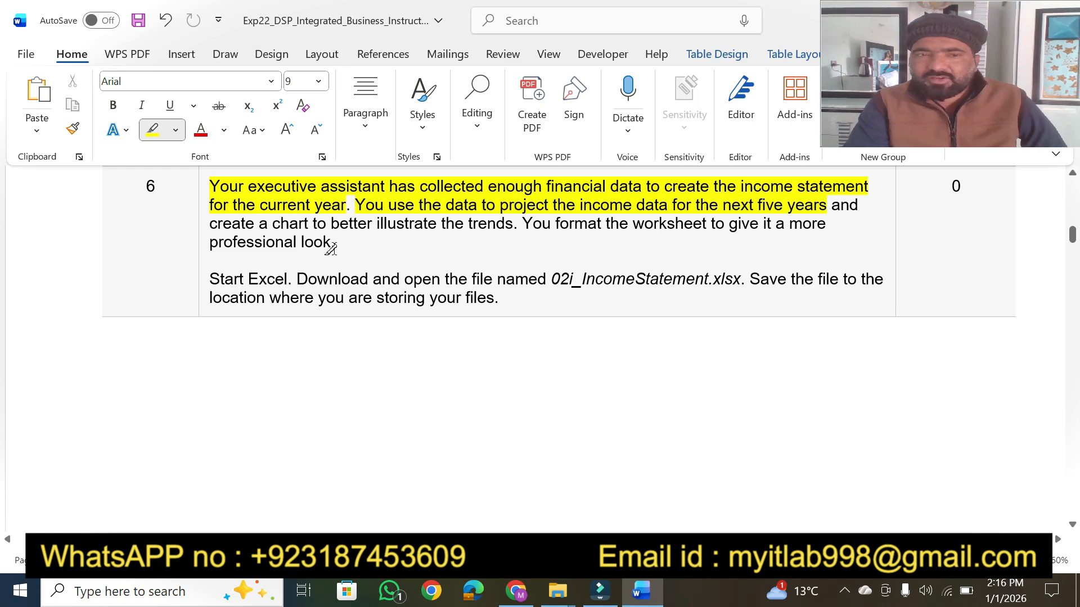
mouse_move(208, 222)
mouse_down()
mouse_move(697, 223)
mouse_move(663, 221)
mouse_up()
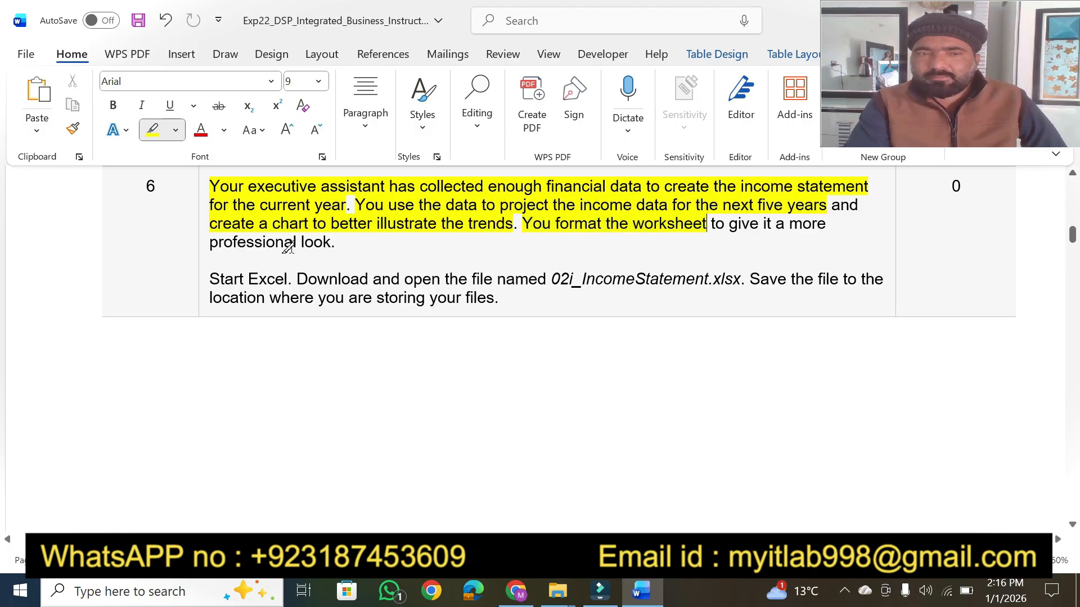
drag(305, 239, 336, 243)
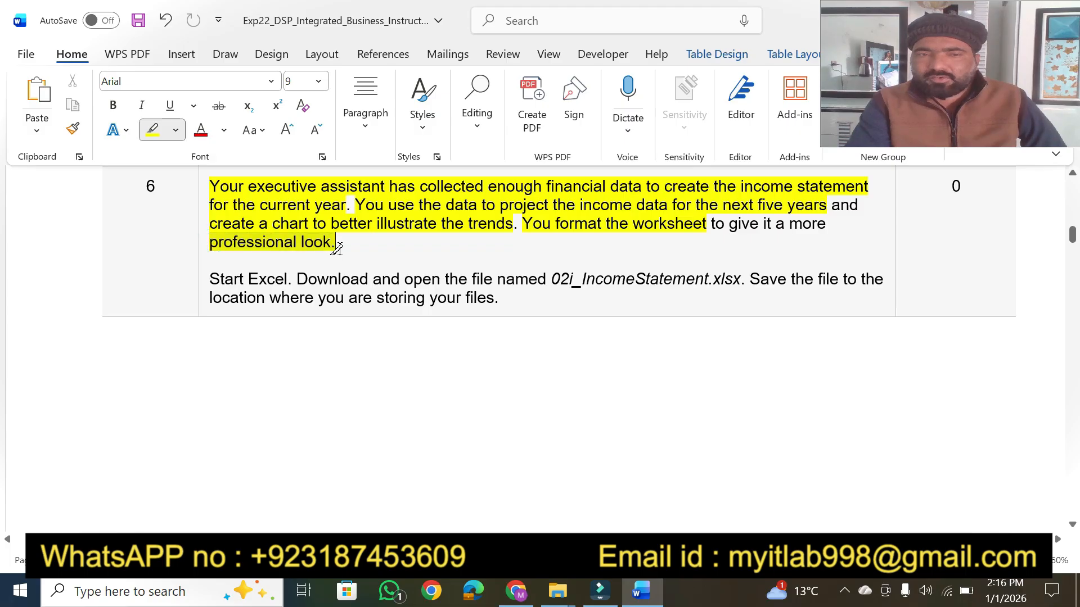
drag(211, 278, 288, 278)
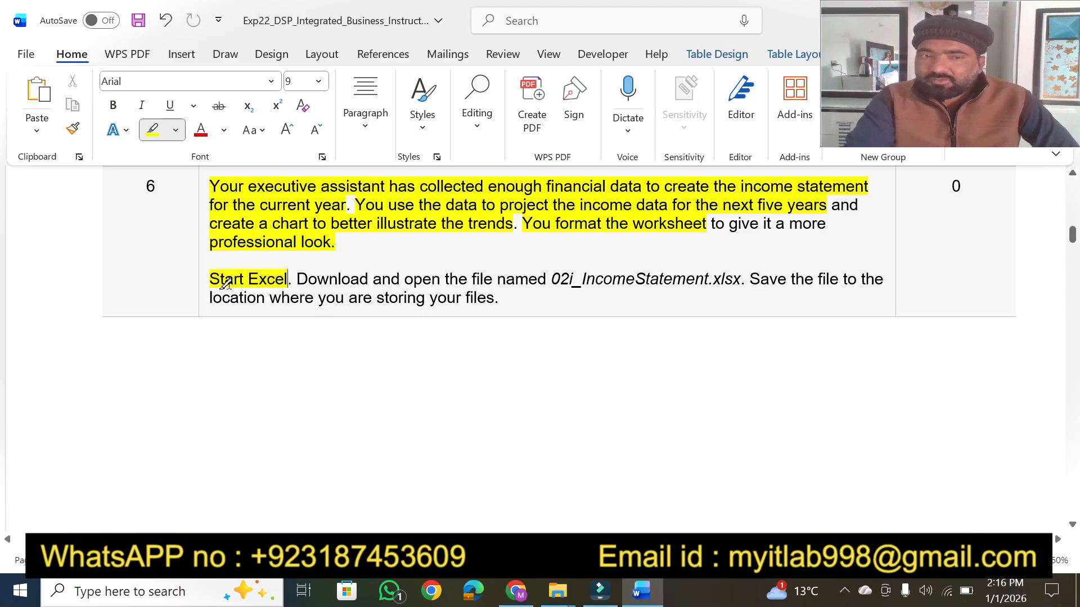
mouse_move(292, 279)
mouse_down()
mouse_move(619, 270)
mouse_move(845, 284)
mouse_move(826, 292)
mouse_up()
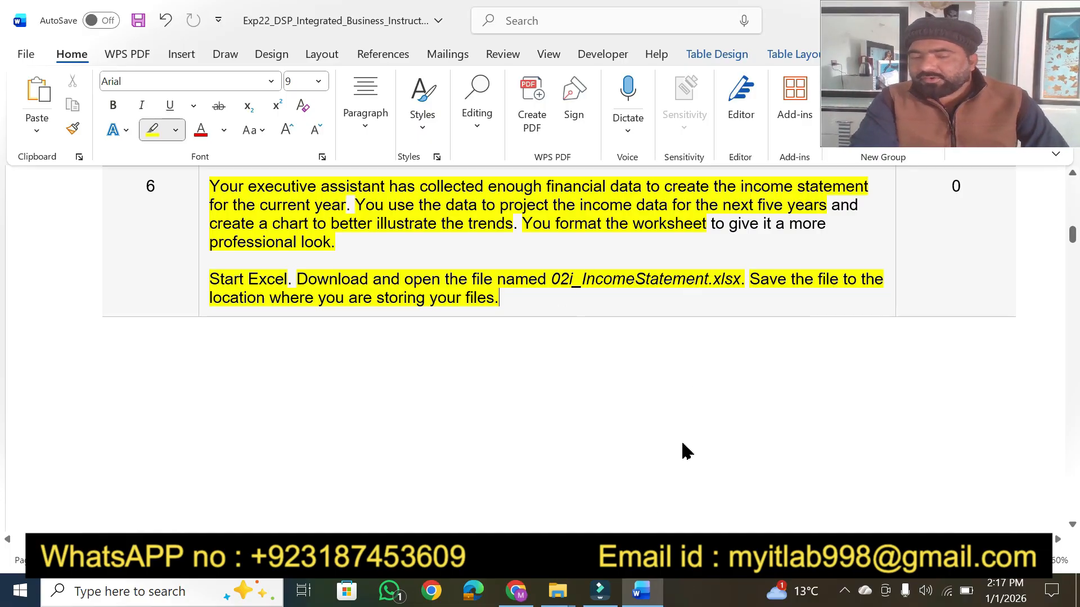
Open the 02i_IncomeStatement workbook in Excel from the Exp22_DSP_Integrated_Business folder.
mouse_move(564, 596)
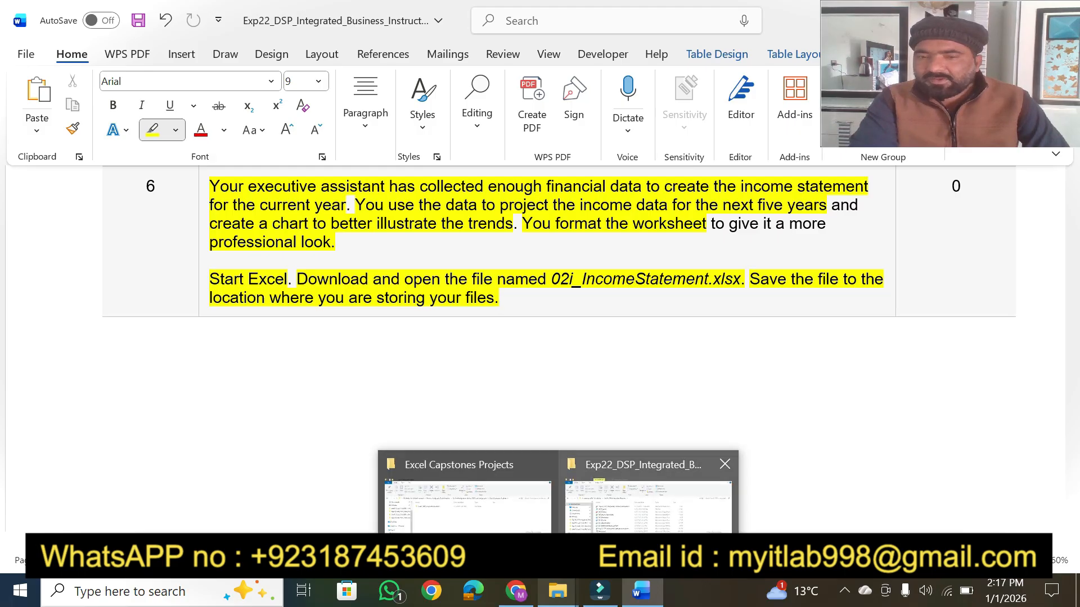
click(647, 497)
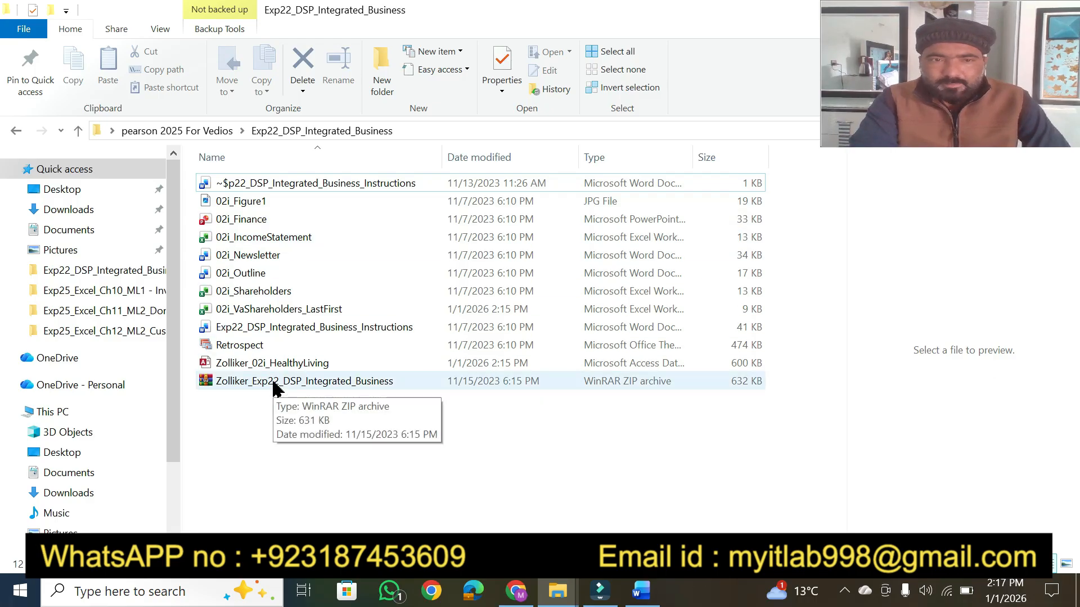
double_click(274, 239)
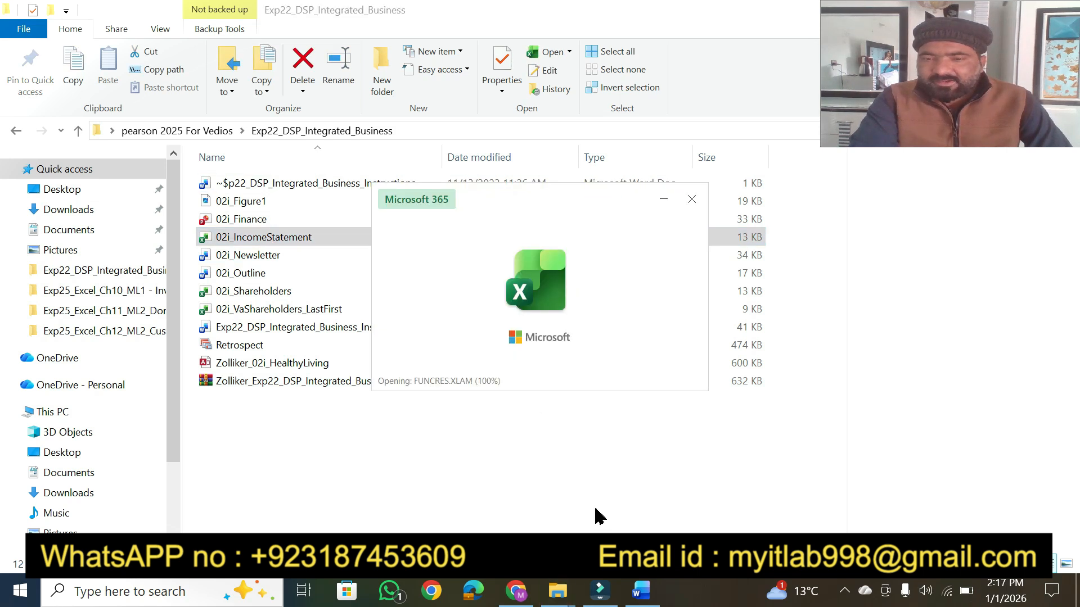
click(646, 596)
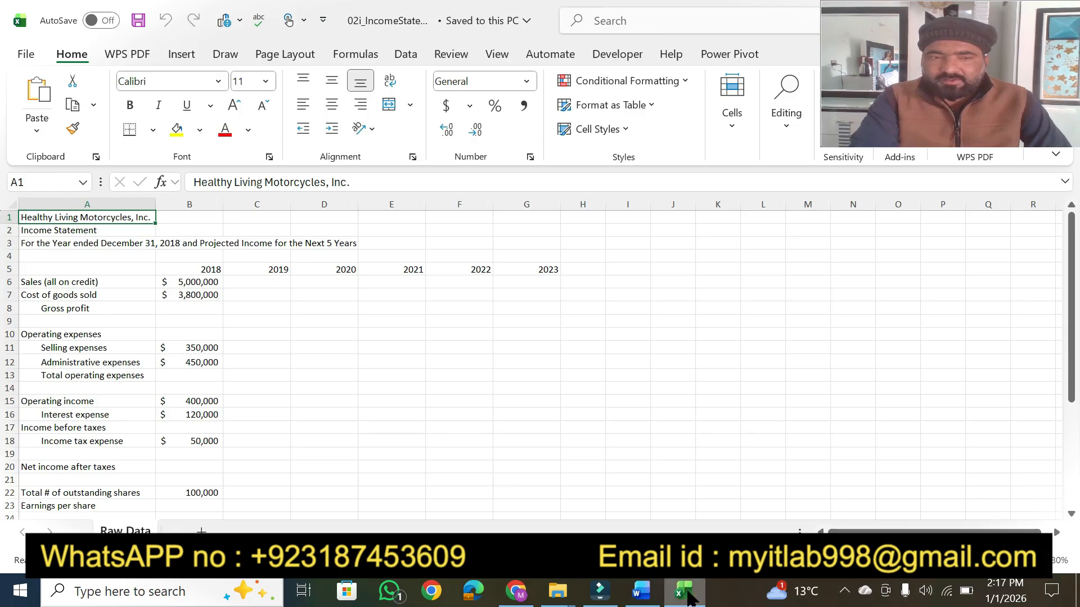
Switch to the Word instructions and highlight step 6's points value, step 7's opening line and the B8 gross profit formula text.
click(641, 591)
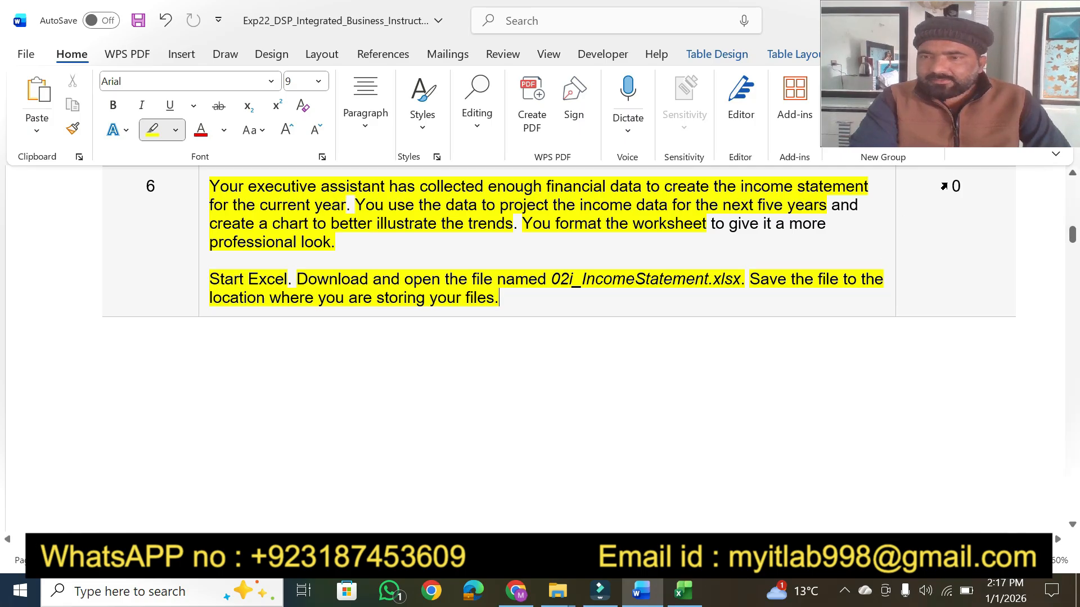
drag(953, 184, 966, 183)
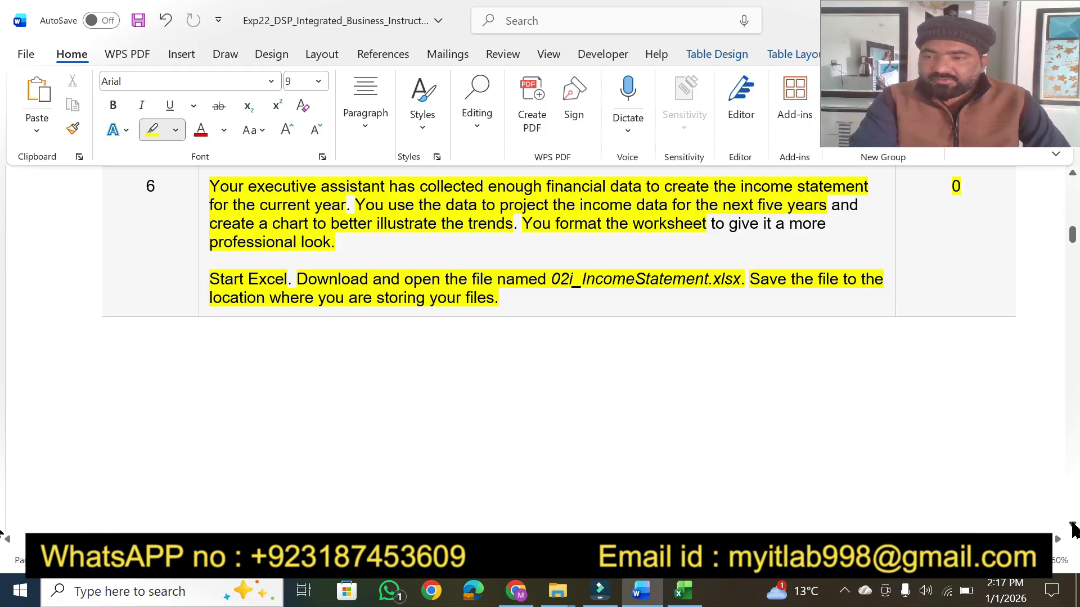
click(1073, 526)
drag(1073, 525, 1073, 526)
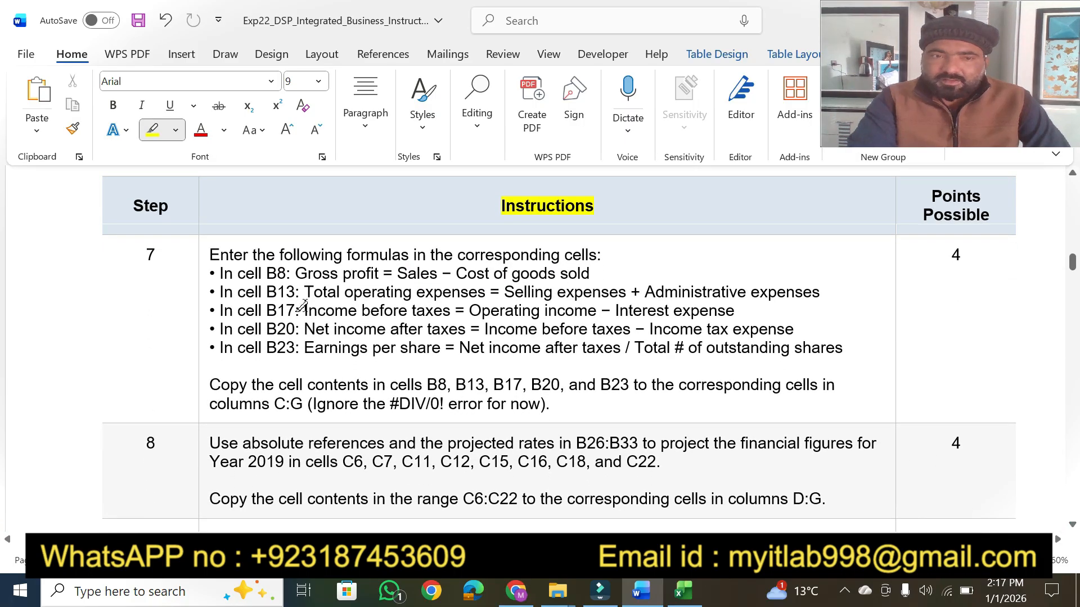
drag(217, 258, 615, 254)
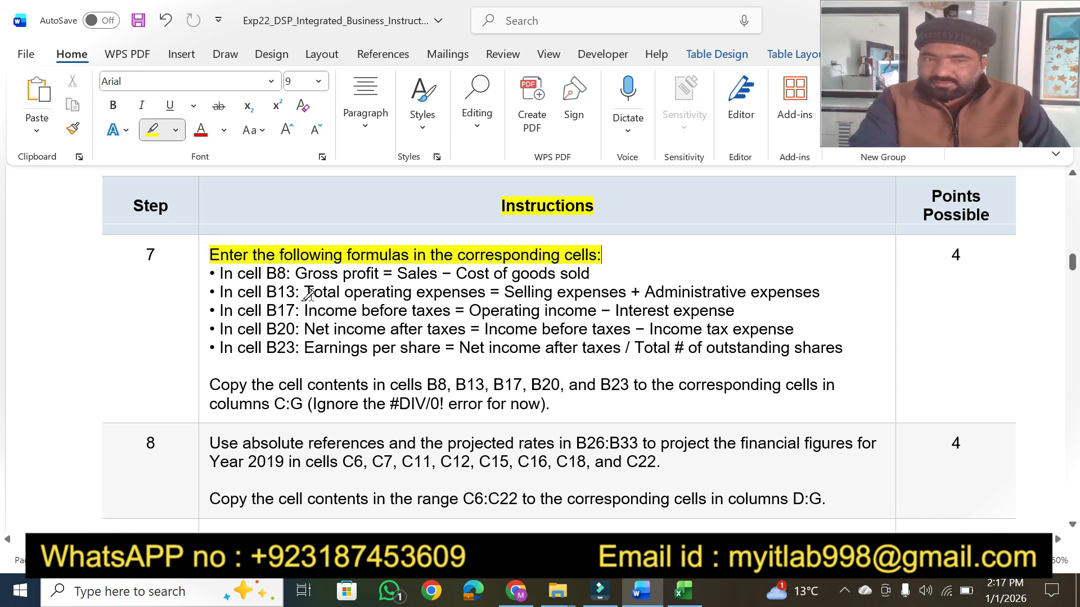
drag(221, 274, 388, 274)
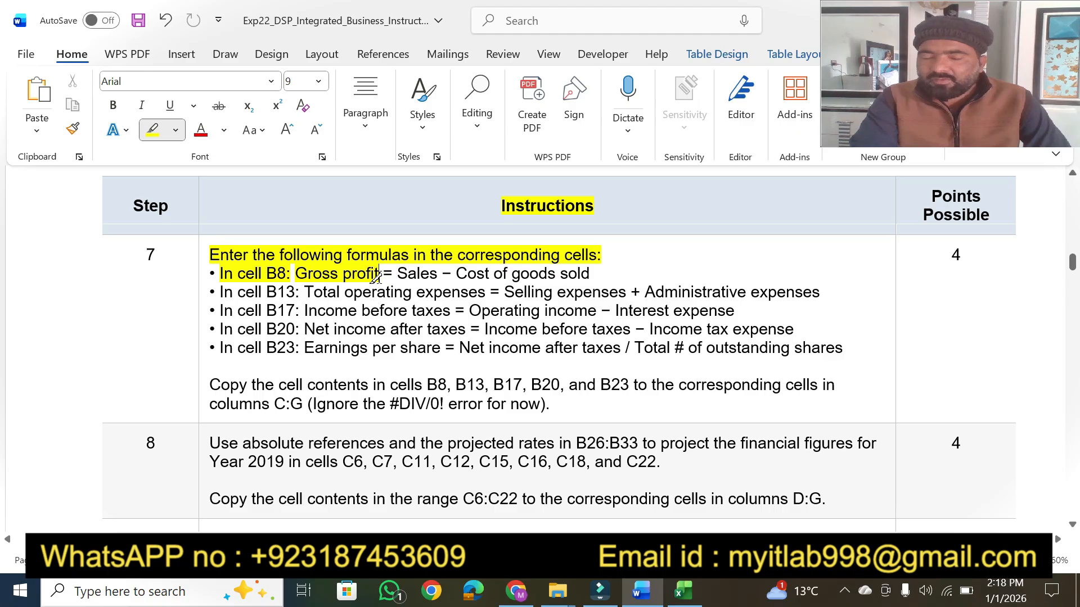
drag(394, 274, 579, 267)
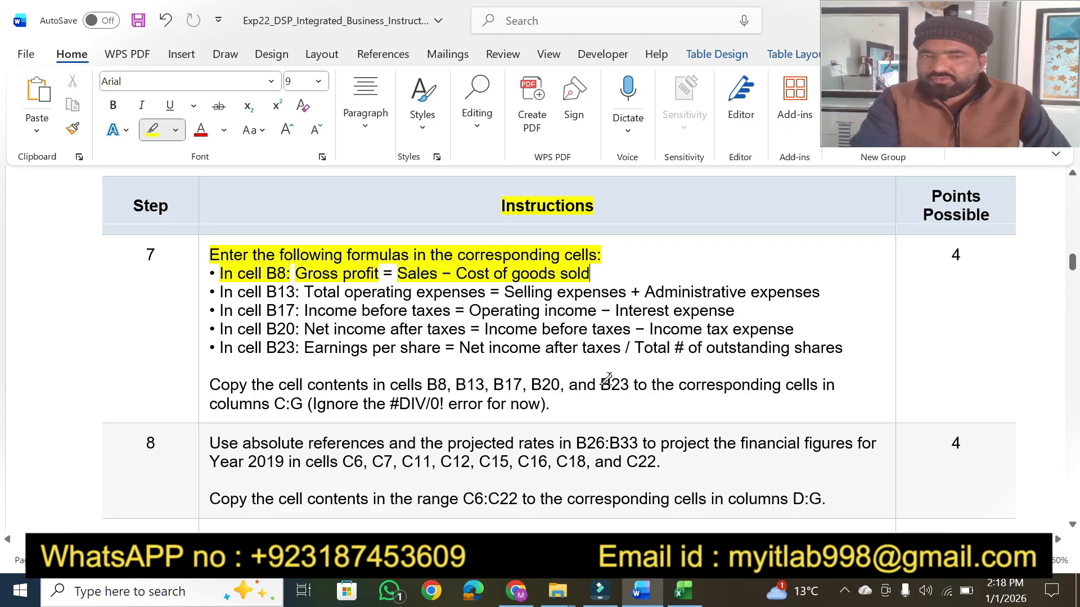
Switch to the Excel workbook and enter the gross profit formula =B6-B7 in cell B8.
click(683, 600)
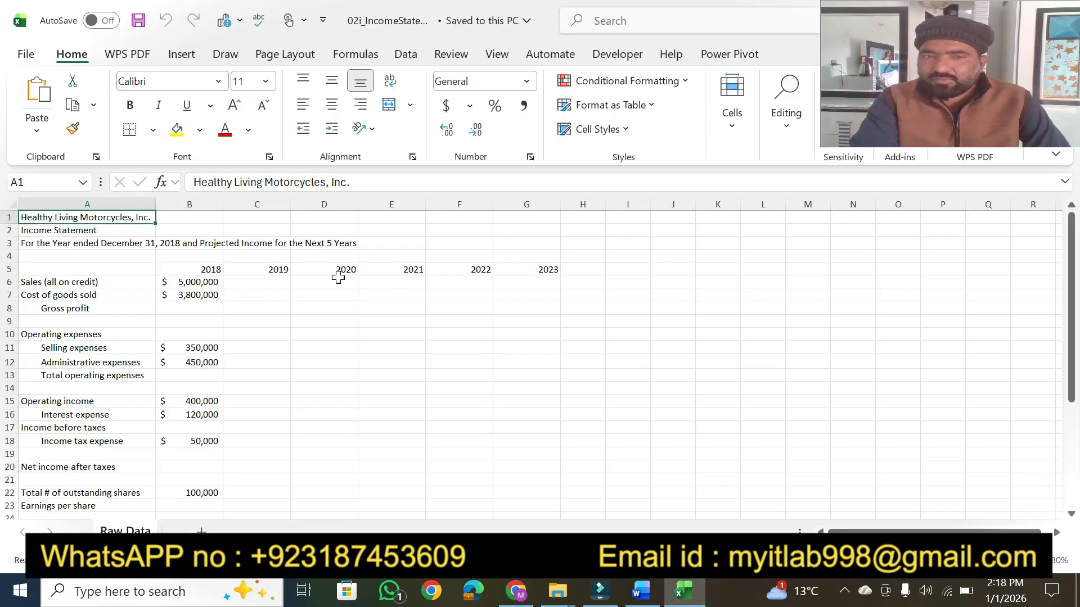
click(194, 309)
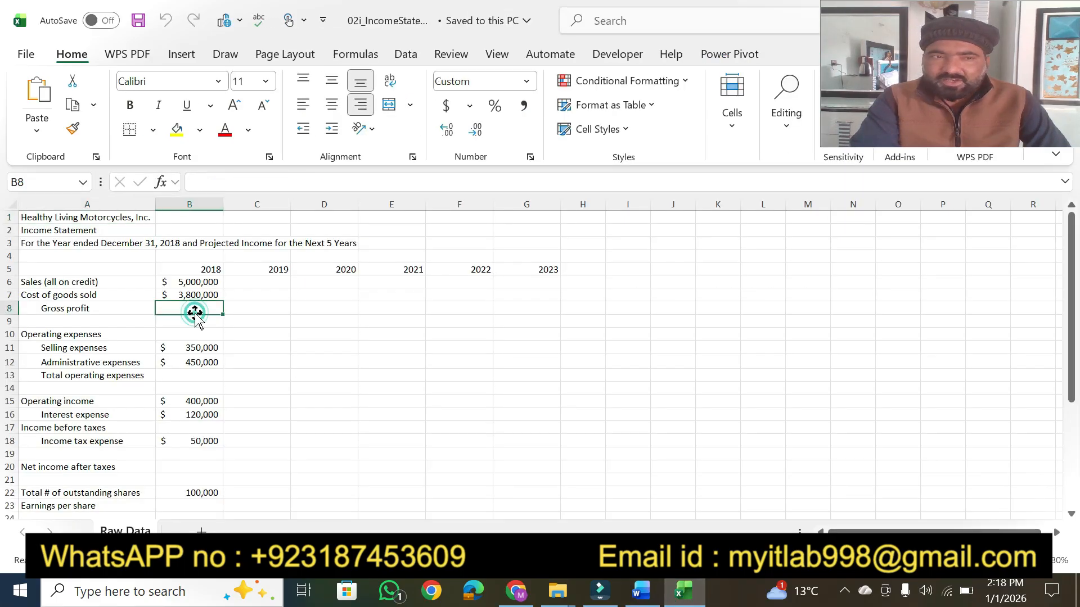
click(644, 596)
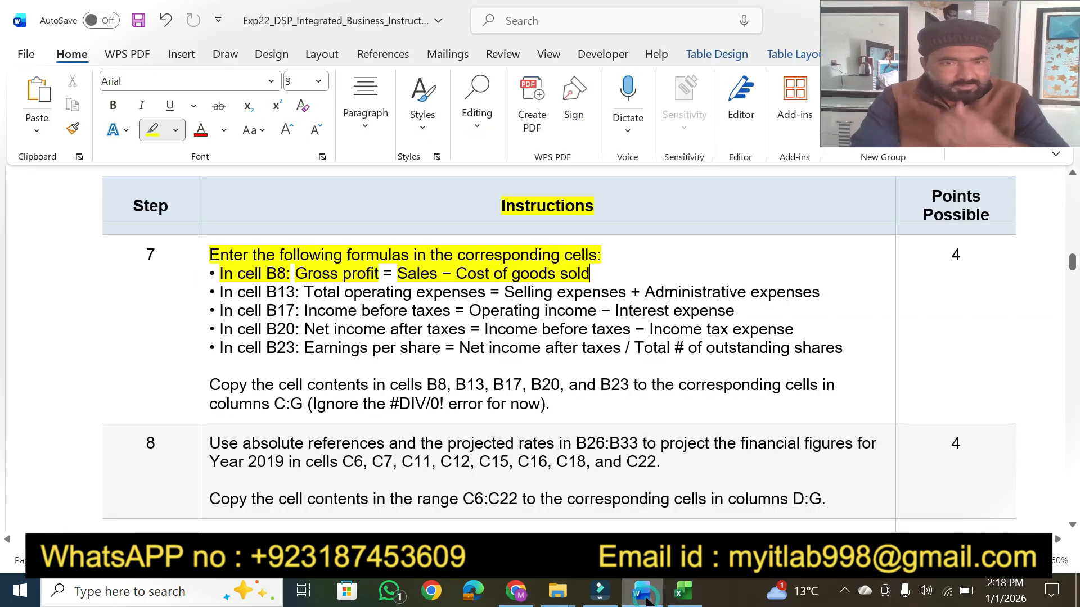
click(644, 596)
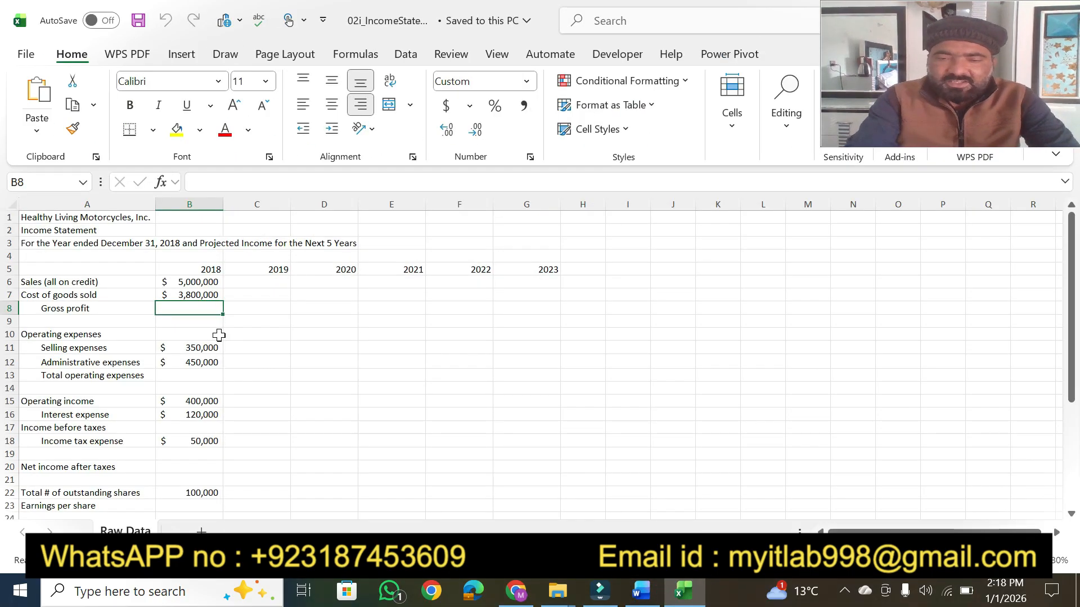
text(=)
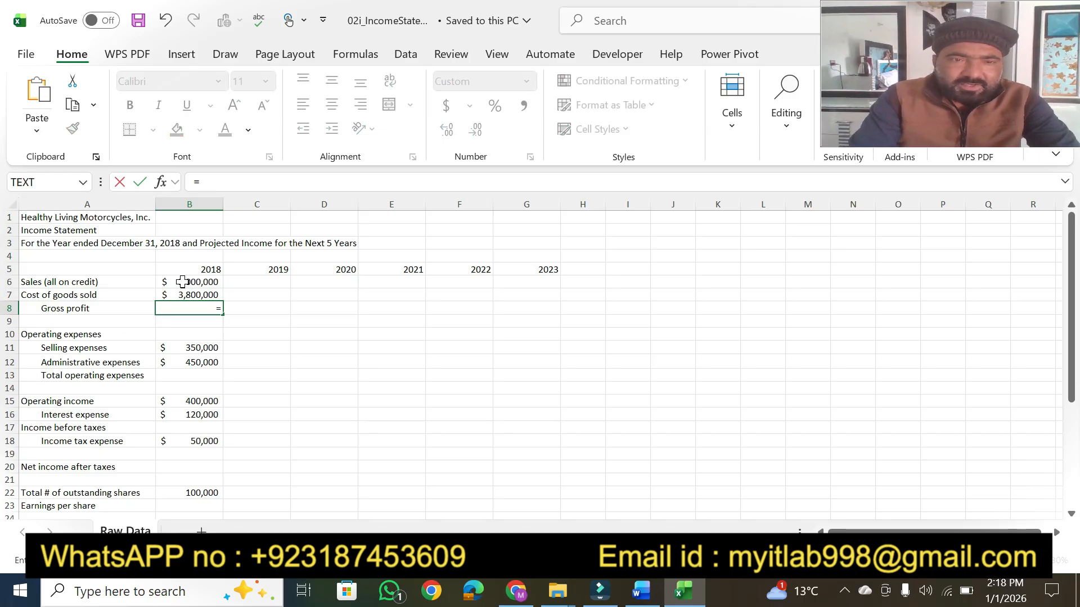
click(183, 282)
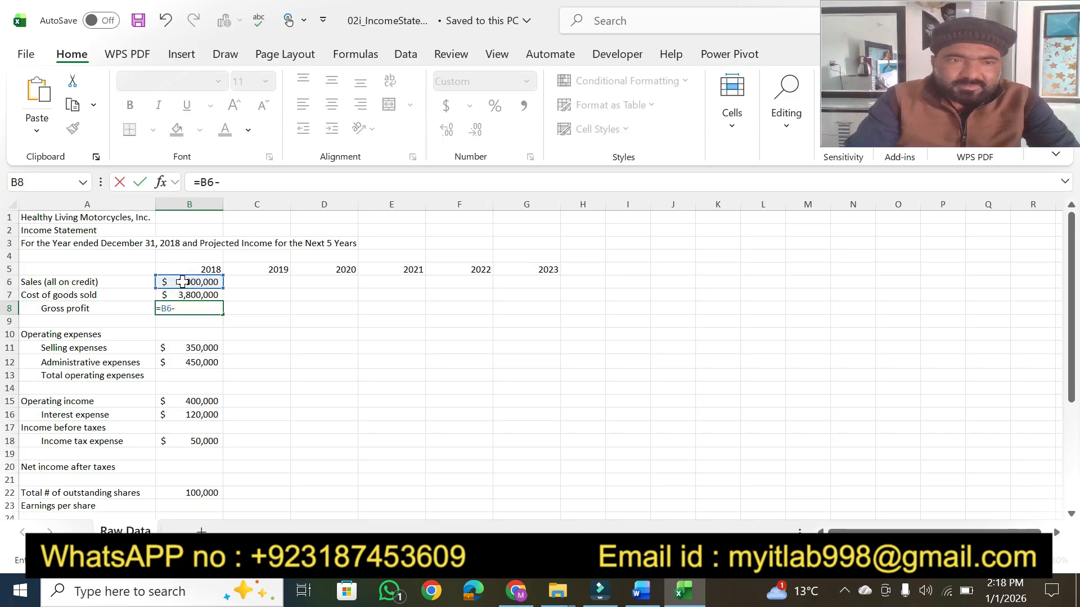
text(-)
click(177, 296)
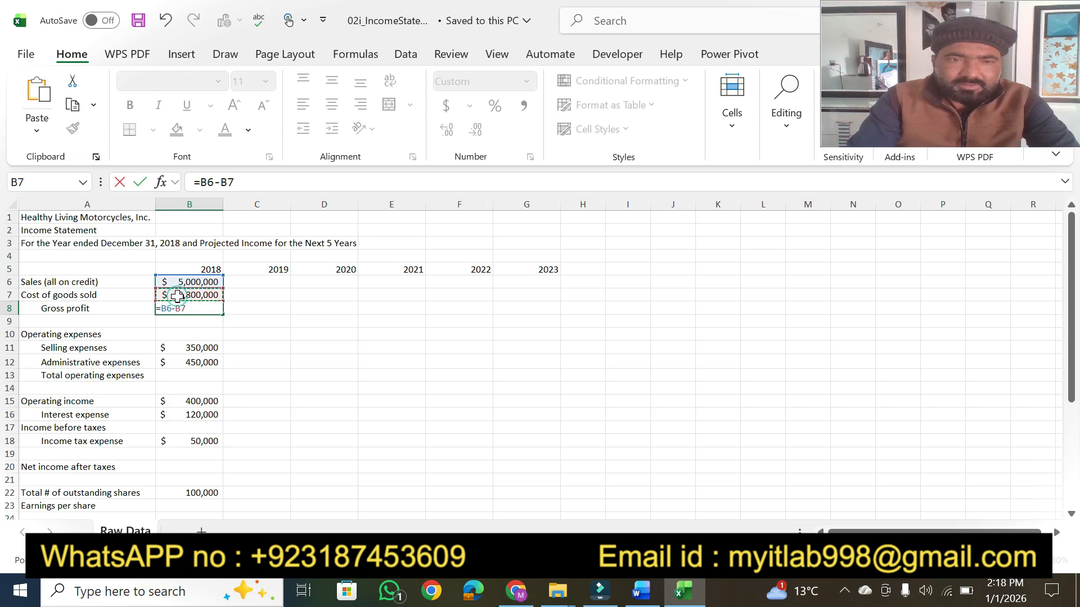
key(Return)
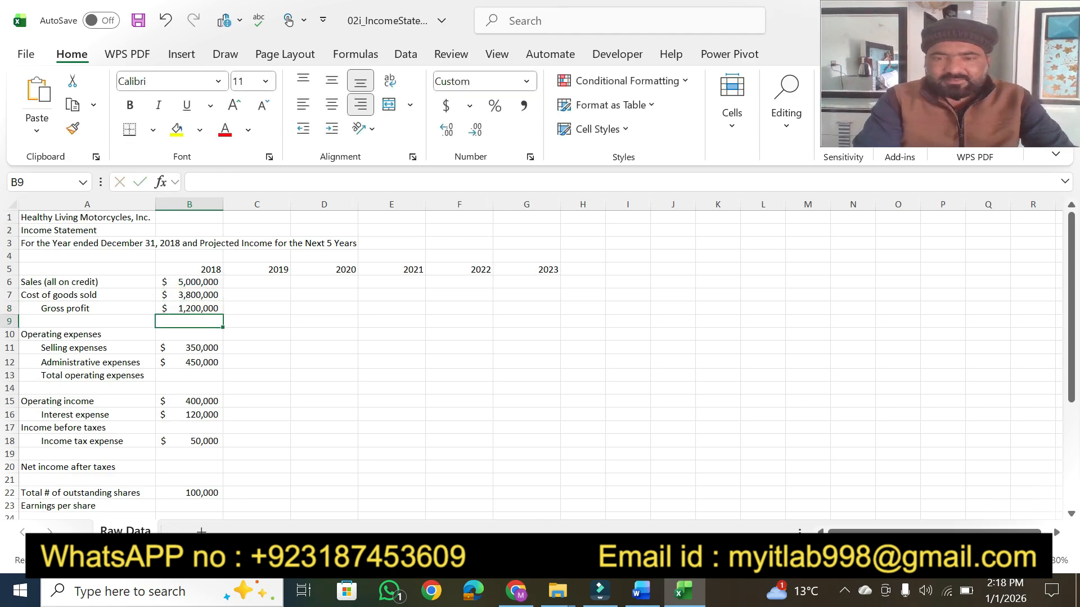
Highlight the B13 total operating expenses line of step 7 in the Word instructions and select cell B13 in the Excel workbook.
click(641, 590)
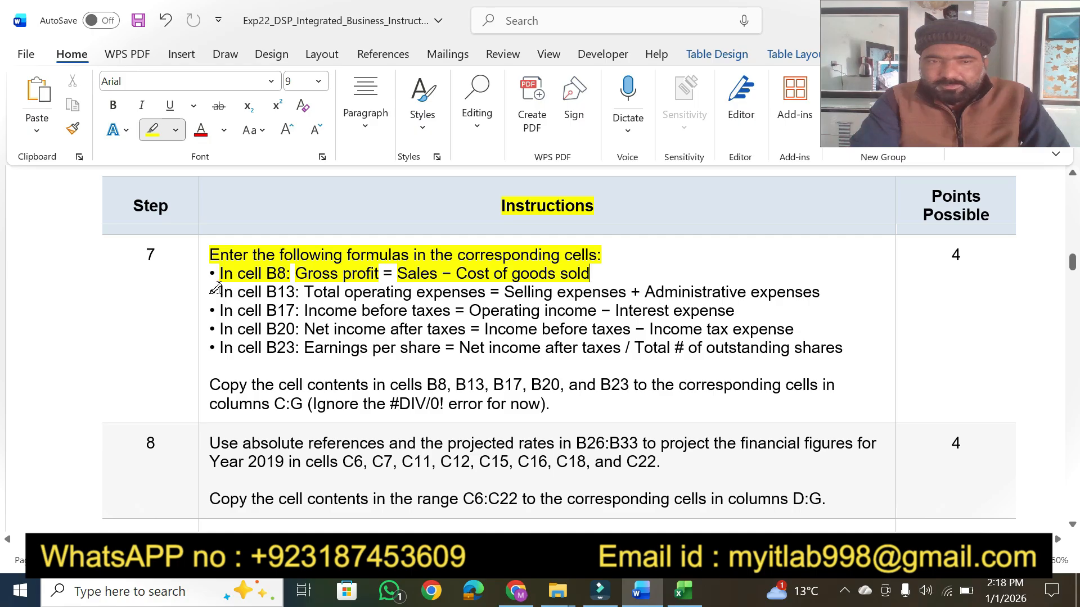
drag(220, 290, 296, 291)
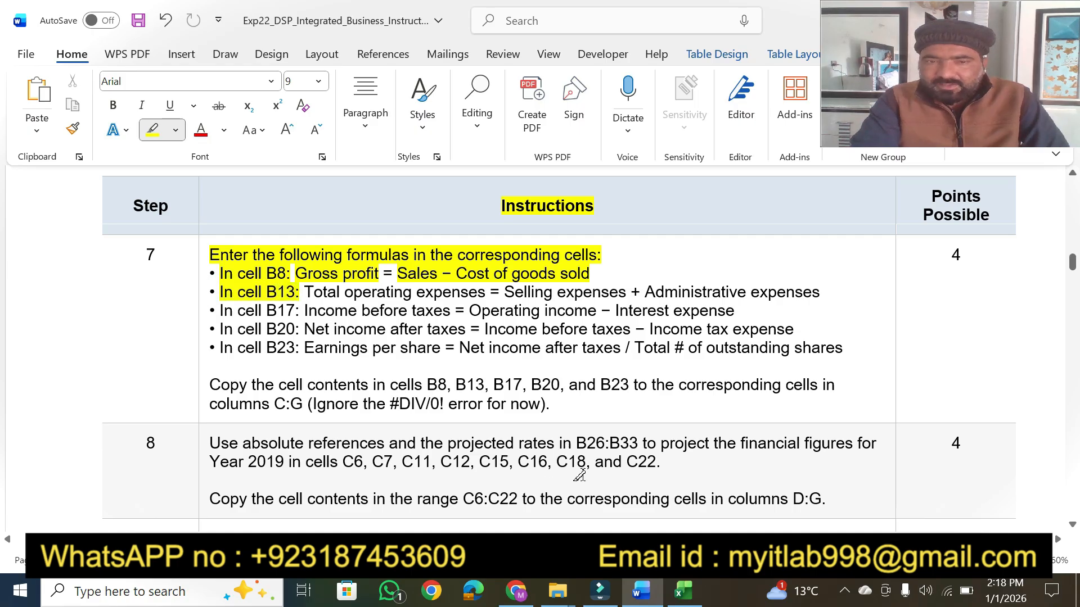
click(683, 590)
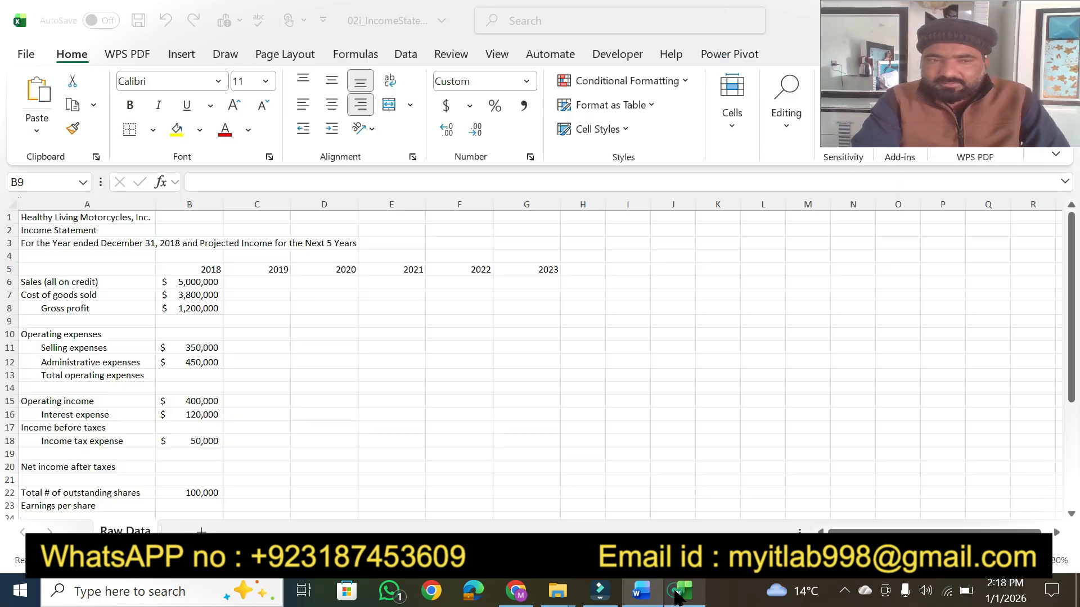
click(195, 377)
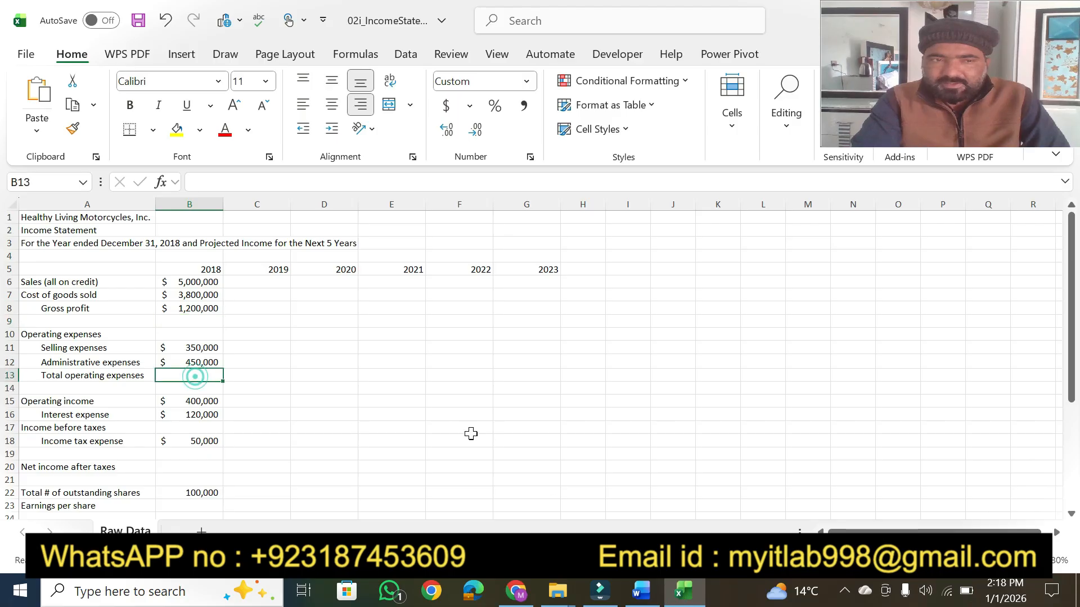
click(641, 591)
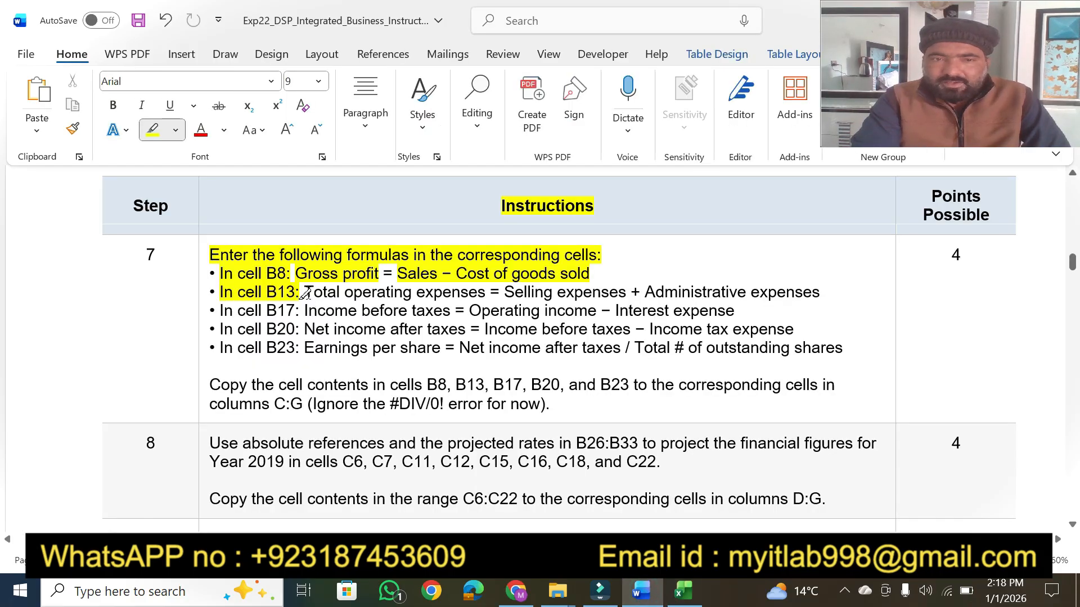
drag(302, 291, 462, 288)
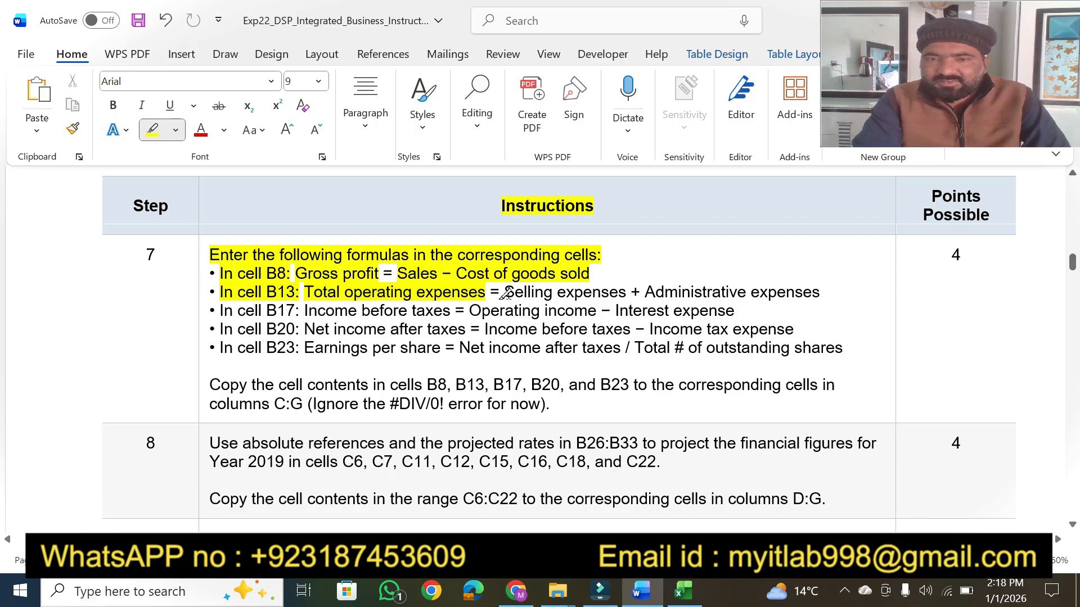
drag(502, 292, 820, 291)
Return to the Excel workbook and enter the total operating expenses formula =B11+B12 in cell B13.
click(684, 591)
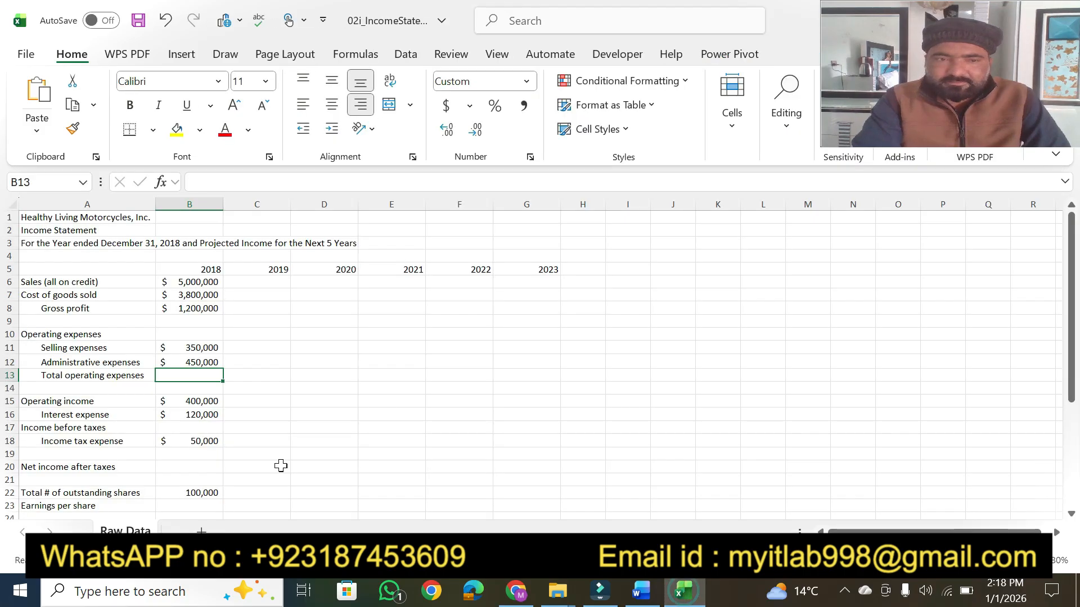
text(=)
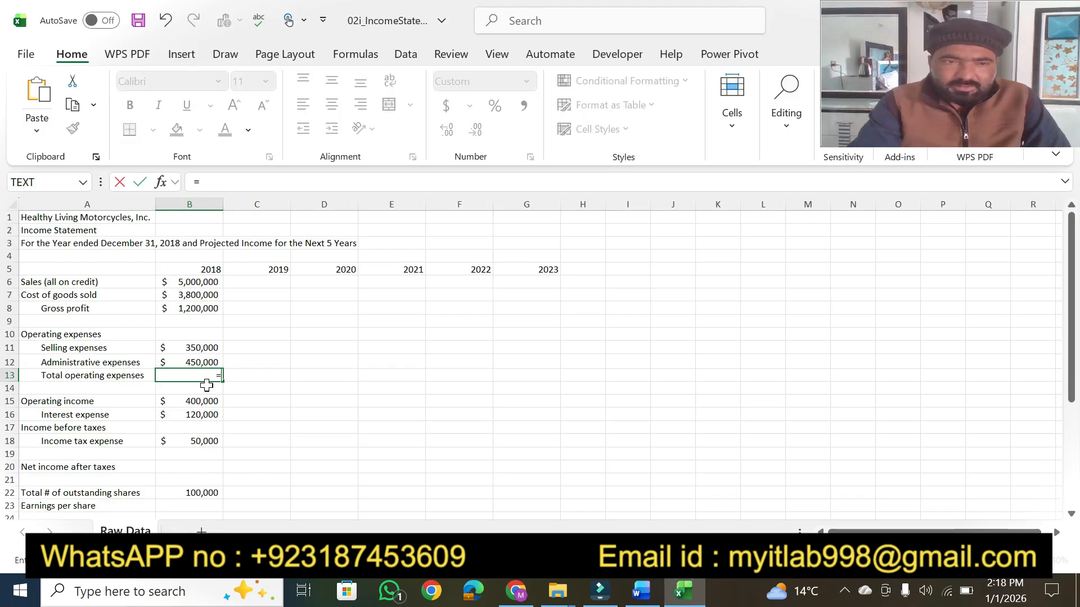
click(186, 349)
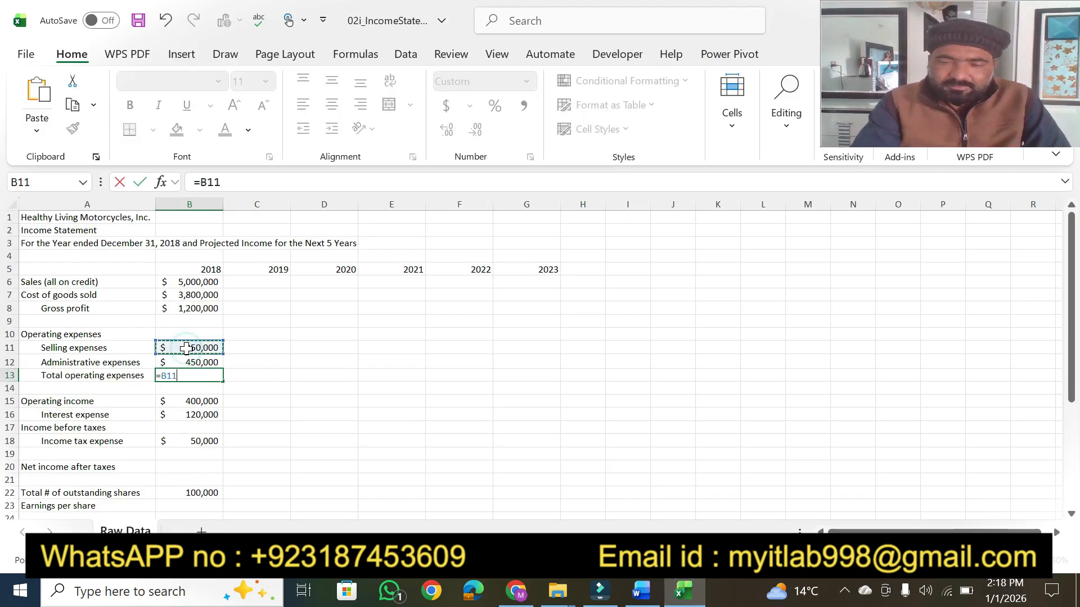
text(+)
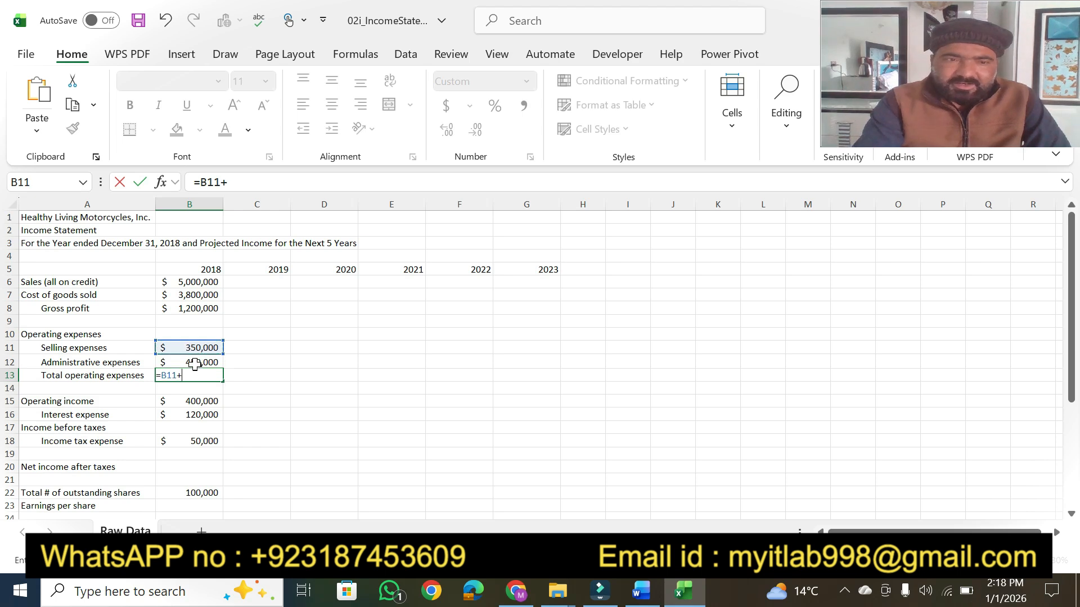
click(194, 363)
key(Return)
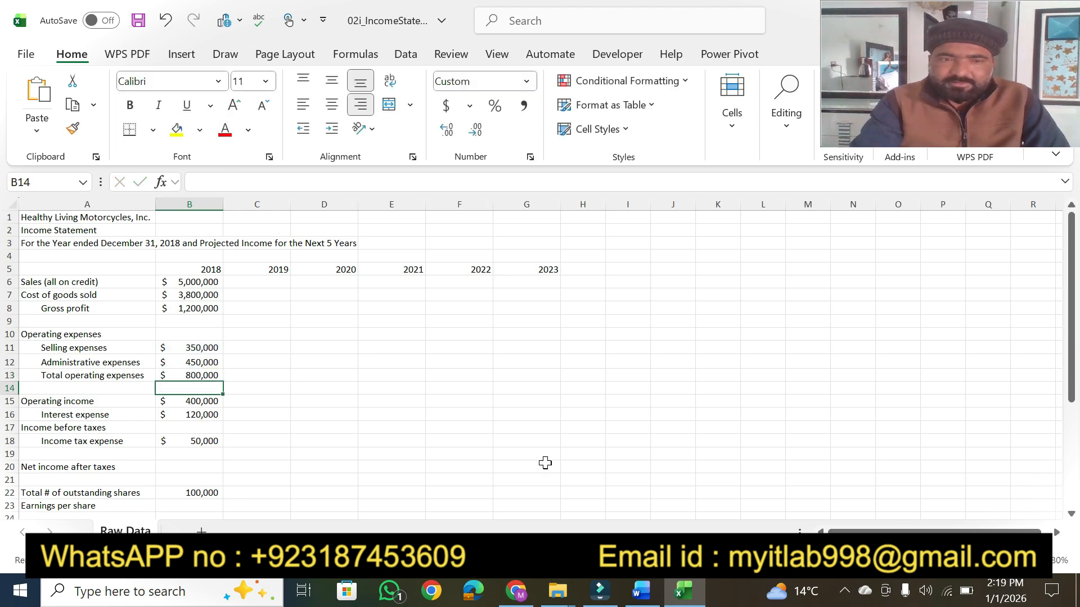
Highlight the B17 income before taxes line of step 7 in the Word instructions and select cell B17 in the Excel workbook.
click(641, 591)
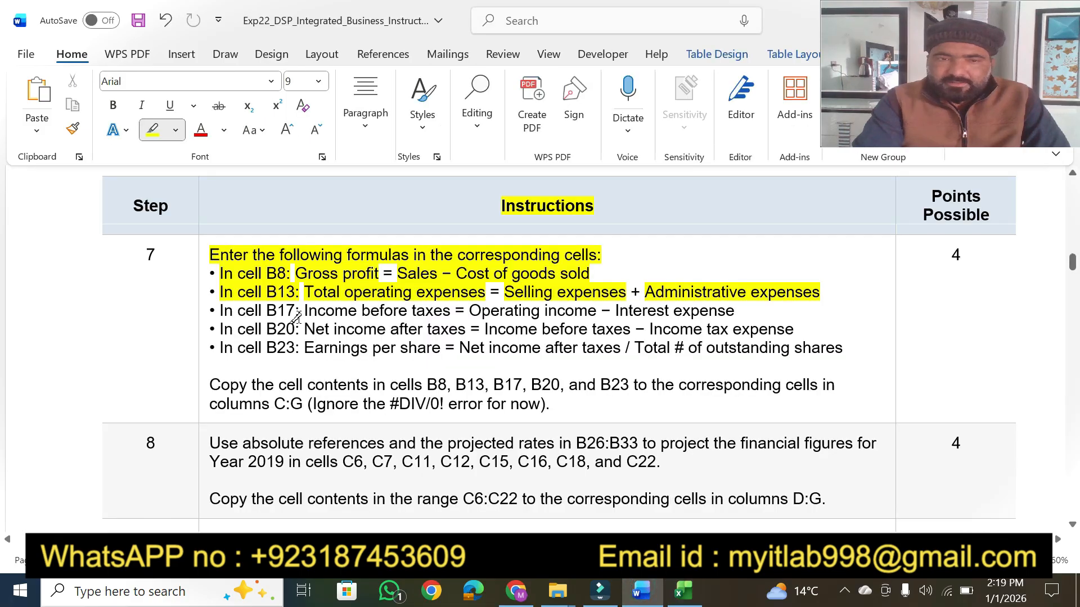
mouse_move(215, 309)
mouse_down()
mouse_move(447, 311)
mouse_move(427, 312)
mouse_up()
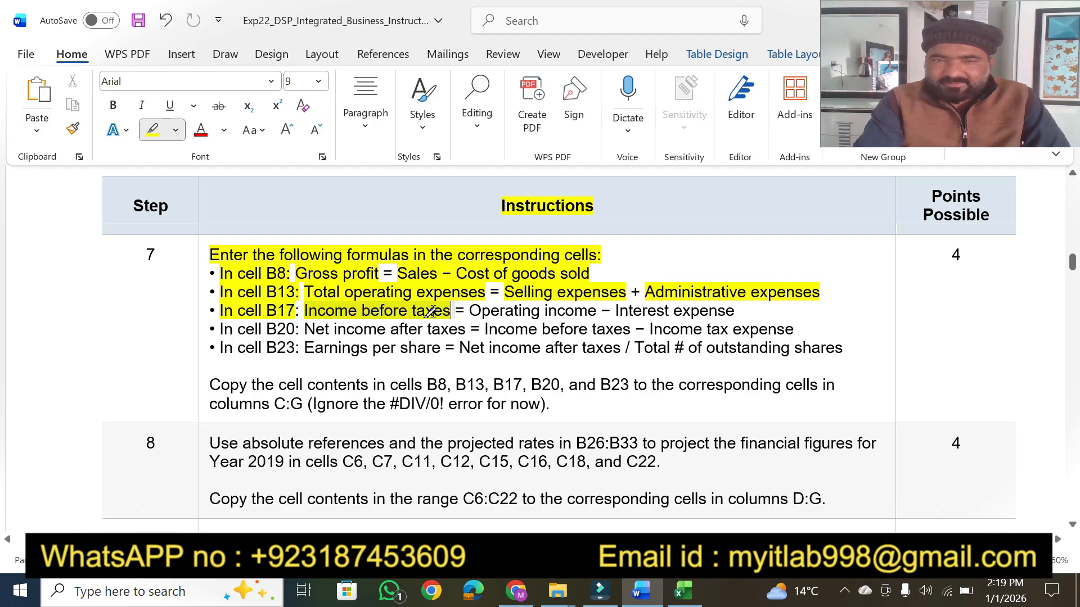
click(683, 591)
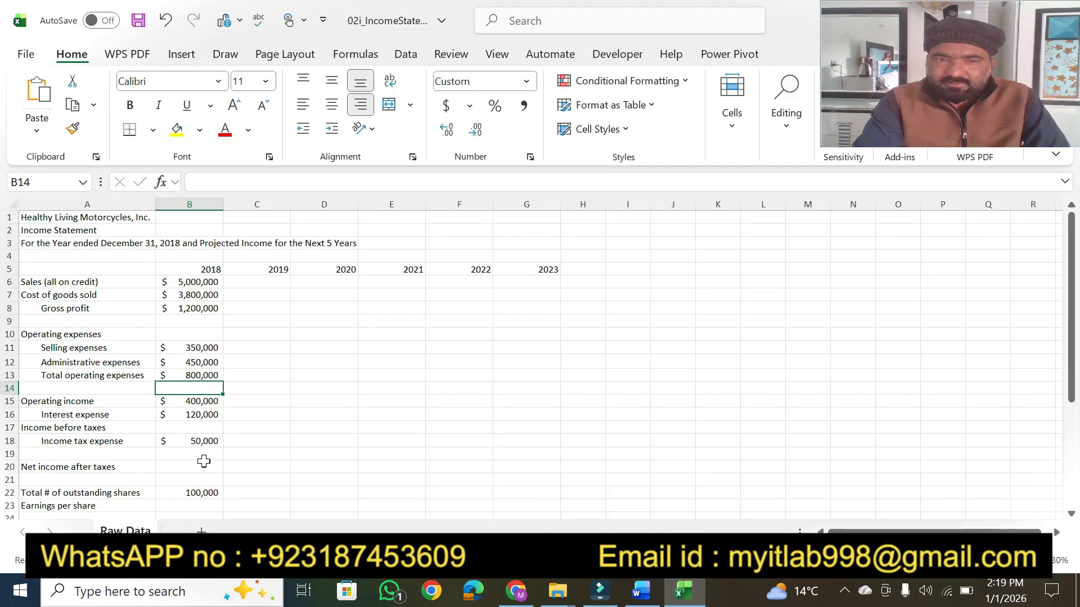
click(210, 429)
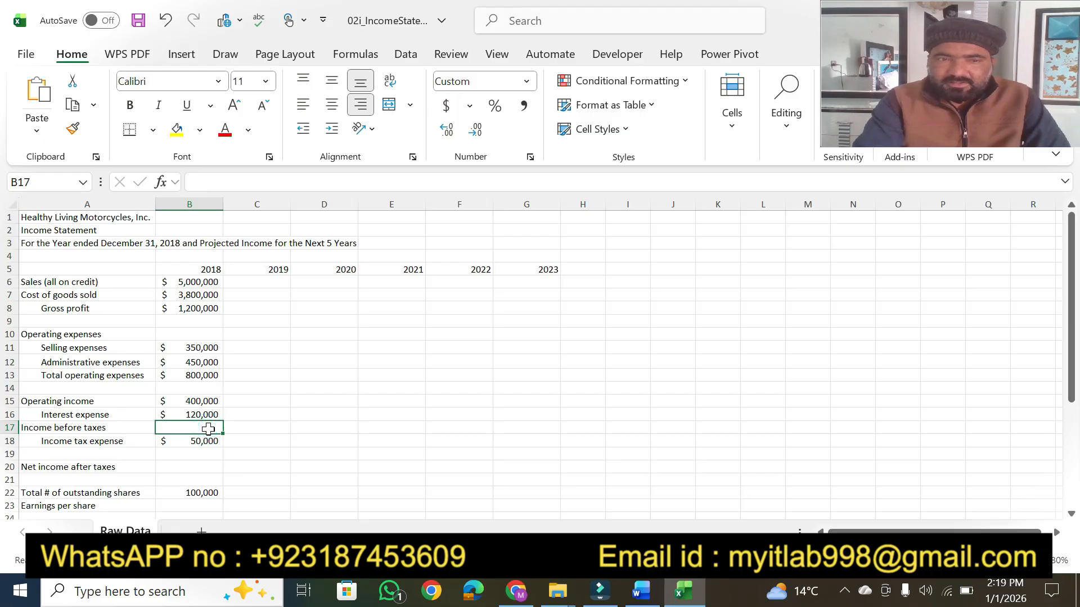
click(641, 590)
mouse_move(470, 308)
mouse_down()
mouse_move(562, 329)
mouse_move(735, 311)
mouse_up()
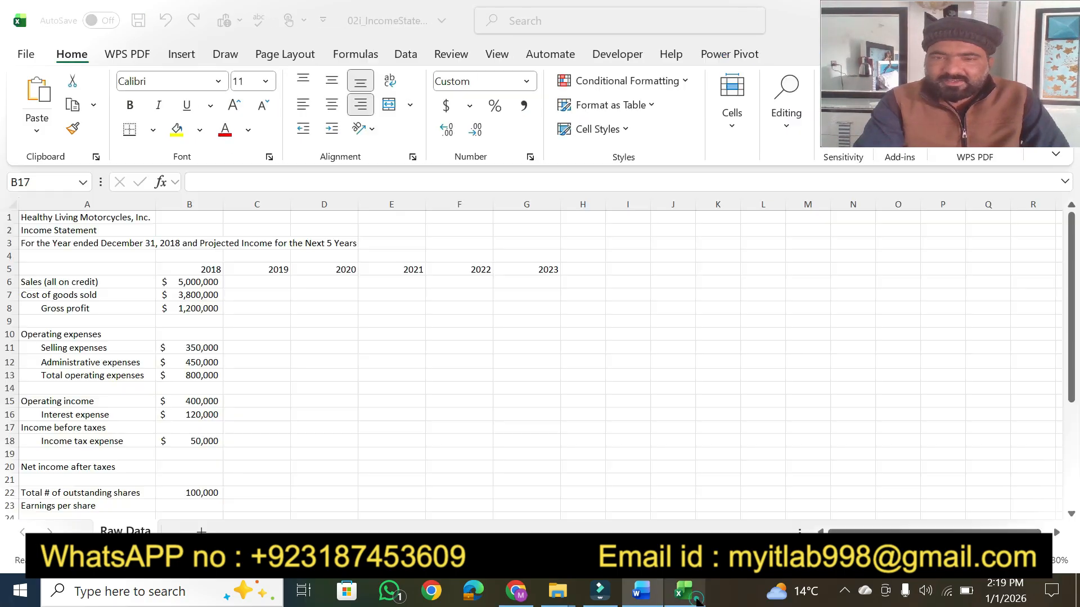
Return to the Excel workbook and enter the income before taxes formula =B15-B16 in cell B17.
click(681, 594)
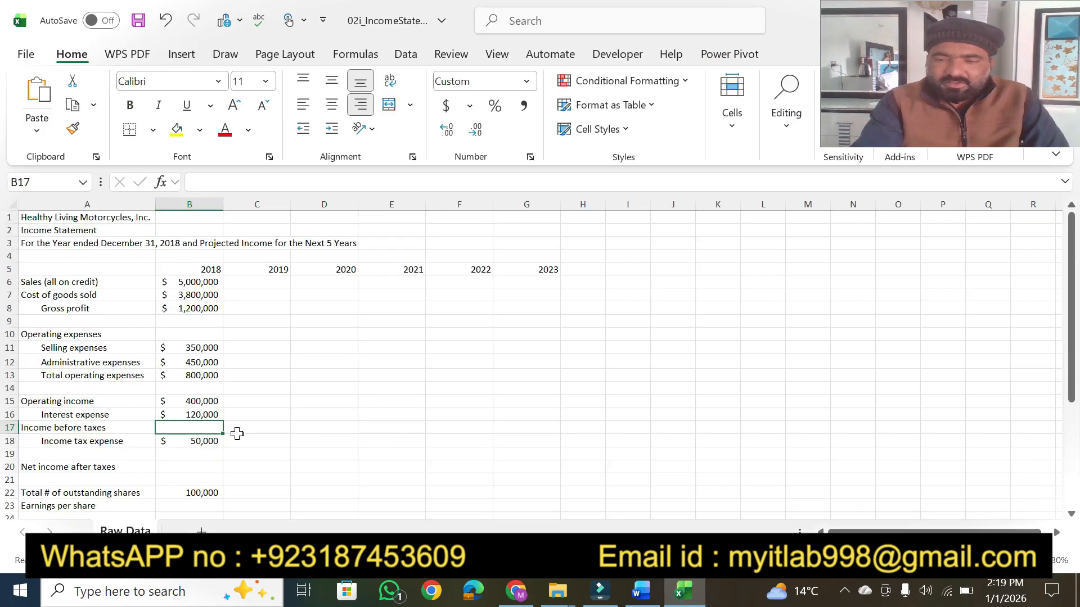
text(=)
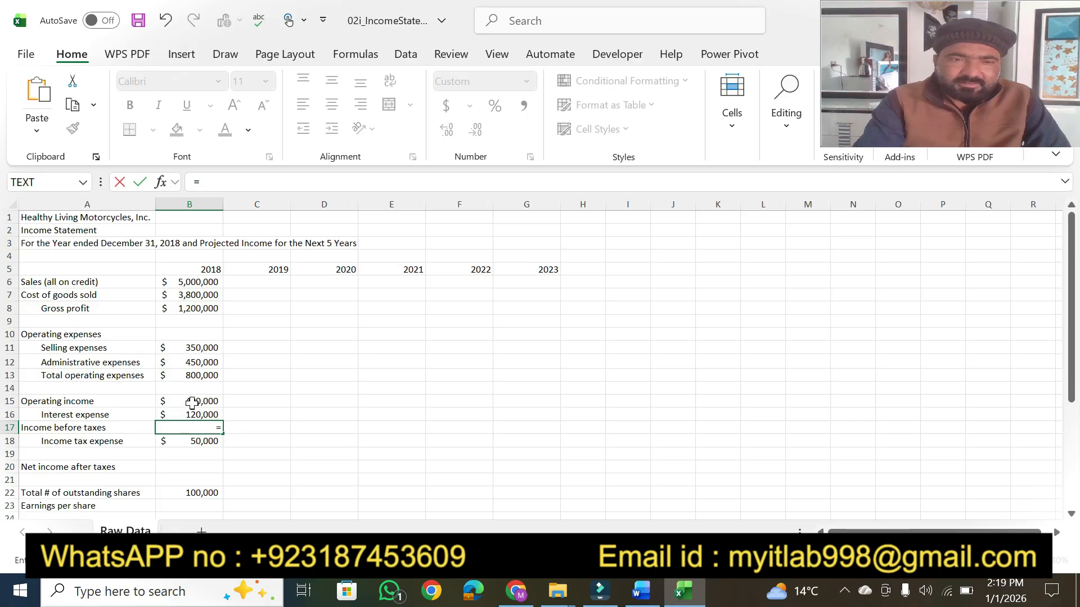
click(192, 402)
text(-)
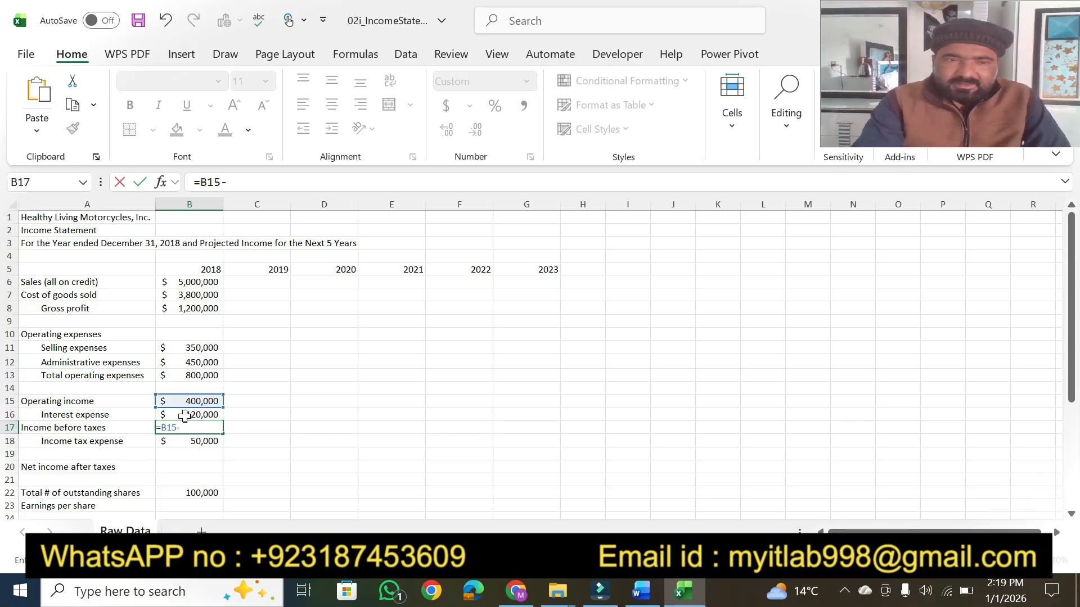
click(185, 416)
key(Return)
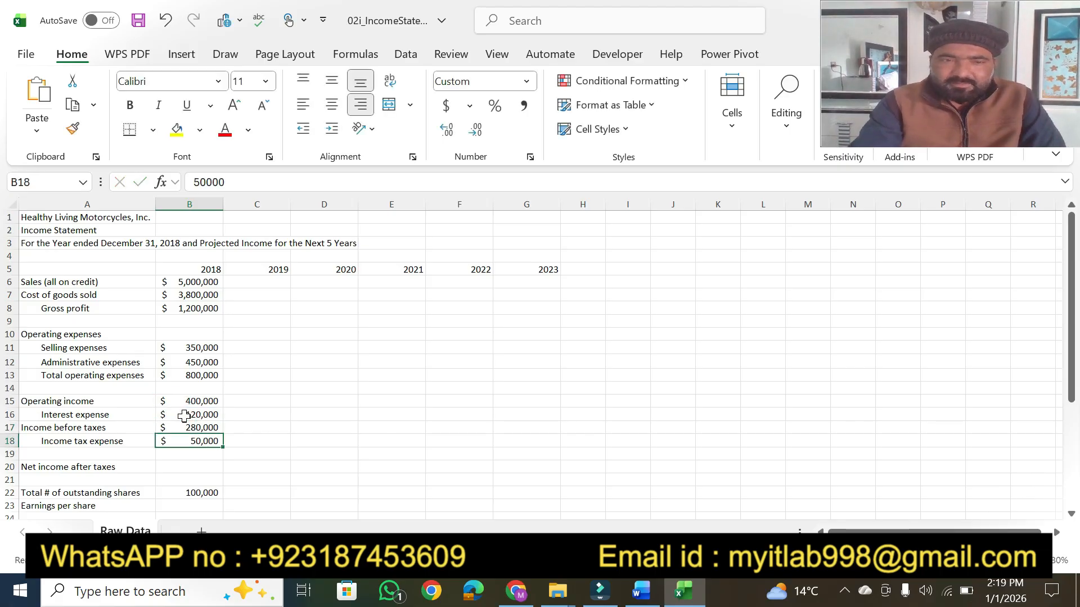
Highlight the B20 net income after taxes line of step 7 in the Word instructions and select cell B20 in the Excel workbook.
click(641, 591)
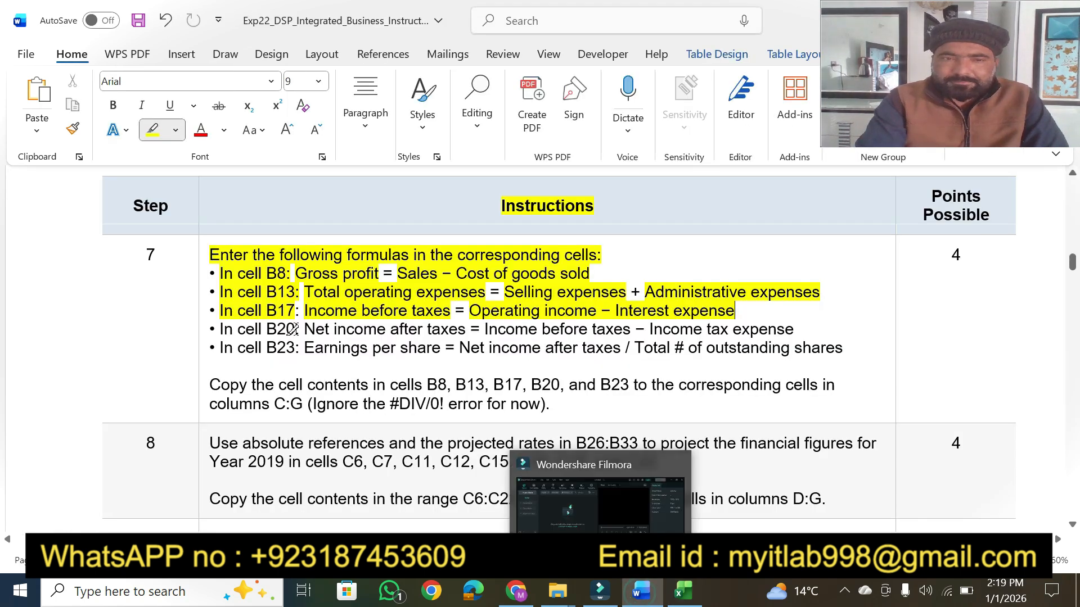
drag(215, 325, 470, 330)
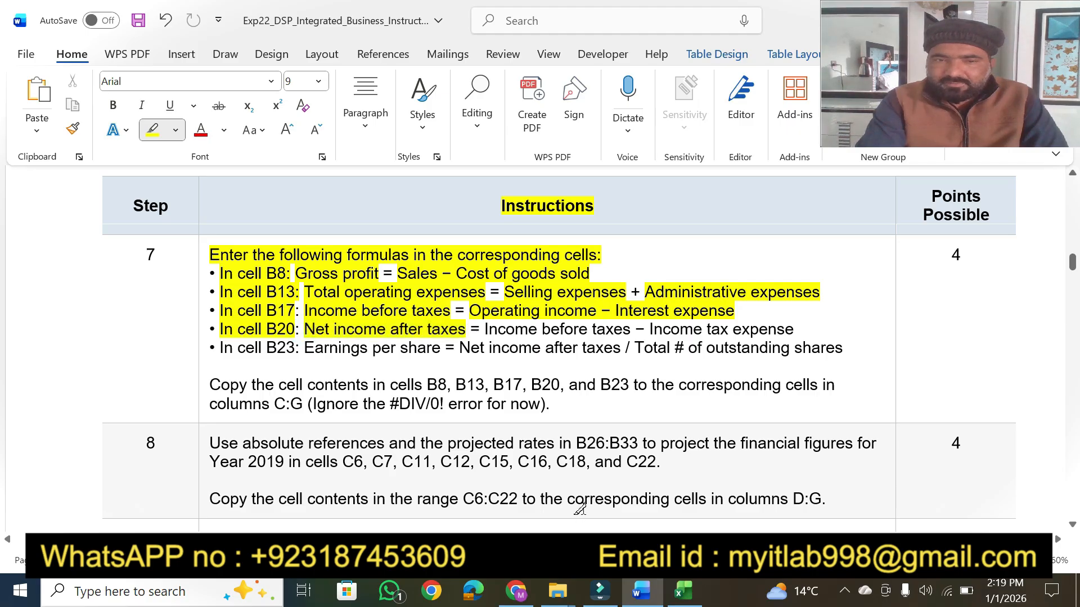
click(683, 591)
click(191, 470)
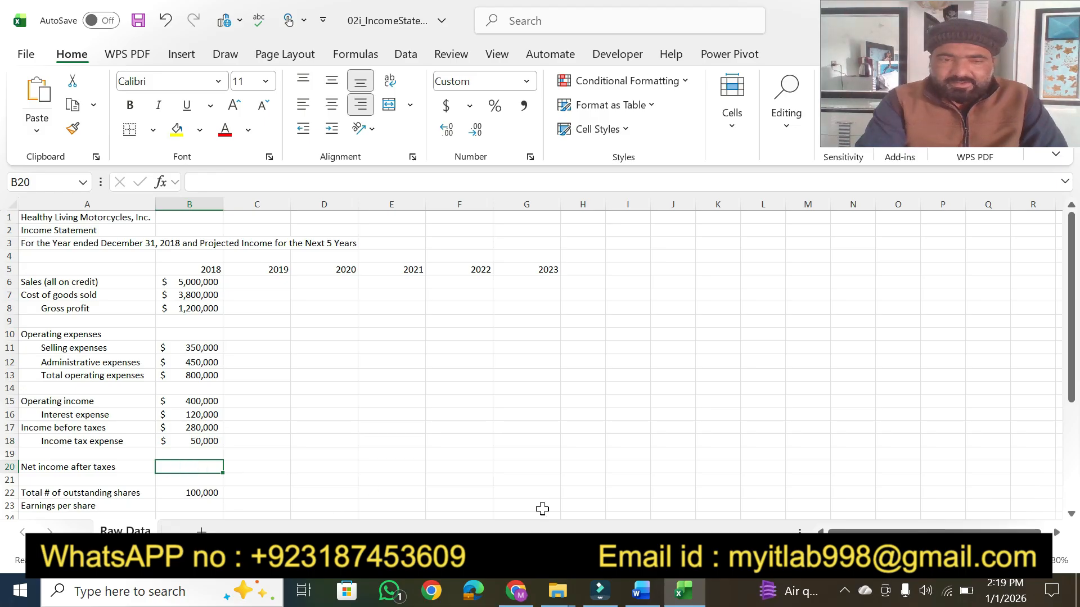
click(641, 591)
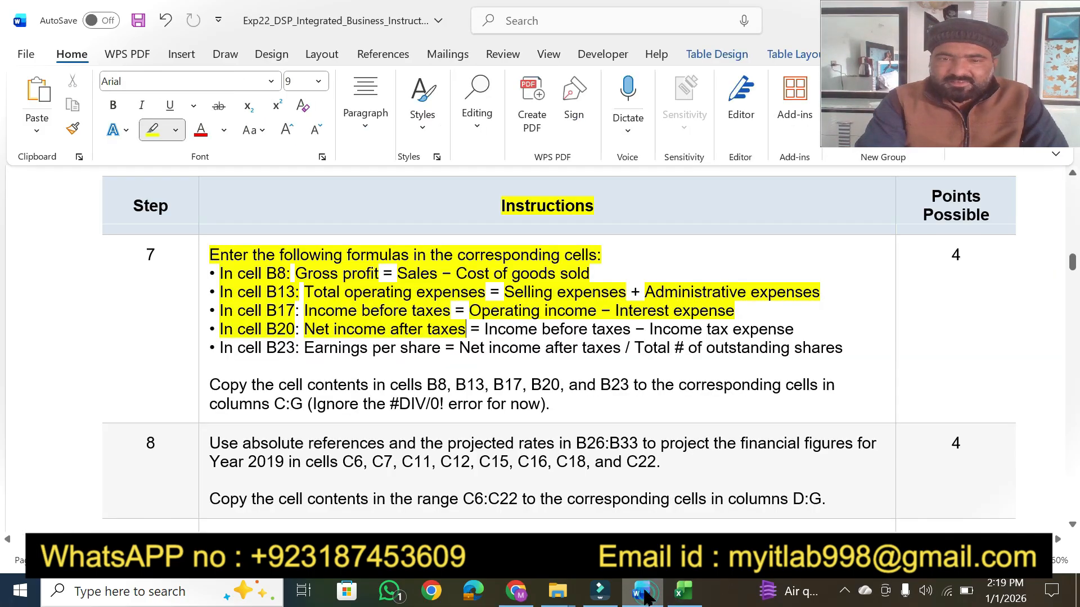
mouse_move(482, 329)
mouse_down()
mouse_move(633, 331)
mouse_move(748, 350)
mouse_move(769, 297)
mouse_move(794, 331)
mouse_up()
Return to the Excel workbook and enter the net income after taxes formula =B17-B18 in cell B20, checking it against the Word instructions.
click(683, 590)
text(=)
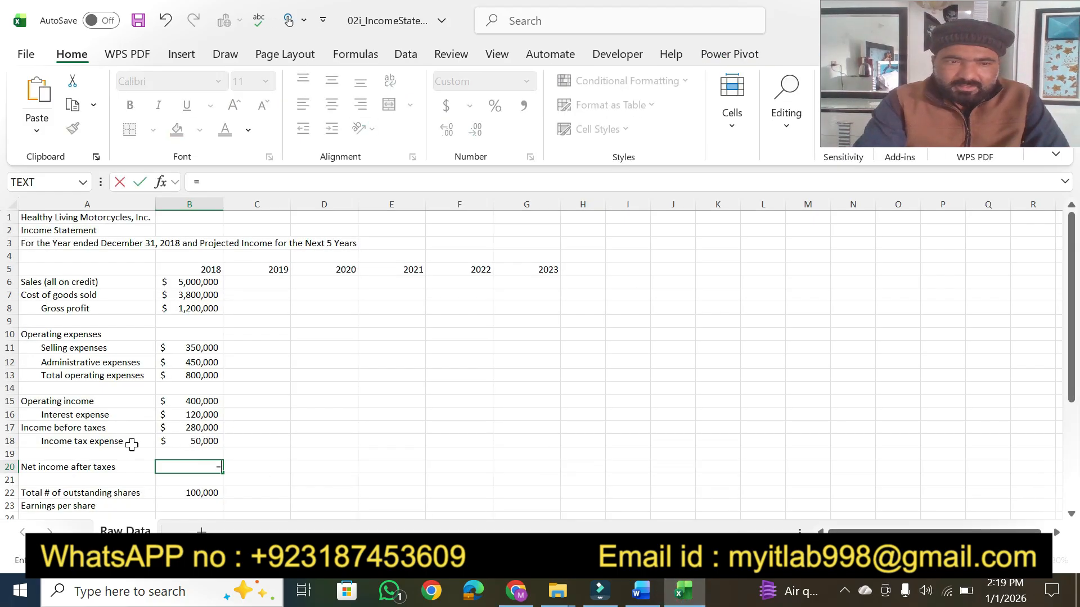
click(180, 435)
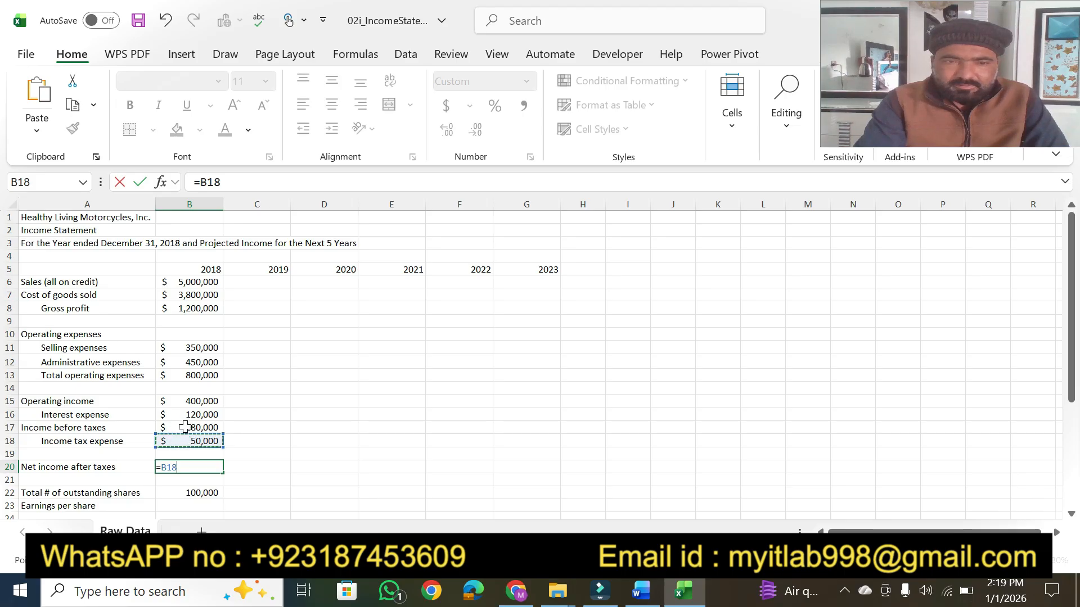
click(186, 426)
text(-)
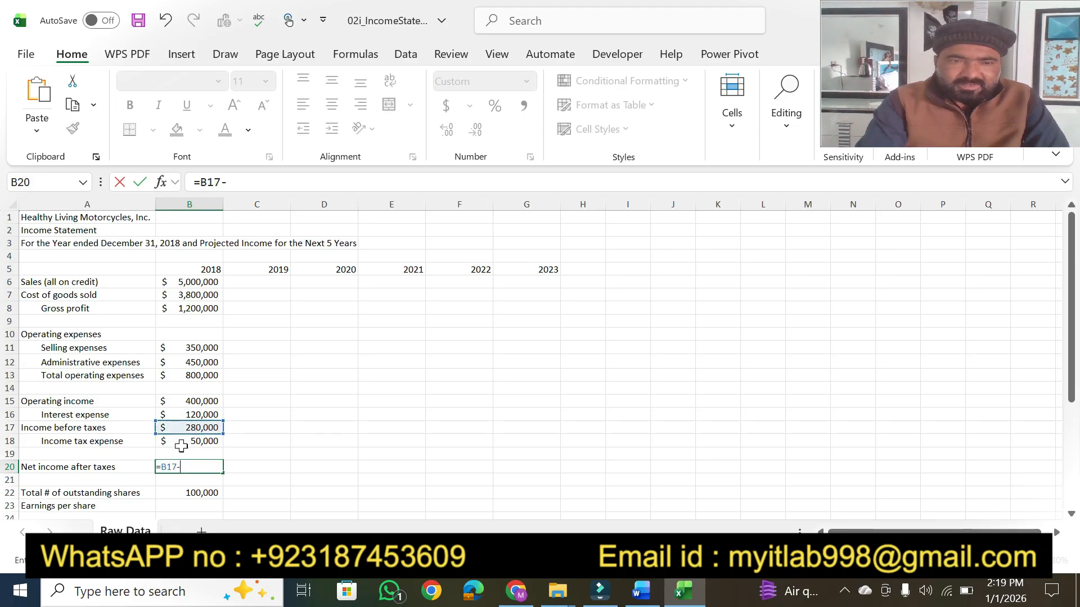
click(181, 444)
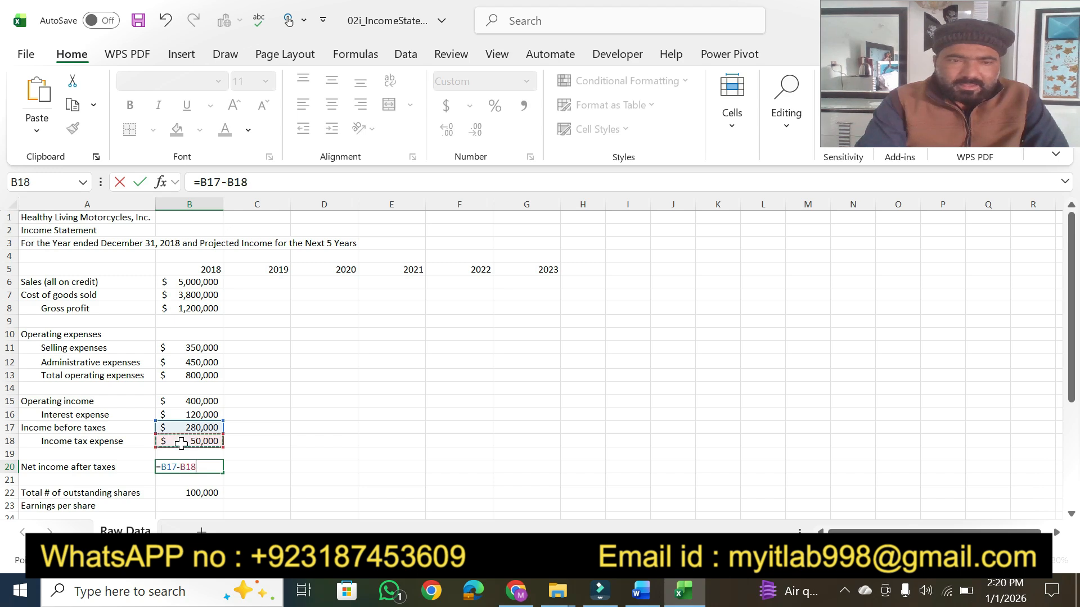
click(641, 591)
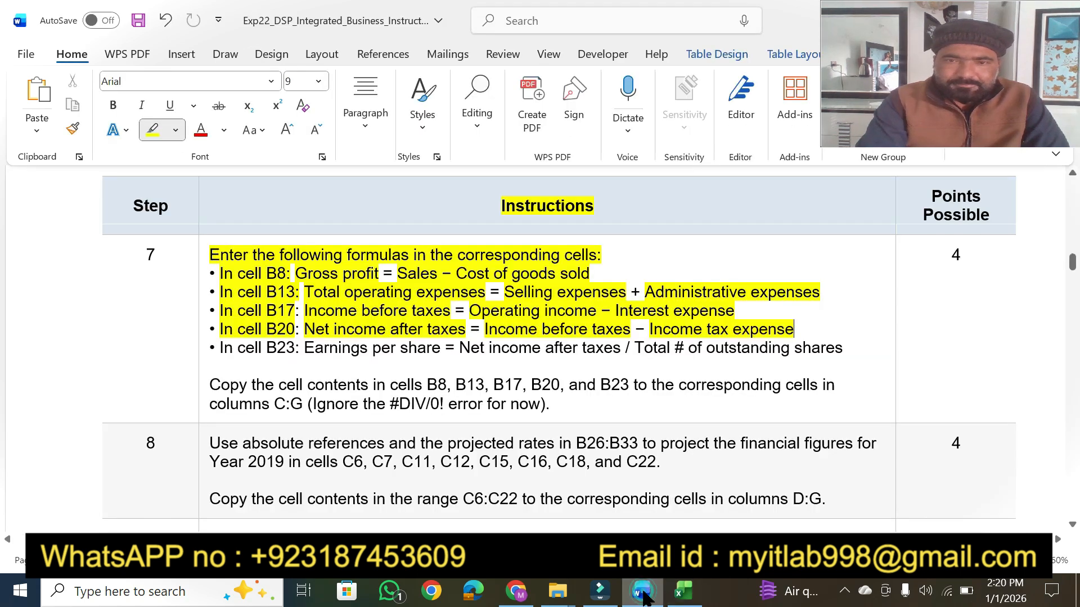
click(645, 598)
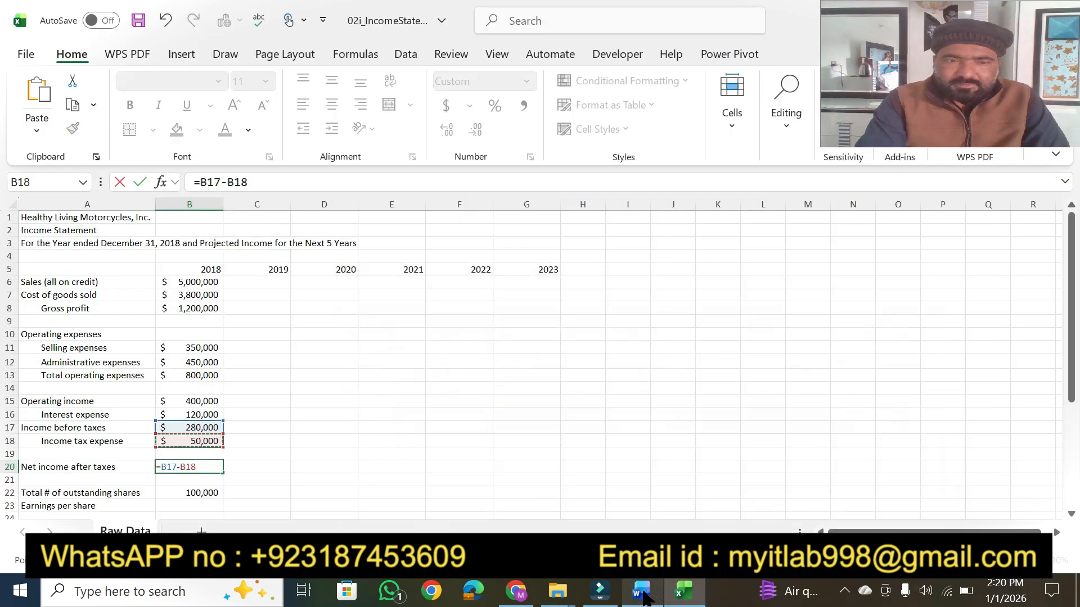
key(Return)
Highlight the B23 earnings per share line of step 7 in the Word instructions and start a formula in cell B23 of the Excel workbook.
click(642, 592)
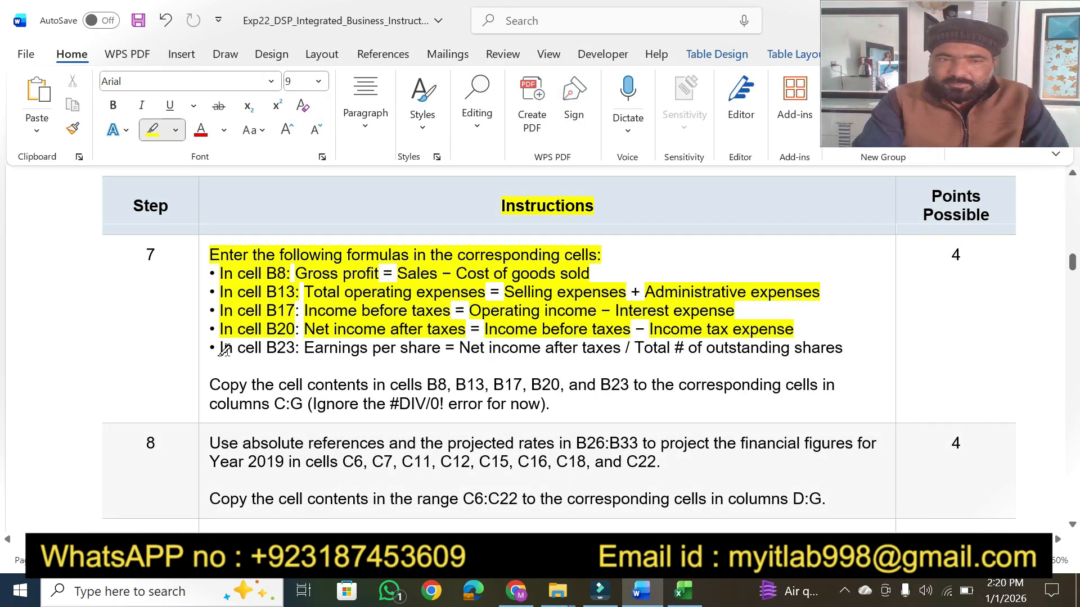
drag(221, 345, 442, 346)
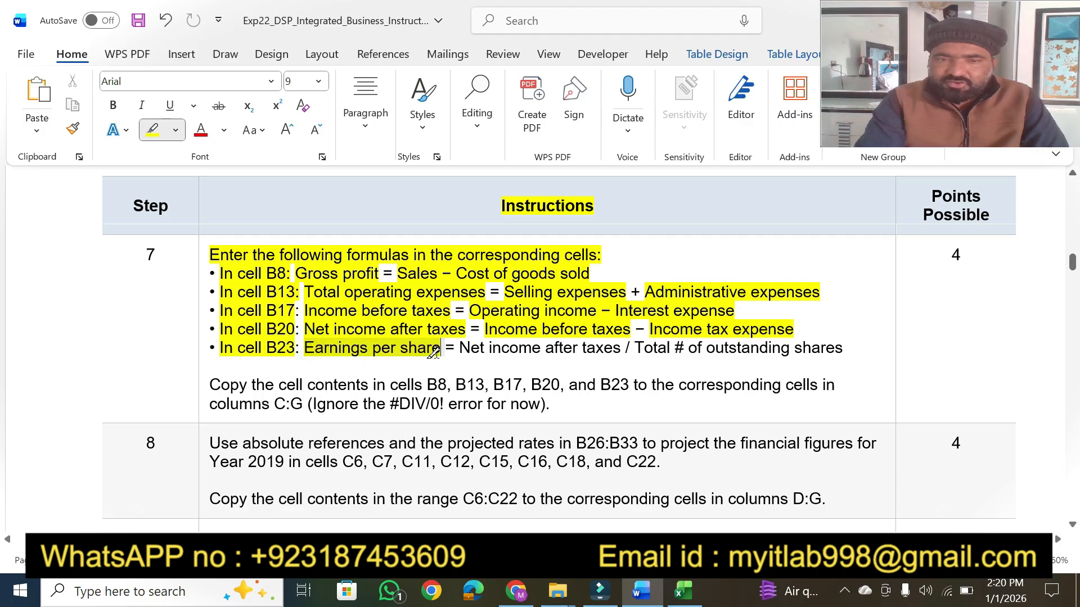
click(681, 593)
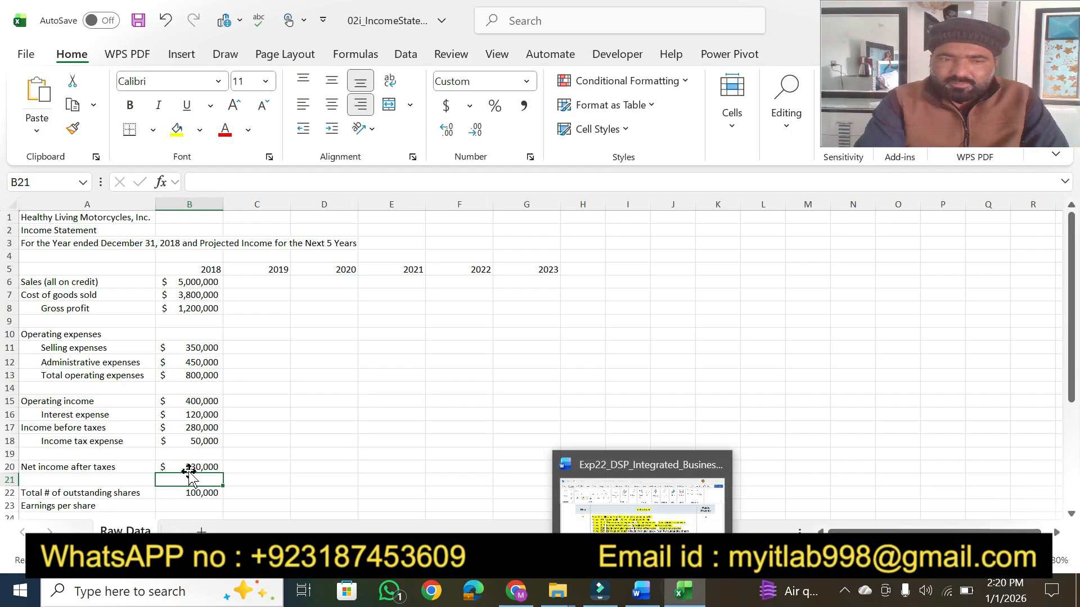
click(196, 506)
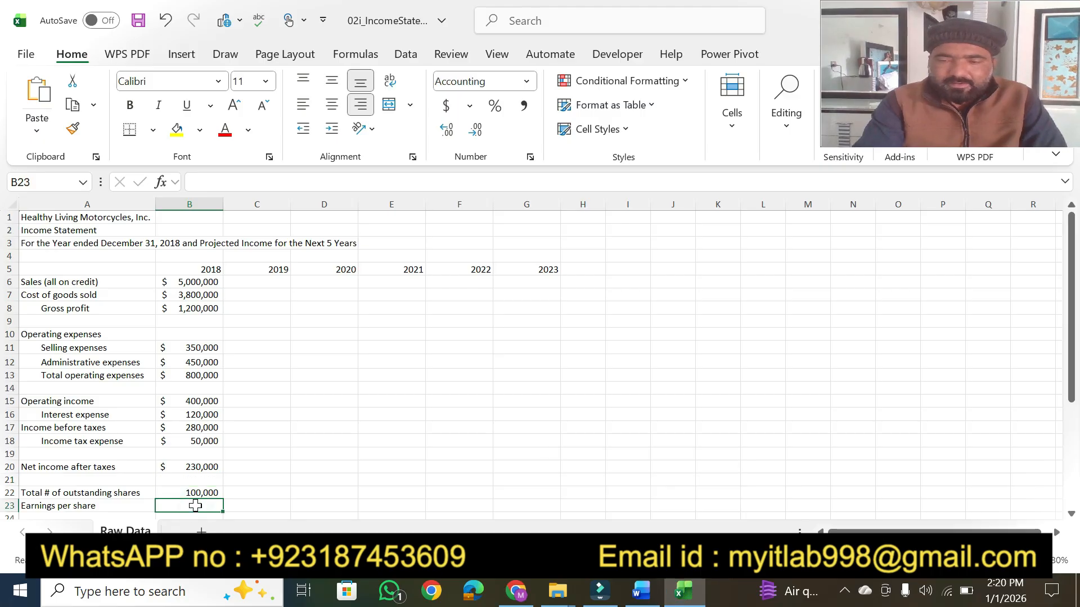
text(=)
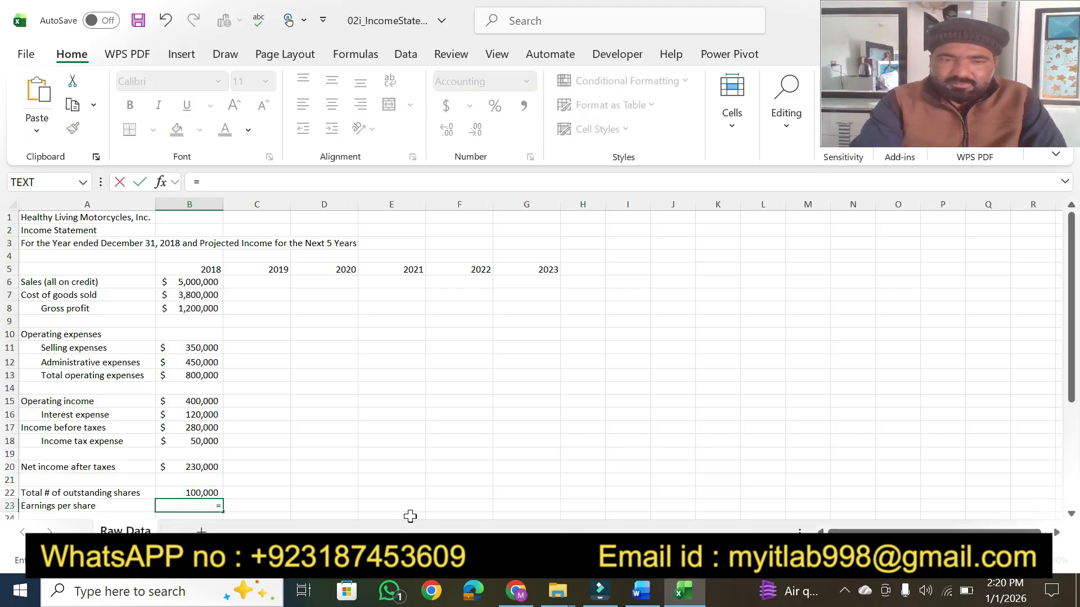
click(643, 590)
drag(456, 349, 844, 349)
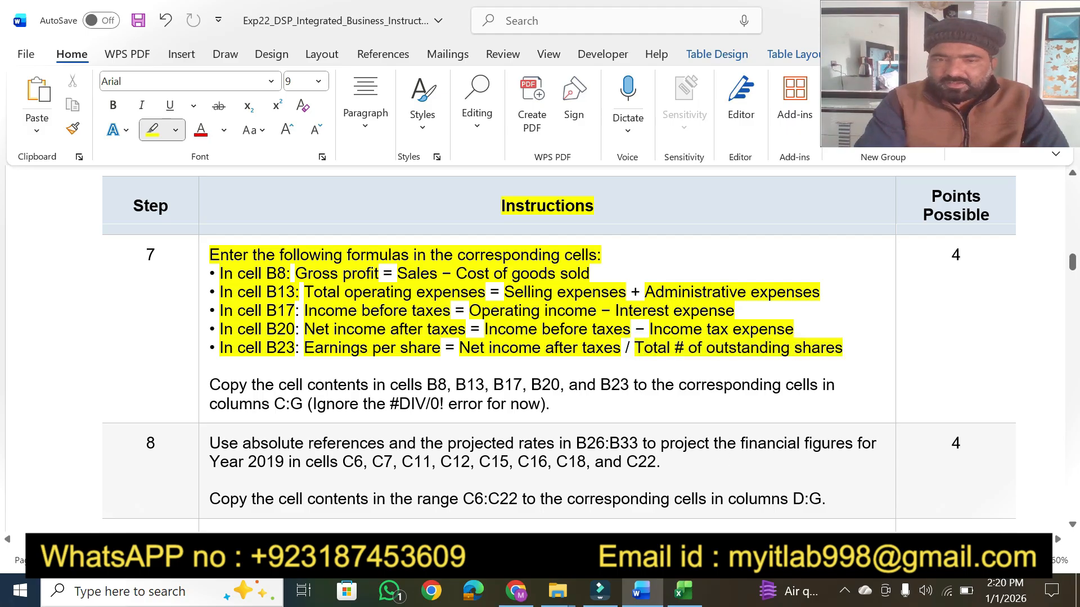
Return to the Excel workbook and complete the earnings per share formula in cell B23 as =B20/B22.
click(682, 591)
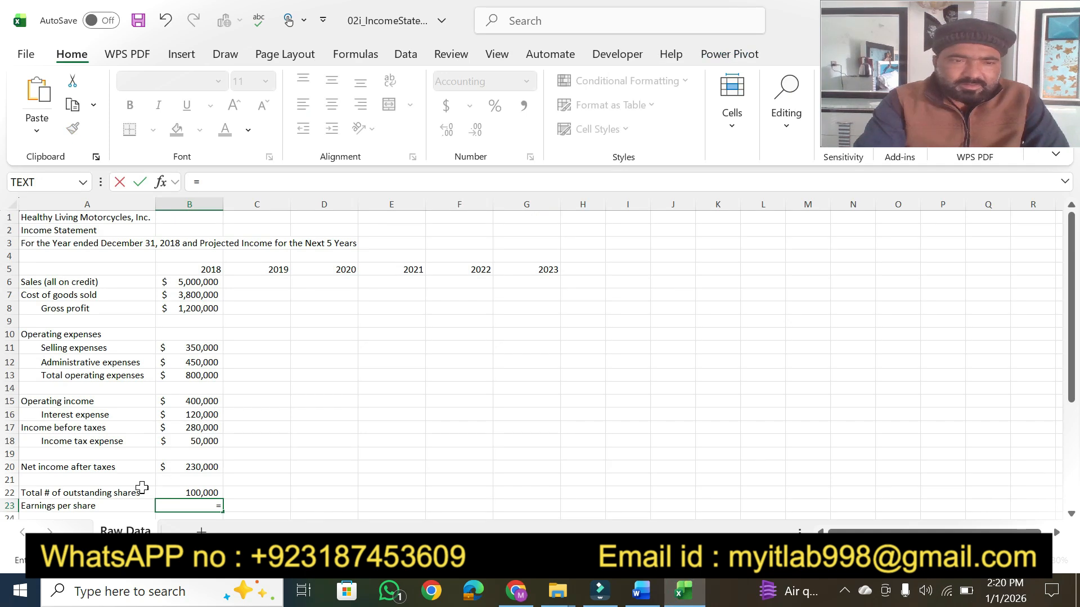
click(193, 468)
text(/)
click(195, 494)
key(Return)
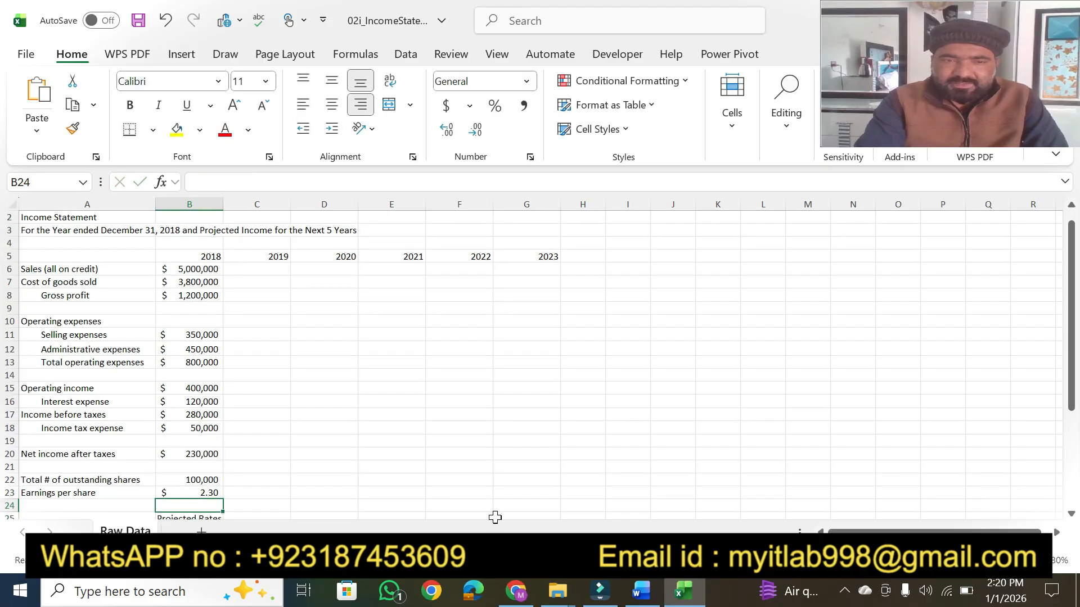
Switch to the Word instructions and highlight step 7's sentence on copying B8, B13, B17, B20 and B23 to columns C:G.
click(641, 594)
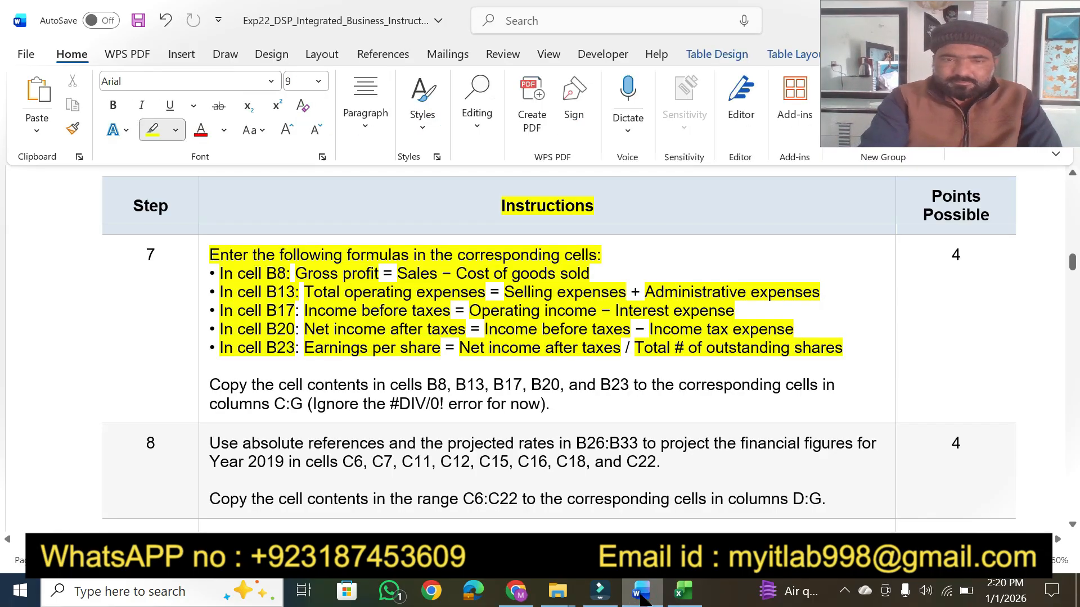
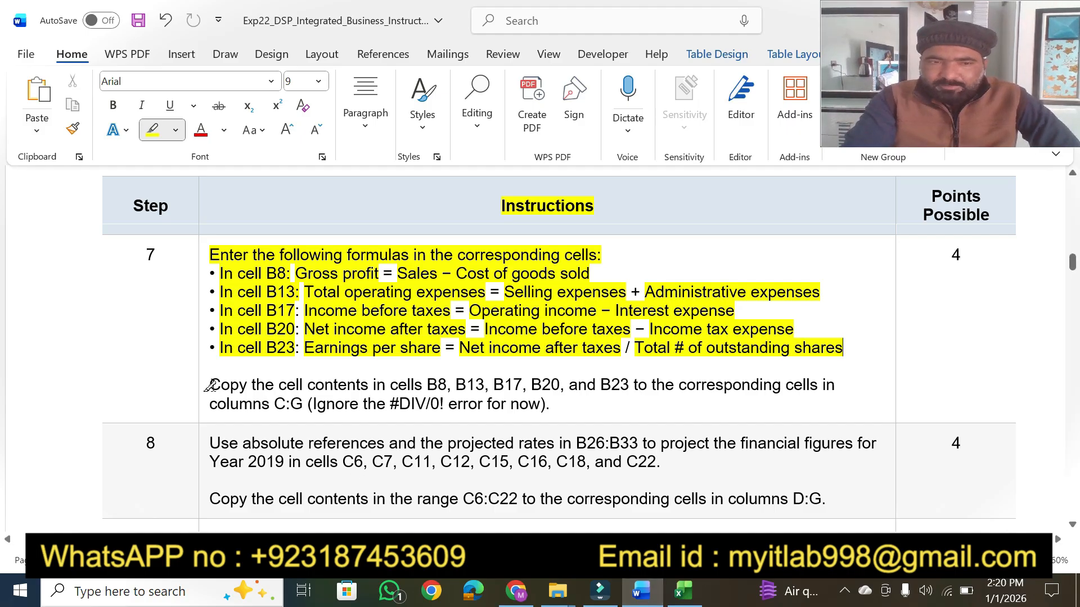
drag(210, 385, 830, 380)
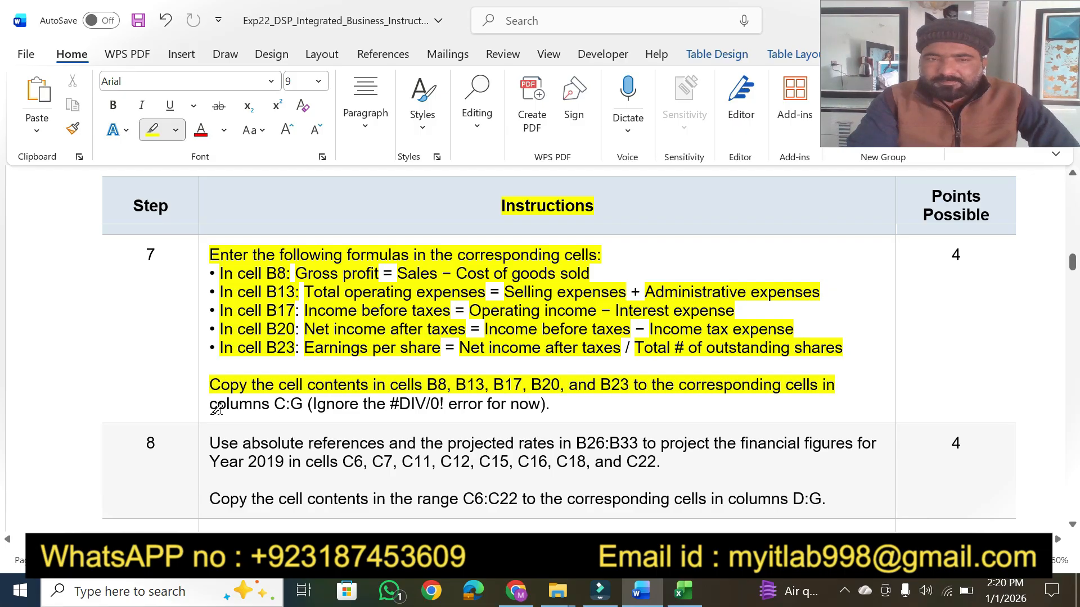
drag(211, 403, 304, 408)
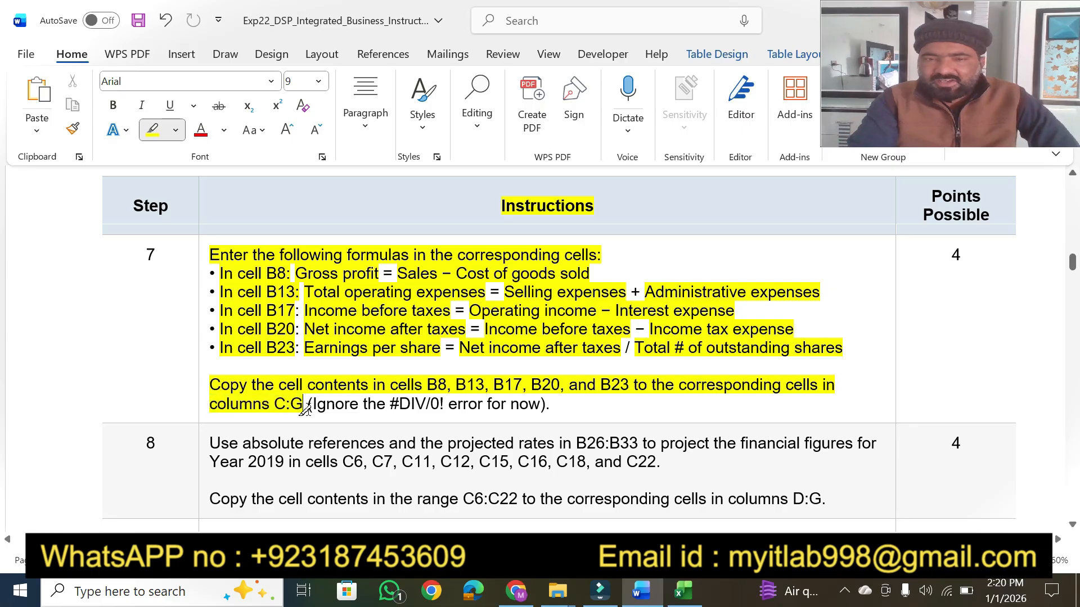
Switch to the Excel workbook and copy the gross profit formula from cell B8 to cell C8.
click(683, 591)
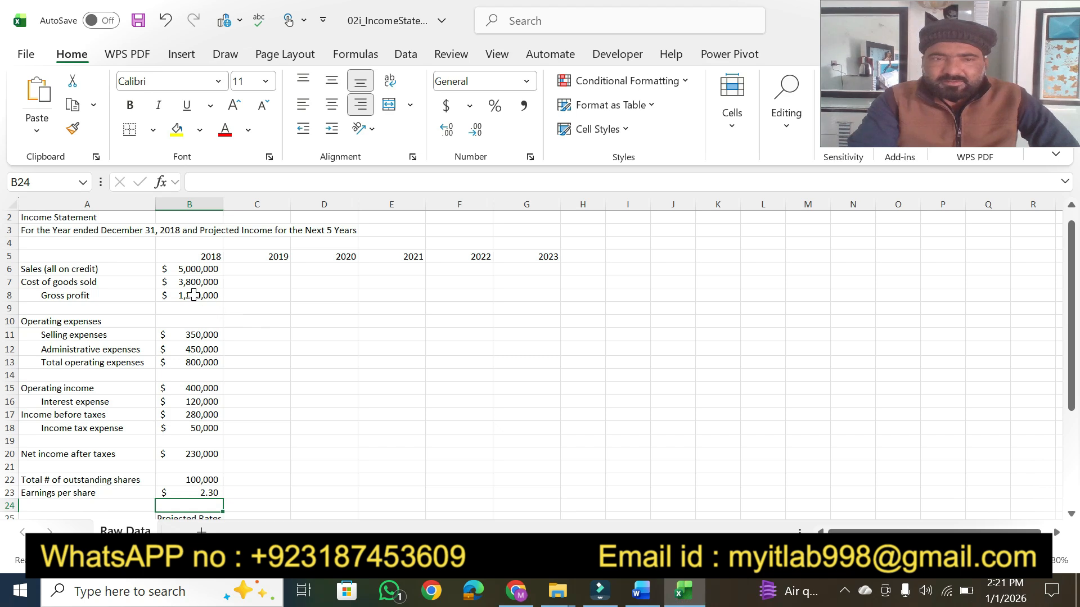
click(194, 295)
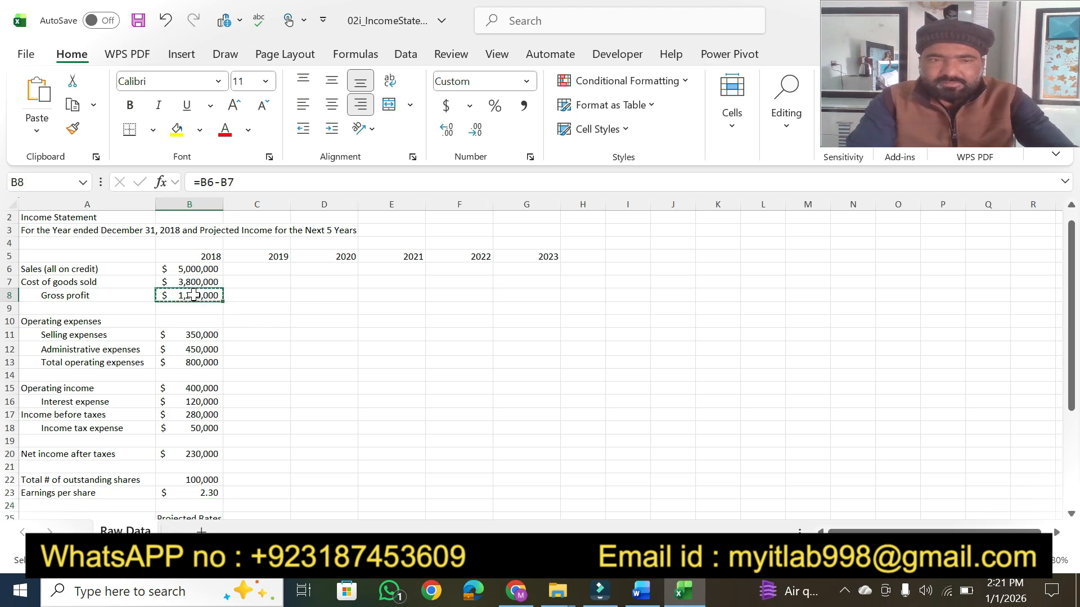
click(269, 295)
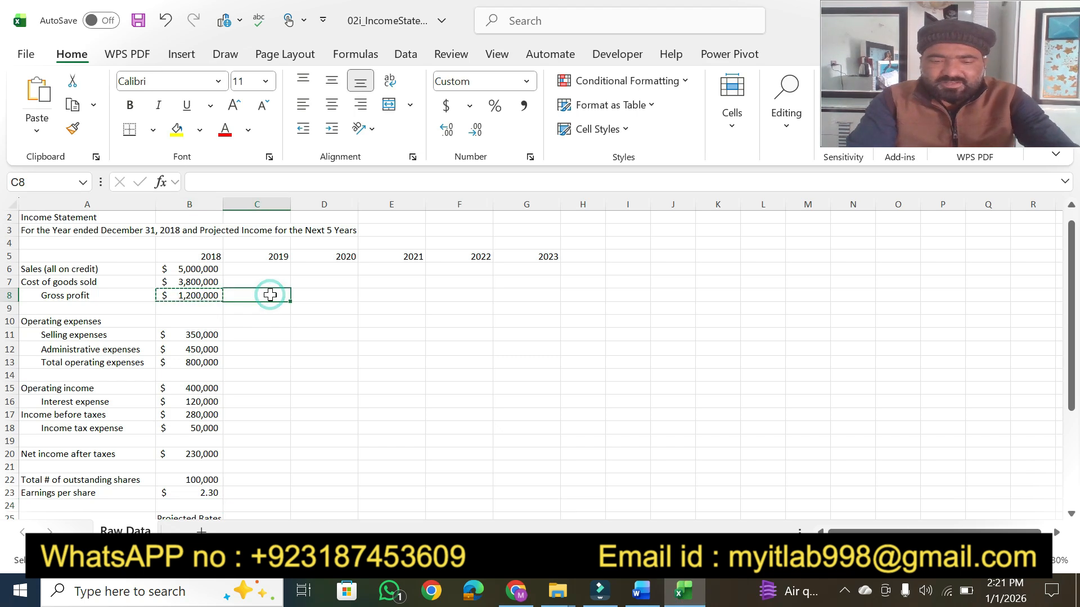
key(ctrl+v)
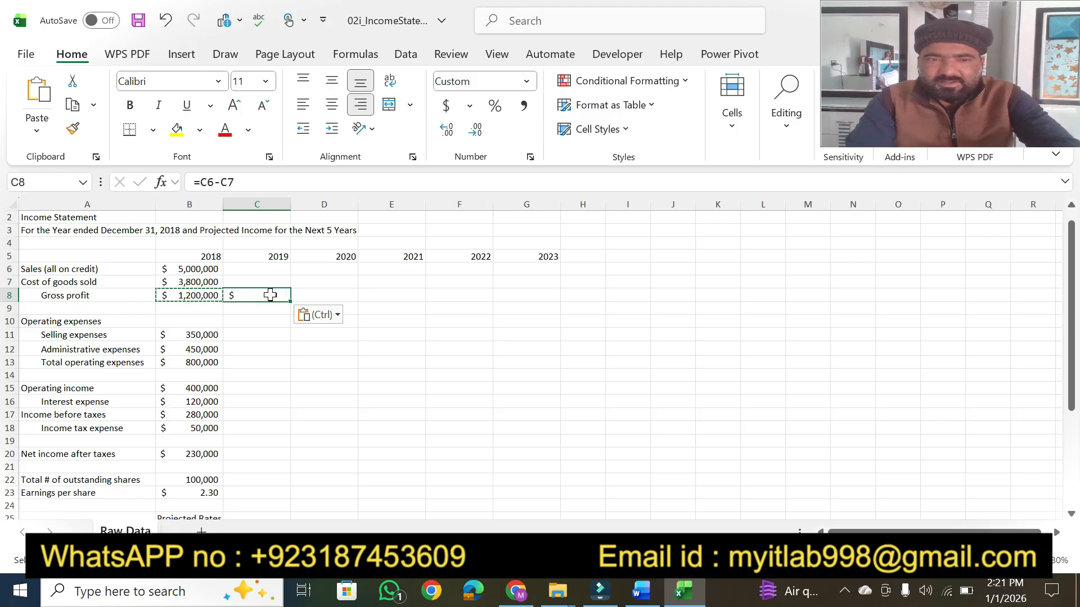
Paste the copied gross profit formula into cells D8, E8, F8 and G8.
click(342, 295)
key(ctrl+v)
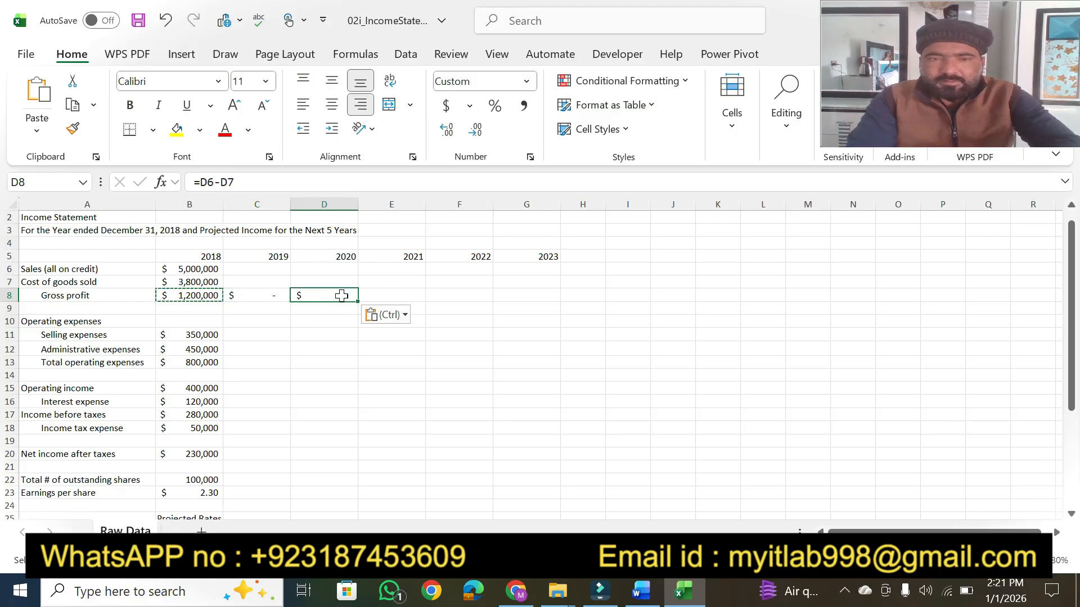
click(414, 292)
key(ctrl+v)
click(470, 291)
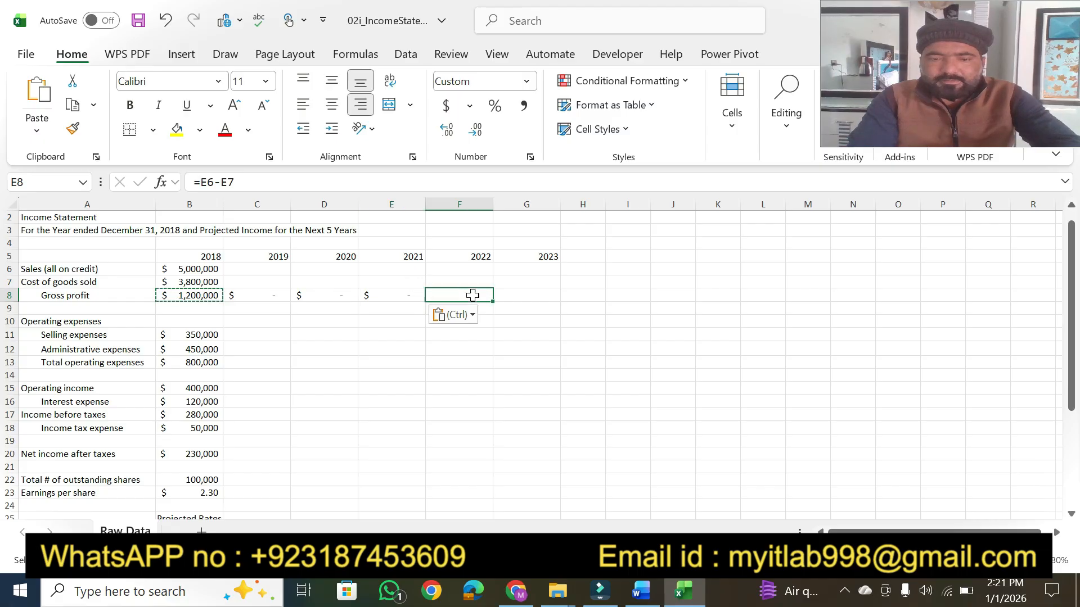
key(ctrl+v)
click(528, 293)
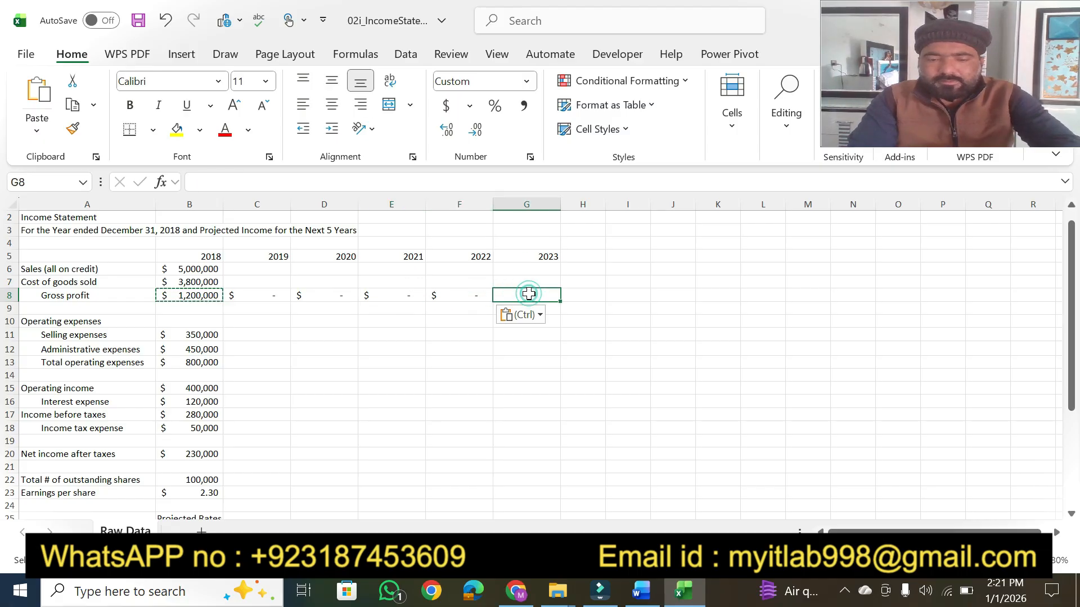
key(ctrl+v)
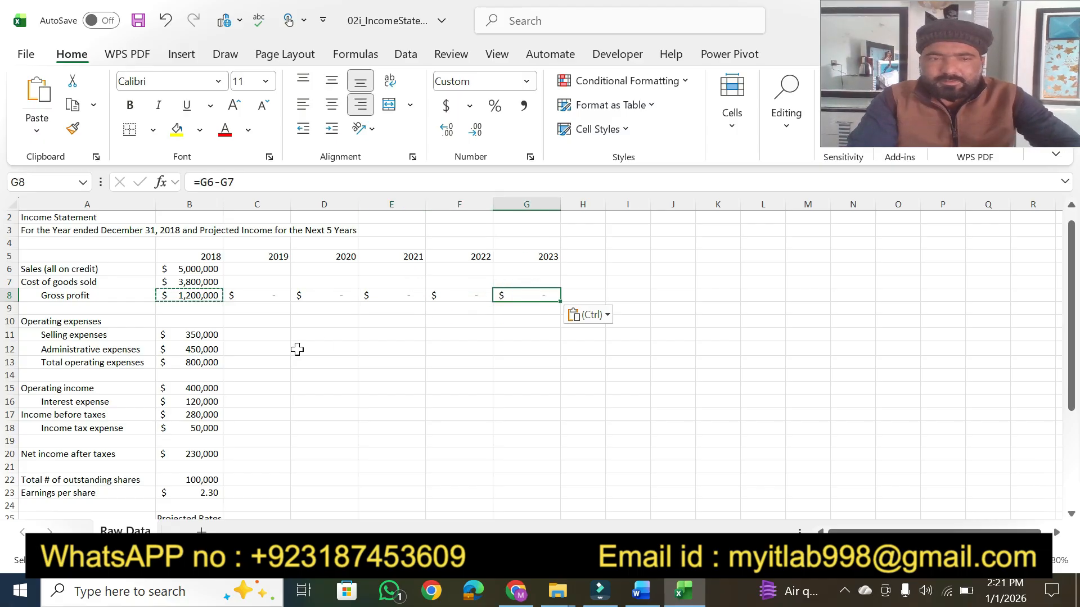
Copy the total operating expenses formula from cell B13 to cells C13:G13.
click(201, 362)
key(Escape)
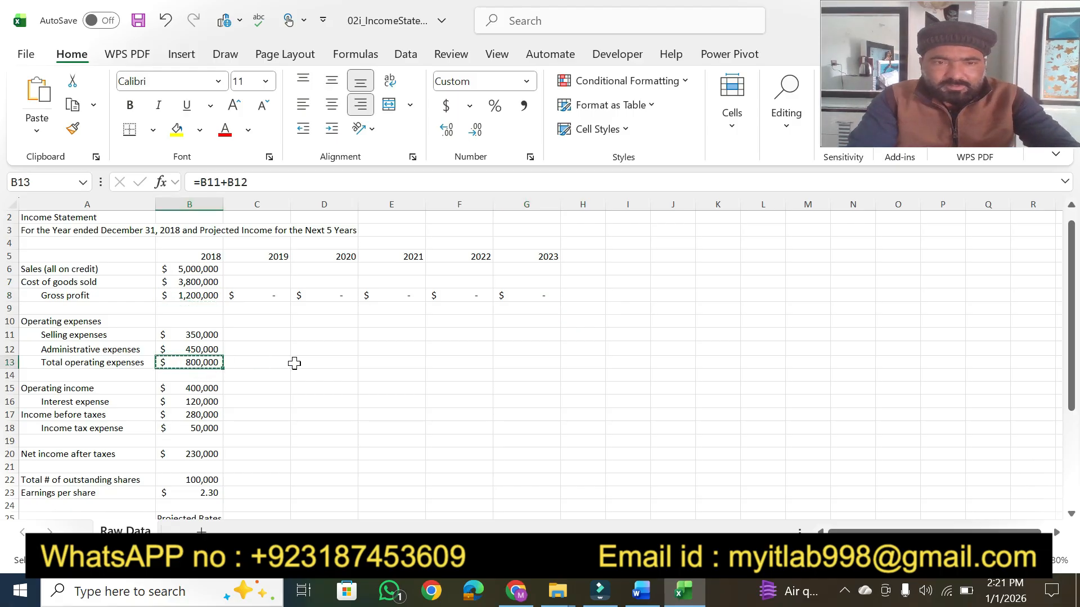
click(260, 362)
key(ctrl+v)
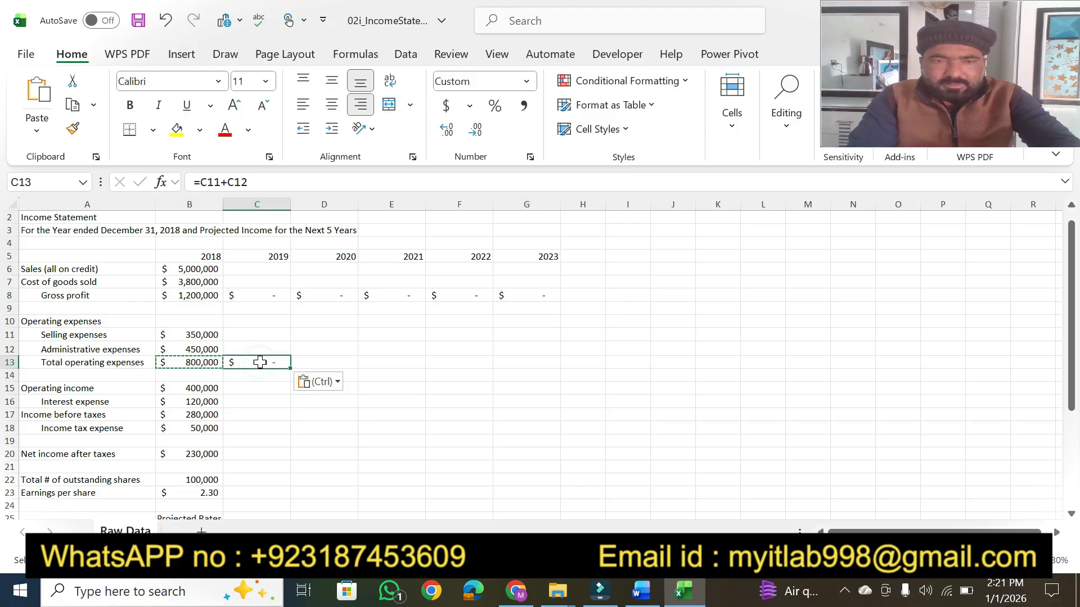
click(315, 361)
key(ctrl+v)
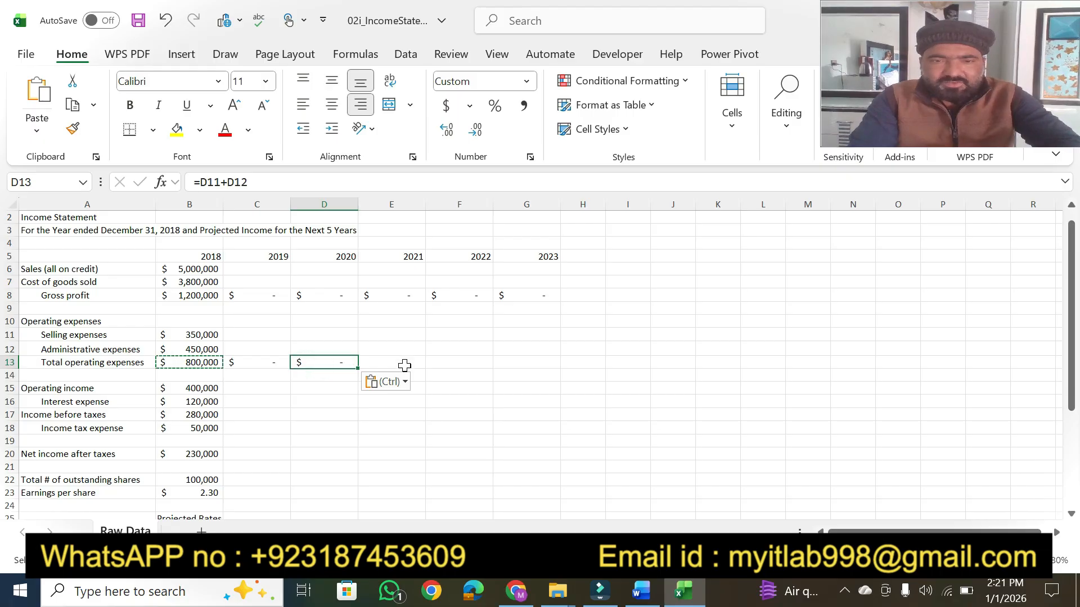
click(402, 363)
key(ctrl+v)
click(459, 360)
key(ctrl+v)
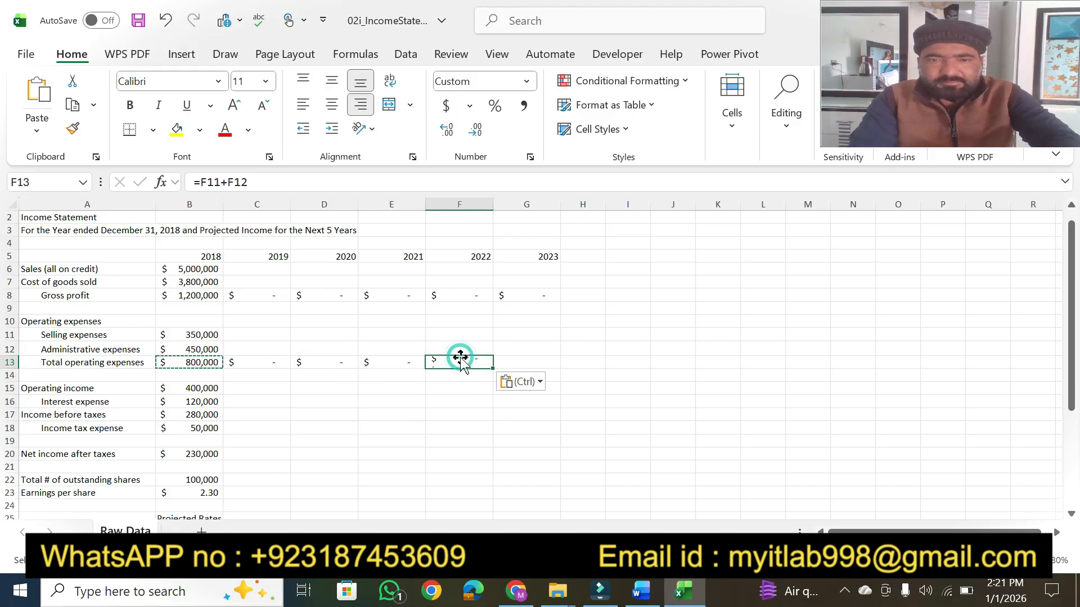
click(525, 362)
key(ctrl+v)
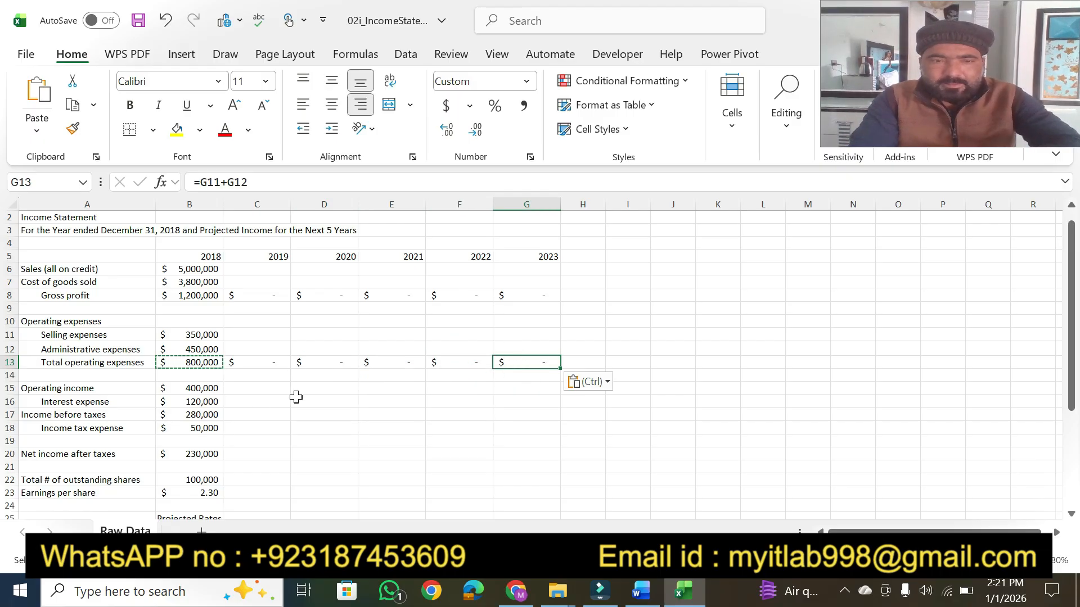
Check step 7 in the Word instructions, return to Excel and copy the income before taxes formula from B17 to C17:D17.
click(648, 600)
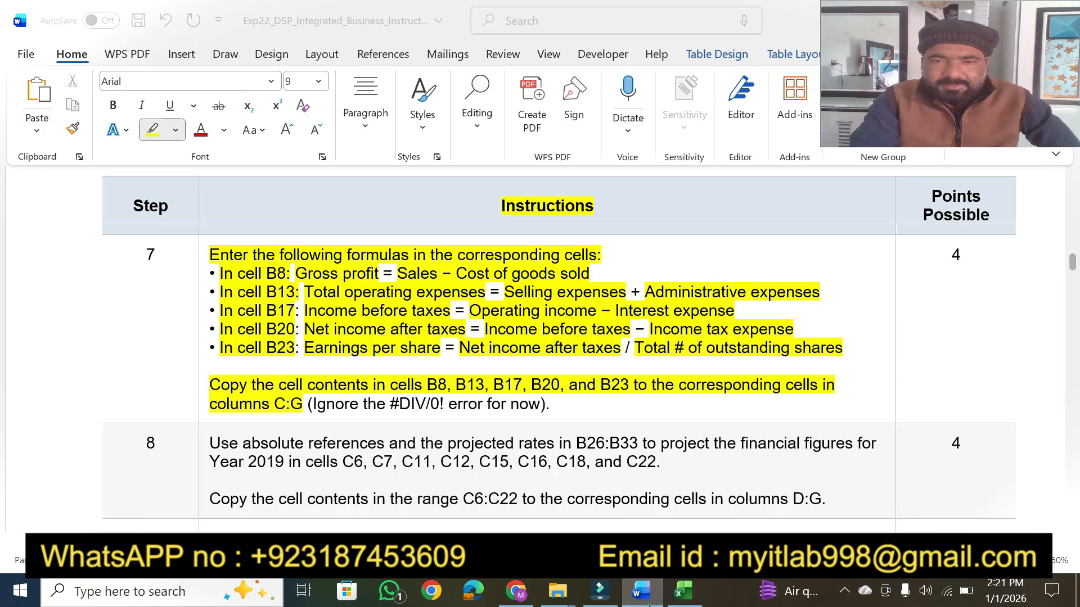
click(648, 600)
click(204, 430)
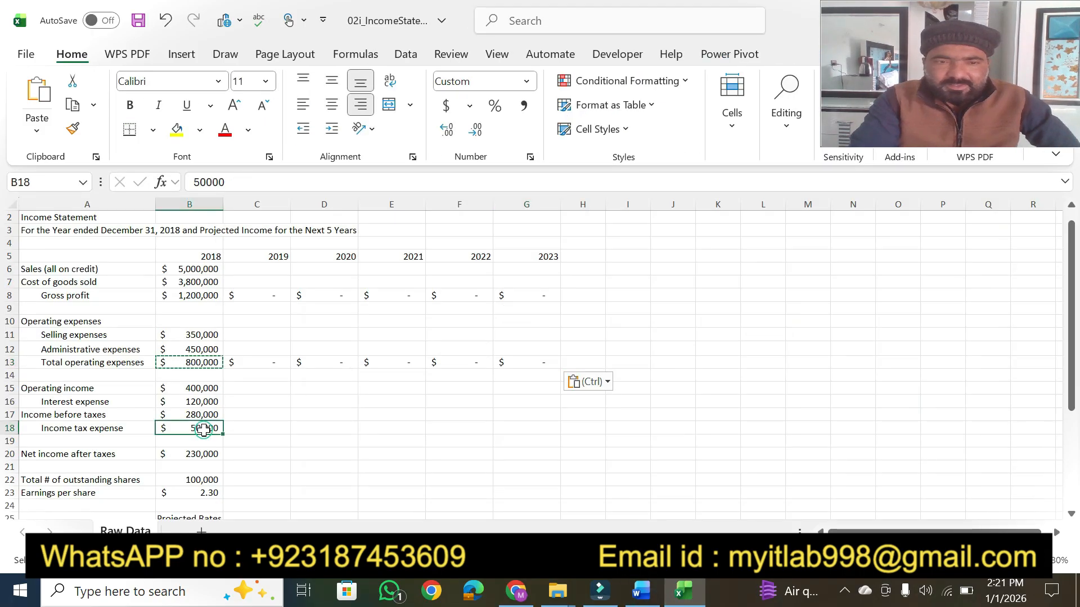
click(209, 412)
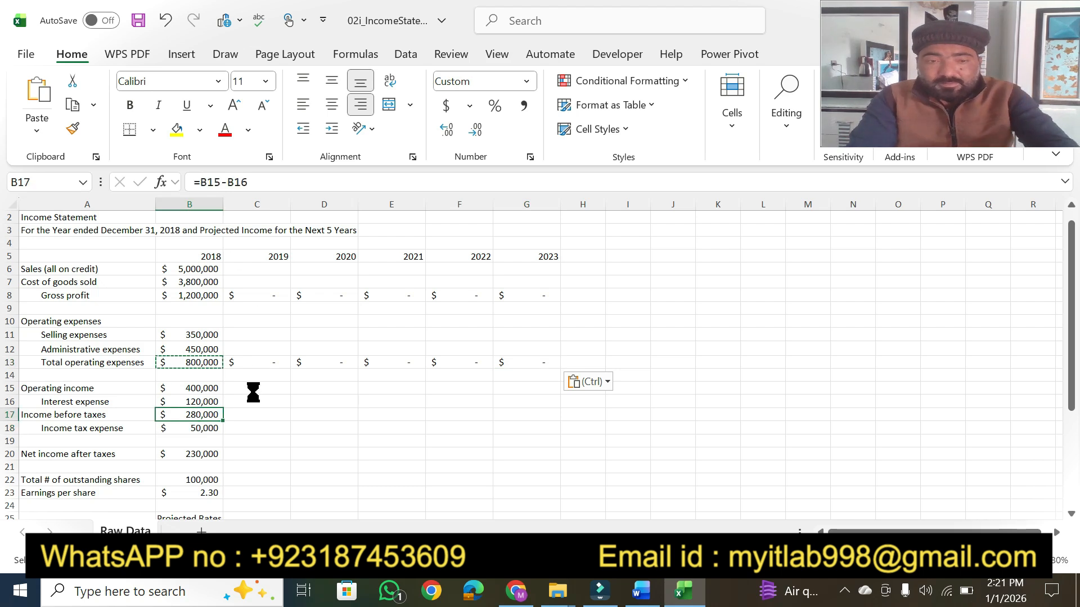
key(ctrl+c)
click(252, 414)
key(ctrl+v)
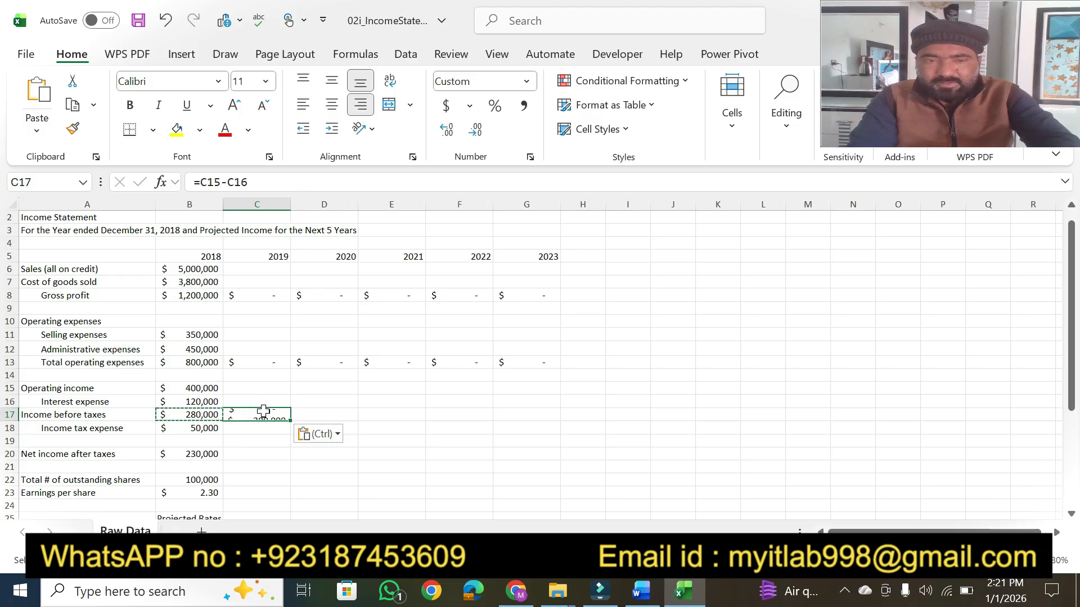
click(325, 420)
key(ctrl+v)
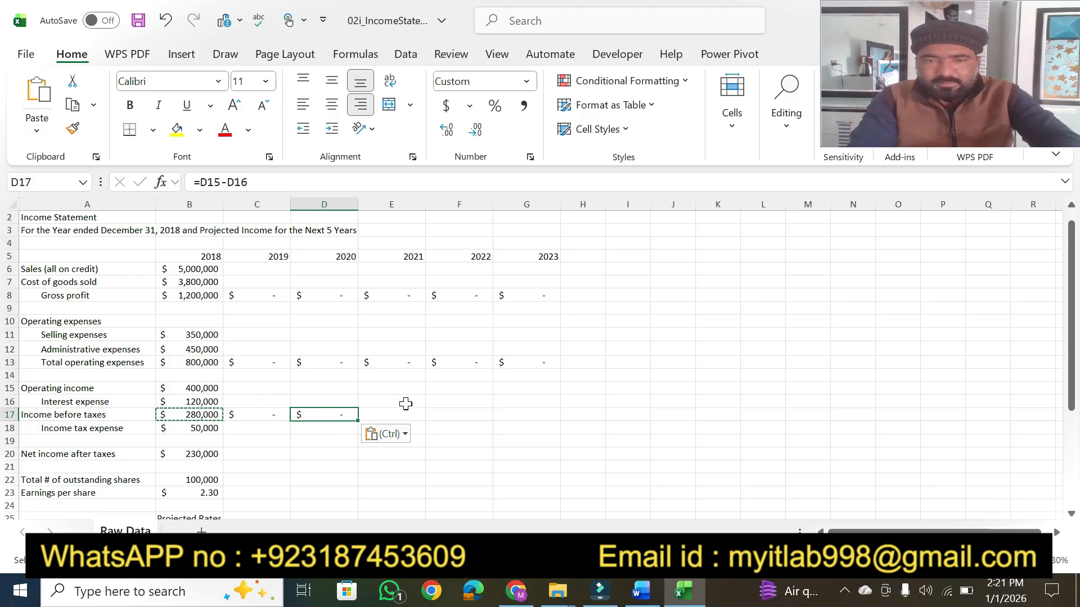
Paste the copied income before taxes formula into cells E18, F18 and G18.
click(400, 421)
key(ctrl+v)
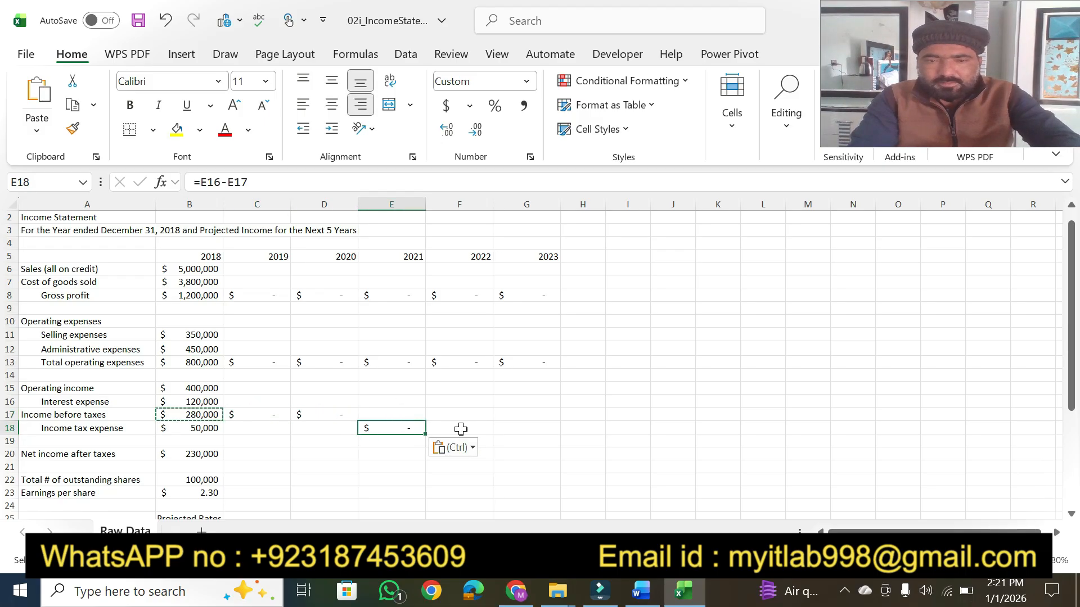
click(459, 427)
key(ctrl+v)
click(526, 430)
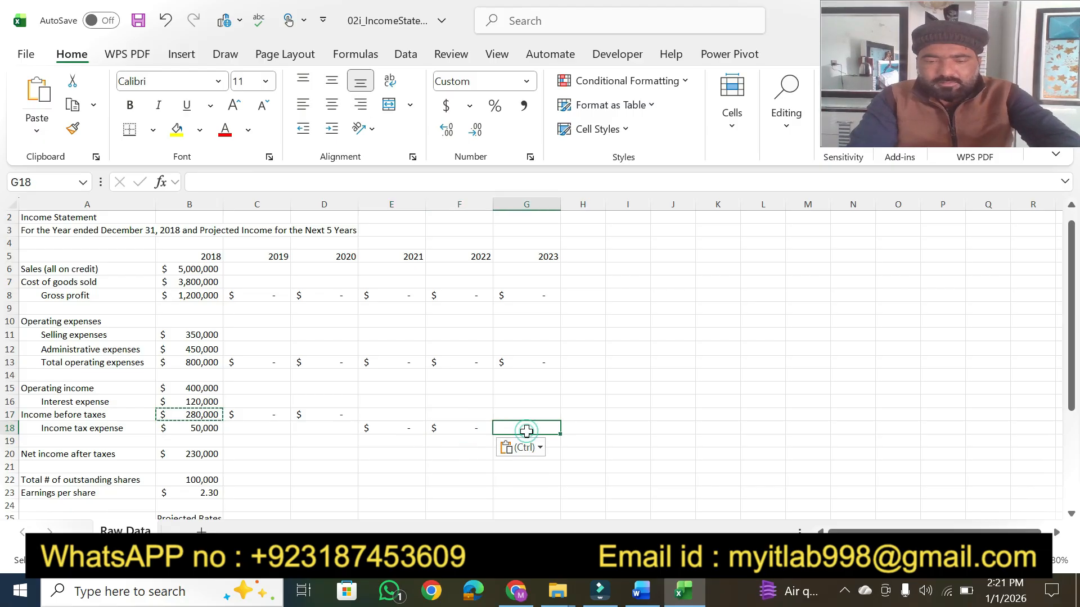
key(ctrl+v)
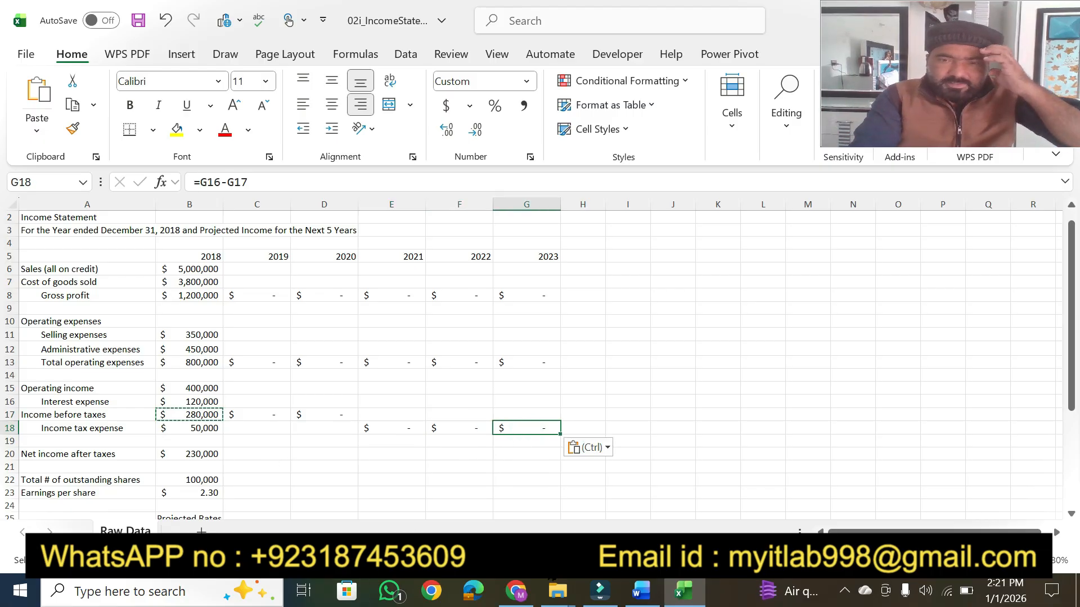
Recheck step 7 in the Word instructions and copy the net income after taxes formula from B20 to C20:G20 in Excel.
click(203, 453)
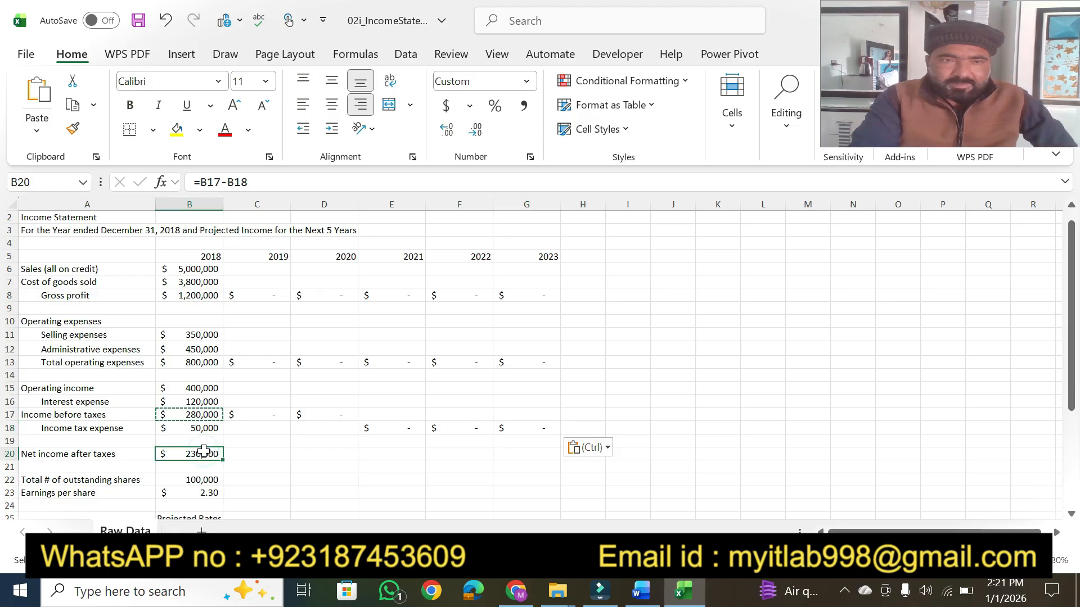
click(638, 591)
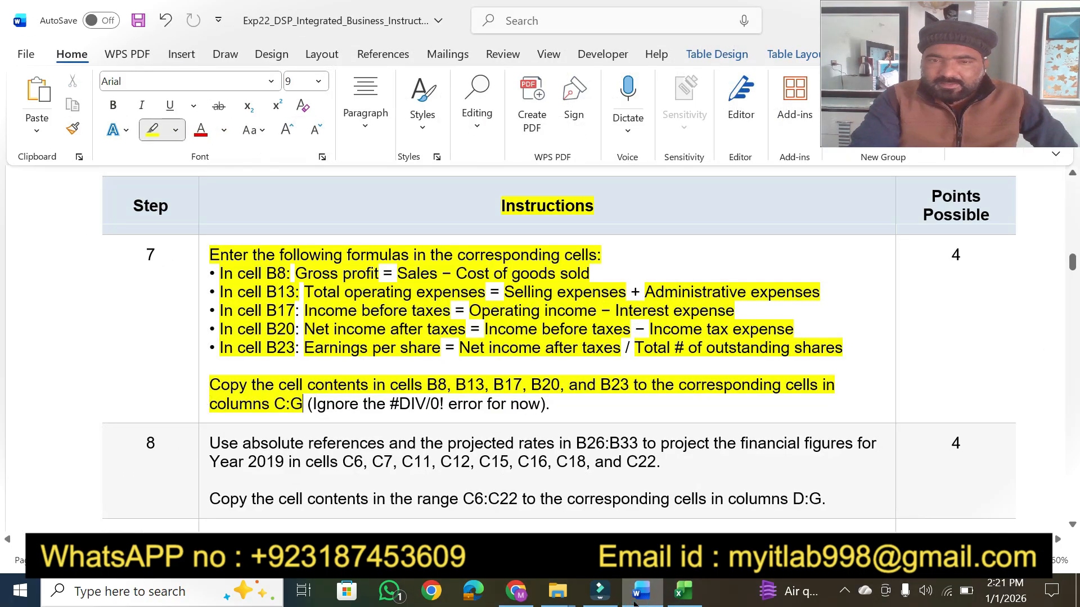
click(683, 592)
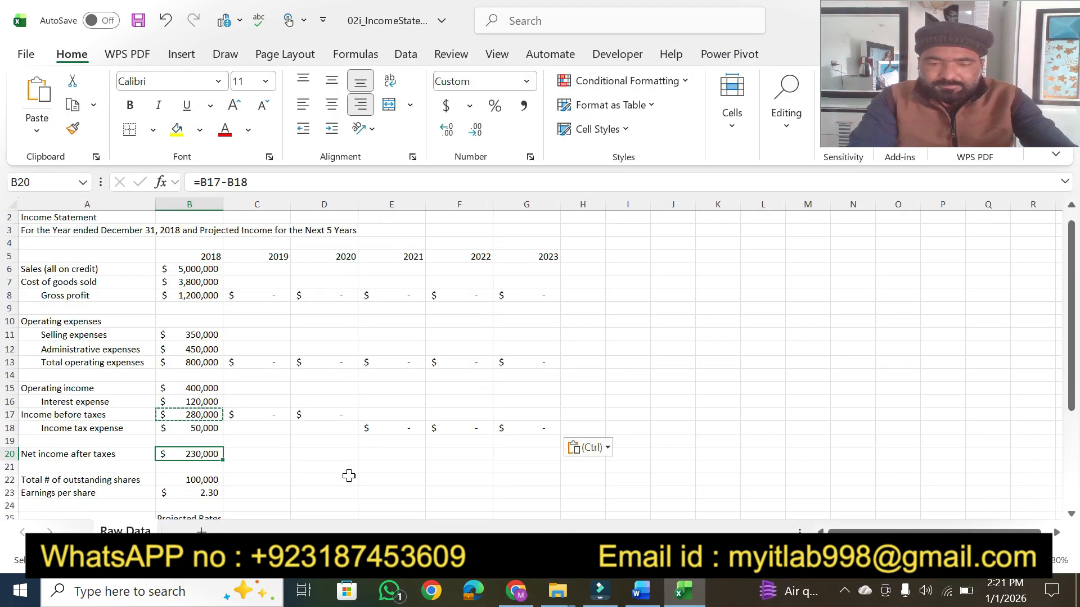
key(ctrl+c)
click(272, 457)
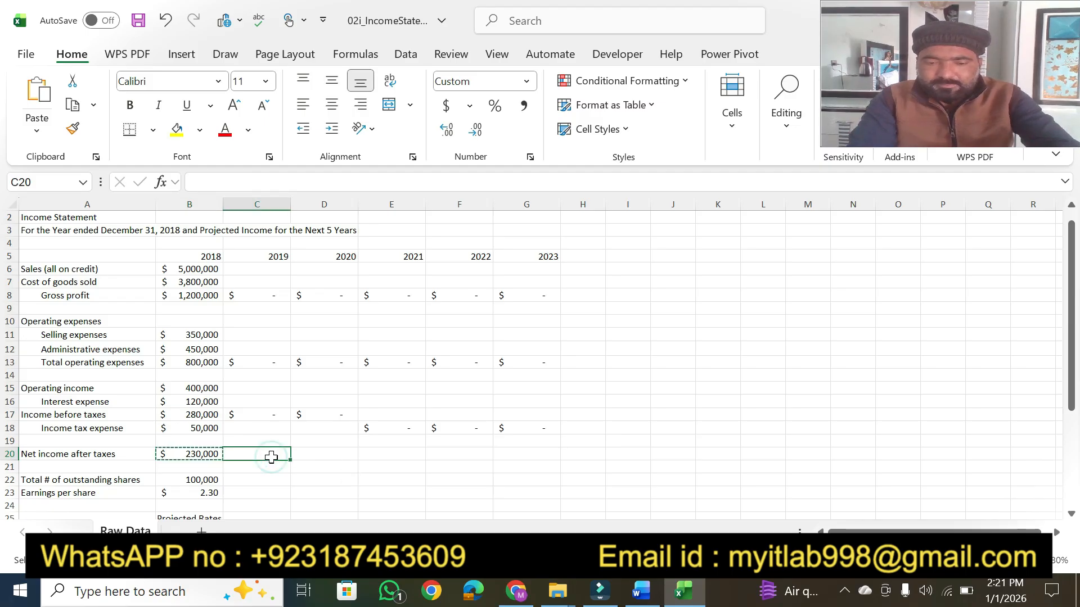
key(ctrl+v)
click(316, 453)
key(ctrl+v)
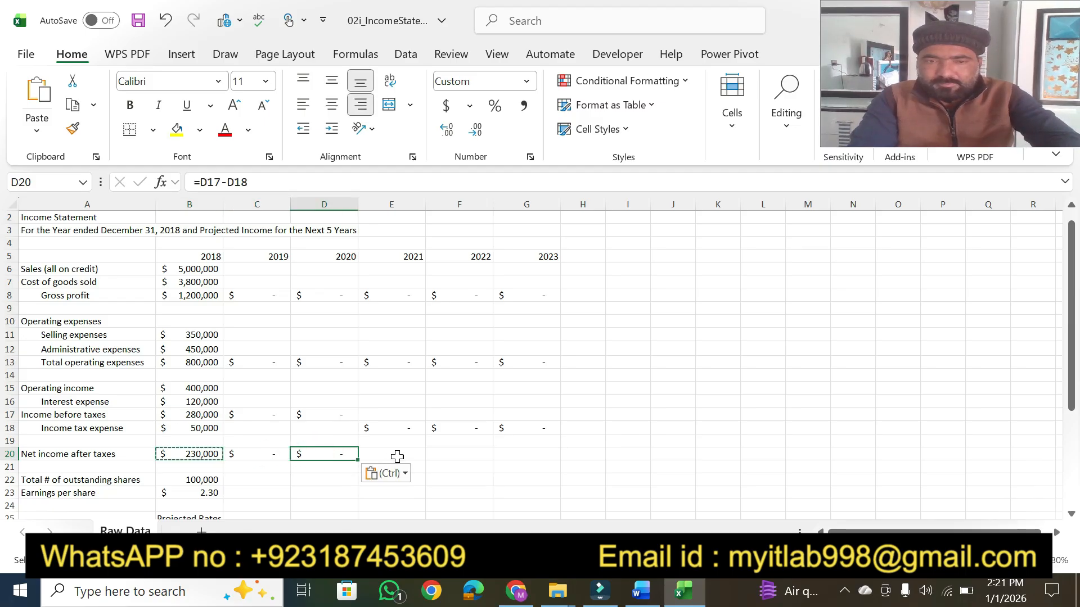
click(398, 455)
key(ctrl+v)
click(463, 450)
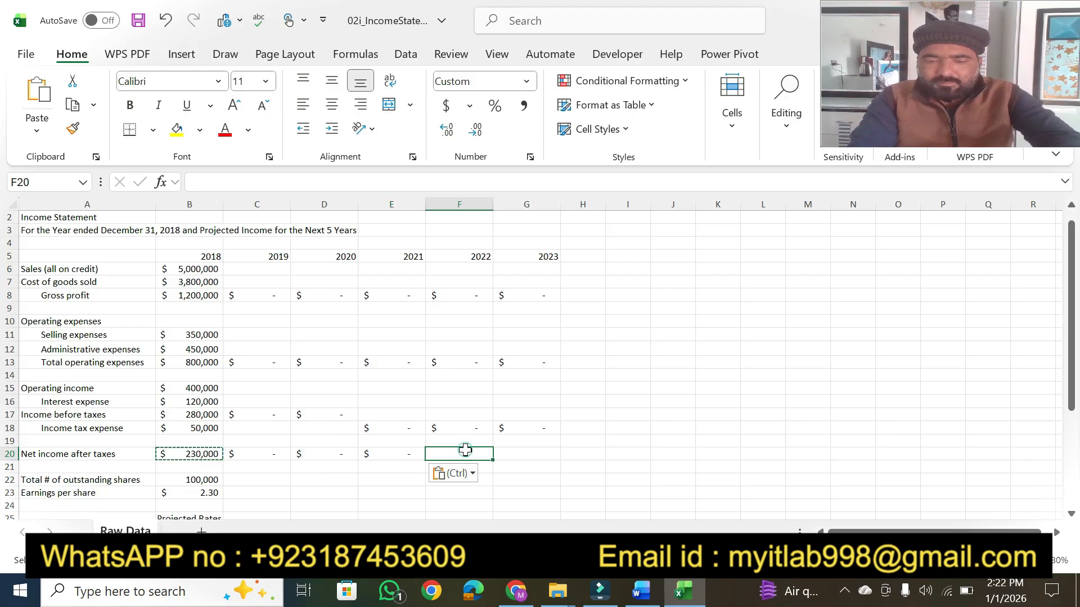
key(ctrl+v)
click(538, 453)
key(ctrl+v)
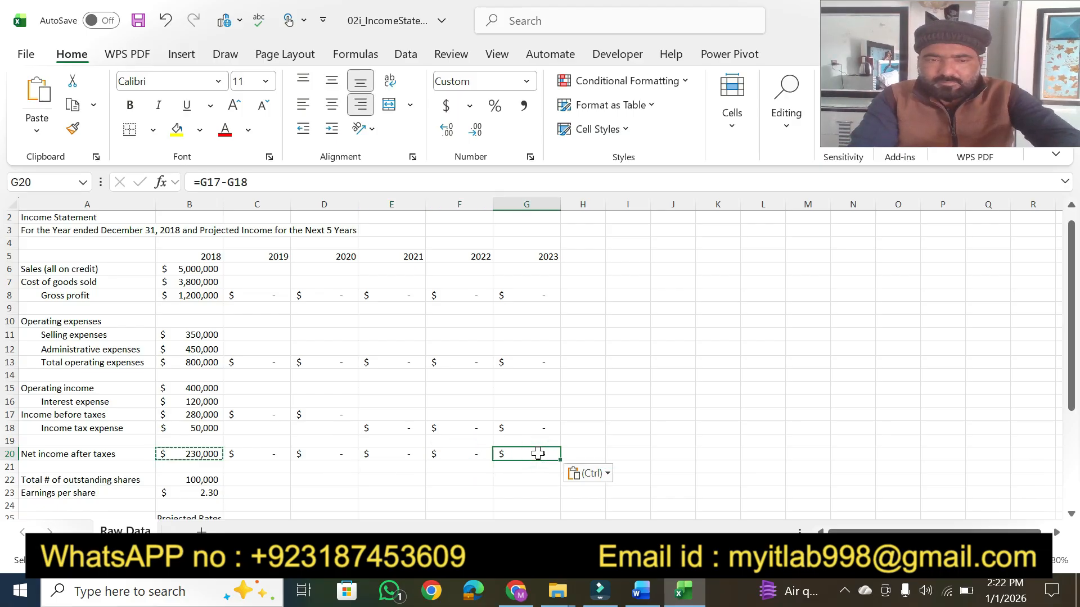
Copy the earnings per share formula from cell B23 to cells C23:G23.
click(201, 497)
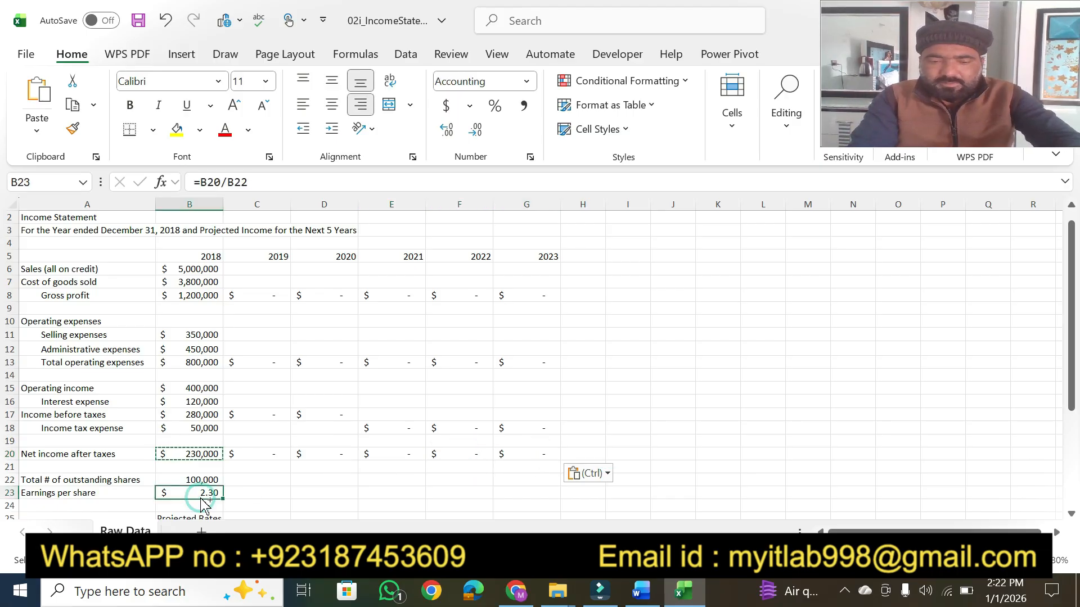
key(ctrl+c)
click(253, 493)
key(ctrl+v)
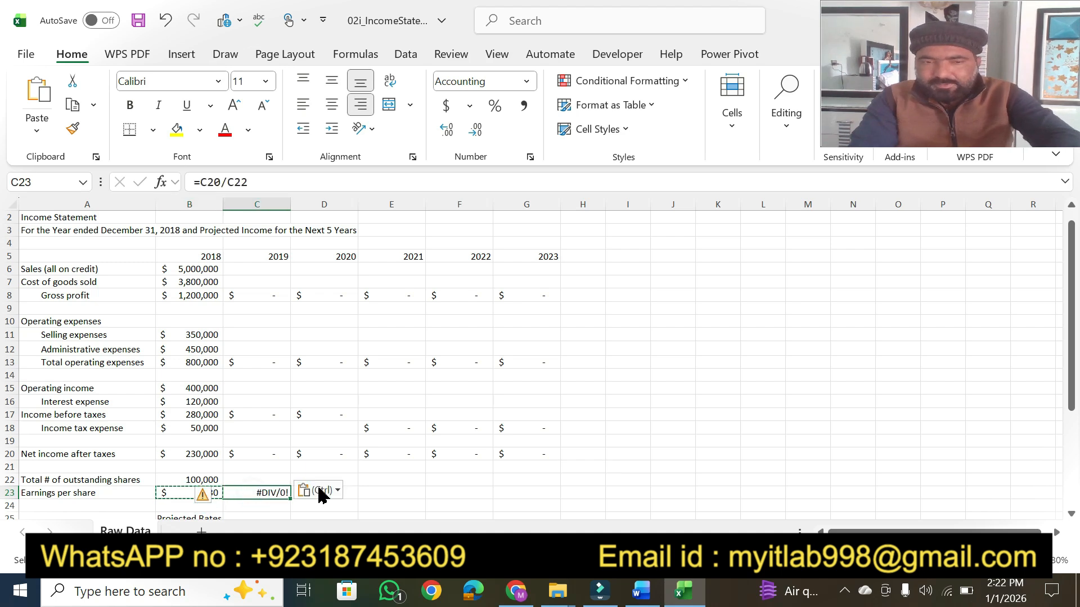
click(350, 493)
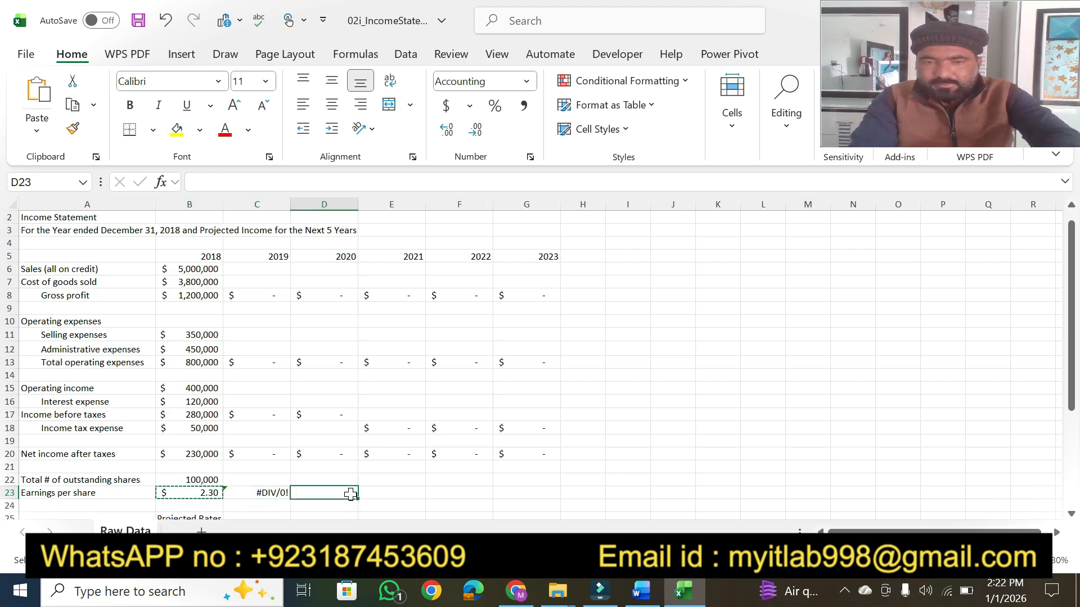
key(ctrl+v)
click(421, 495)
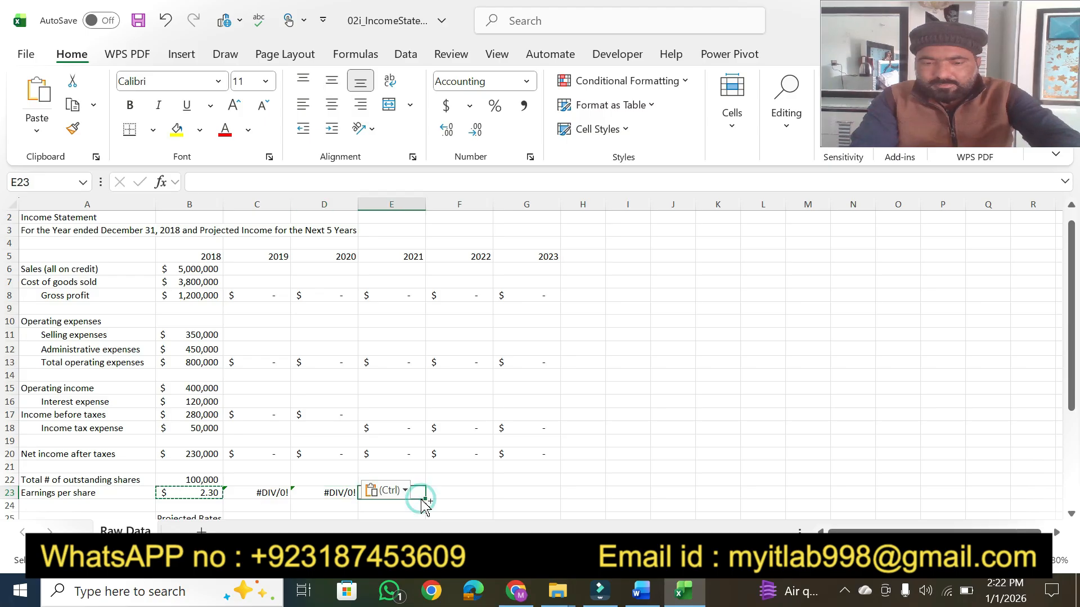
key(ctrl+v)
click(487, 497)
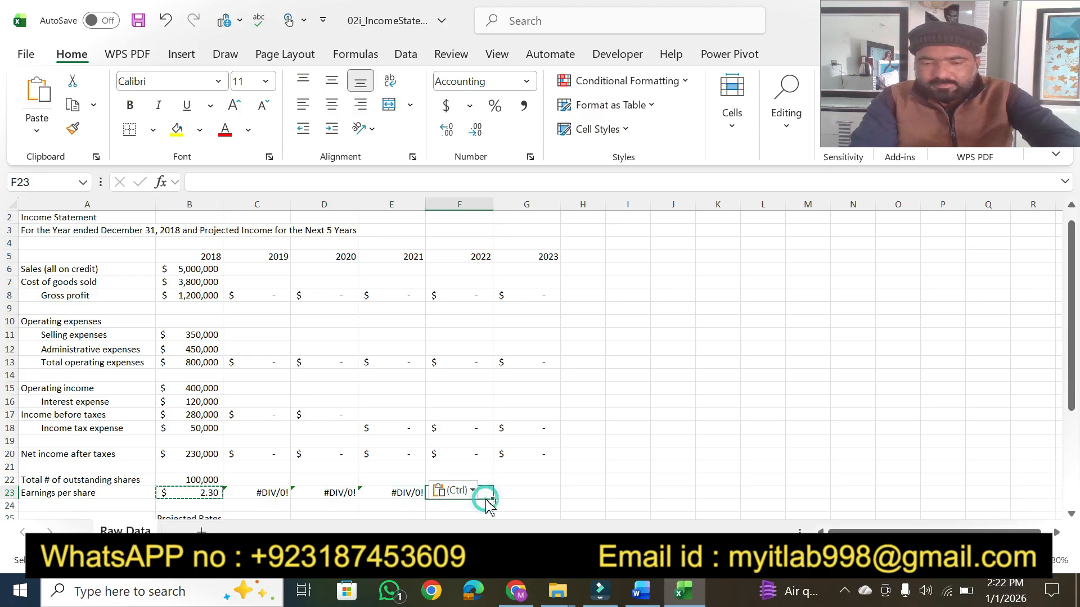
key(ctrl+v)
click(549, 491)
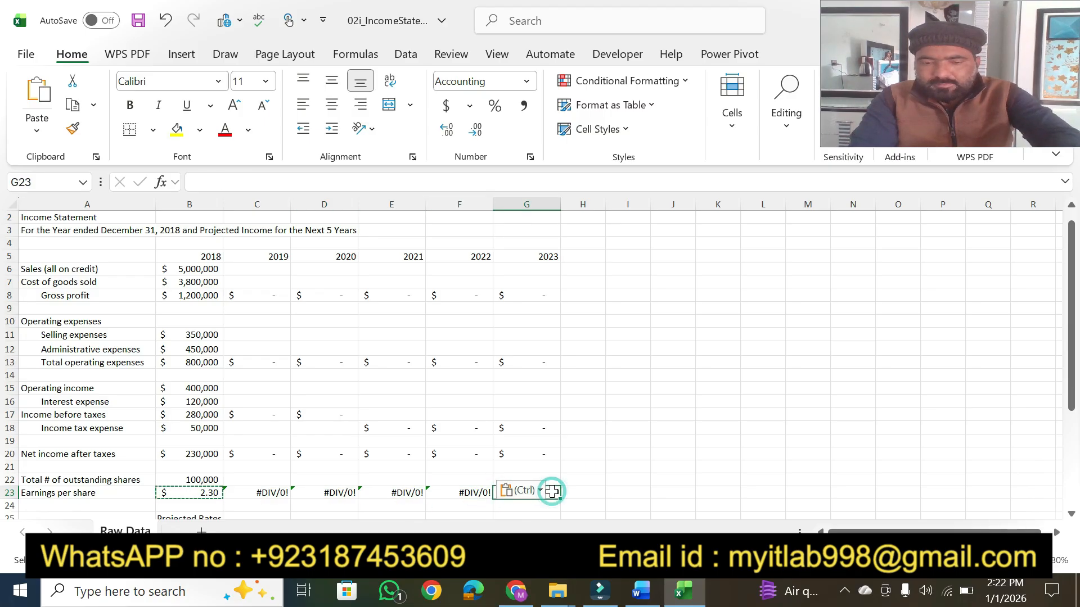
key(ctrl+v)
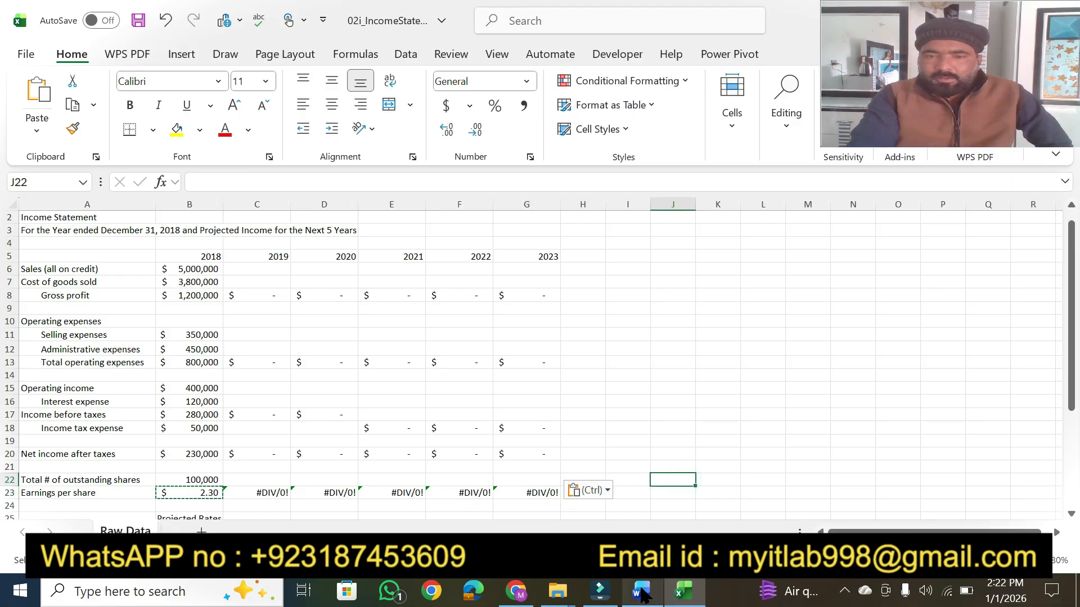
Switch to the Word instructions and highlight step 7's note "Ignore the #DIV/0! error for now".
key(alt+Tab)
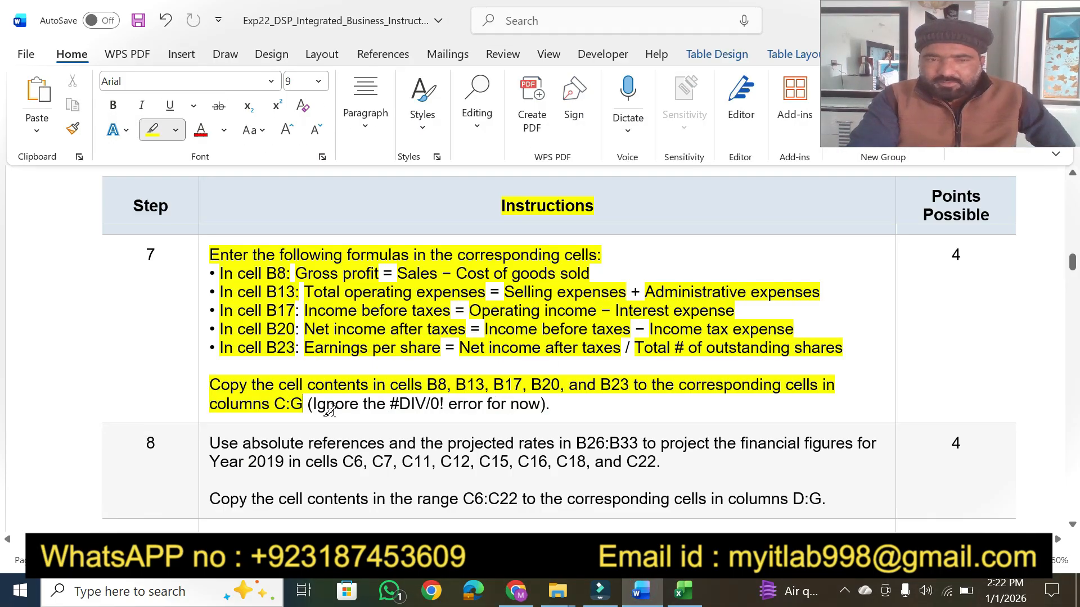
drag(313, 403, 523, 406)
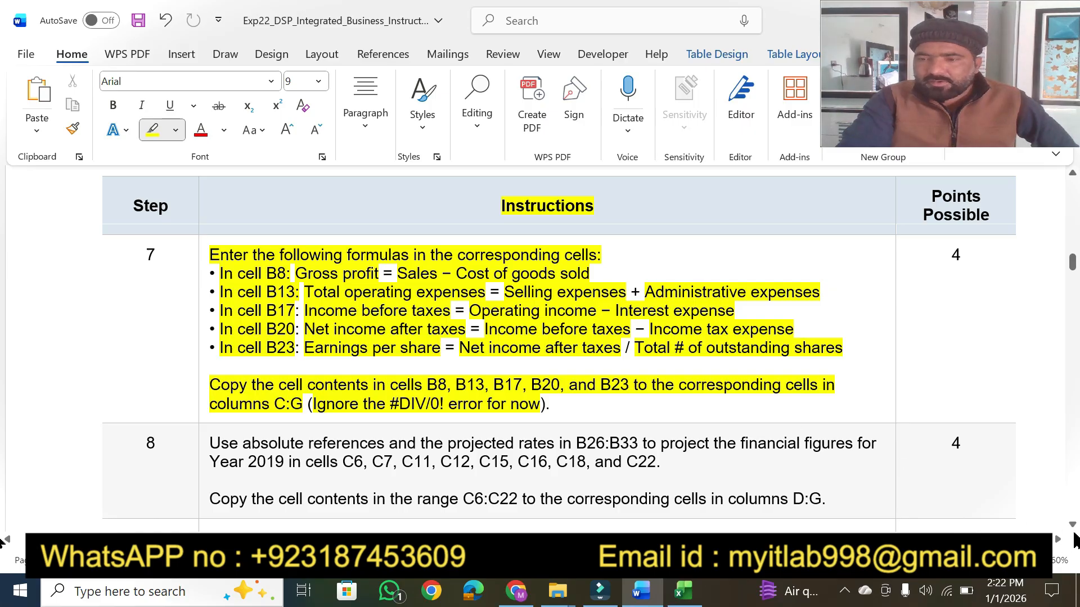
scroll(1072, 529, down, 3)
scroll(1072, 529, down, 4)
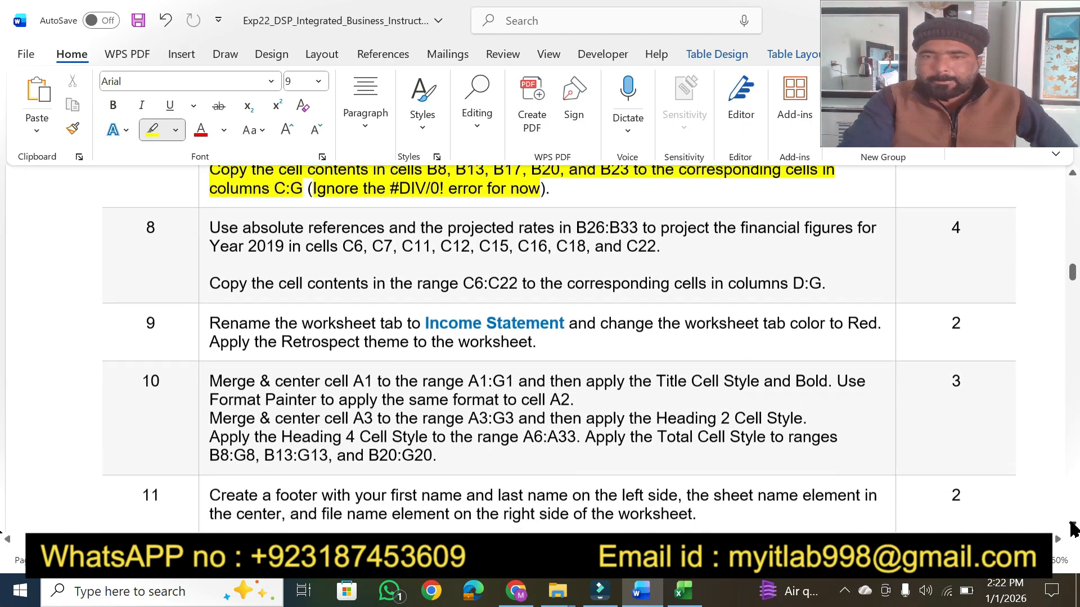
scroll(1072, 529, down, 2)
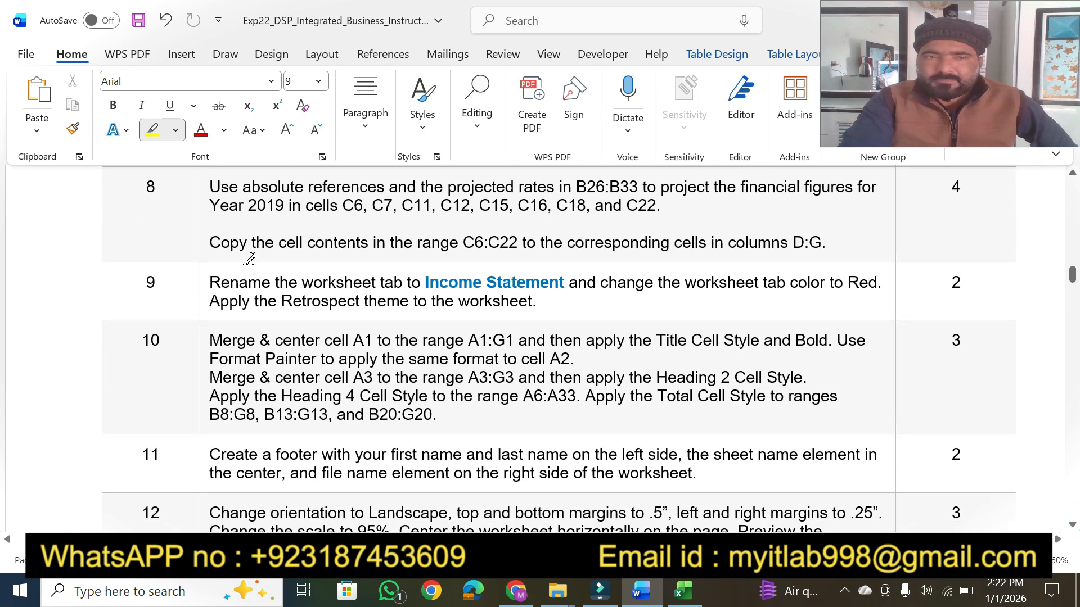
Highlight step 8's absolute-reference projection sentence in Word, and select the projected rates B26:B33 in the Excel worksheet.
mouse_move(209, 186)
mouse_down()
mouse_move(886, 187)
mouse_move(658, 202)
mouse_move(210, 185)
mouse_up()
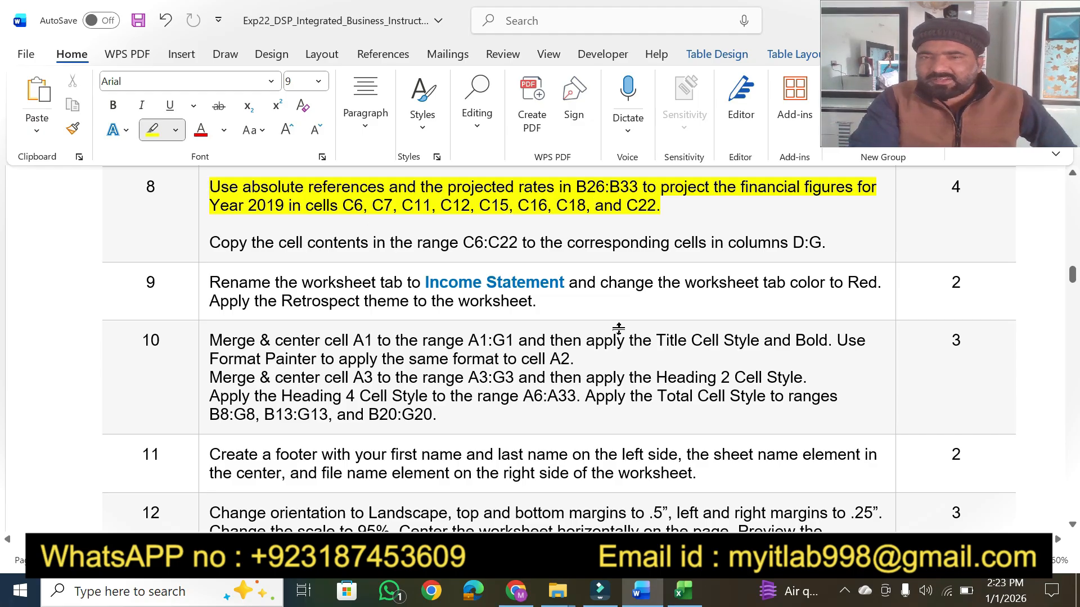
click(684, 591)
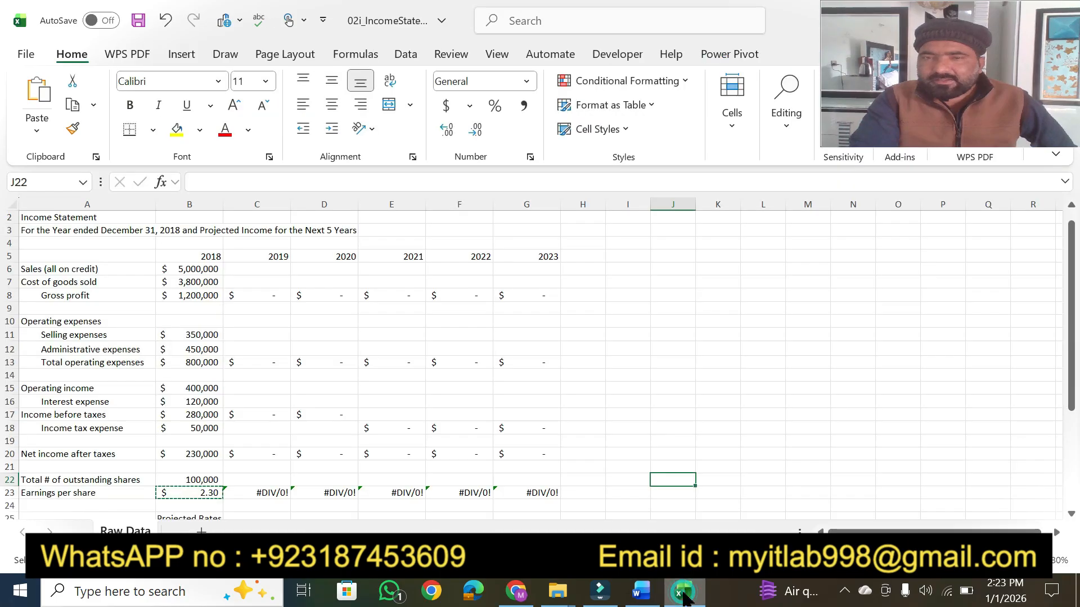
click(50, 178)
text(b)
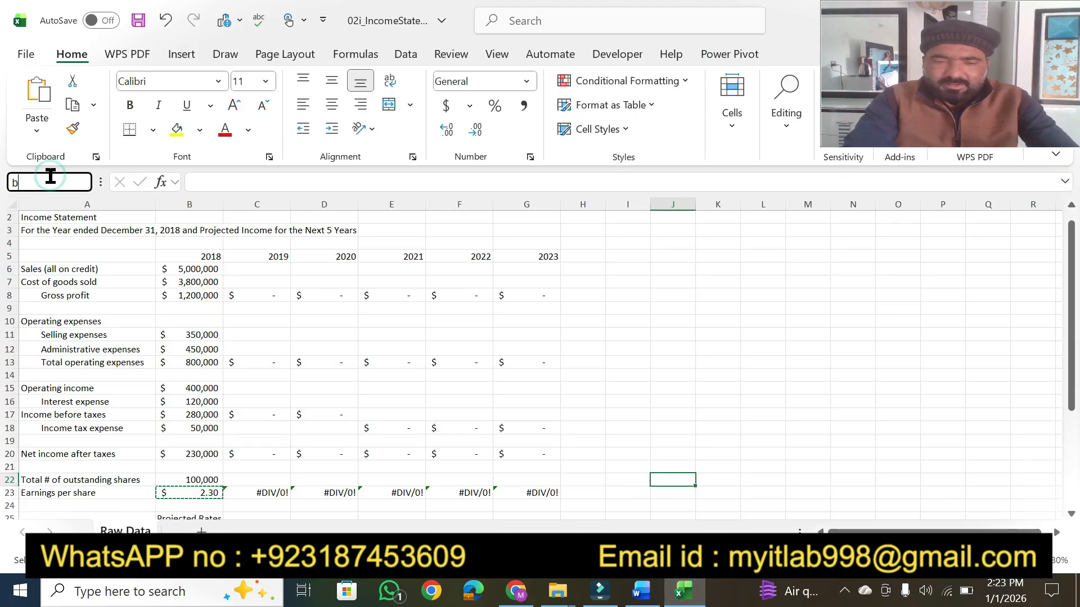
text(26:)
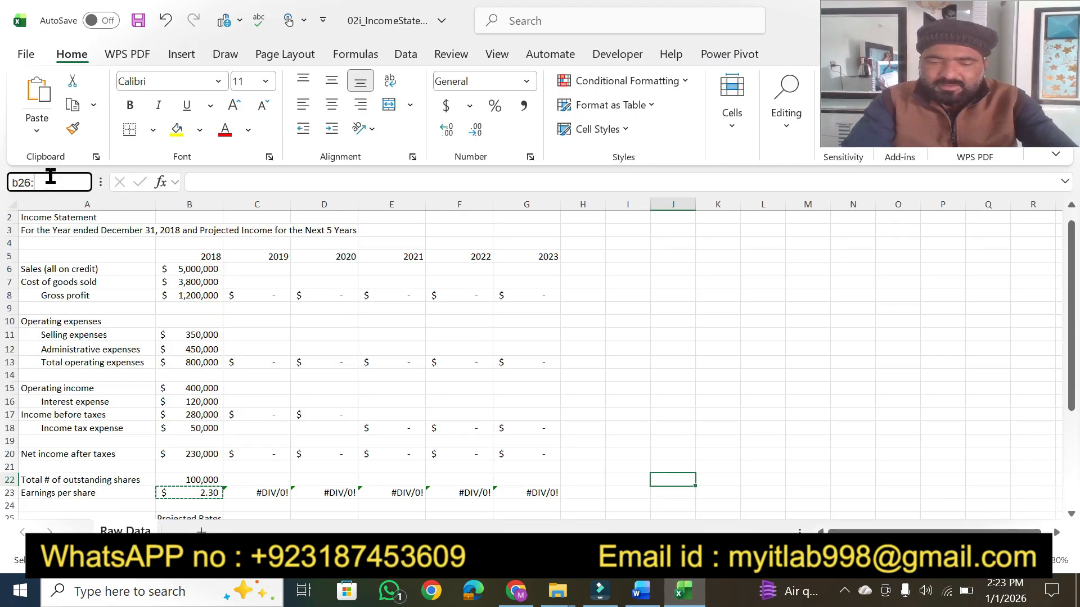
text(b33)
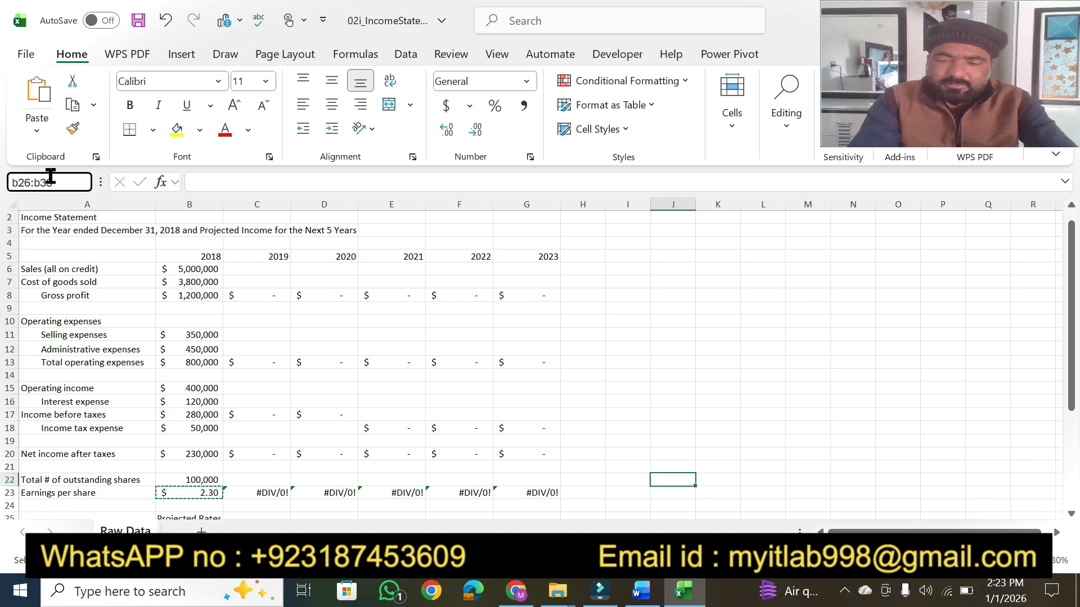
key(Return)
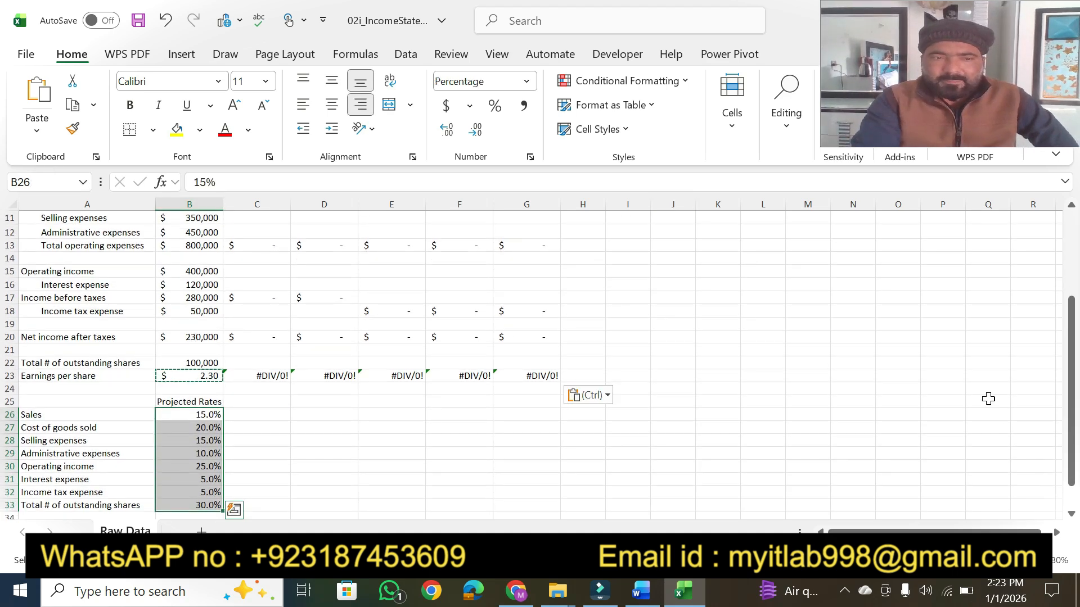
drag(1069, 416, 1068, 436)
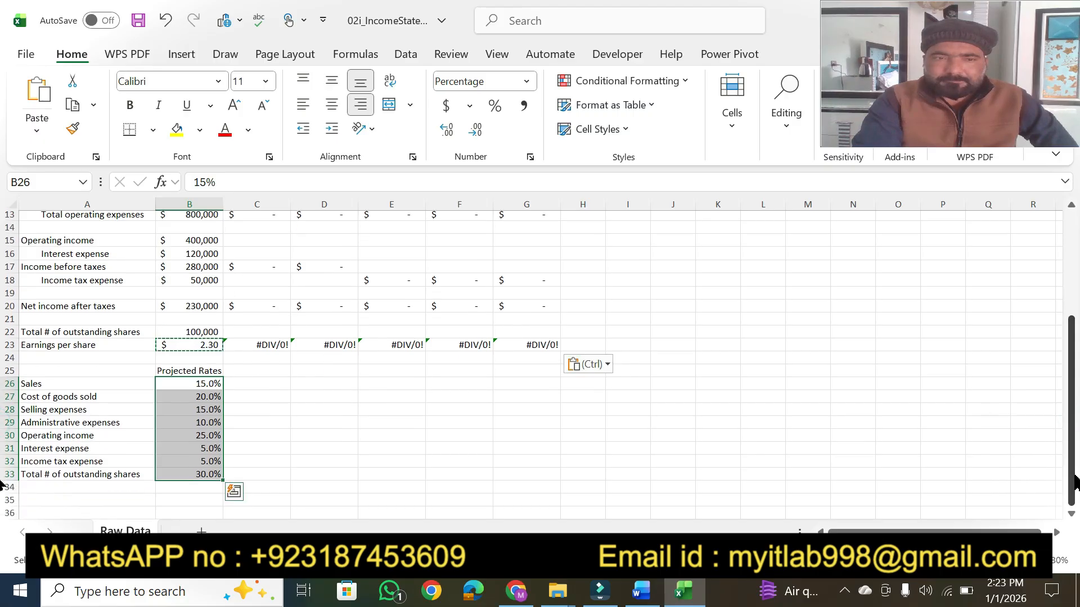
Switch to the Word instructions and highlight step 8's sentence about copying C6:C22 to columns D:G.
mouse_move(654, 592)
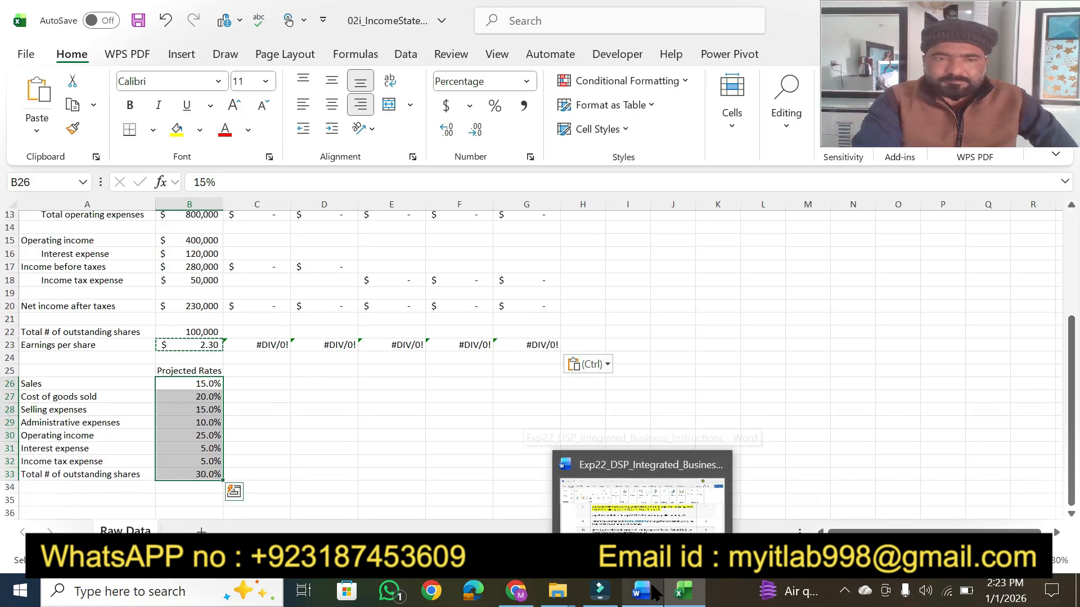
click(654, 592)
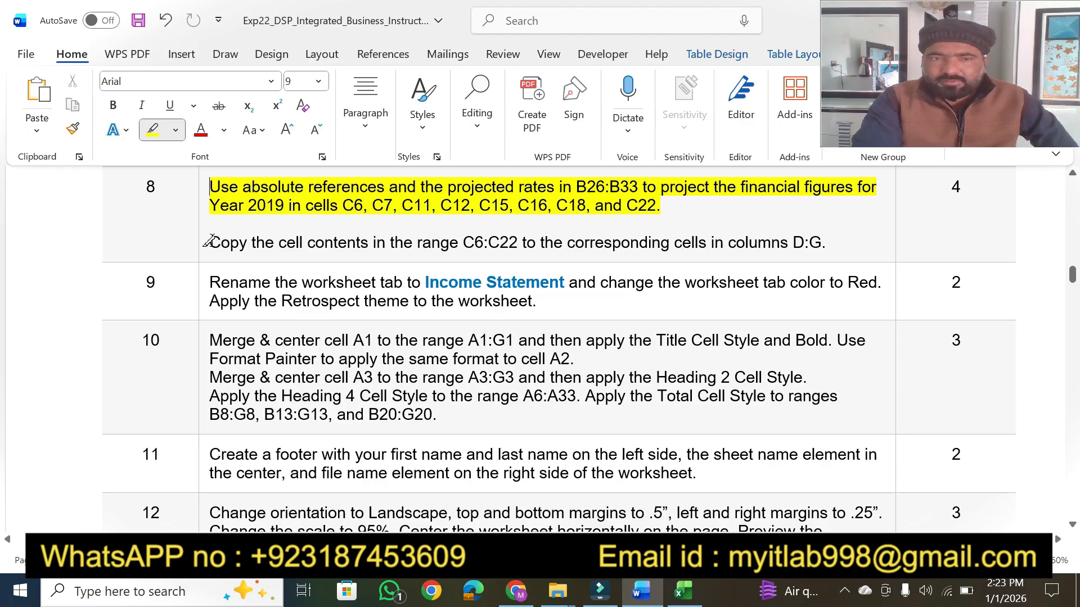
mouse_move(383, 245)
mouse_down()
mouse_move(472, 235)
mouse_move(512, 245)
mouse_move(818, 242)
mouse_up()
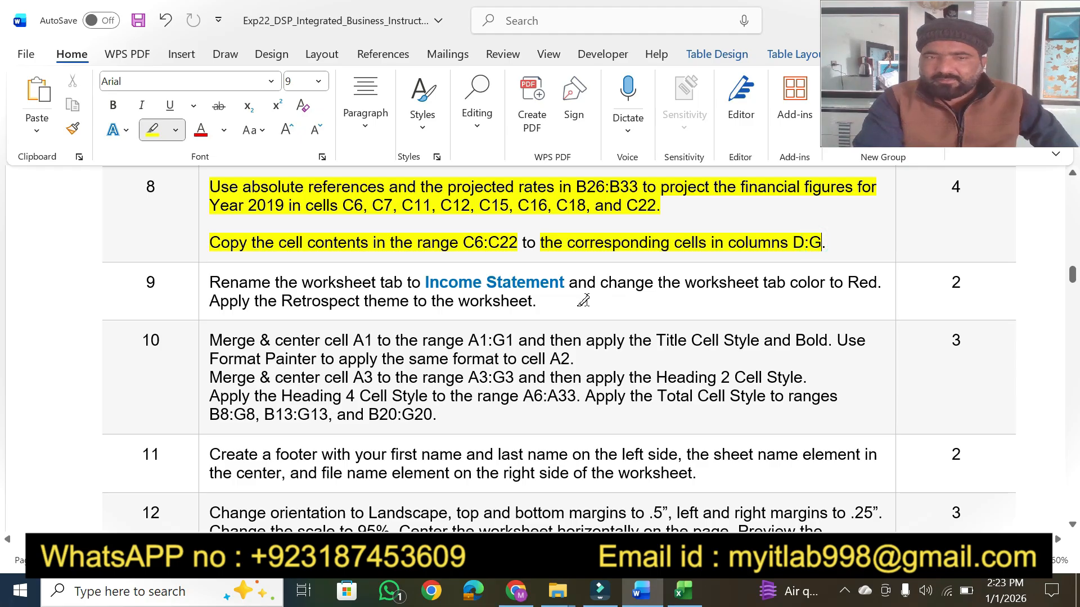
Switch to Excel, cancel the earlier copy selection, and copy the 2019 range C6:C22.
click(683, 590)
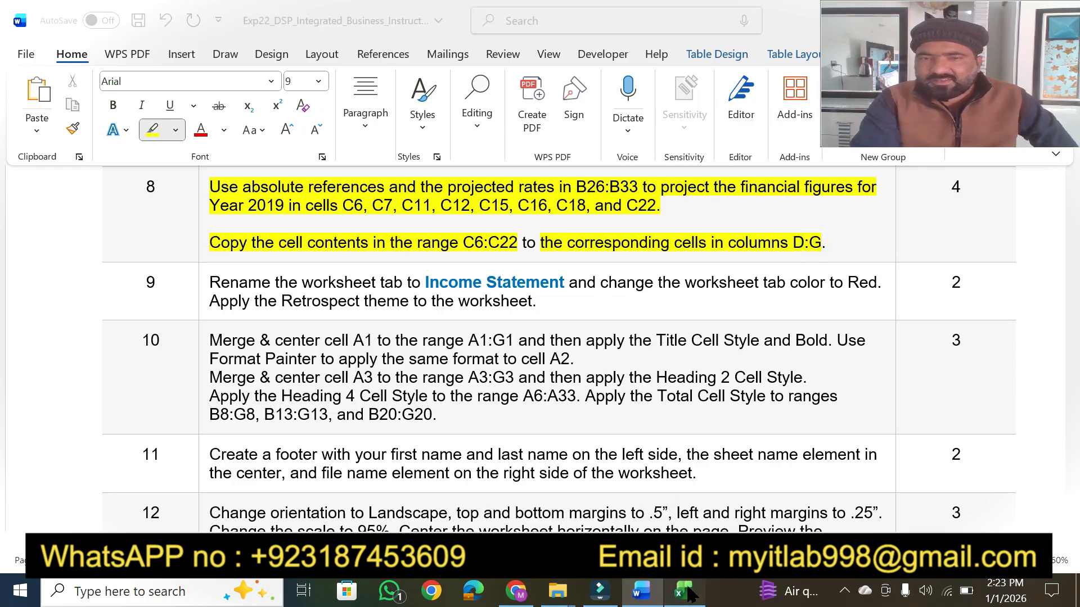
key(Escape)
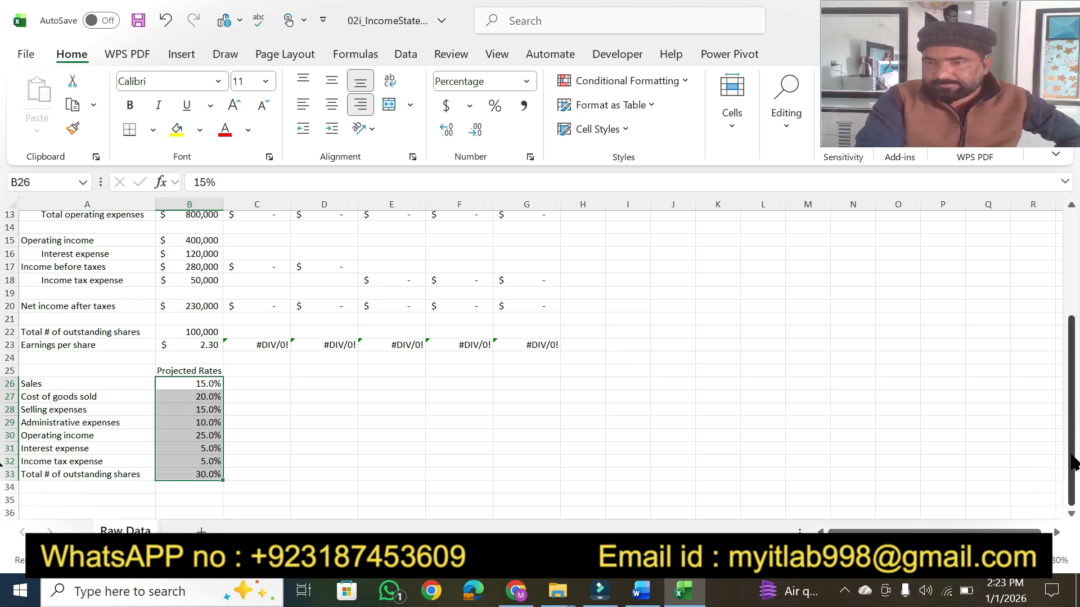
drag(1070, 460, 1053, 330)
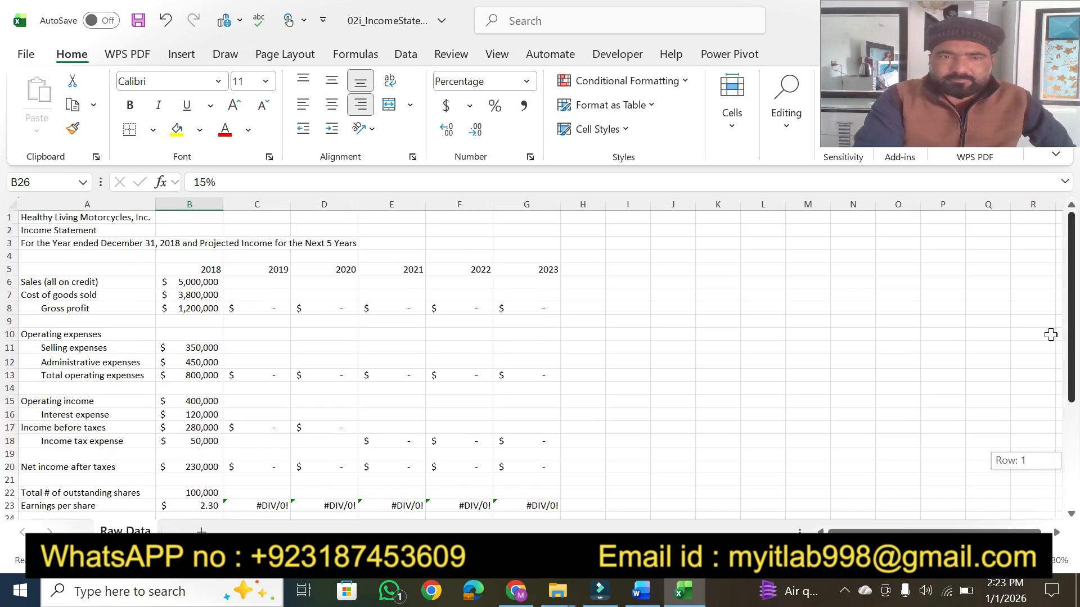
click(259, 270)
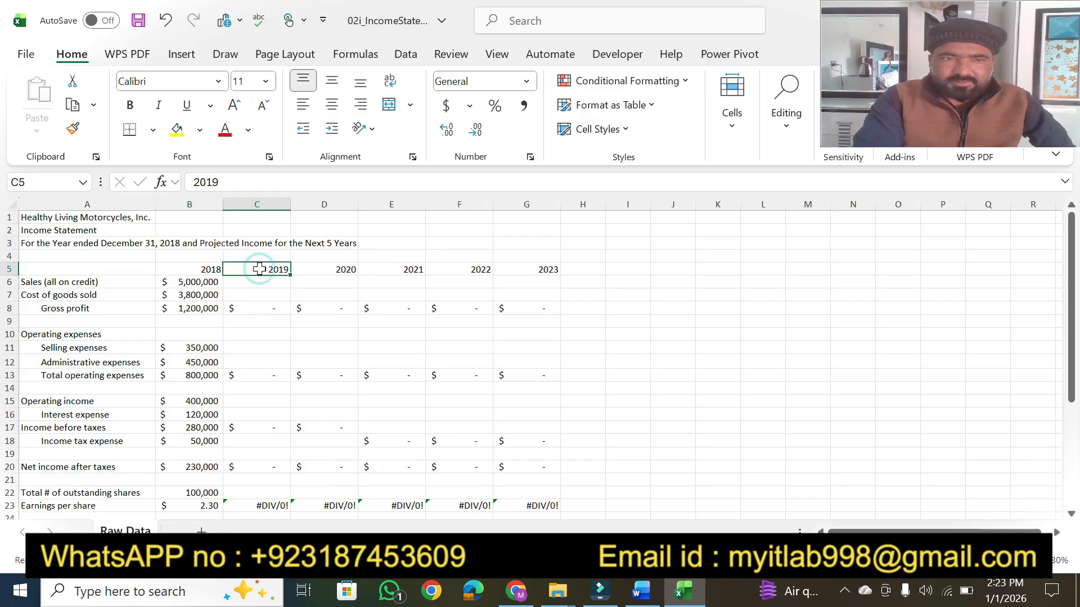
click(256, 248)
click(249, 285)
drag(248, 284, 283, 498)
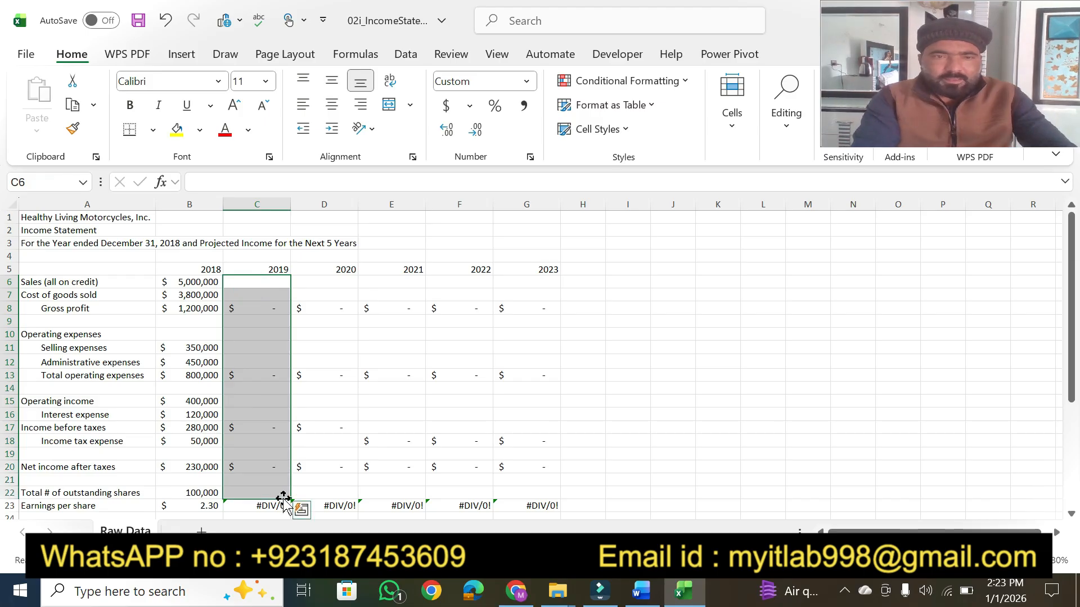
key(ctrl+c)
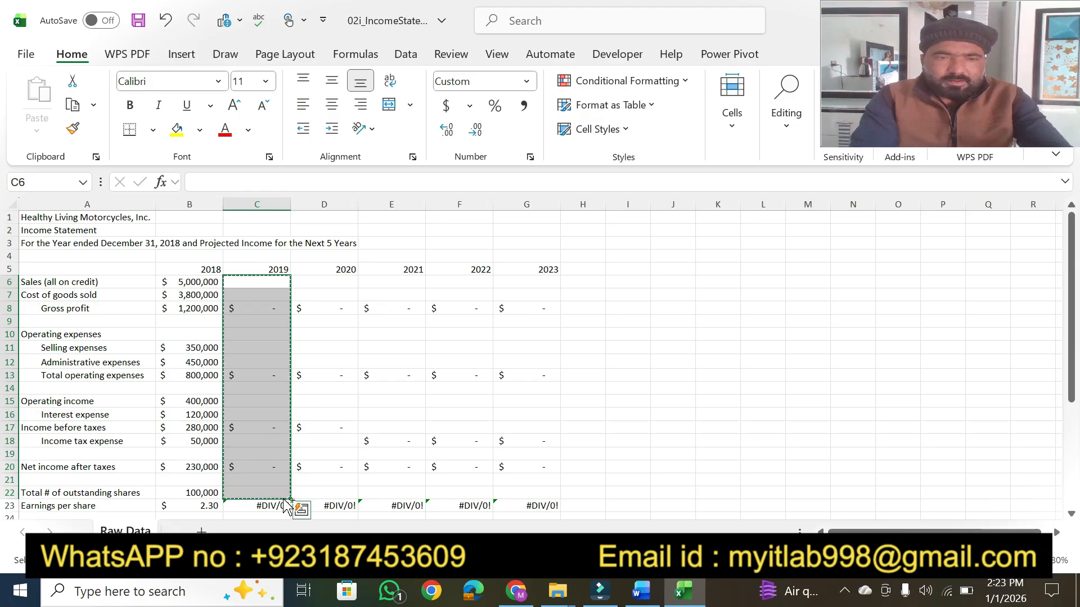
Recheck step 8 in the Word instructions and paste the copied C6:C22 range at D6 and G6 in Excel.
click(648, 599)
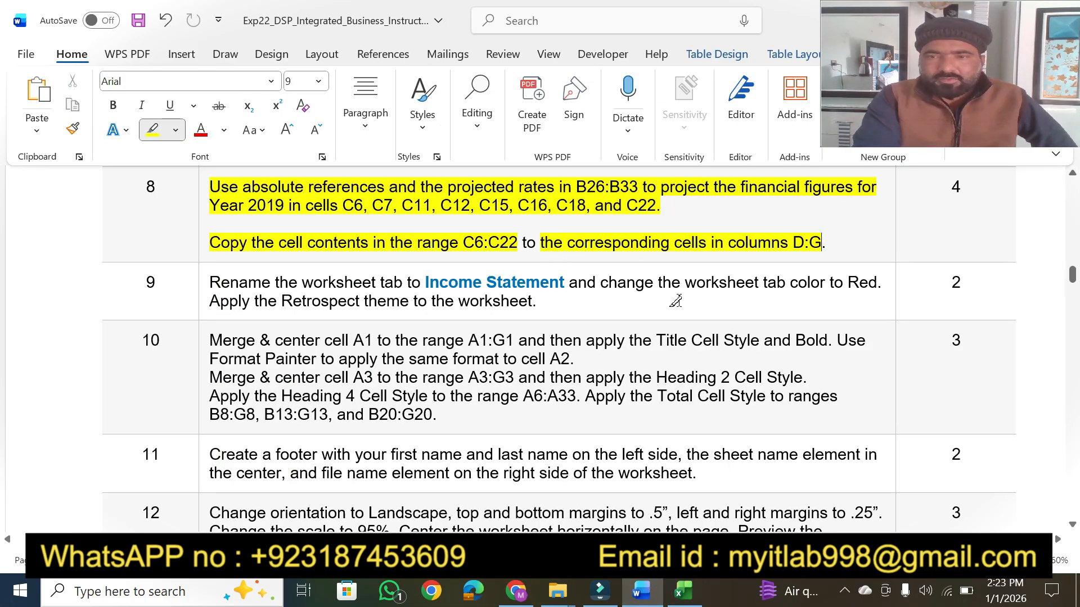
click(684, 592)
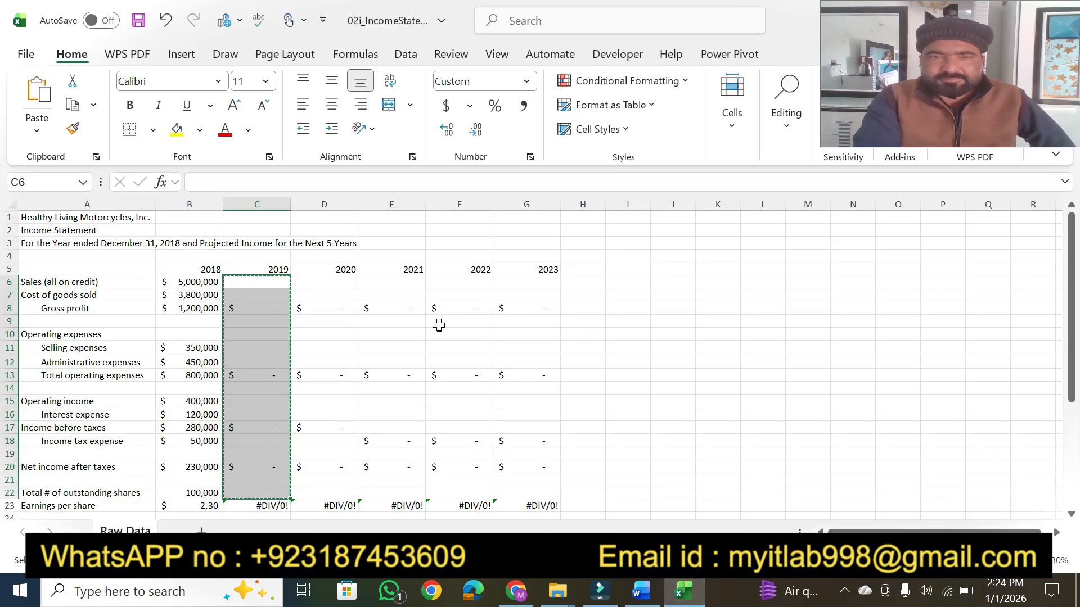
click(317, 282)
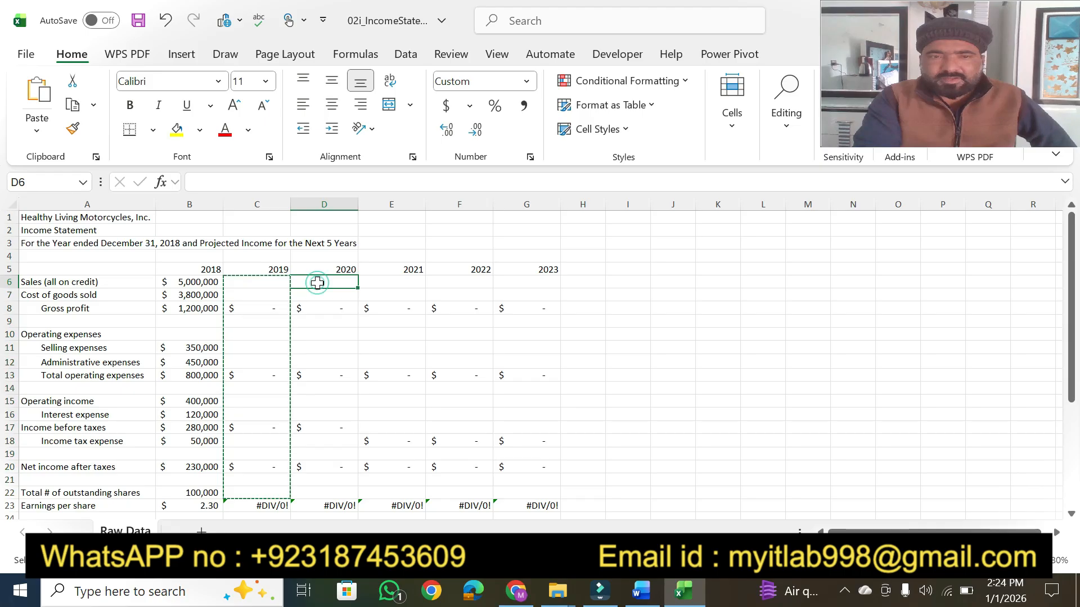
key(ctrl+v)
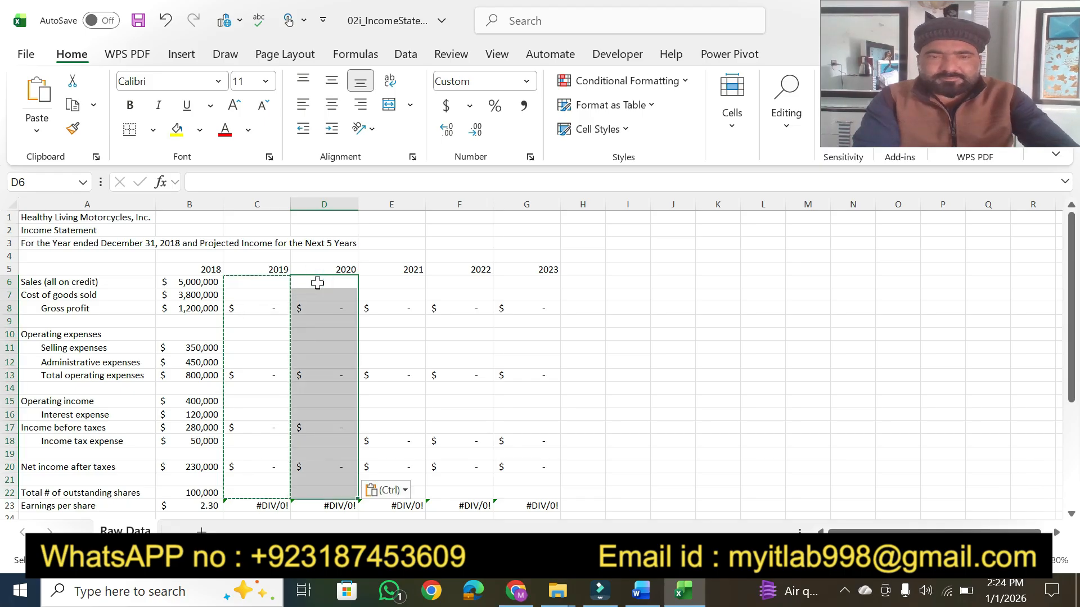
click(519, 283)
key(ctrl+v)
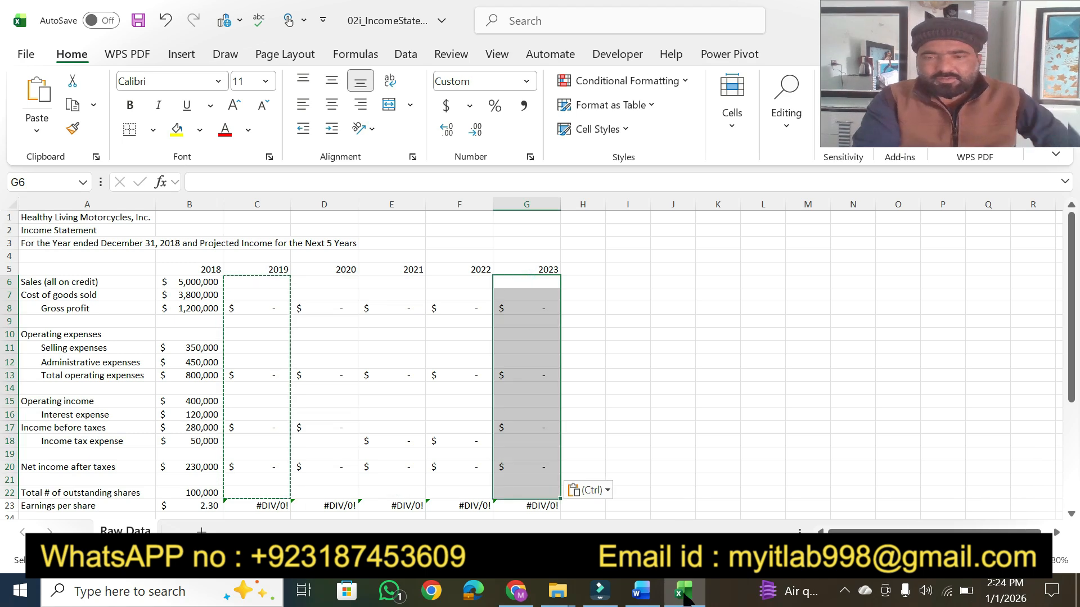
Switch to the Word instructions and highlight step 9's sentence on renaming the worksheet tab and coloring it Red.
click(646, 599)
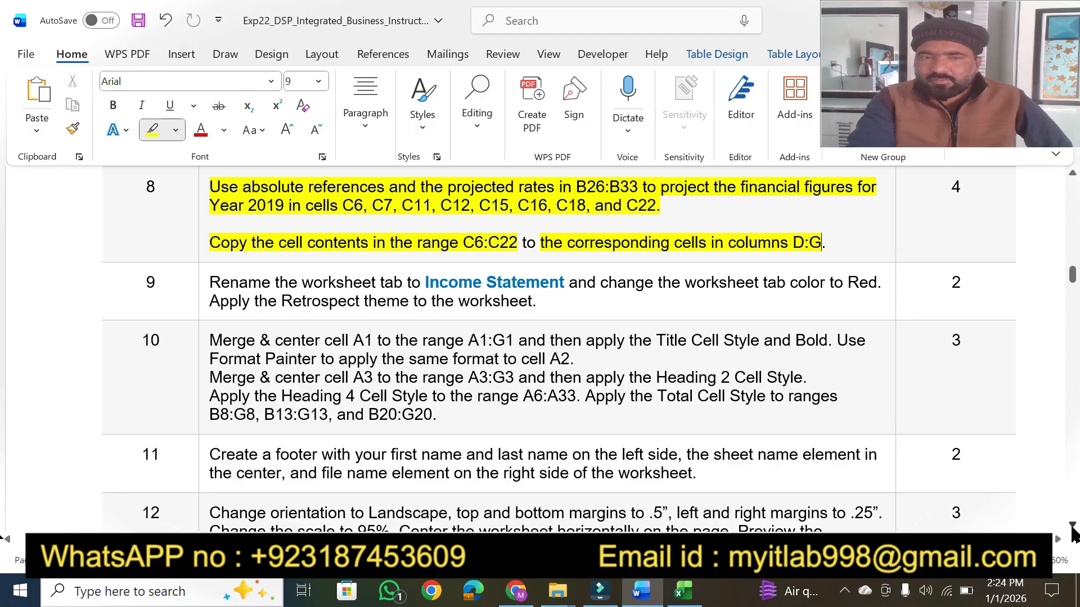
click(1071, 526)
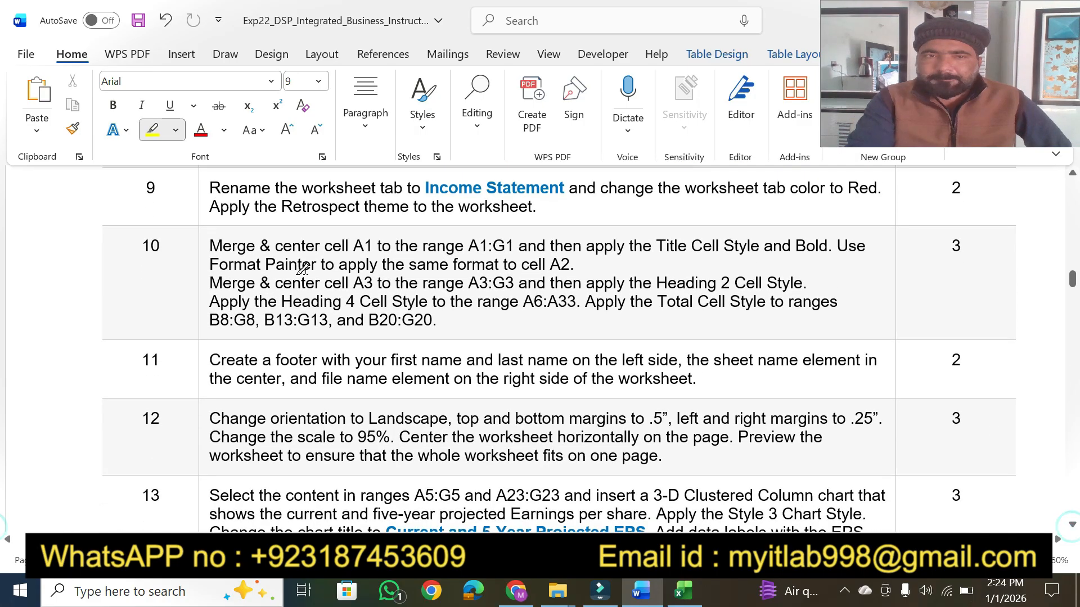
drag(206, 187, 866, 183)
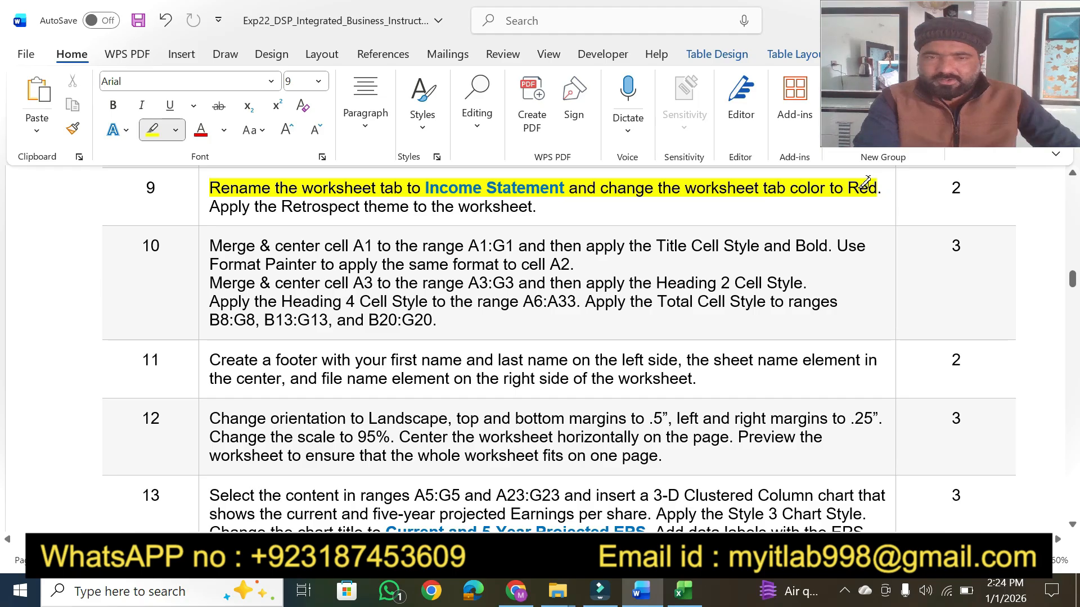
key(Escape)
Copy the name "Income Statement" from step 9 and rename the Raw Data worksheet with it in Excel.
drag(425, 185, 565, 184)
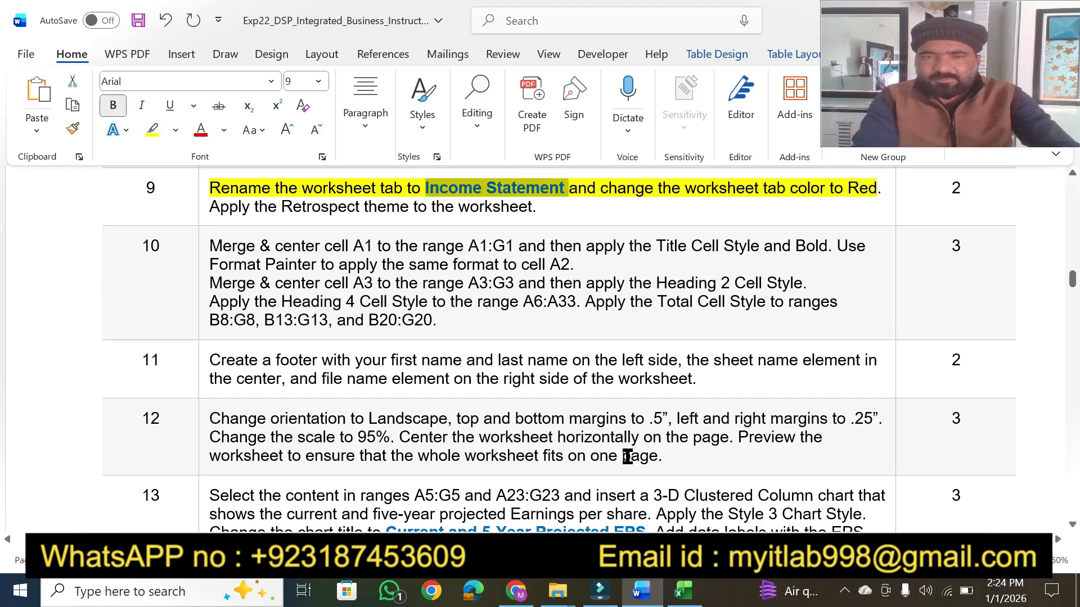
click(683, 590)
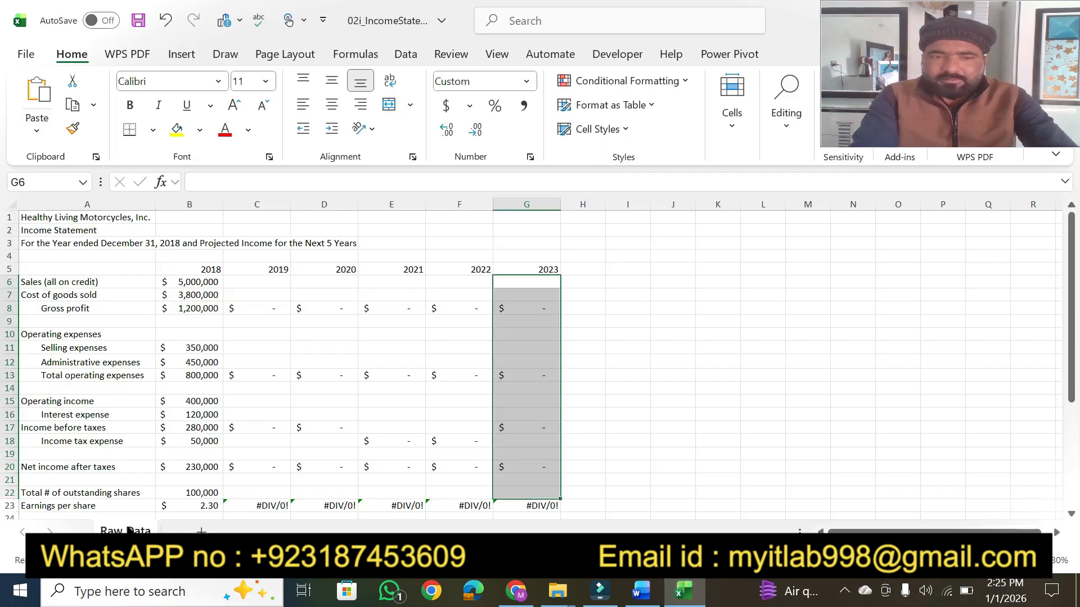
right_click(125, 531)
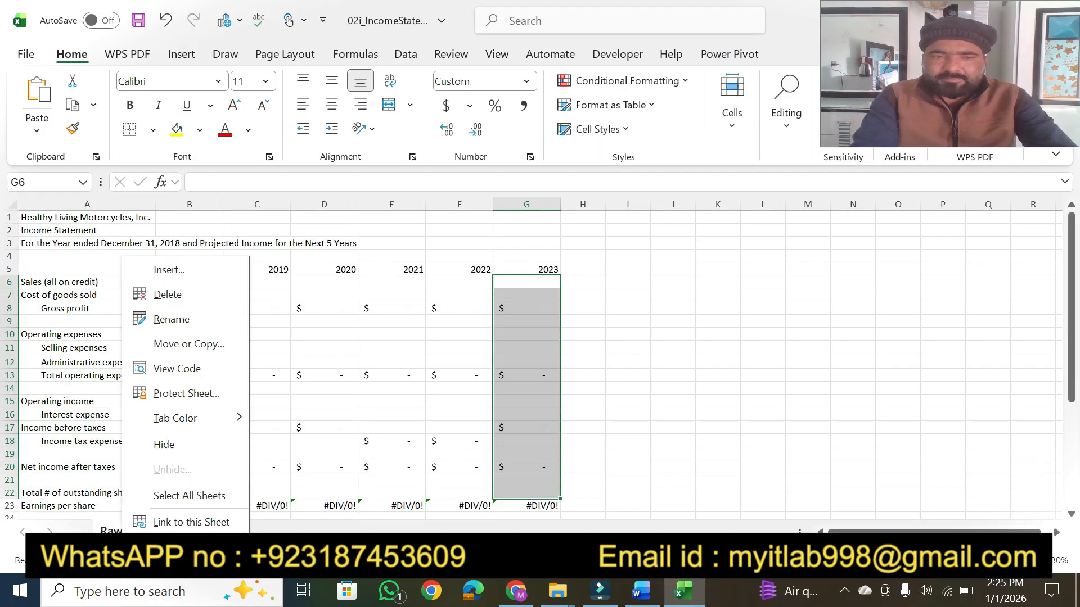
click(172, 317)
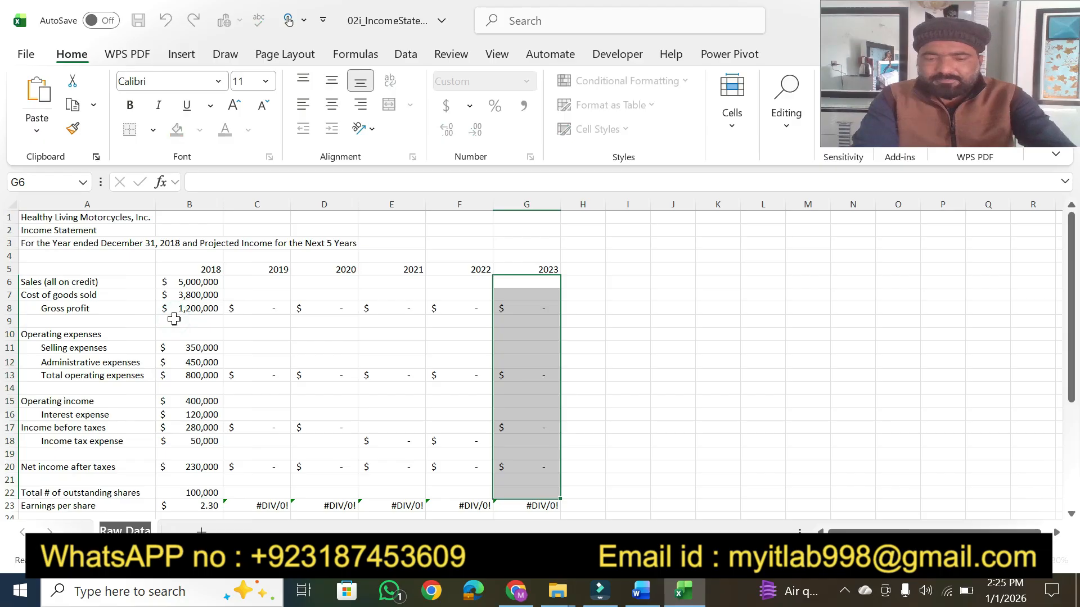
key(ctrl+v)
click(715, 380)
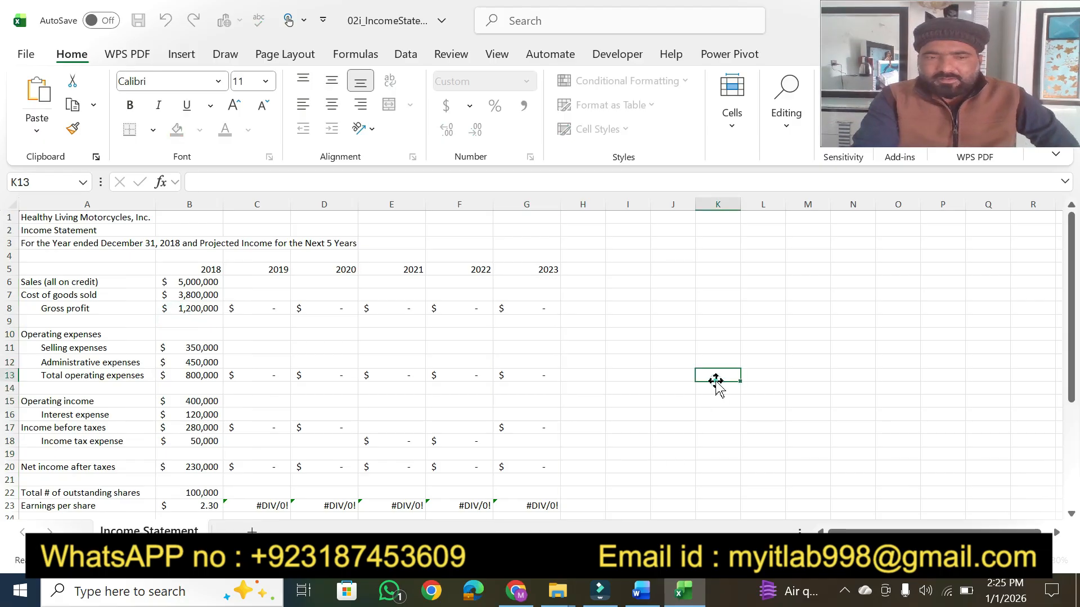
Set the Income Statement worksheet's tab color to the standard Red.
click(641, 595)
click(641, 595)
right_click(166, 530)
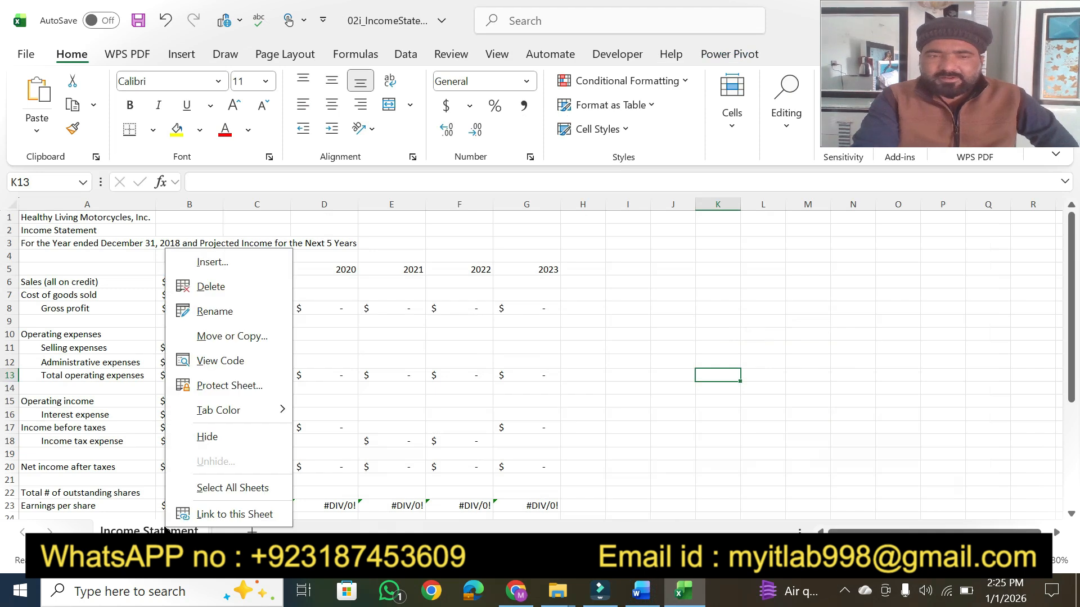
mouse_move(279, 413)
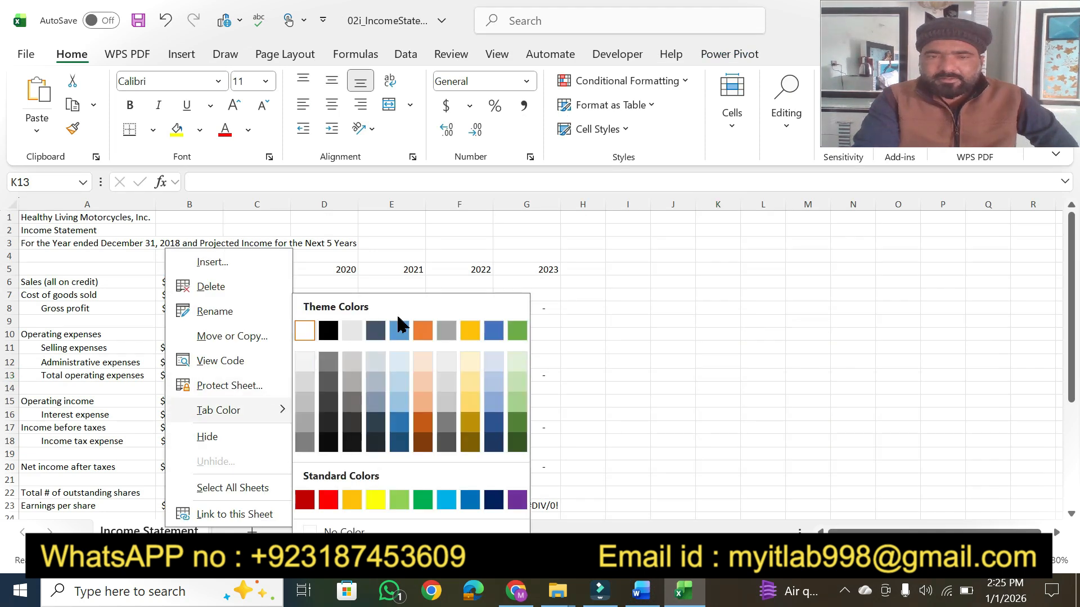
click(328, 506)
Switch to the Word instructions and highlight step 9's sentence "Apply the Retrospect theme to the worksheet" in yellow.
click(647, 595)
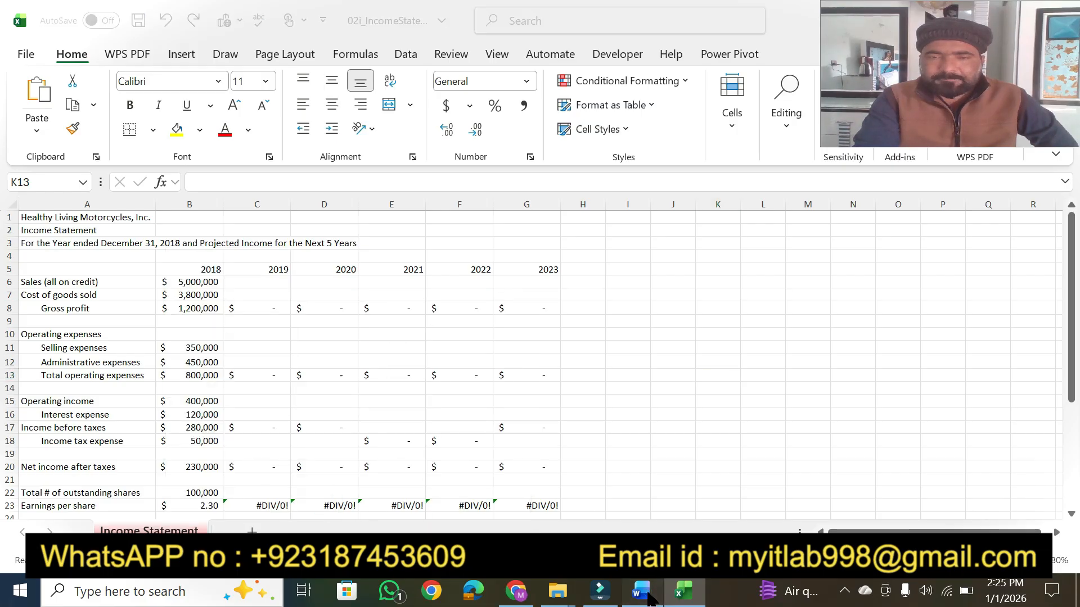
click(582, 219)
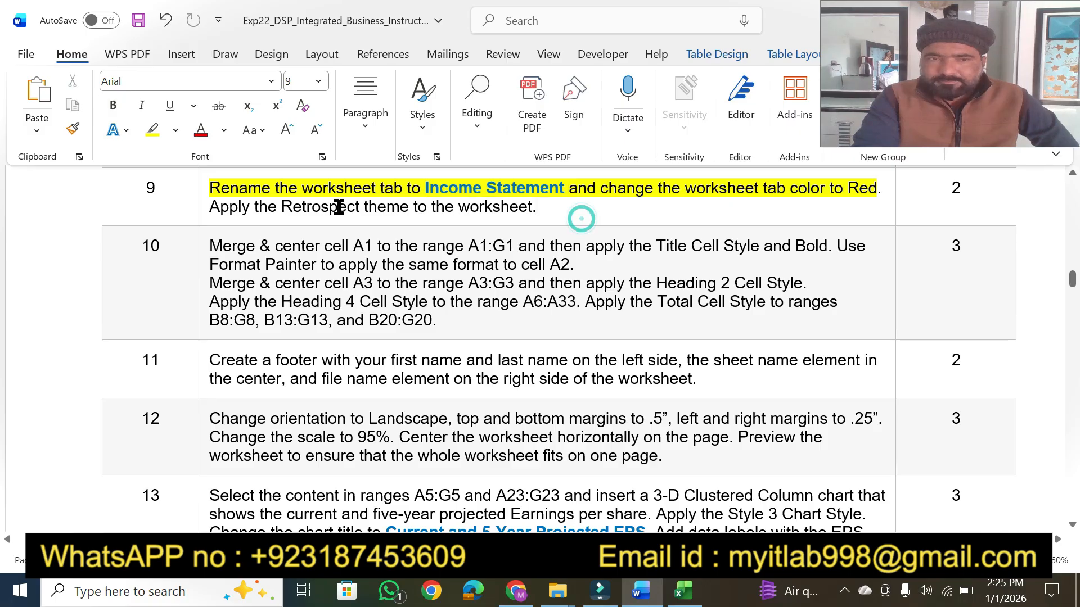
drag(214, 207, 509, 206)
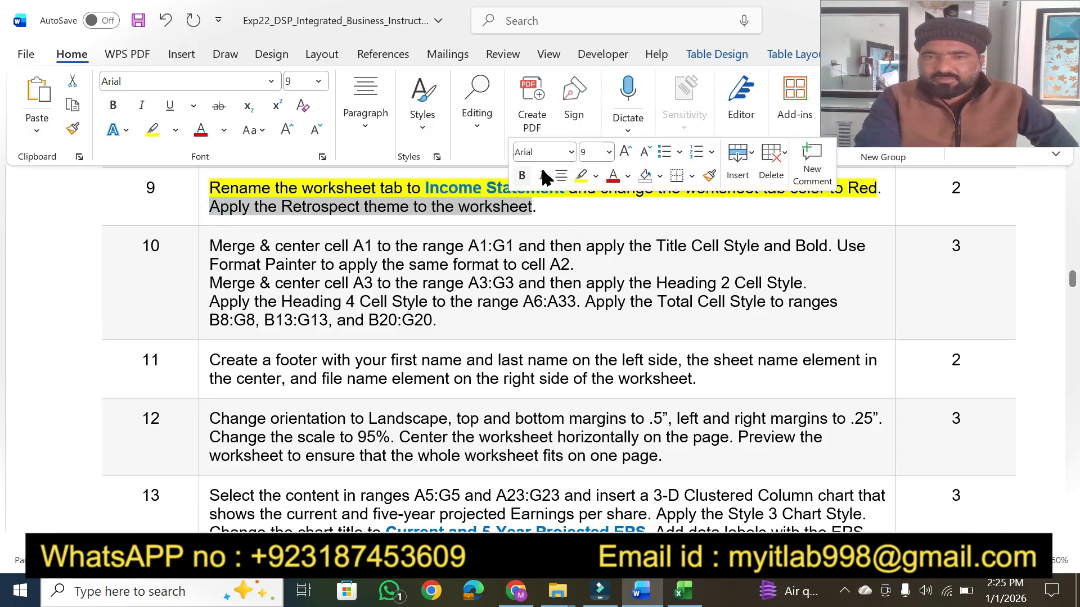
click(582, 176)
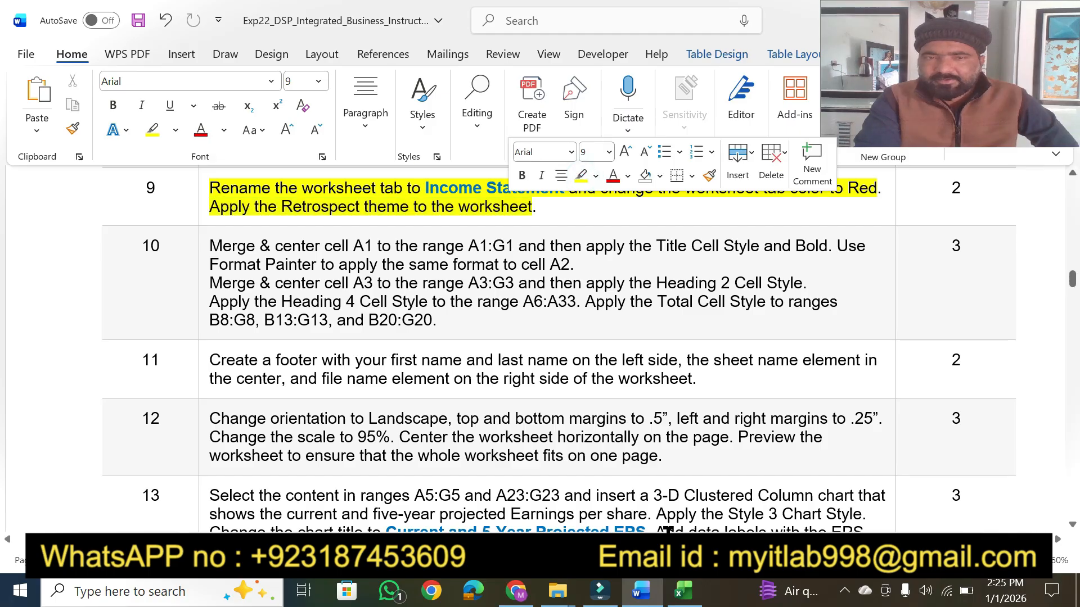
Switch to the Excel workbook and apply the Retrospect theme to the Income Statement worksheet.
click(683, 590)
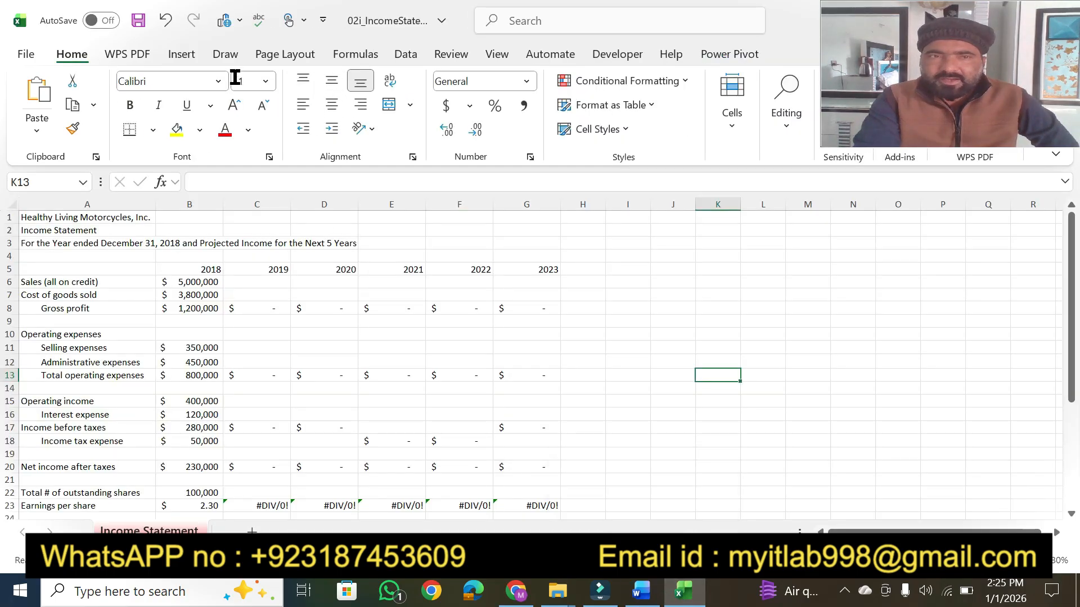
click(283, 56)
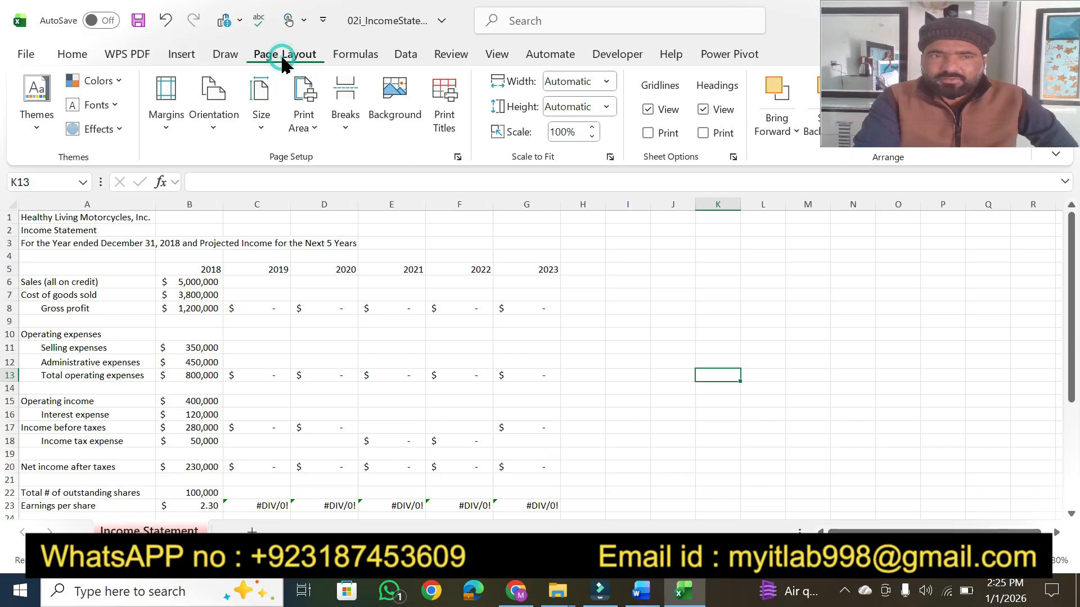
click(38, 131)
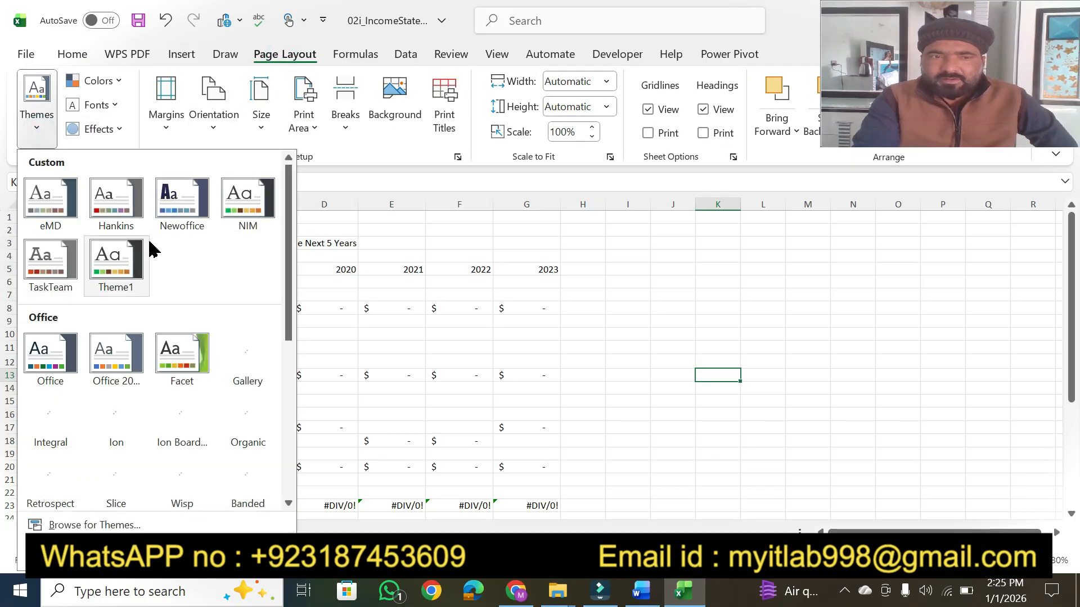
drag(291, 338, 295, 400)
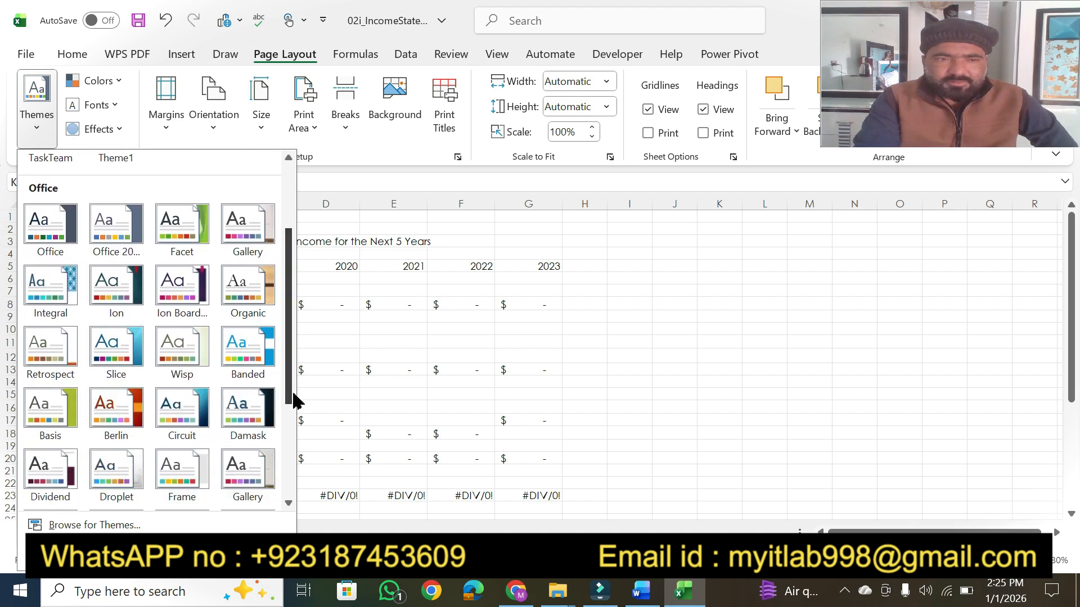
click(50, 349)
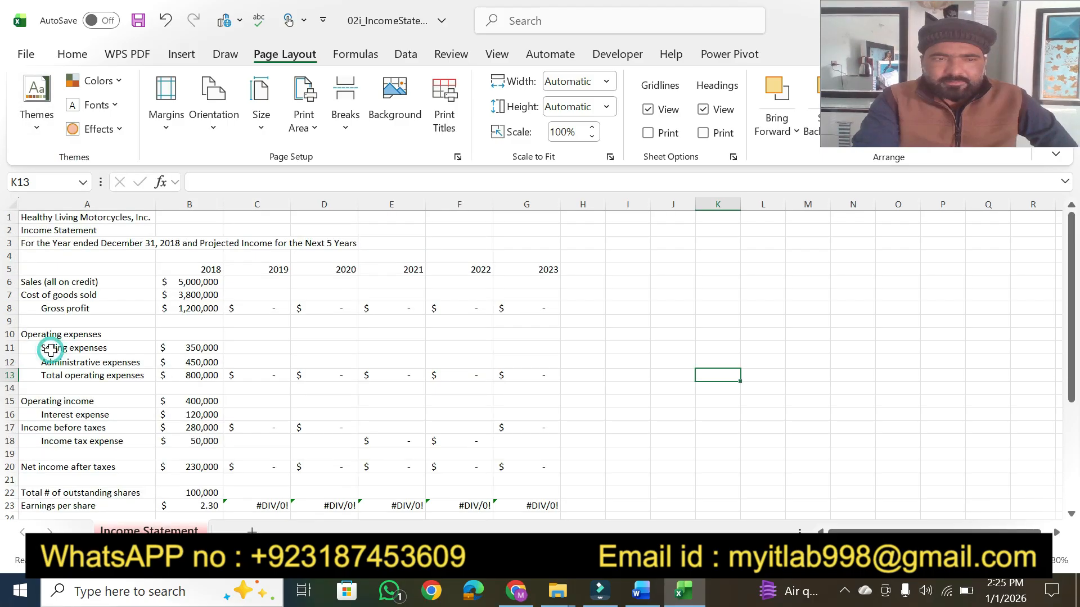
Switch to the Word instructions and highlight step 10's phrase "Merge & center cell A1 to the range A1:G1" in yellow.
click(641, 592)
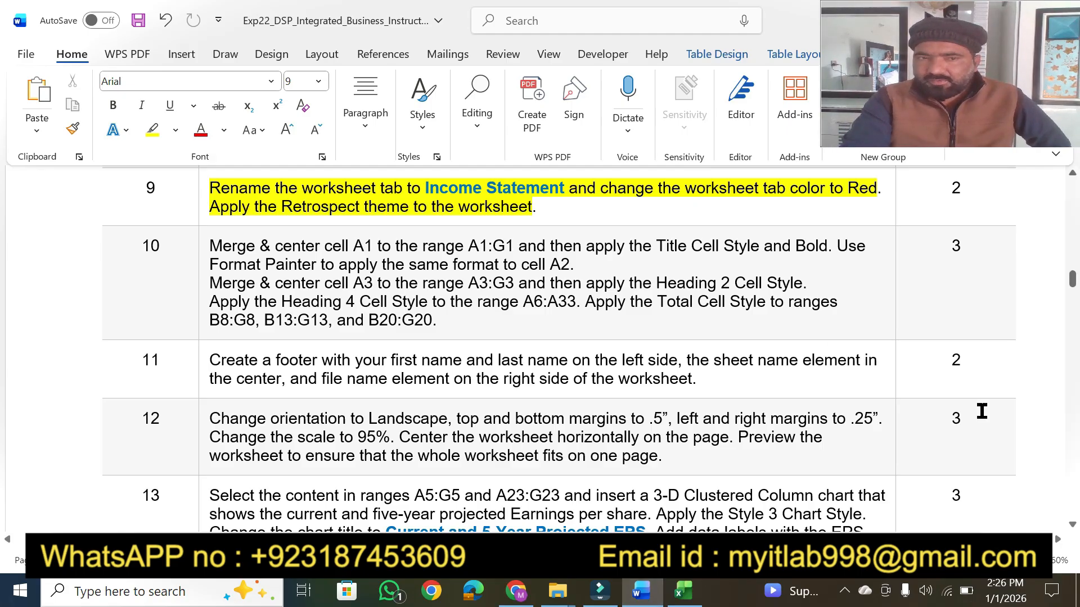
click(1072, 526)
click(1072, 527)
click(1072, 526)
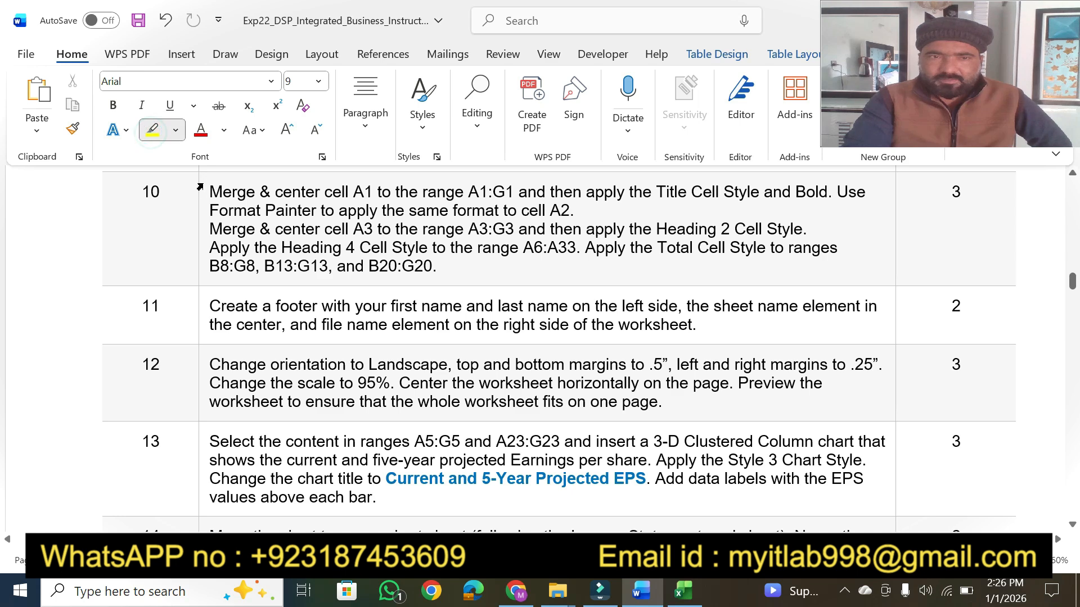
drag(209, 191, 506, 187)
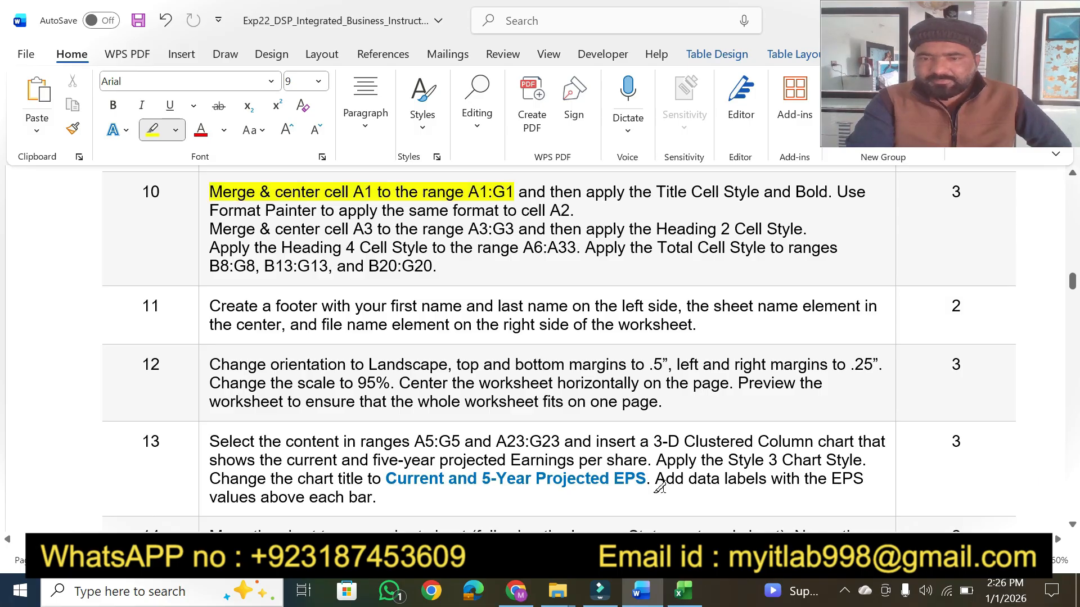
Switch to the Excel workbook and merge and center the company name across the range A1:G1.
click(681, 595)
drag(55, 216, 542, 217)
click(75, 56)
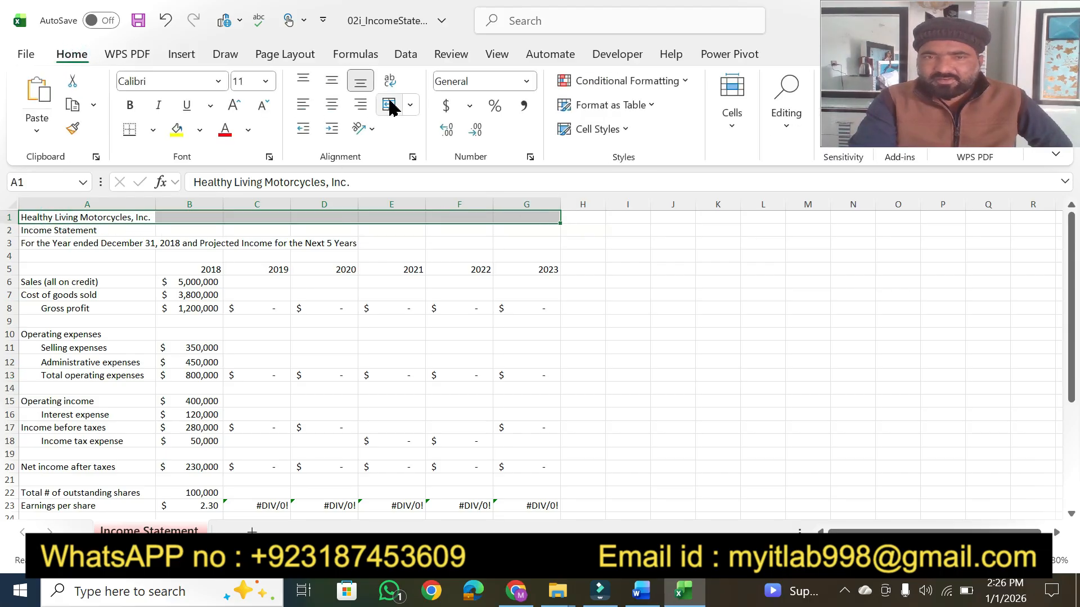
click(389, 106)
Highlight step 10's Title Cell Style and Bold instruction in Word, and apply the Title cell style and bold to cell A1 in Excel.
click(644, 598)
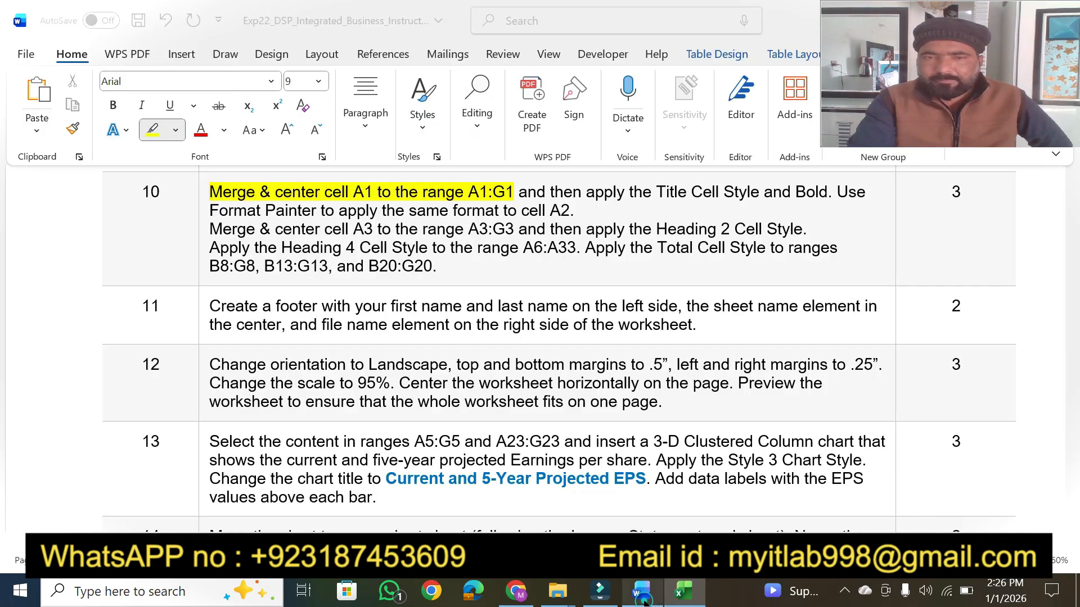
mouse_move(574, 194)
mouse_down()
mouse_move(865, 194)
mouse_move(828, 194)
mouse_up()
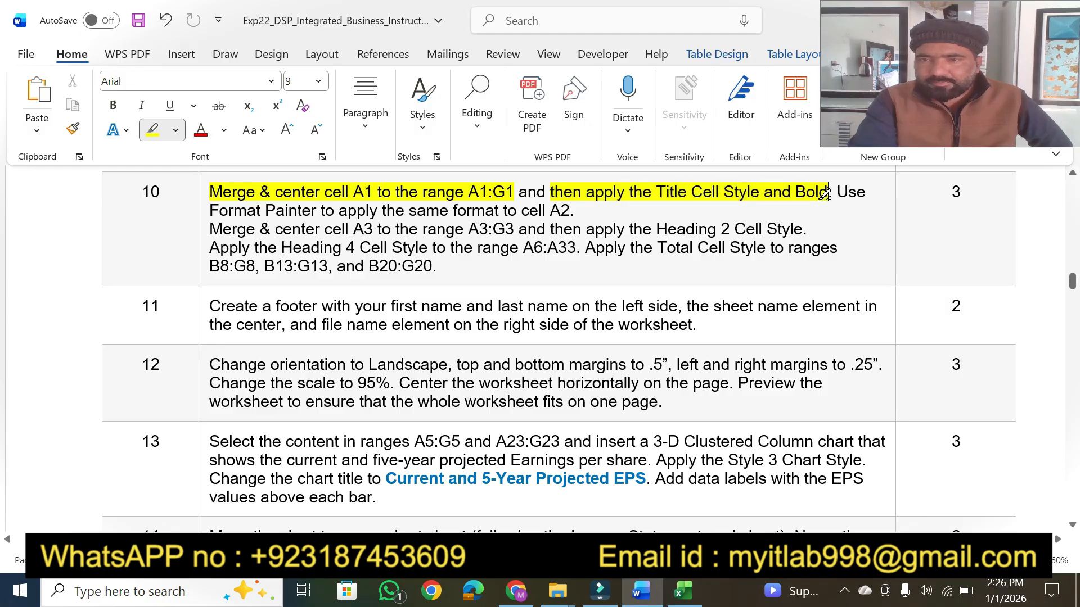
click(671, 591)
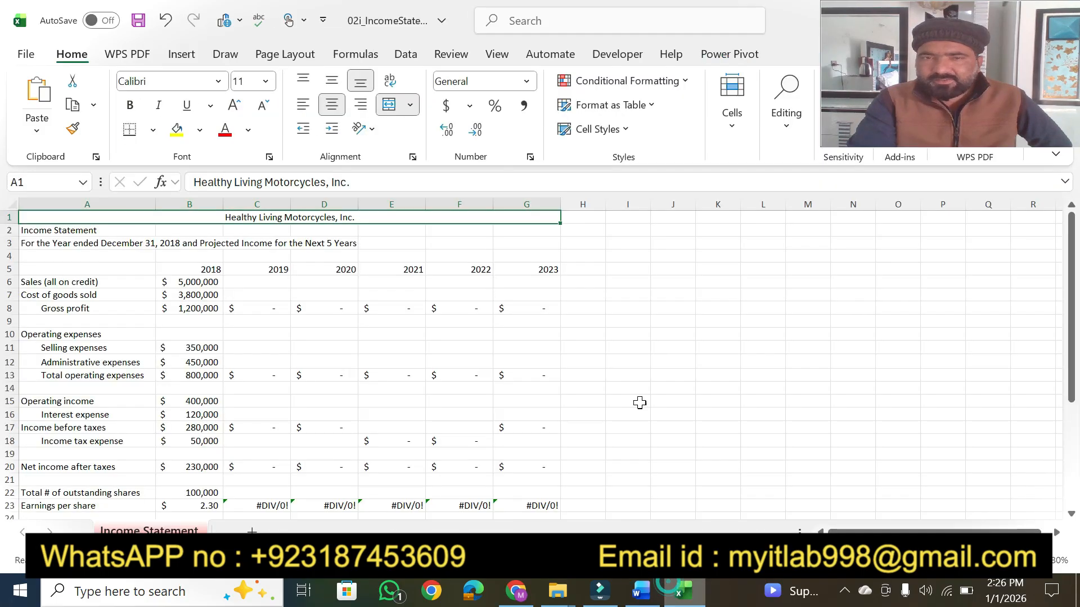
click(625, 130)
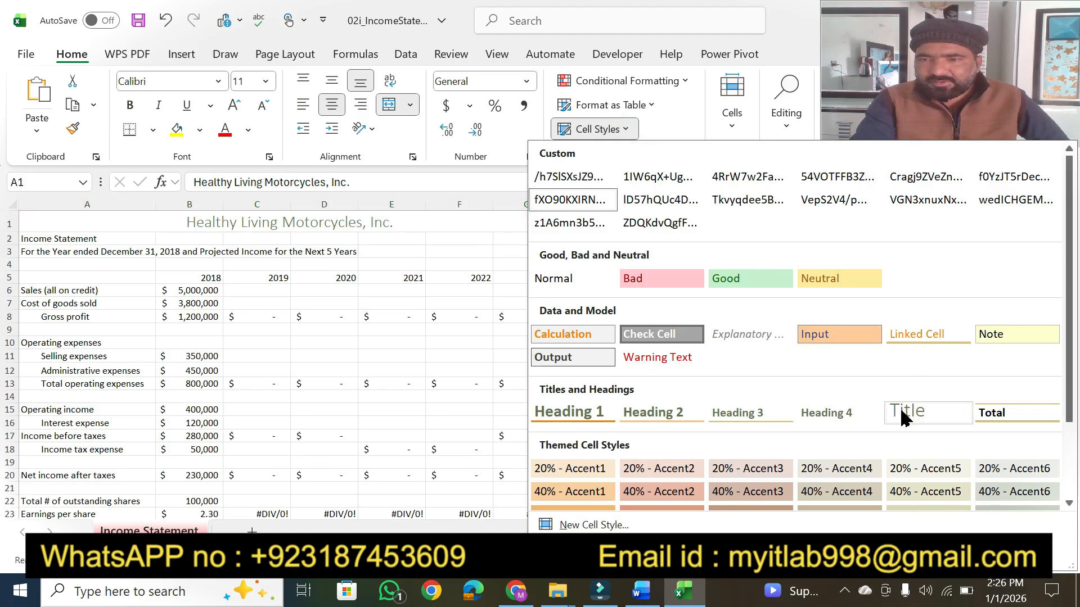
click(902, 418)
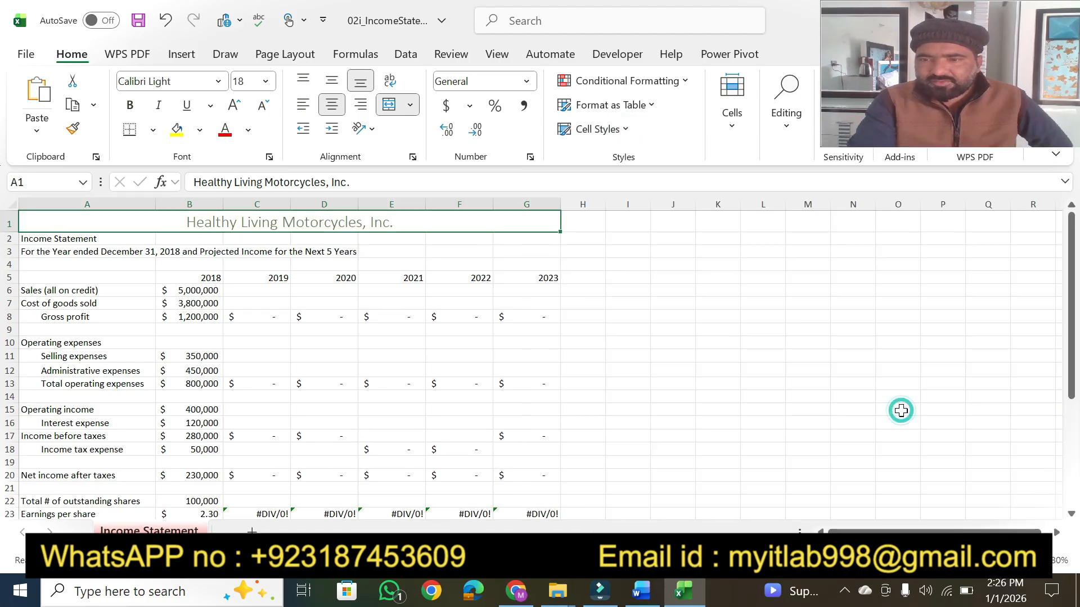
click(130, 106)
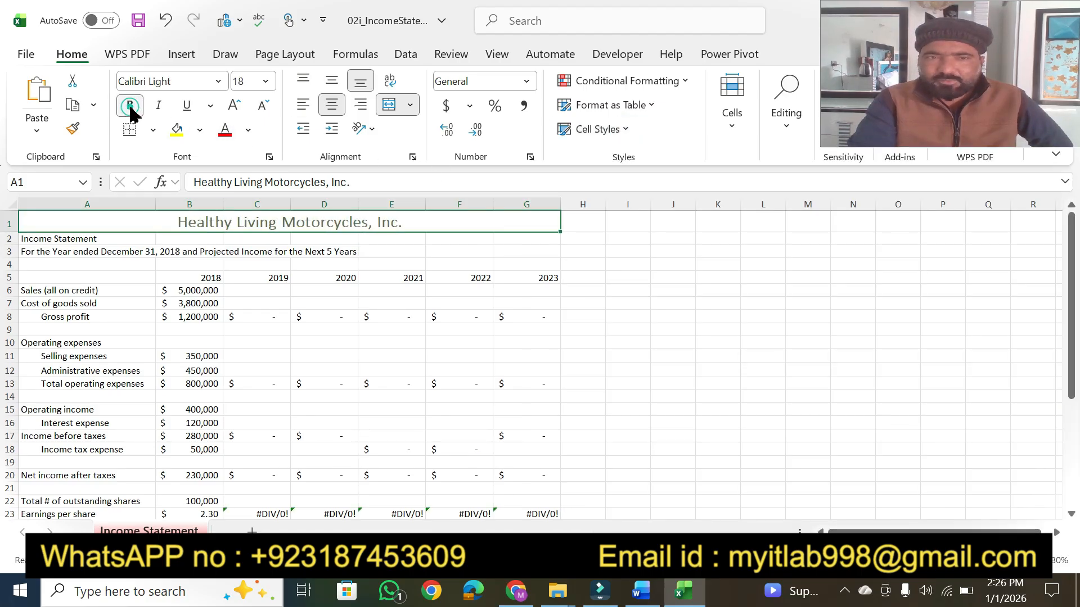
Highlight step 10's Format Painter instruction in Word, and copy cell A1's formatting to cell A2 with Format Painter in Excel.
click(646, 587)
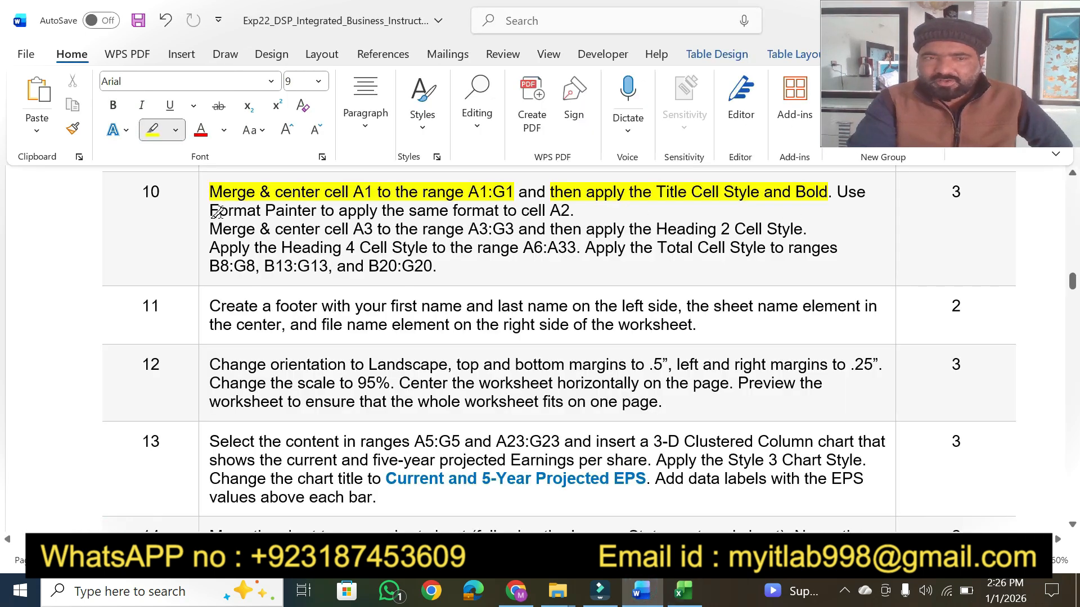
drag(211, 207, 575, 214)
drag(565, 212, 569, 212)
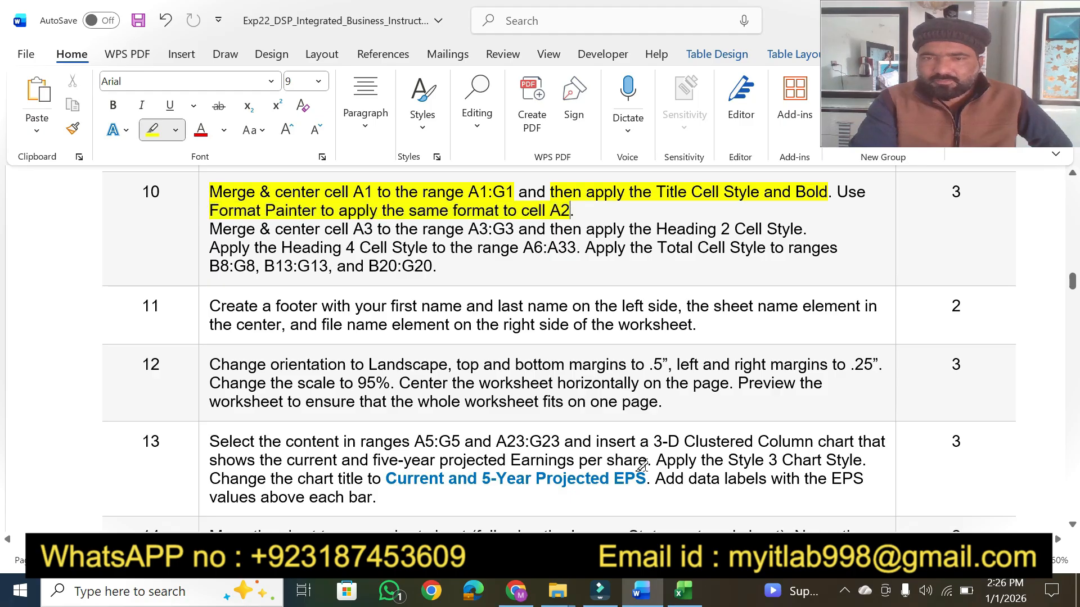
click(683, 591)
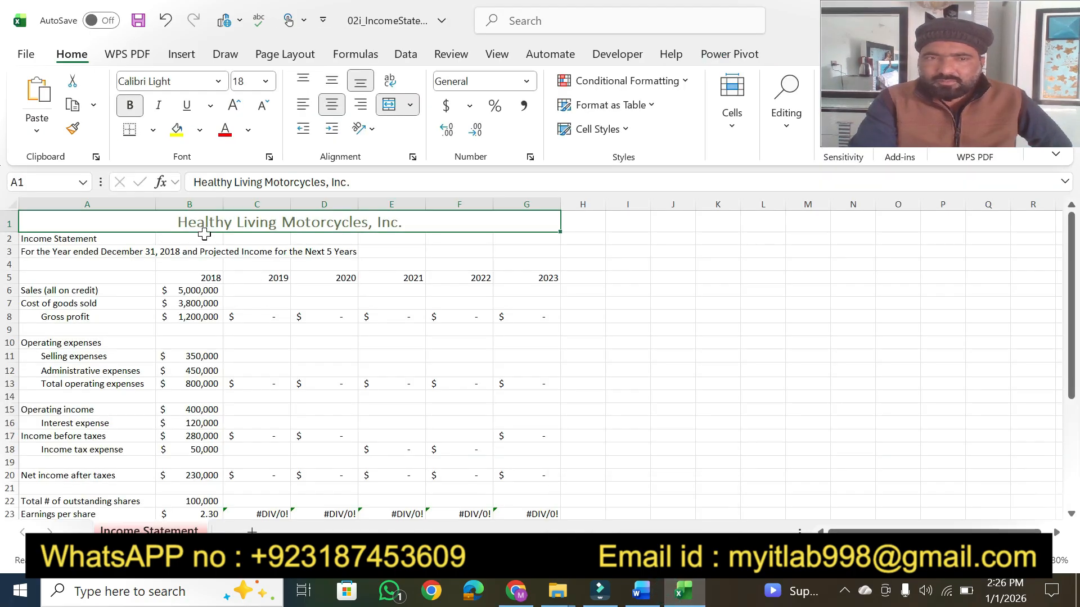
click(74, 131)
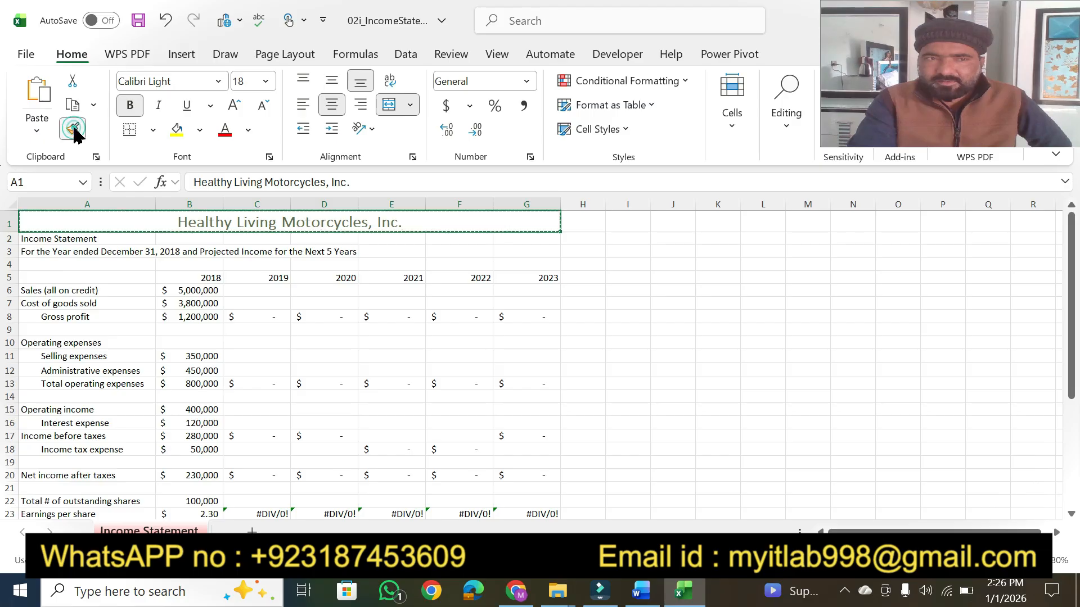
click(62, 240)
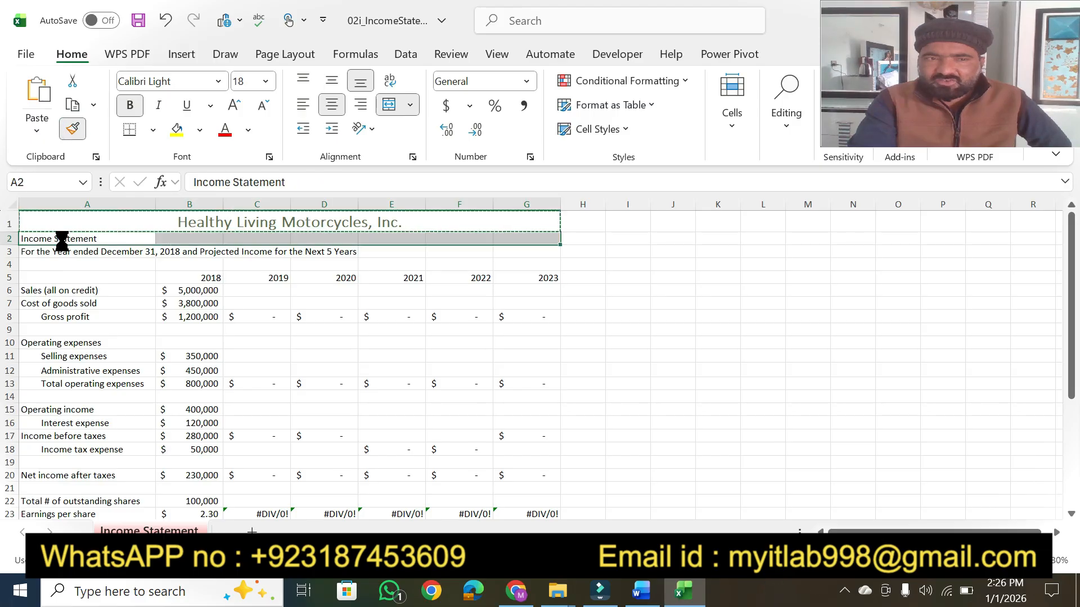
Highlight step 10's merge instruction for cell A3 in Word, and merge and center the range A3:G3 in Excel.
click(640, 592)
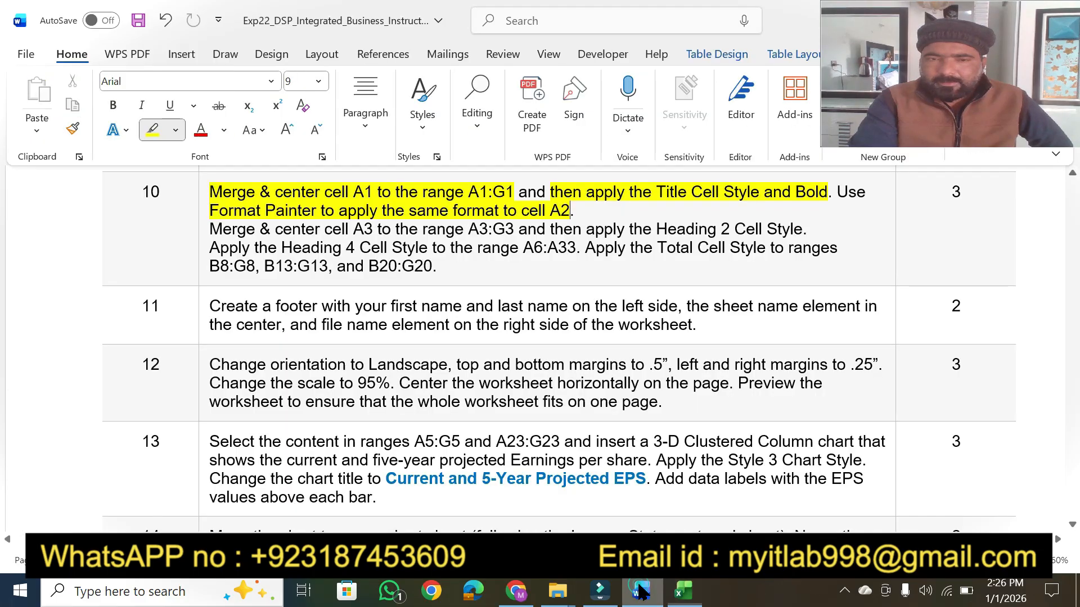
mouse_move(206, 228)
mouse_down()
mouse_move(624, 229)
mouse_move(516, 228)
mouse_up()
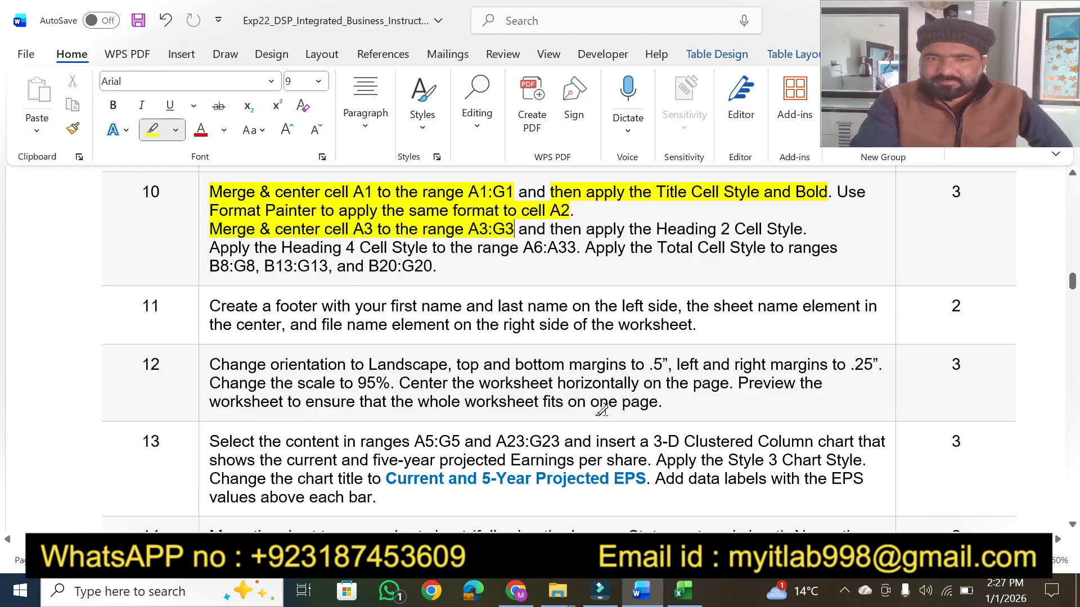
click(683, 591)
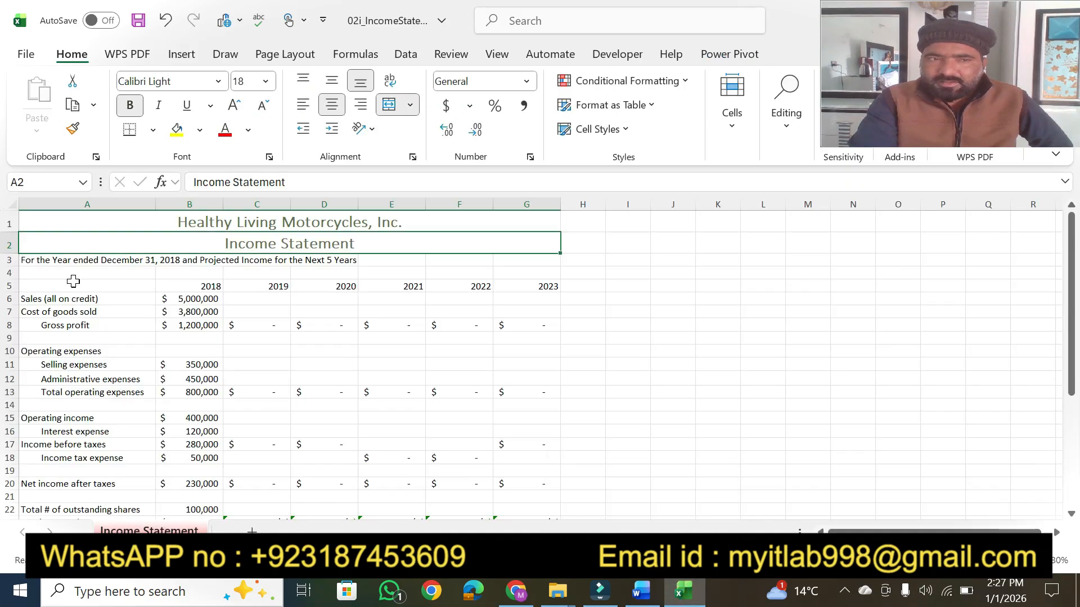
click(38, 262)
drag(38, 261, 539, 262)
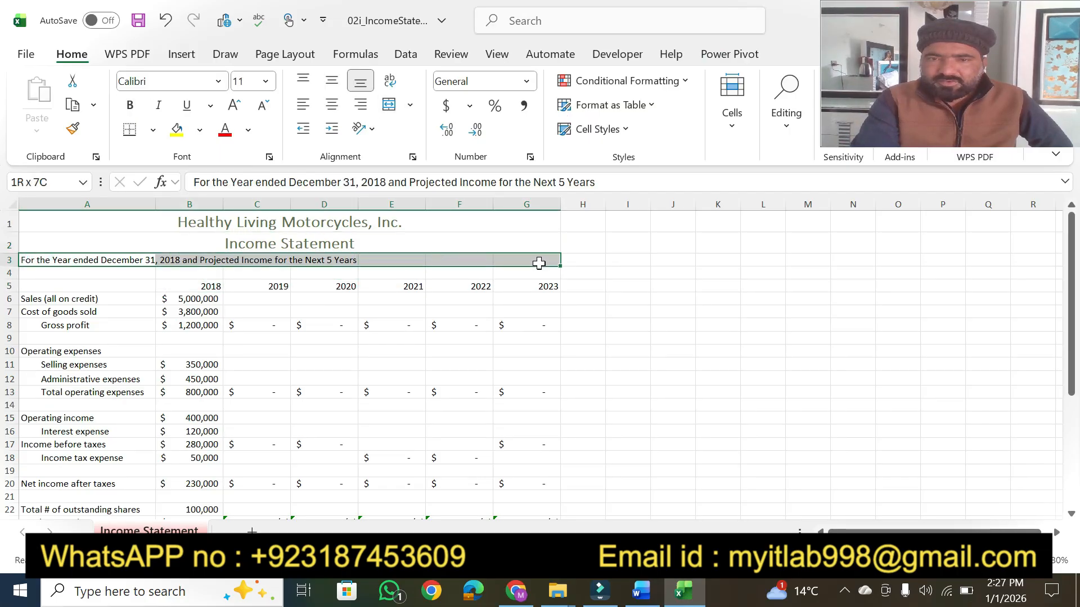
click(389, 105)
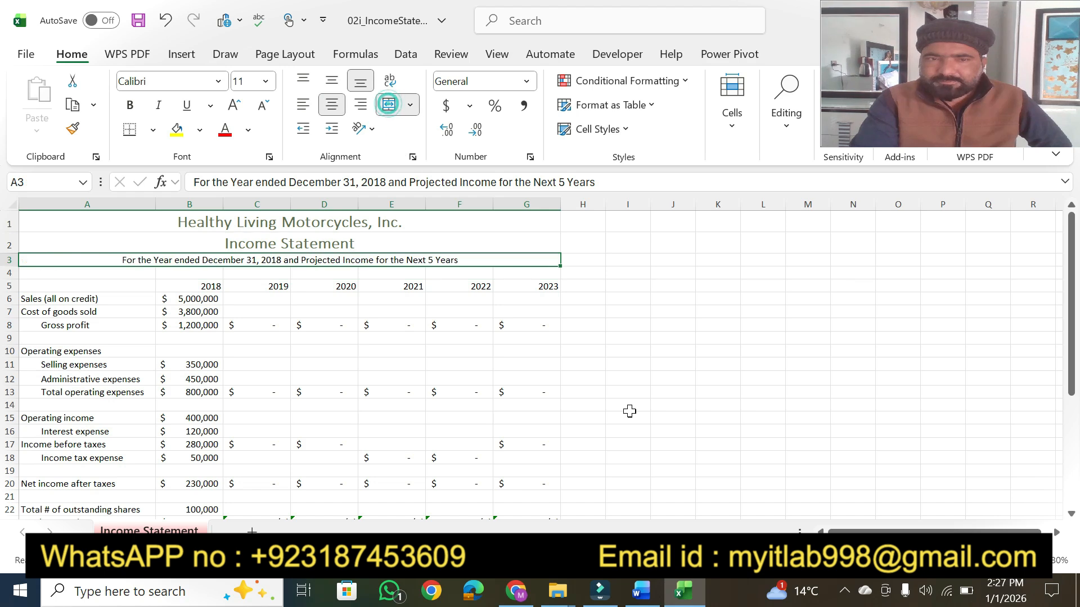
Highlight "apply the Heading 2 Cell" in step 10 in Word, and apply the Heading 2 cell style to merged cell A3 in Excel.
click(641, 590)
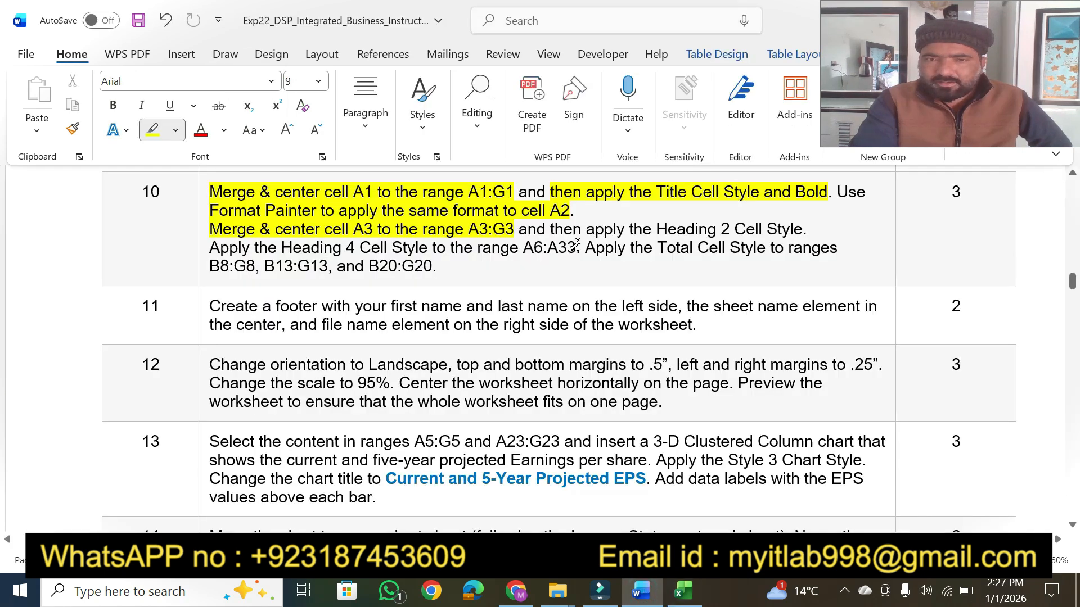
drag(596, 227, 756, 221)
click(683, 590)
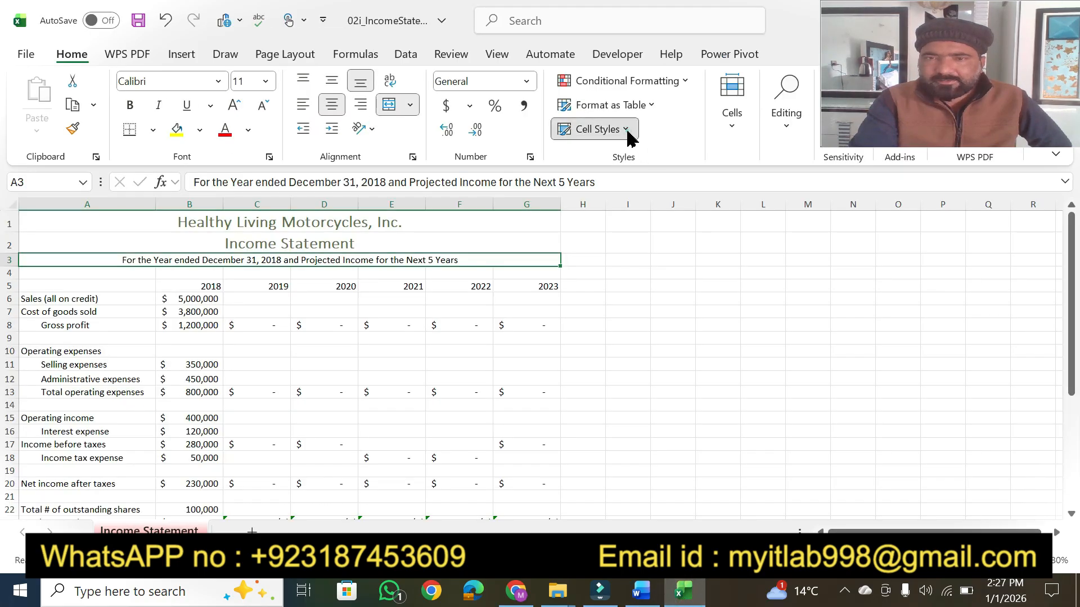
click(619, 130)
click(661, 406)
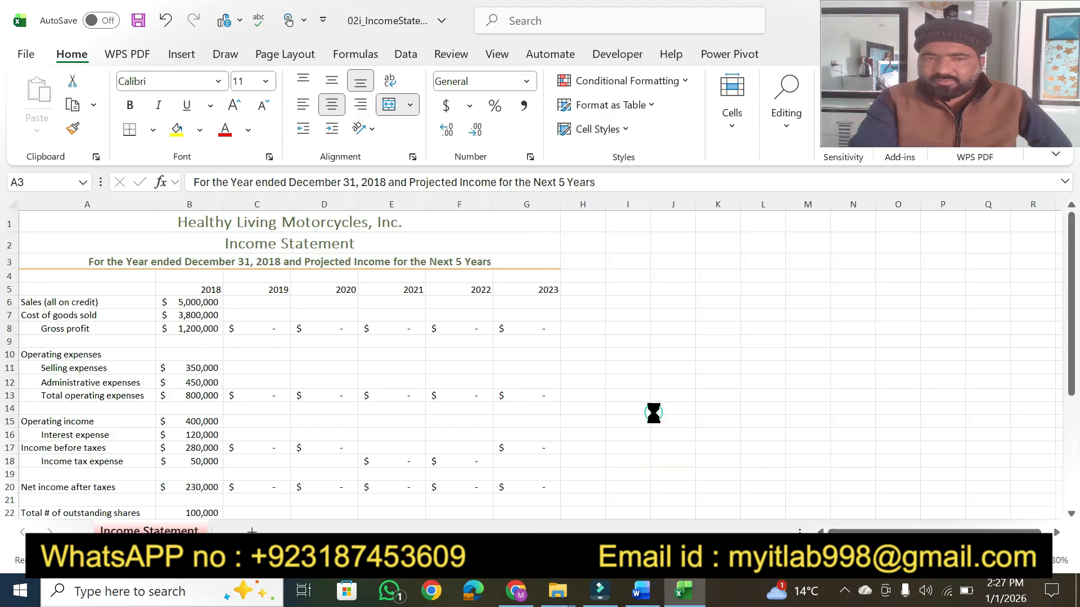
Highlight step 10's Heading 4 Cell Style instruction in Word, and apply the Heading 4 cell style to the range A6:A33 in Excel.
click(641, 591)
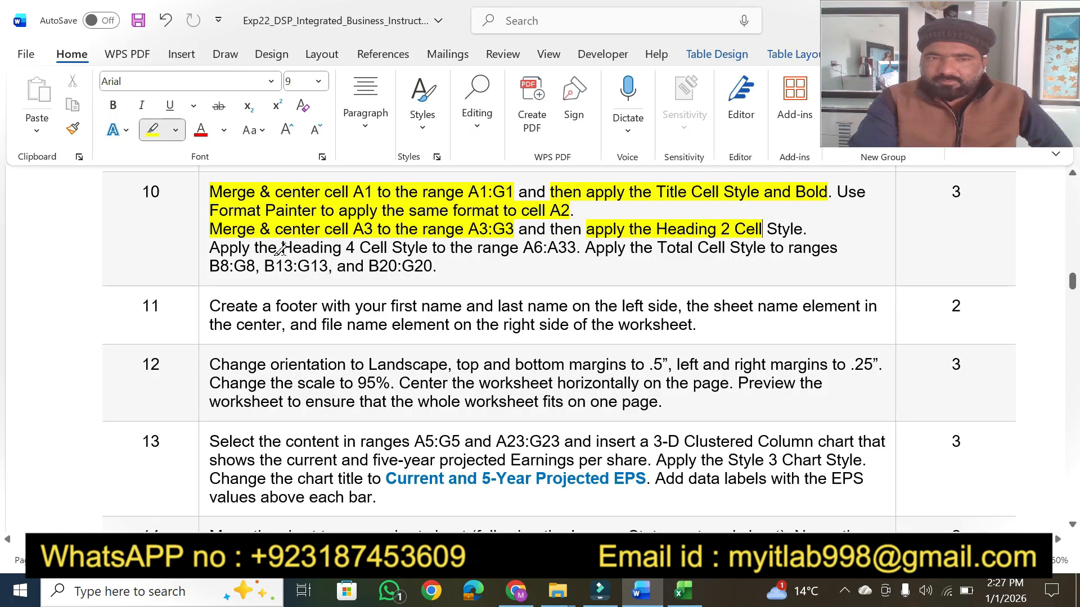
mouse_move(280, 249)
mouse_down()
mouse_move(586, 248)
mouse_move(574, 249)
mouse_up()
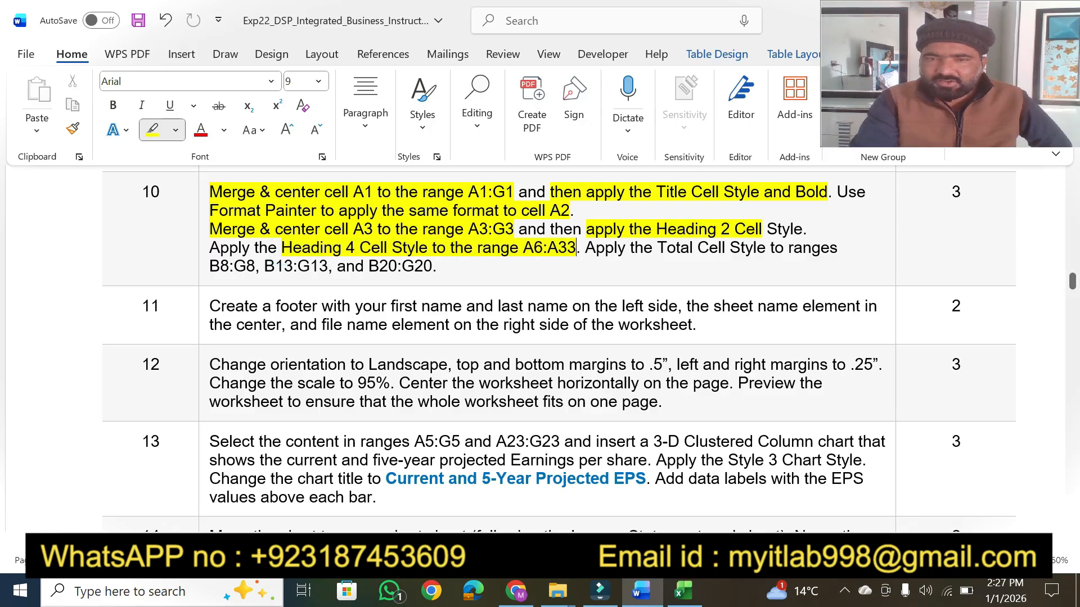
click(683, 590)
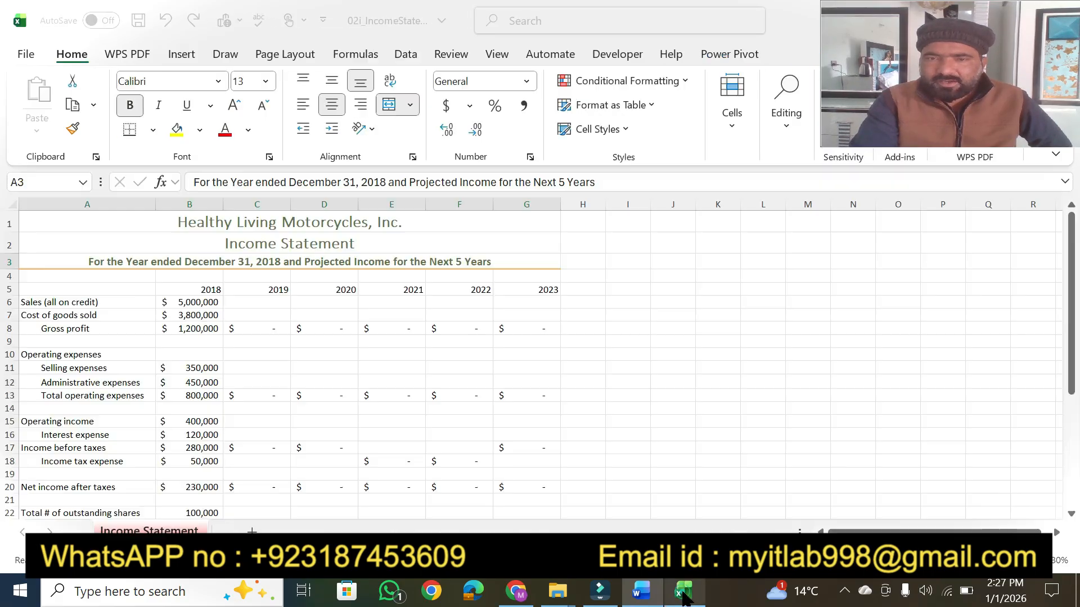
click(51, 302)
drag(61, 309, 70, 460)
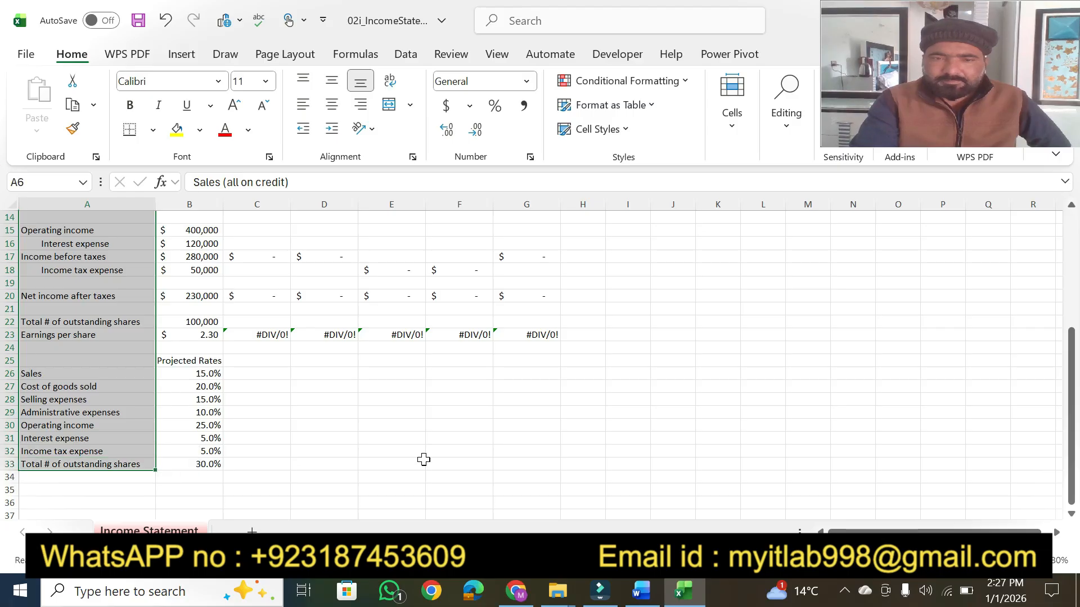
key(alt+Tab)
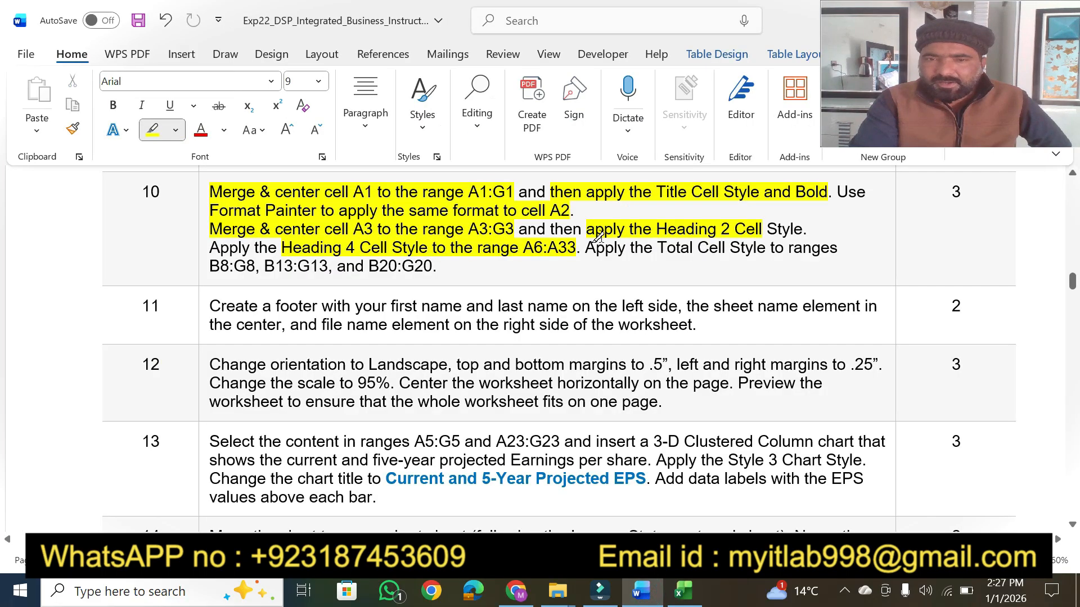
click(682, 592)
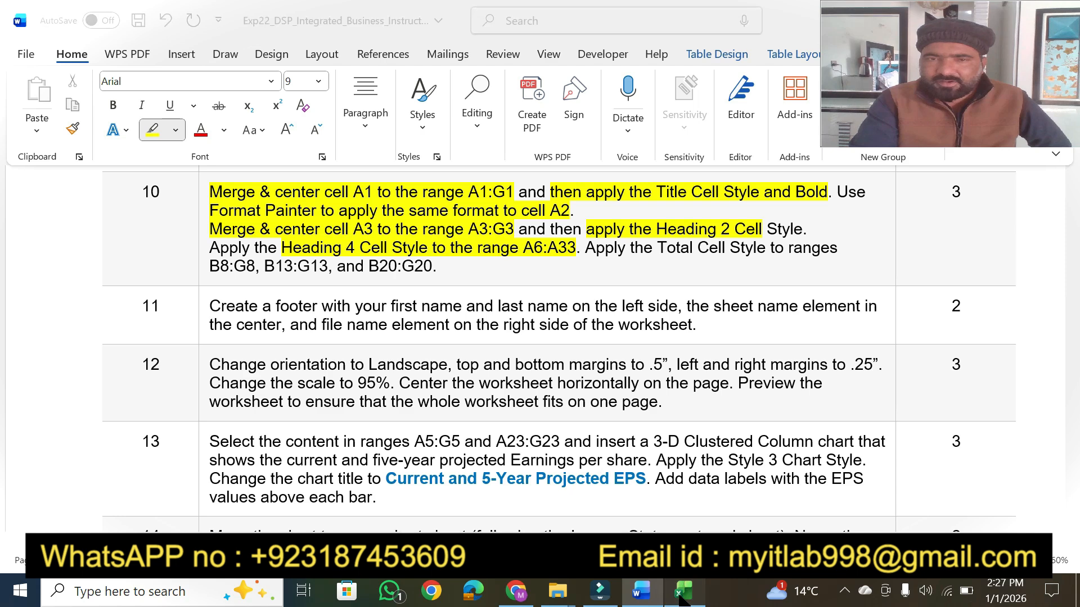
click(627, 134)
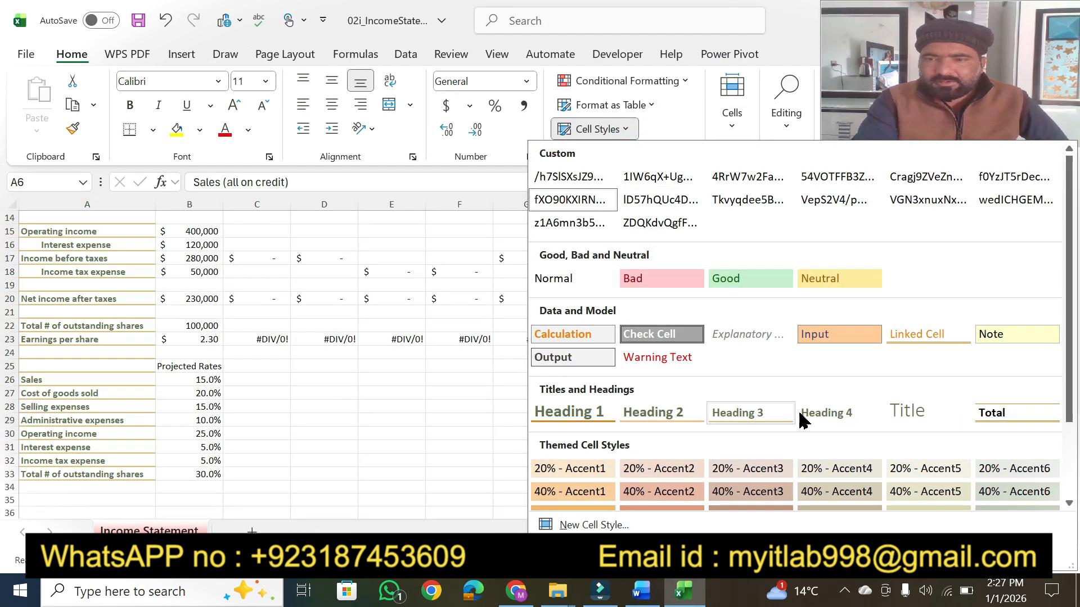
click(828, 413)
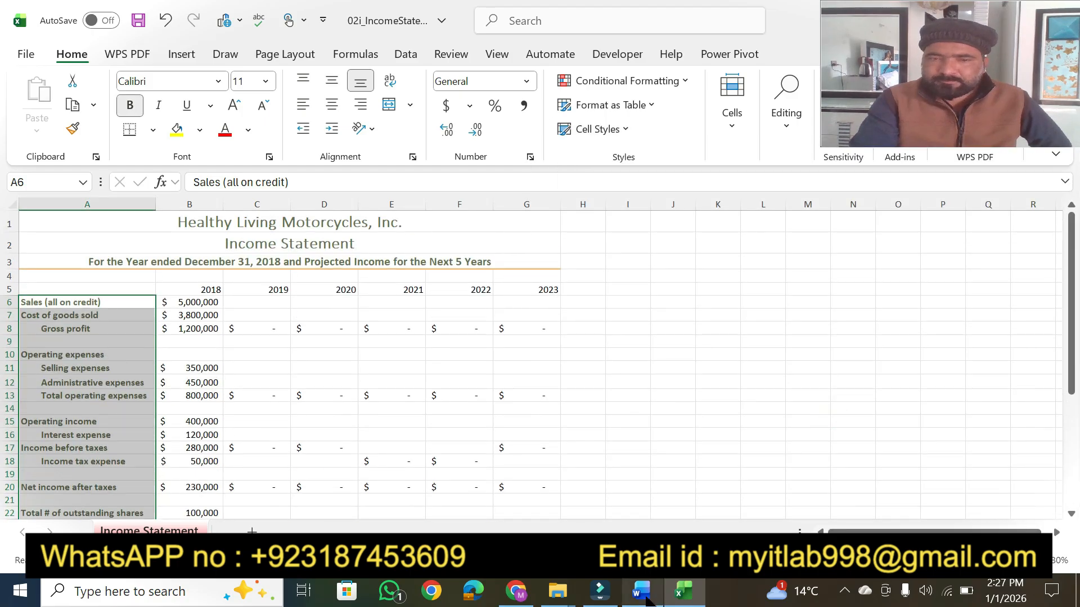
Highlight "Apply the Total Cell Style to ranges" and "B8:G8" in step 10 of the Word instructions.
click(646, 594)
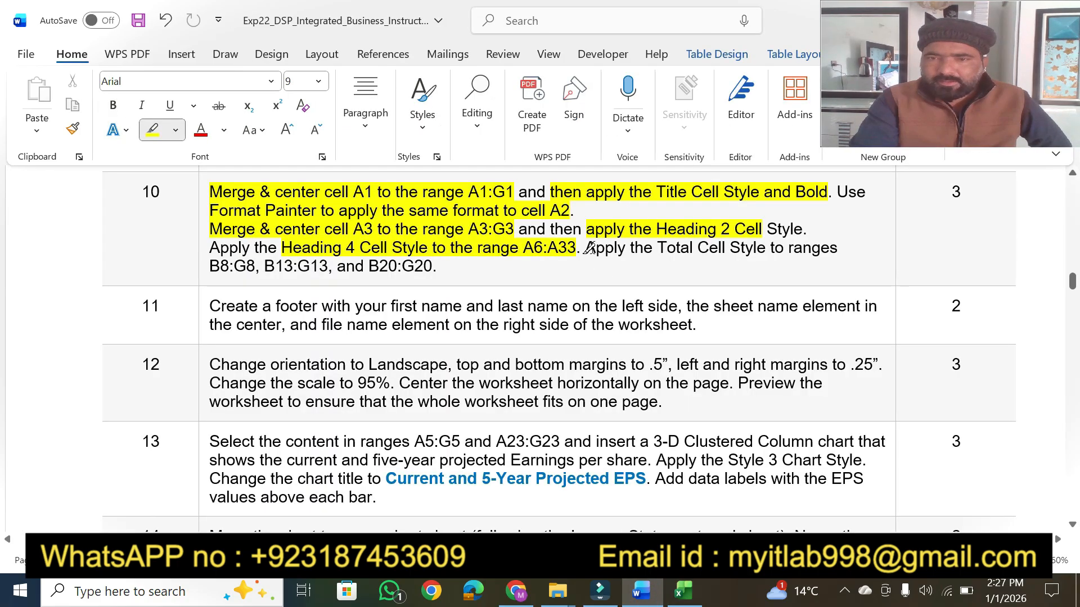
drag(586, 252, 790, 251)
mouse_move(206, 273)
mouse_down()
mouse_move(470, 286)
mouse_move(473, 269)
mouse_up()
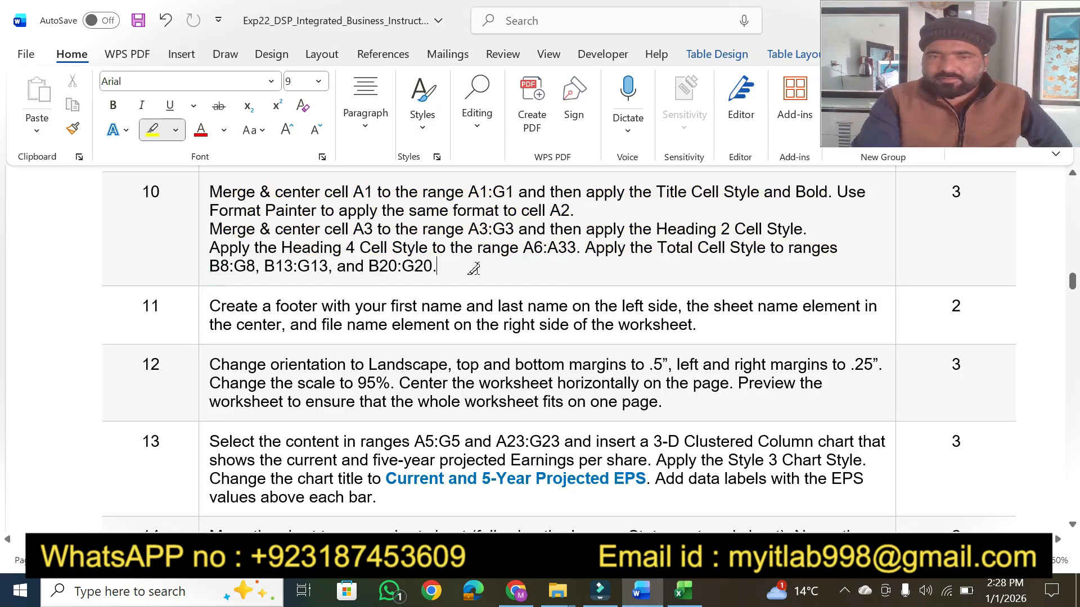
key(ctrl+z)
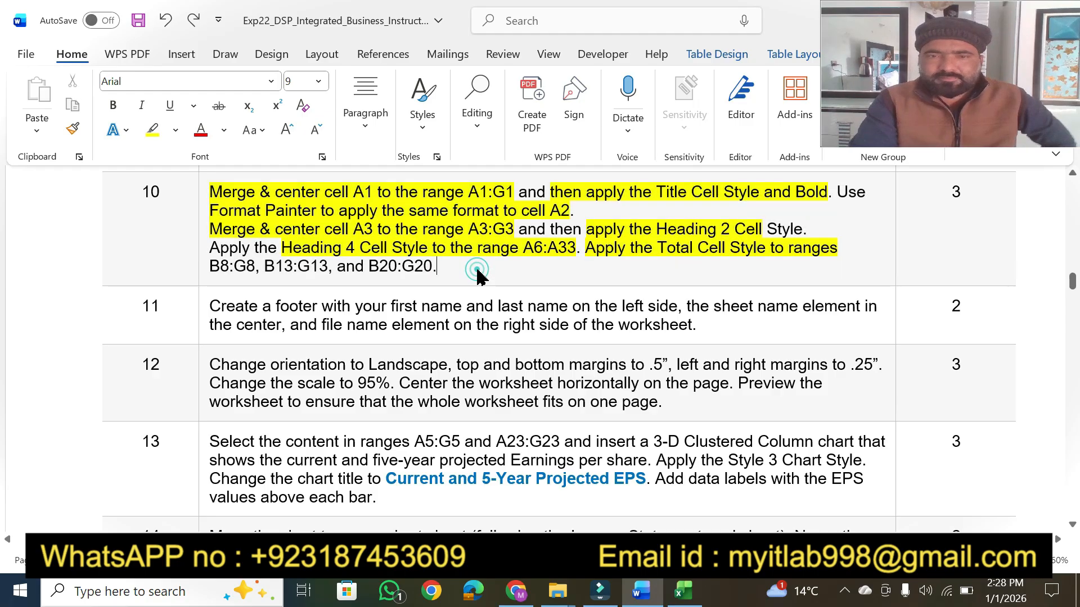
click(152, 138)
drag(211, 265, 256, 266)
Apply the Total cell style to the Gross profit range B8:G8 in the Excel worksheet.
click(683, 590)
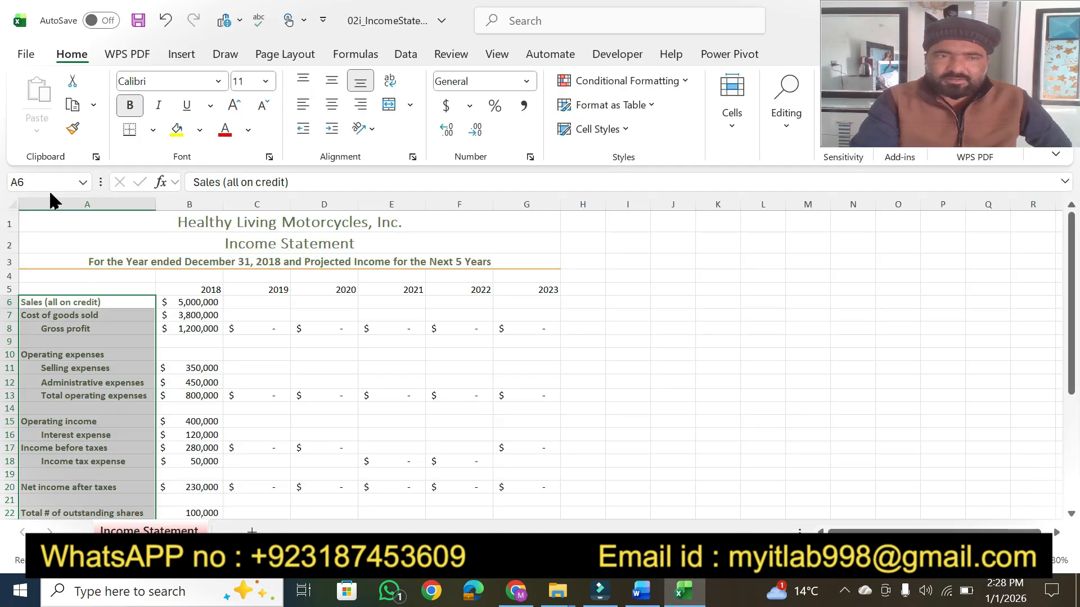
click(47, 182)
text(b8:g)
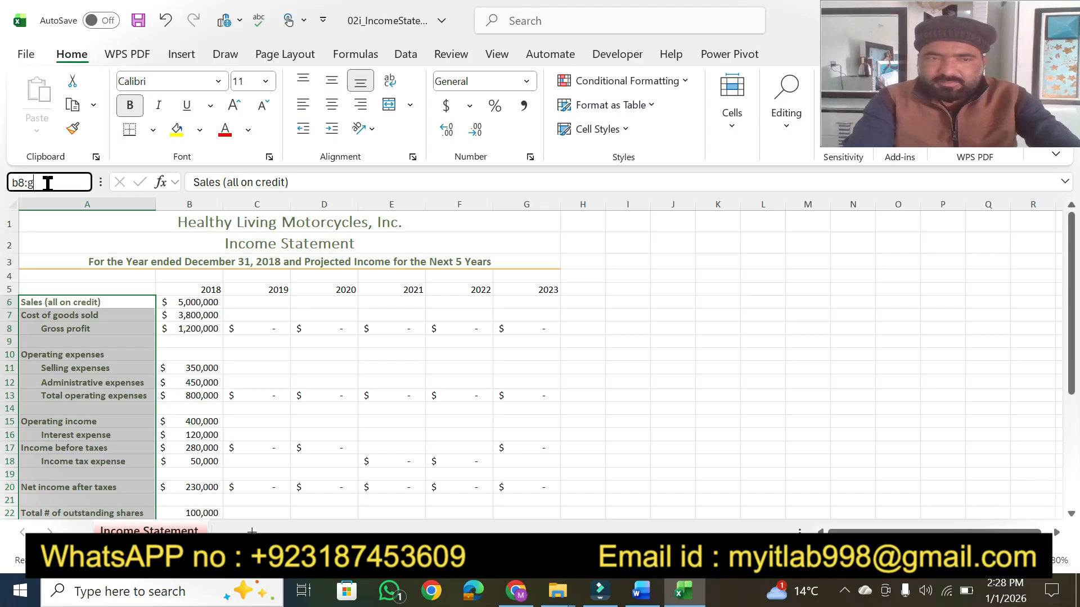
key(Return)
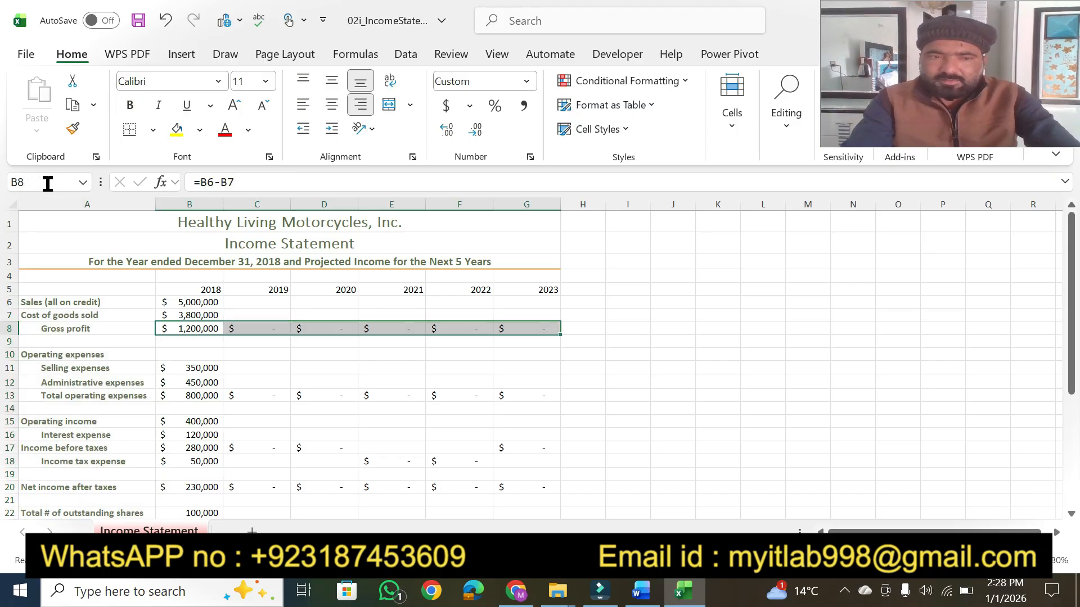
click(609, 137)
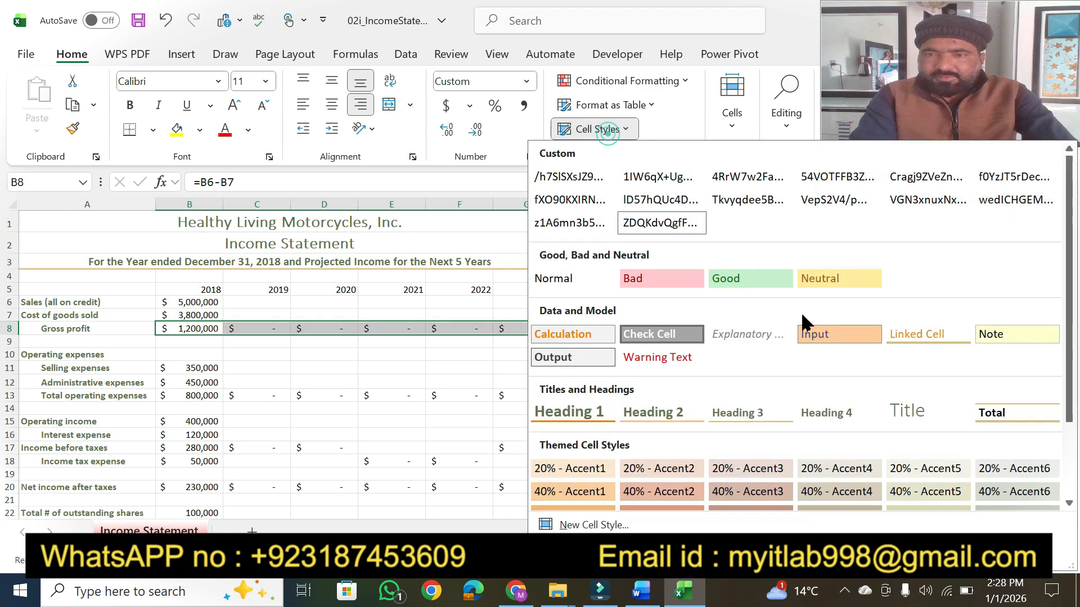
click(988, 426)
Highlight "B13:G13" in step 10 in Word, and apply the Total cell style to the range B13:G13 in Excel.
click(641, 591)
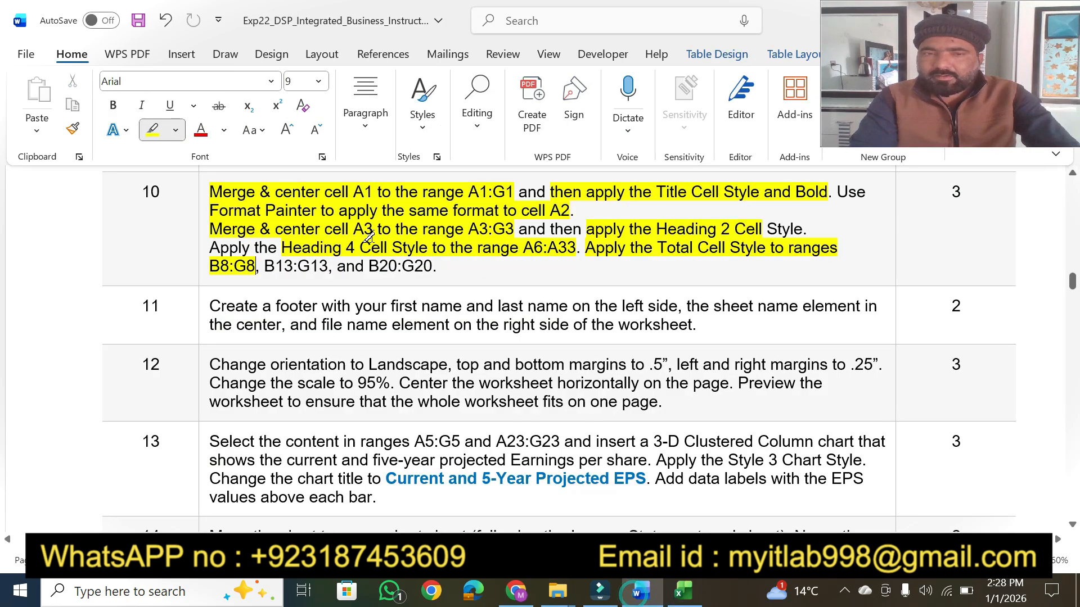
drag(261, 266, 333, 266)
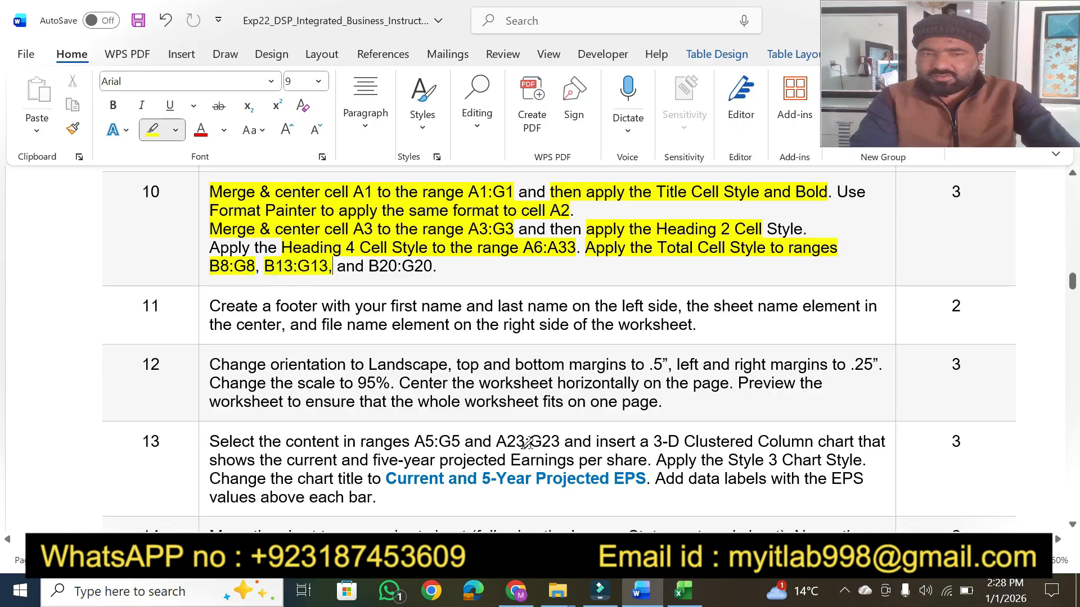
click(682, 595)
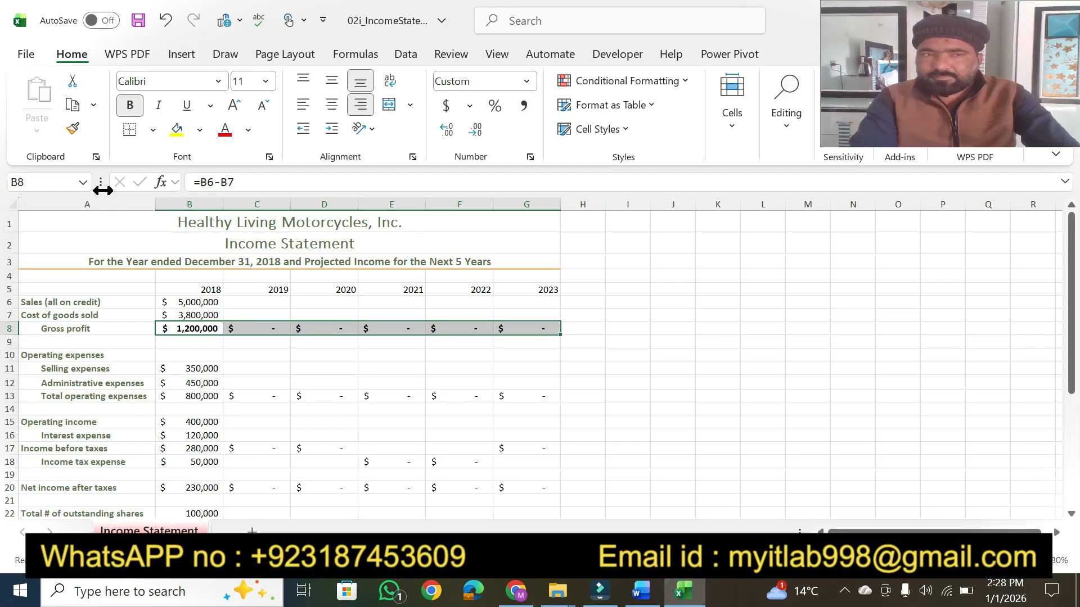
click(35, 181)
text(b13:g13)
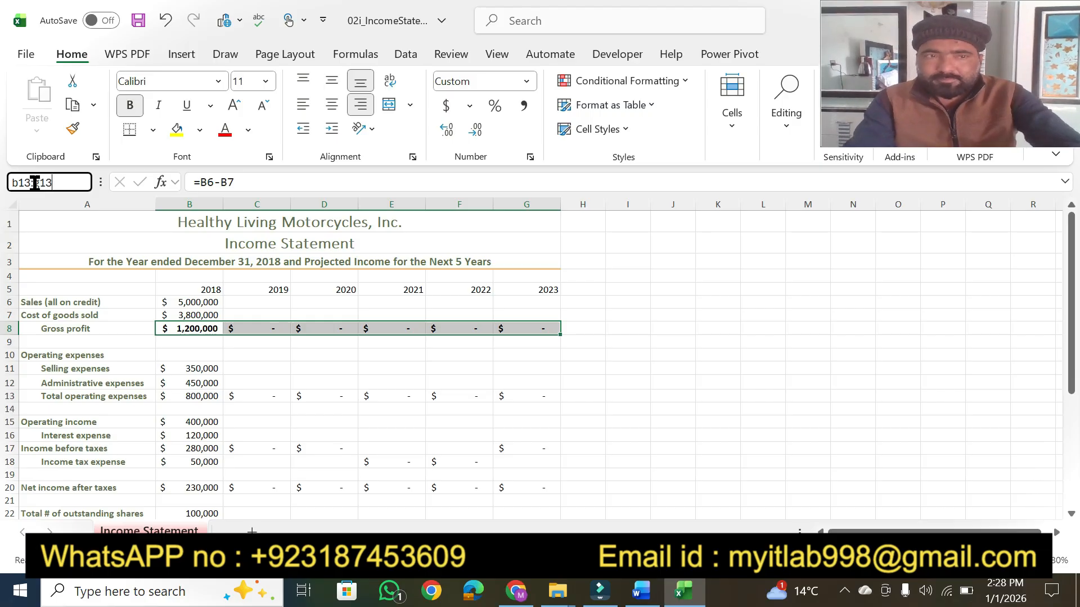
key(Return)
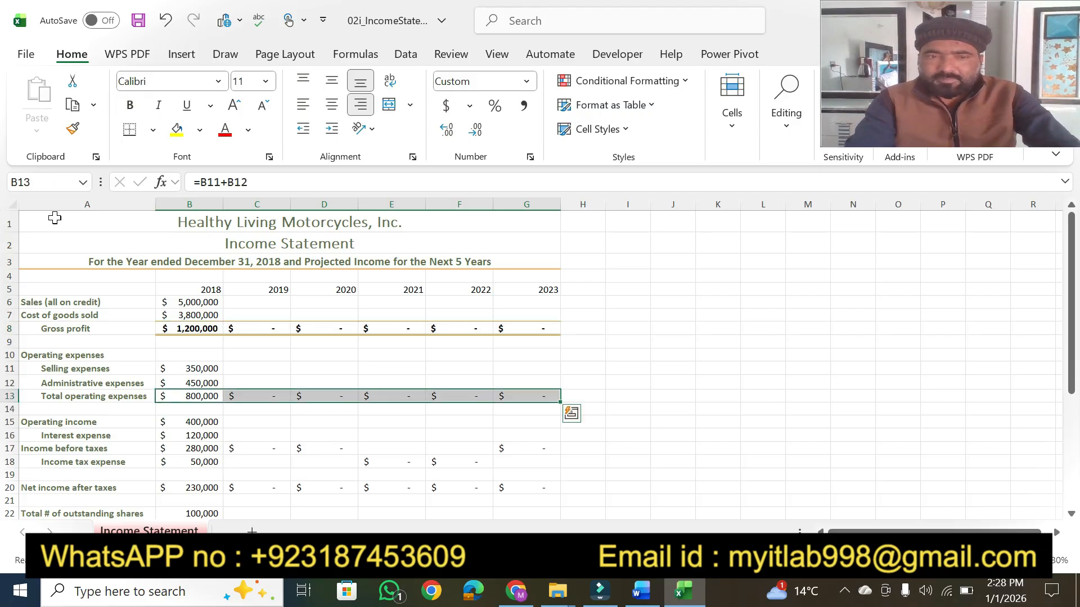
click(624, 130)
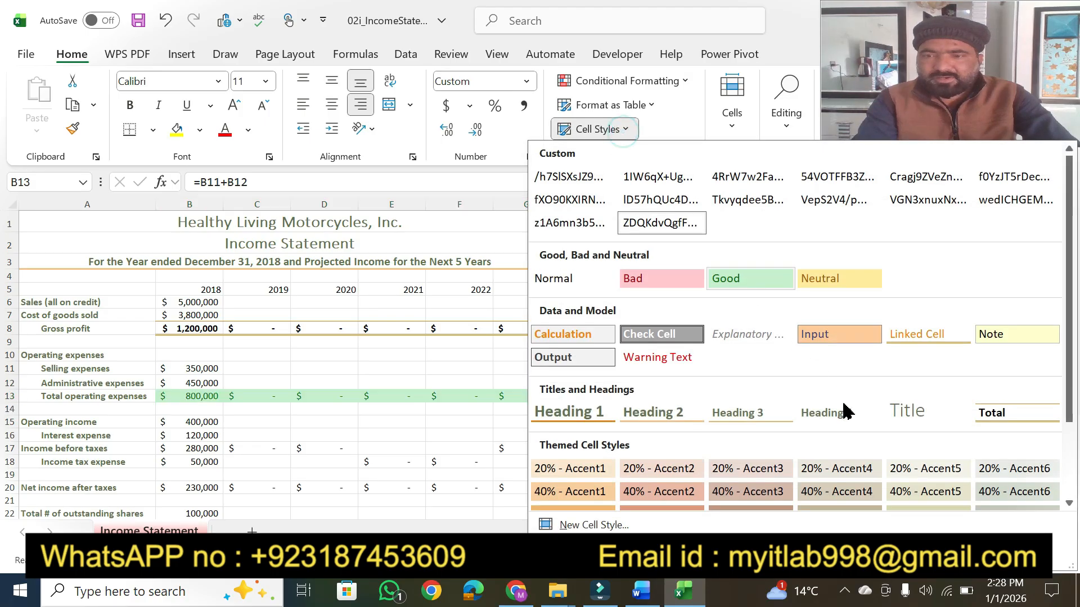
click(991, 419)
Highlight "B20:G20" in step 10 in Word, and apply the Total cell style to the range B20:G20 in Excel.
drag(1070, 355, 1072, 433)
click(636, 592)
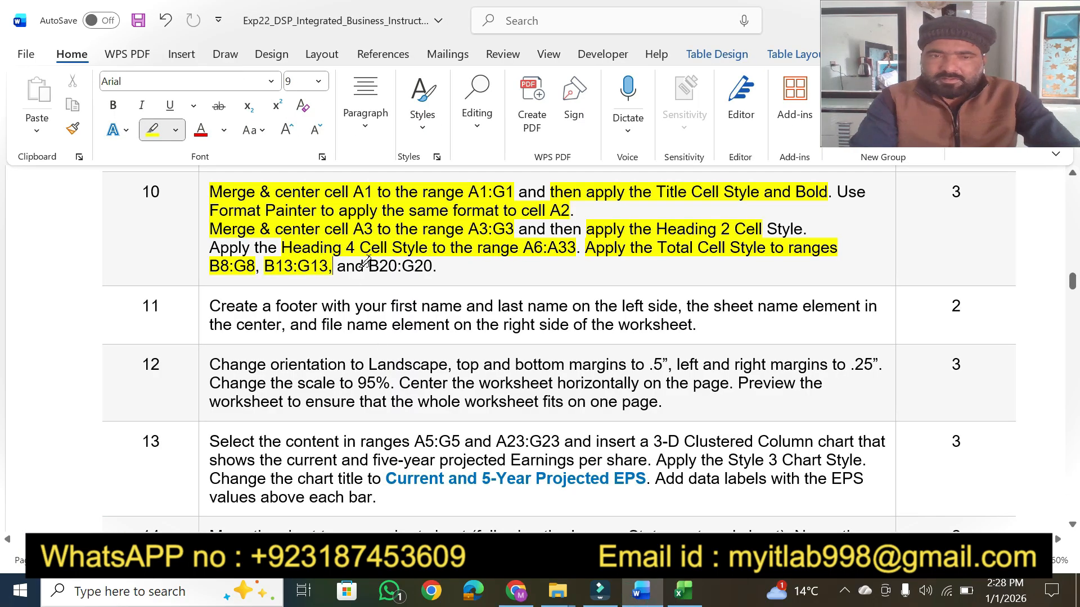
drag(369, 266, 433, 267)
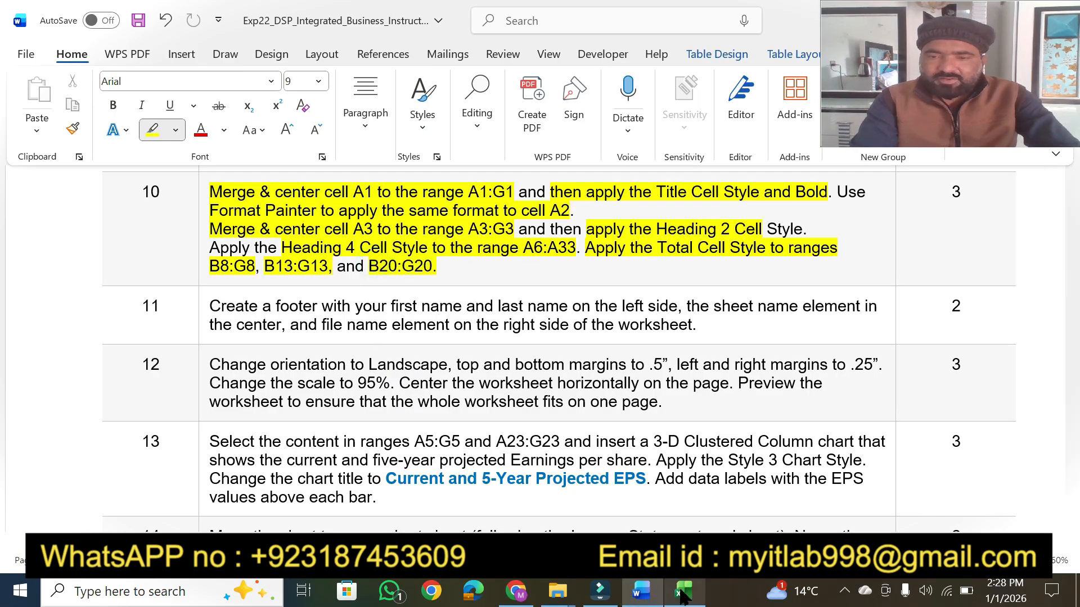
click(683, 592)
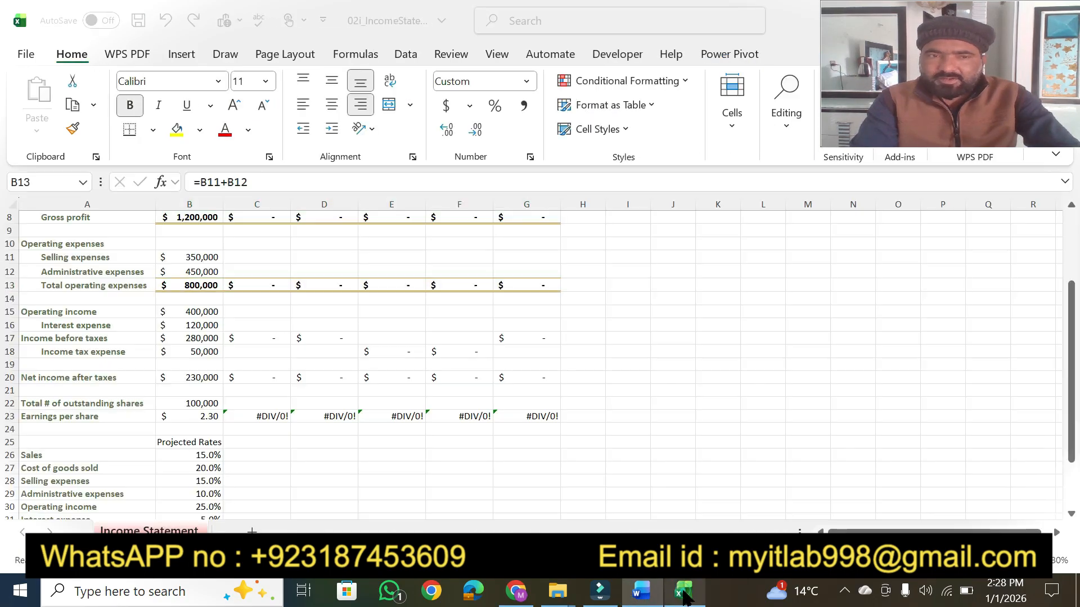
click(198, 414)
click(194, 378)
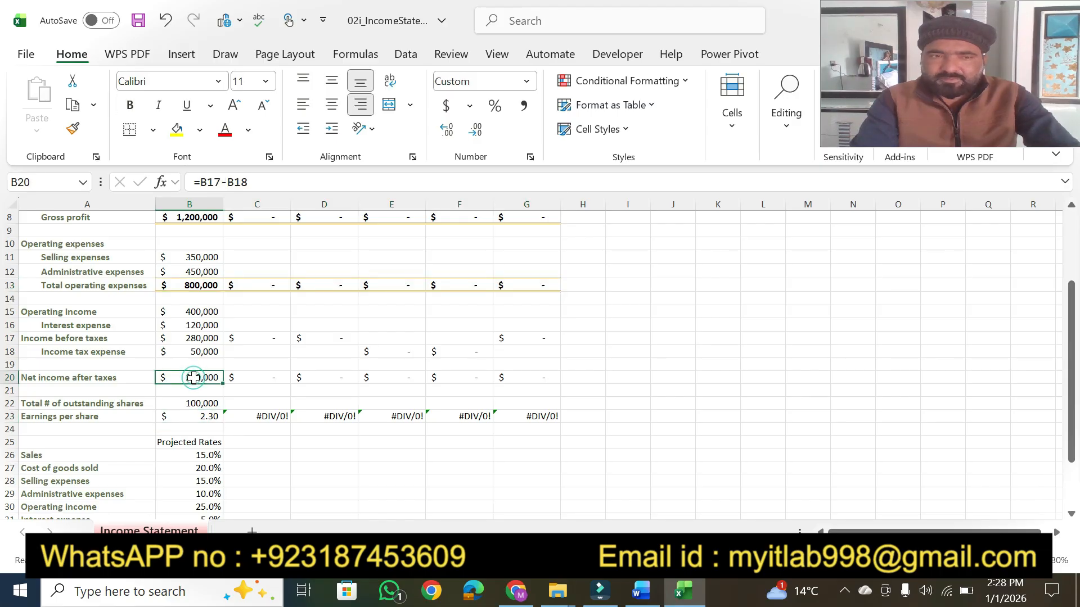
drag(193, 378, 517, 371)
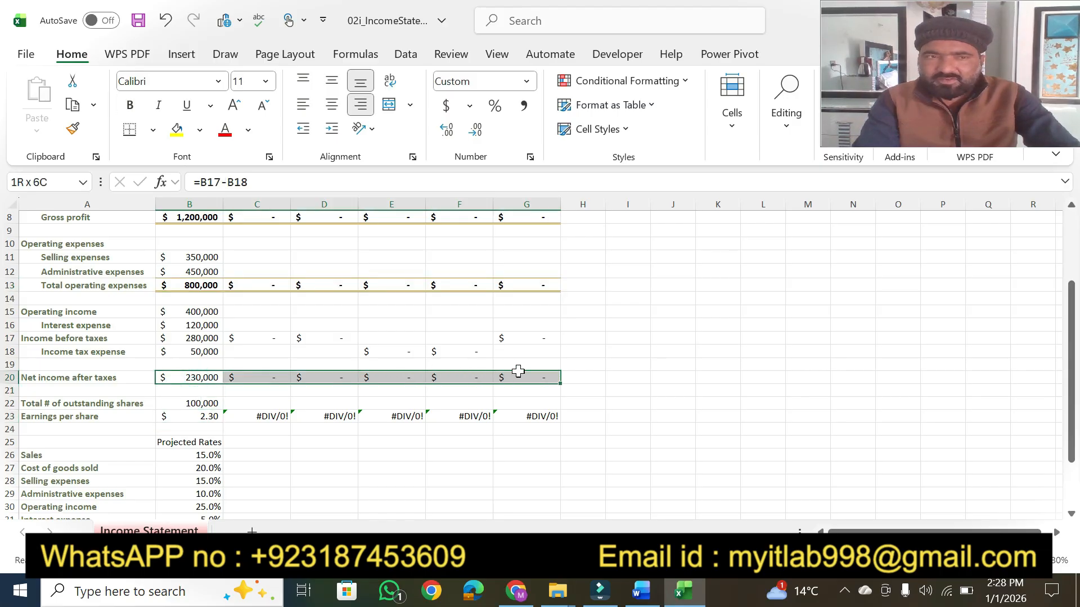
click(610, 129)
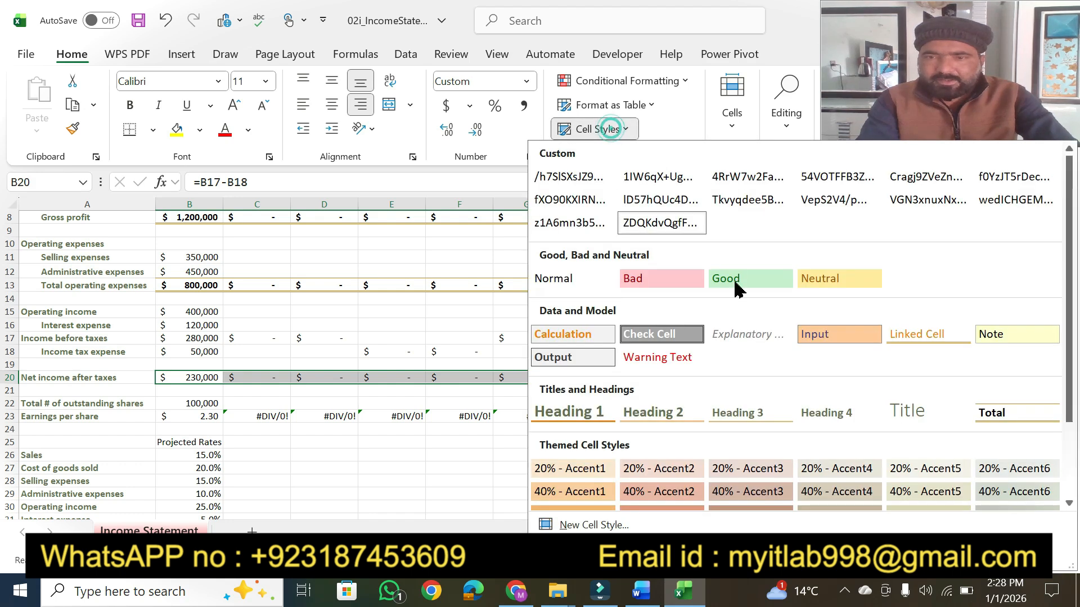
click(991, 412)
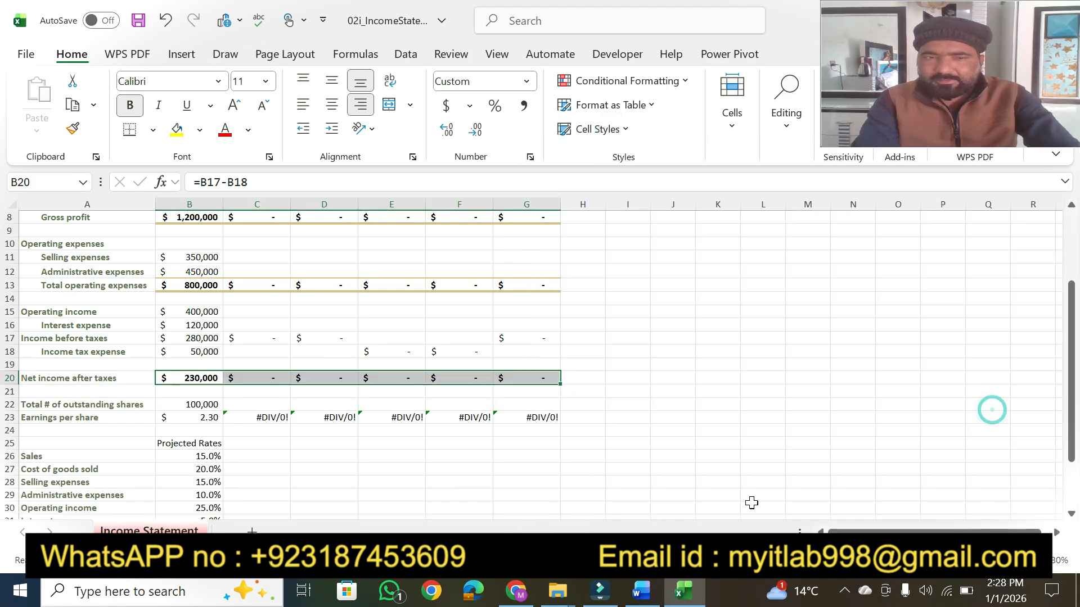
Switch to the Word instructions and review the highlighted content from the project description through step 10.
click(641, 592)
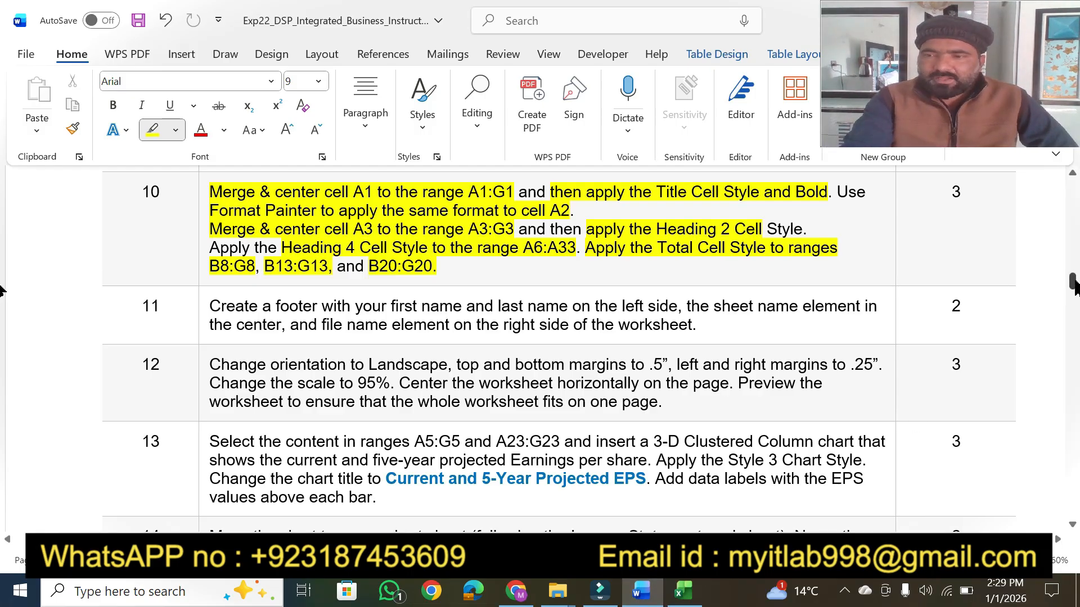
drag(1073, 284, 1073, 239)
scroll(1074, 239, up, 15)
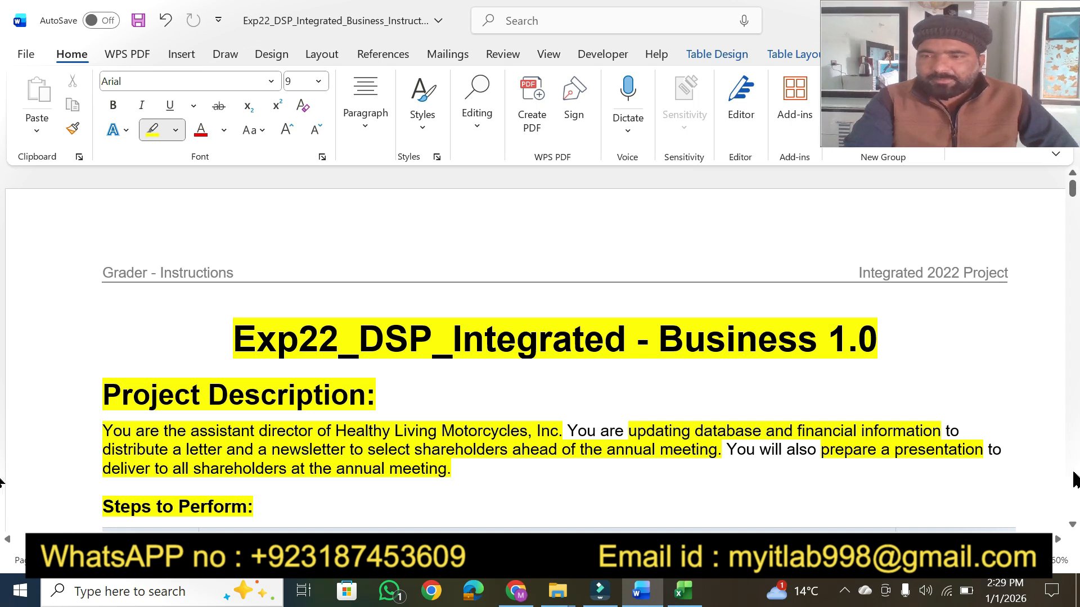
click(1072, 524)
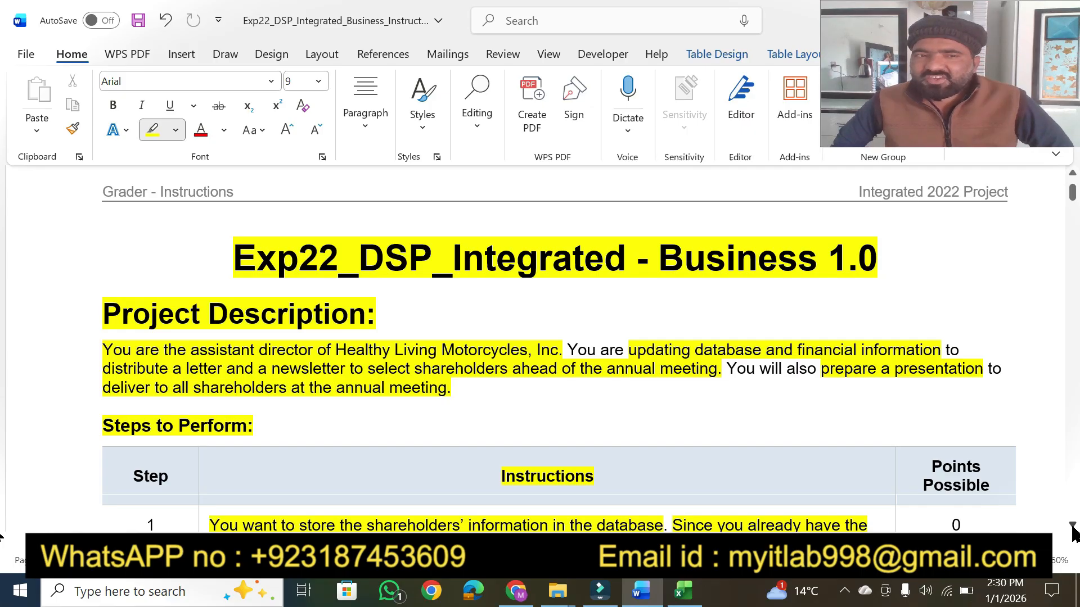
scroll(1073, 531, down, 2)
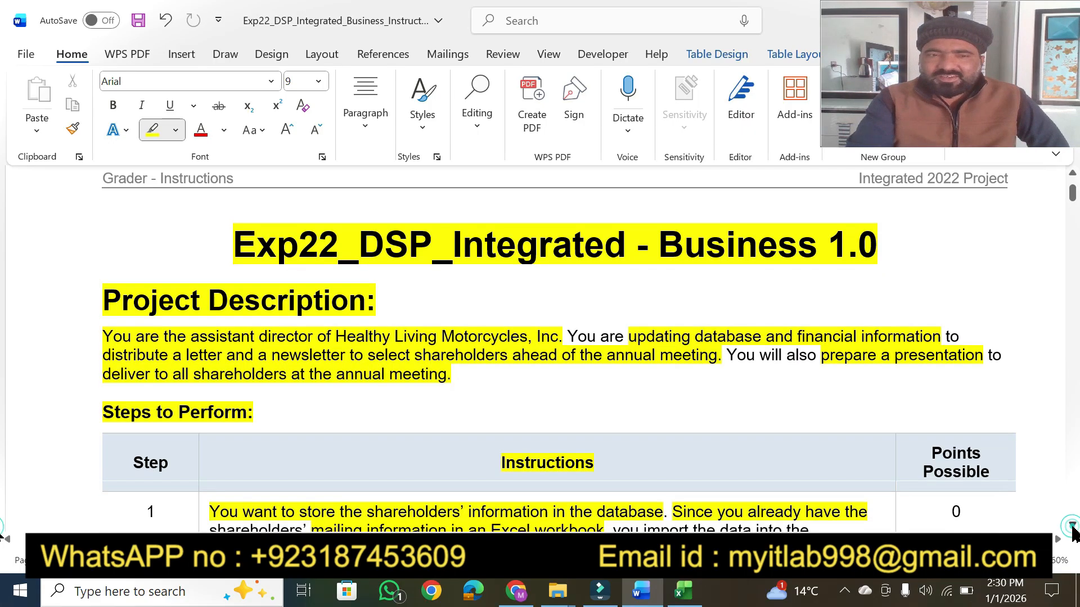
scroll(1073, 531, down, 4)
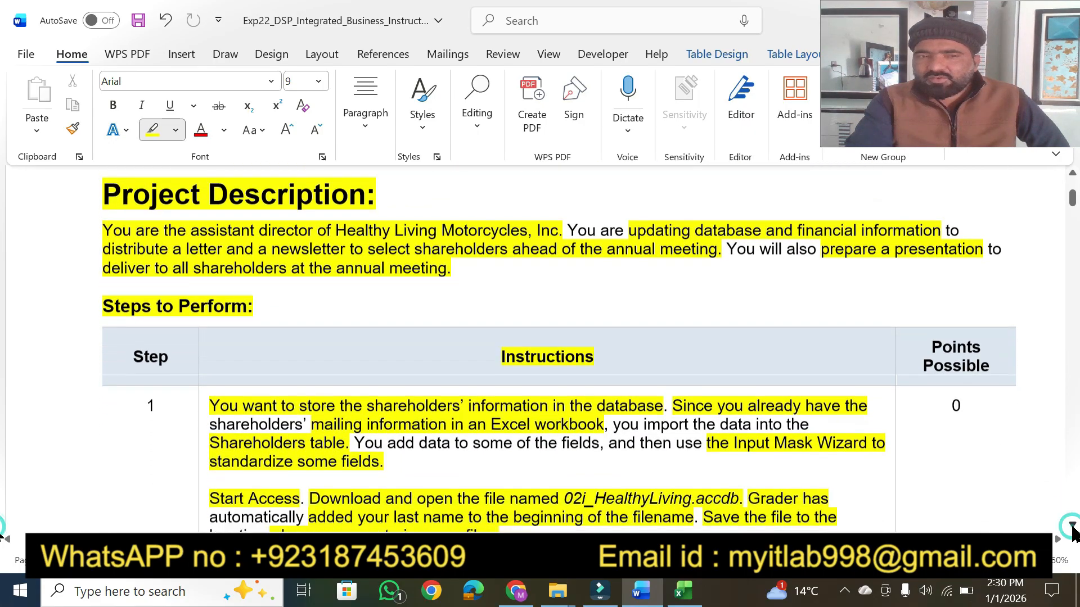
scroll(1073, 531, down, 5)
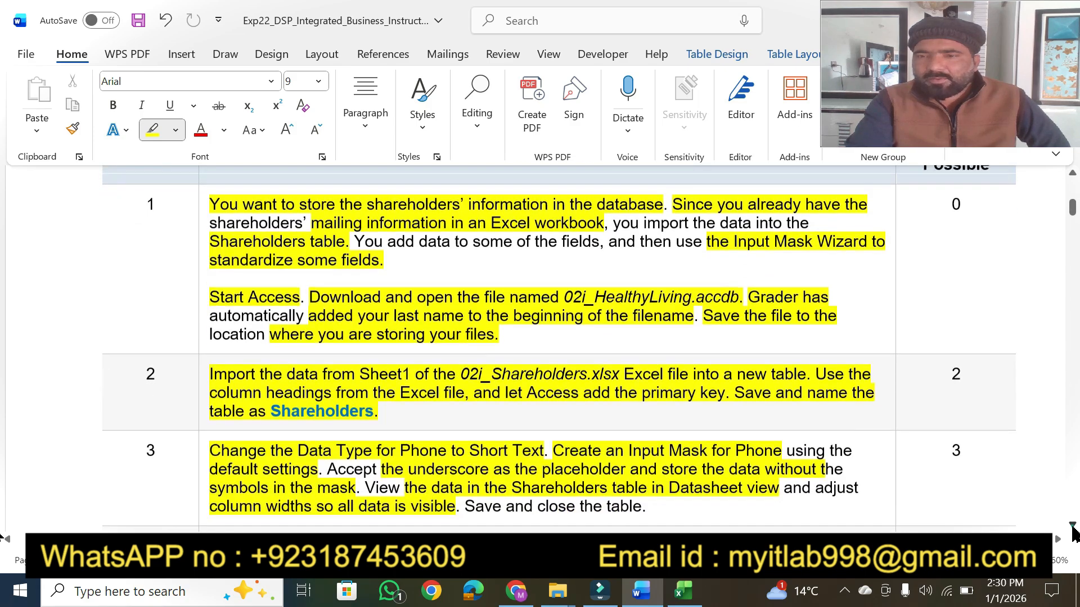
scroll(1073, 532, down, 1)
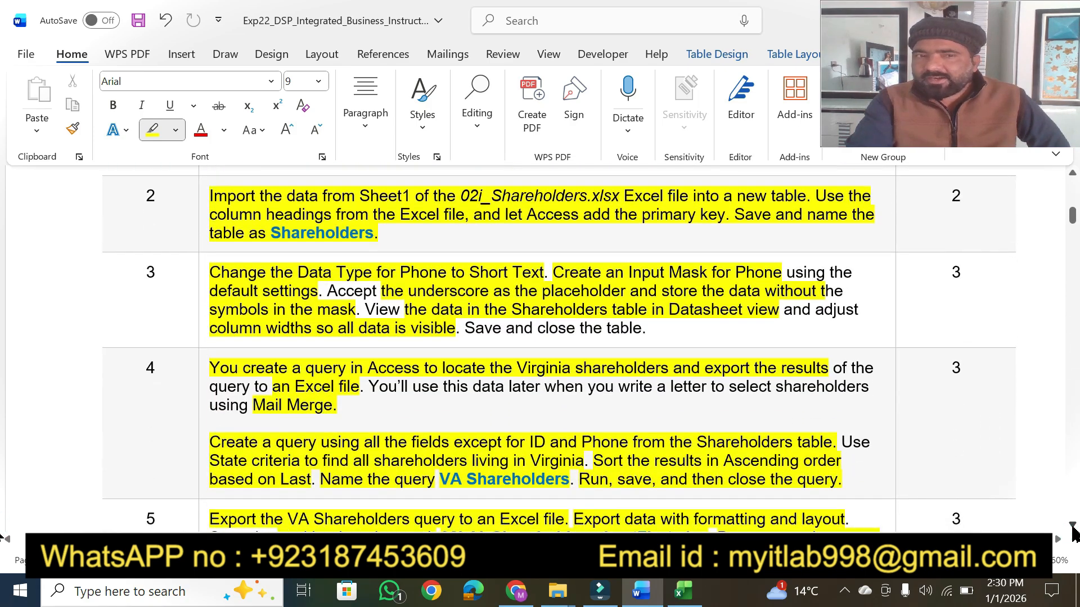
scroll(1073, 532, down, 2)
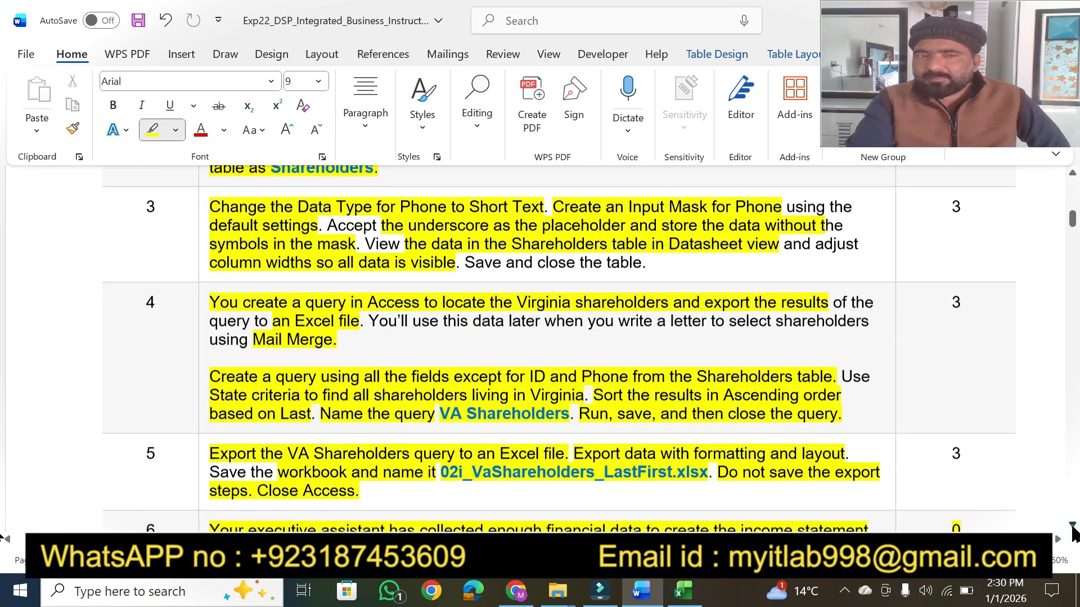
scroll(1073, 531, down, 3)
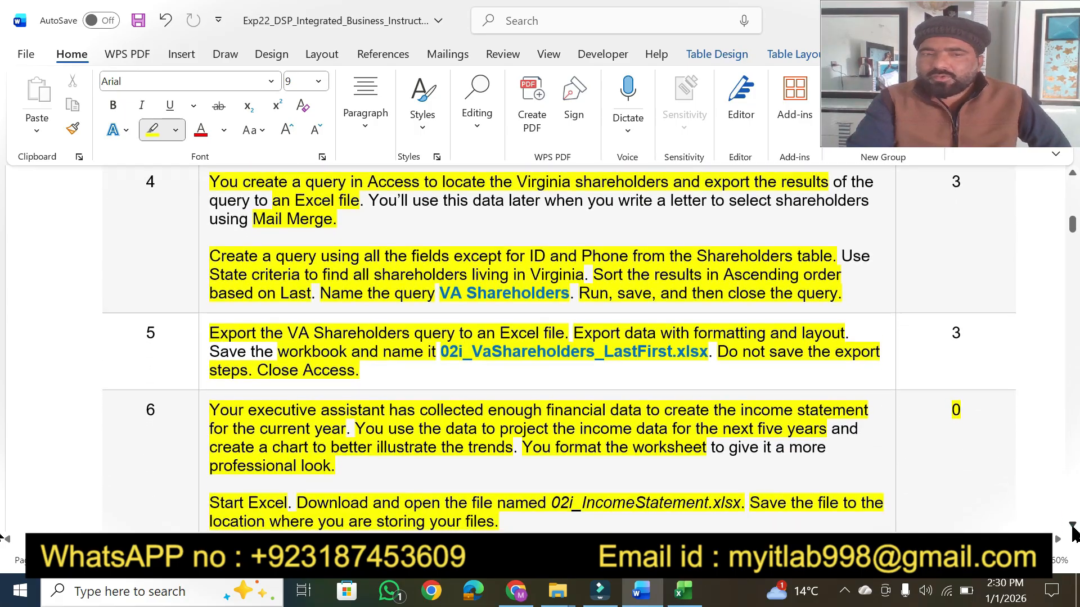
scroll(1073, 532, down, 3)
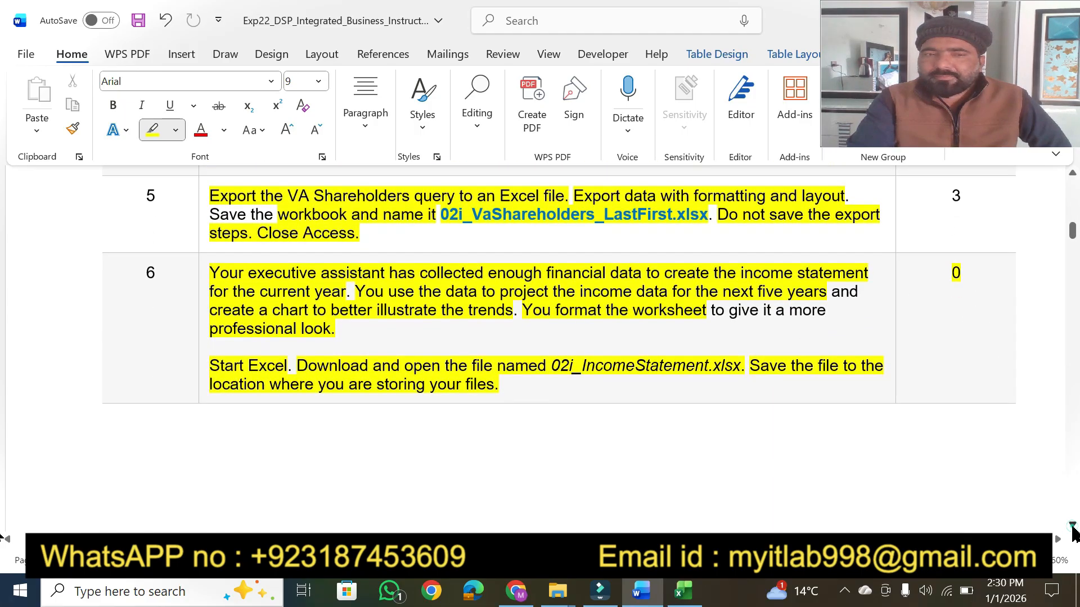
scroll(1073, 531, down, 1)
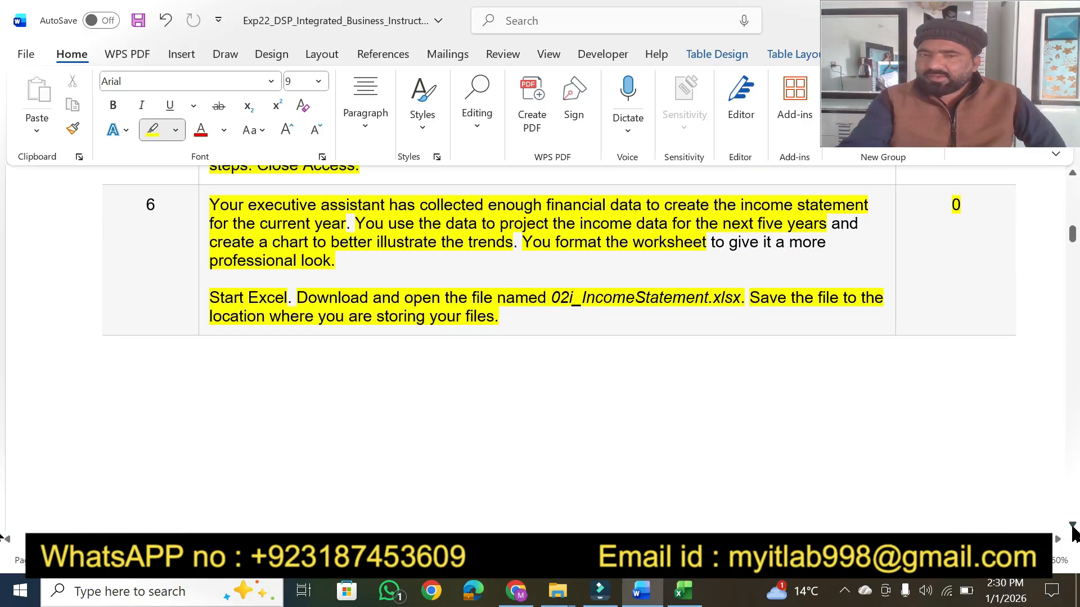
scroll(1073, 532, down, 1)
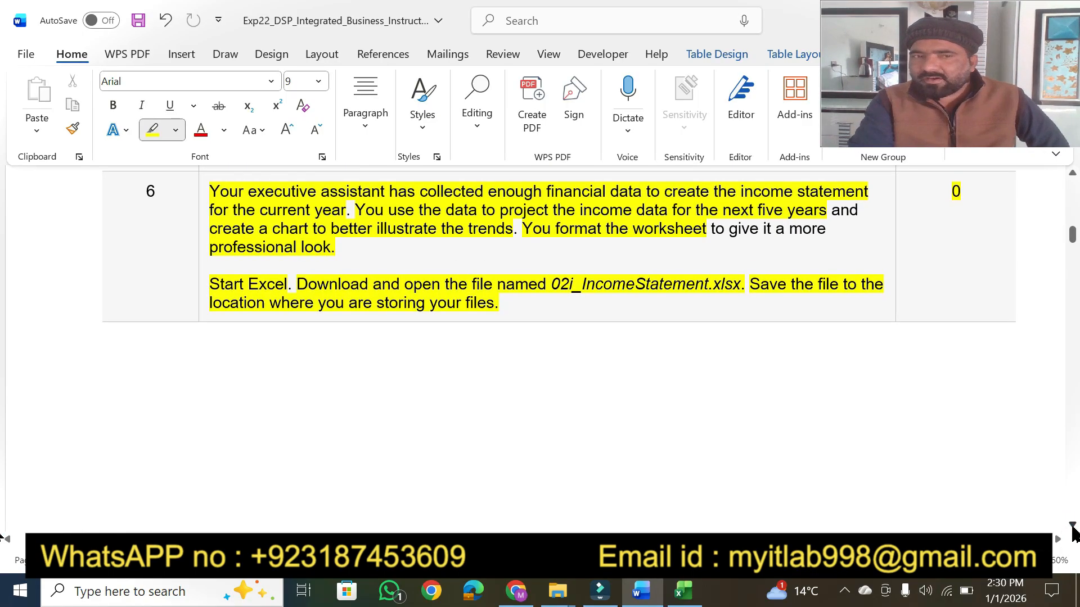
scroll(1073, 531, down, 1)
scroll(1073, 531, down, 3)
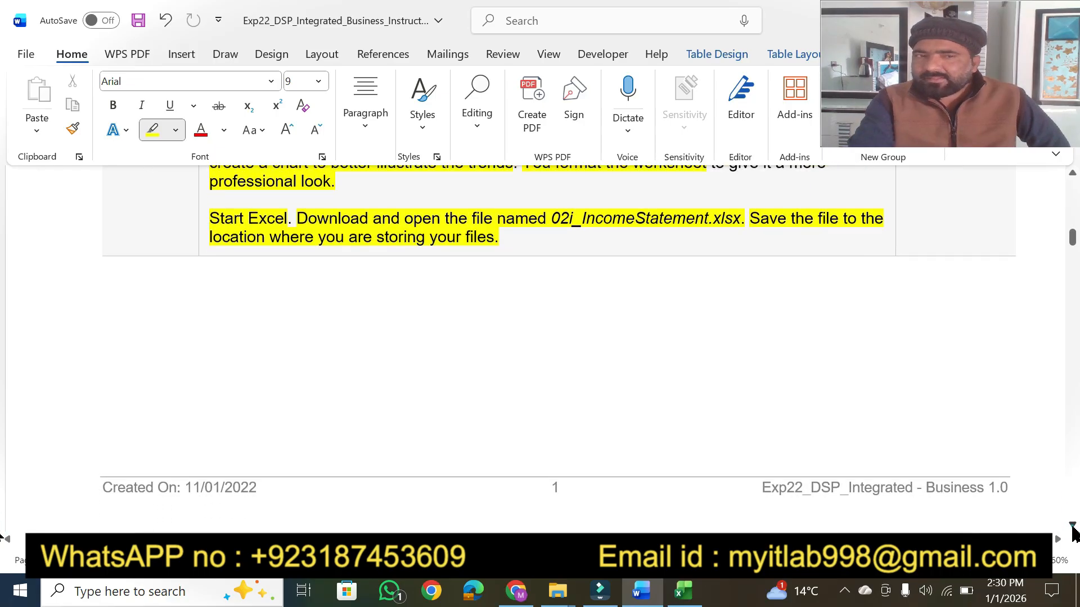
scroll(1073, 532, down, 3)
scroll(1073, 532, down, 10)
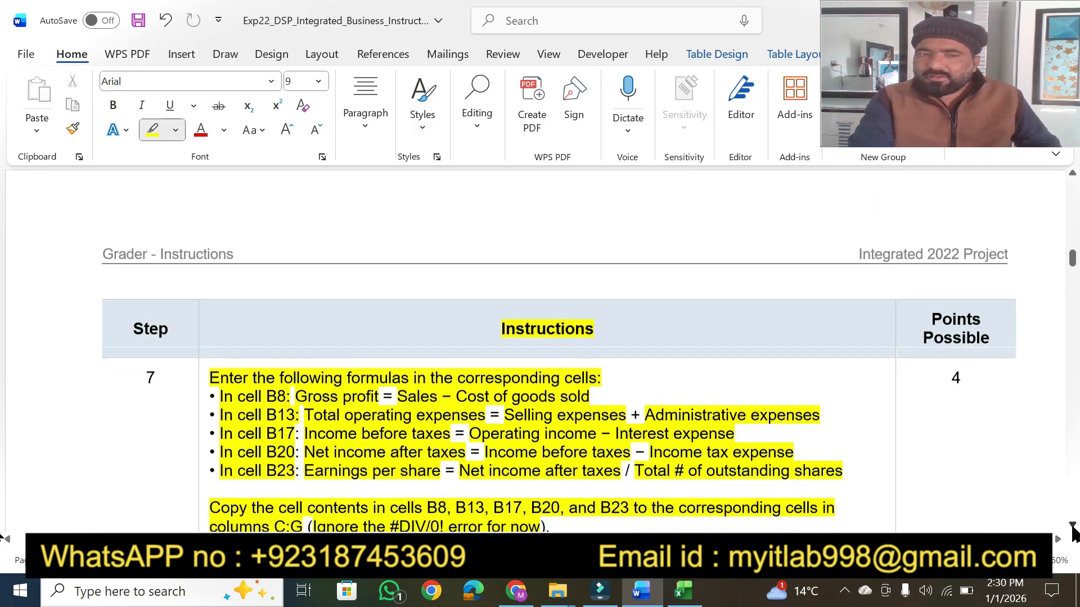
scroll(1072, 531, down, 15)
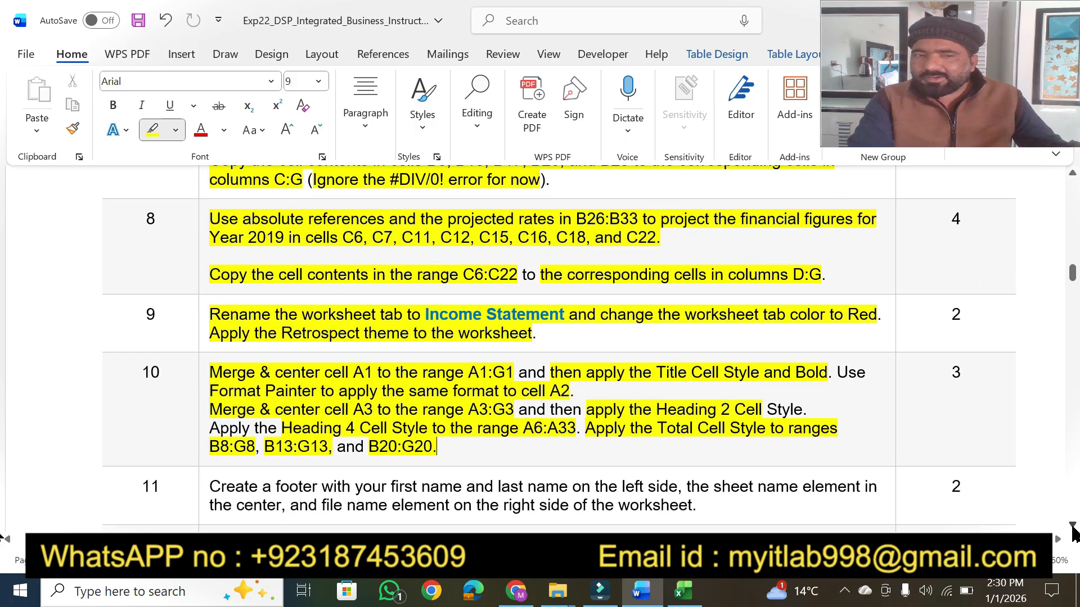
Return to the project title and description at the beginning of the instructions document.
drag(1072, 274, 1073, 191)
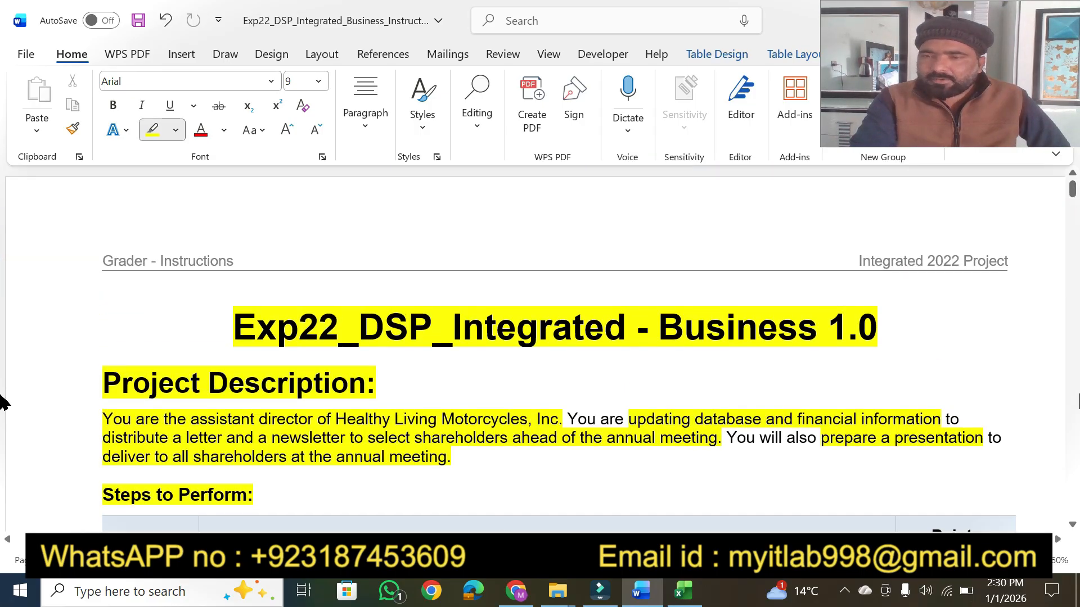
click(1071, 525)
click(1072, 525)
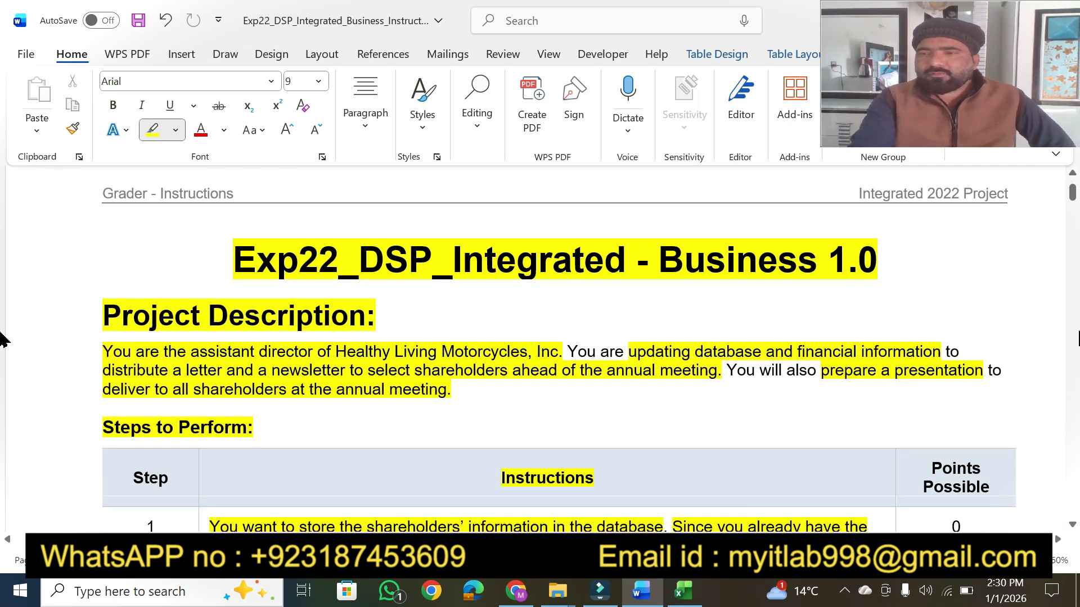
click(1072, 174)
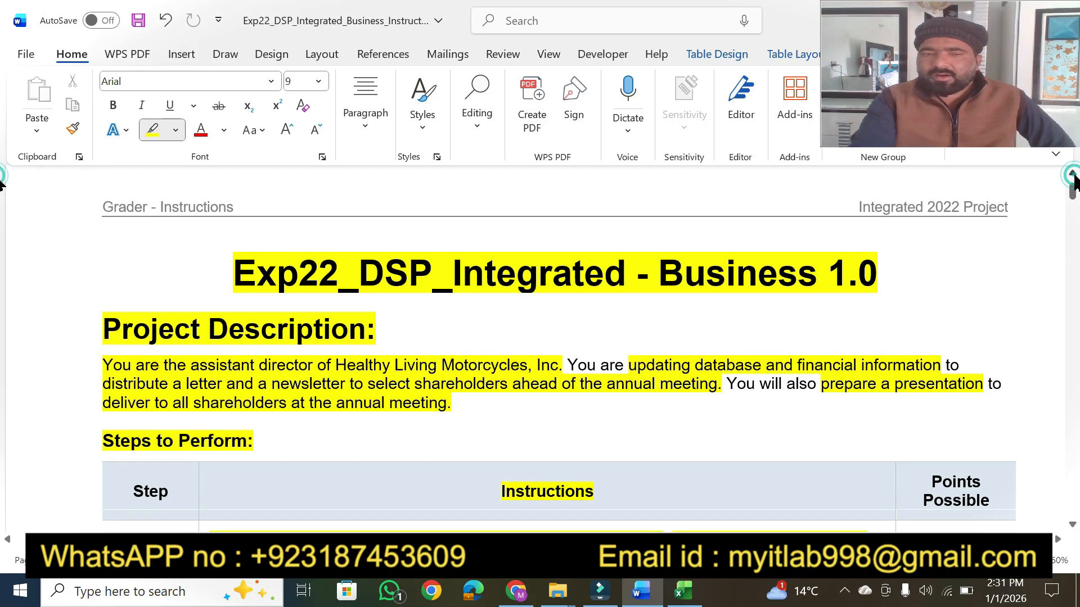
click(1072, 174)
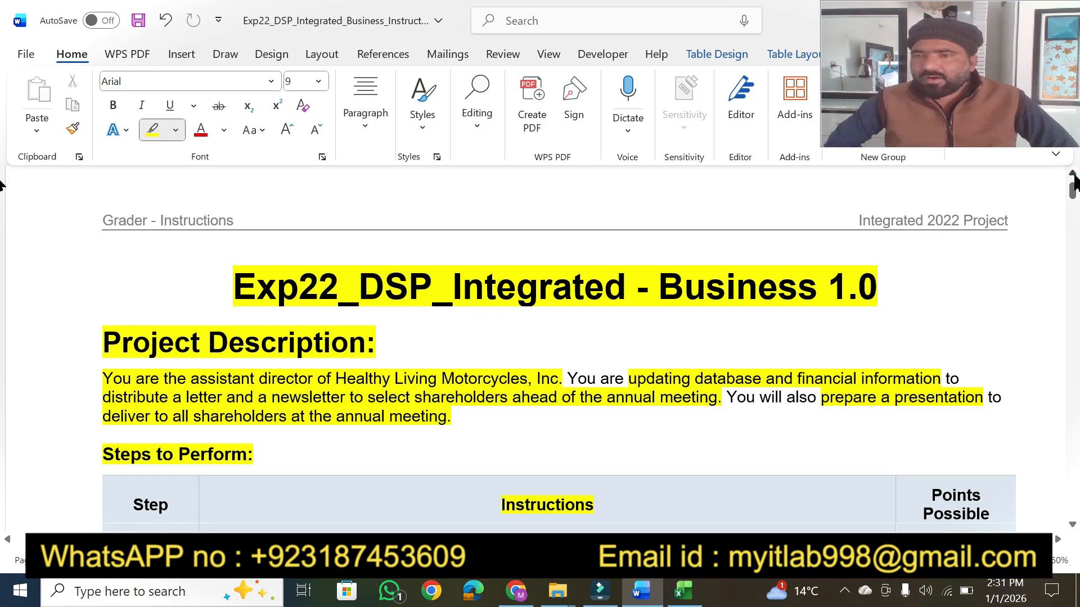